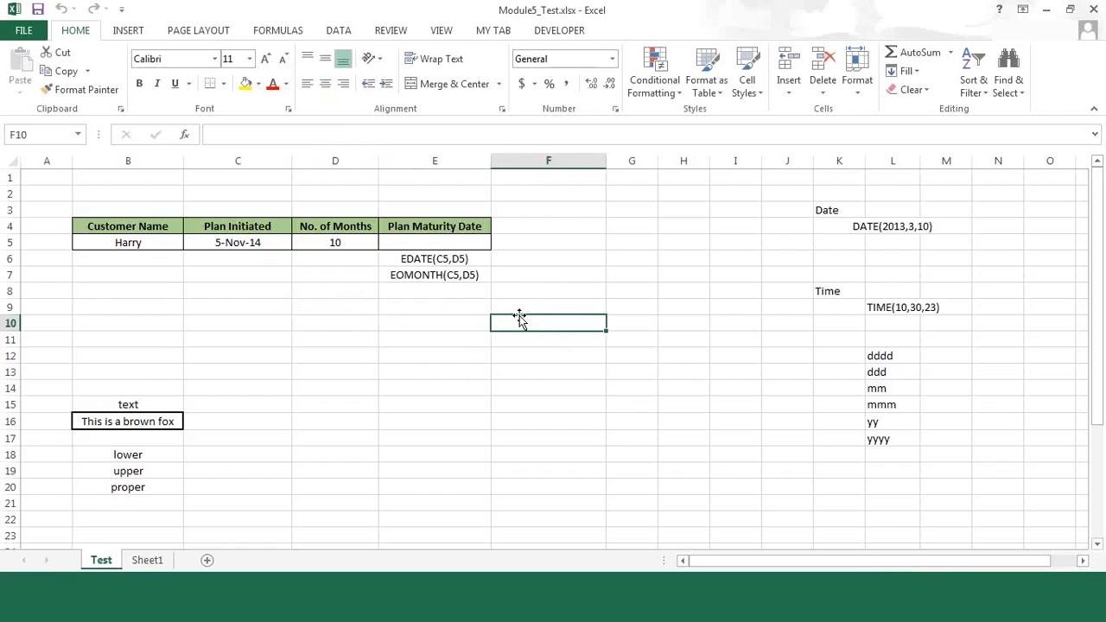
Step: Enter the formula =TODAY() in cell Q3 of the Test sheet
{"action": "left_click_drag", "start_coordinate": [734, 558], "coordinate": [1080, 563]}
{"action": "left_click", "coordinate": [1081, 561]}
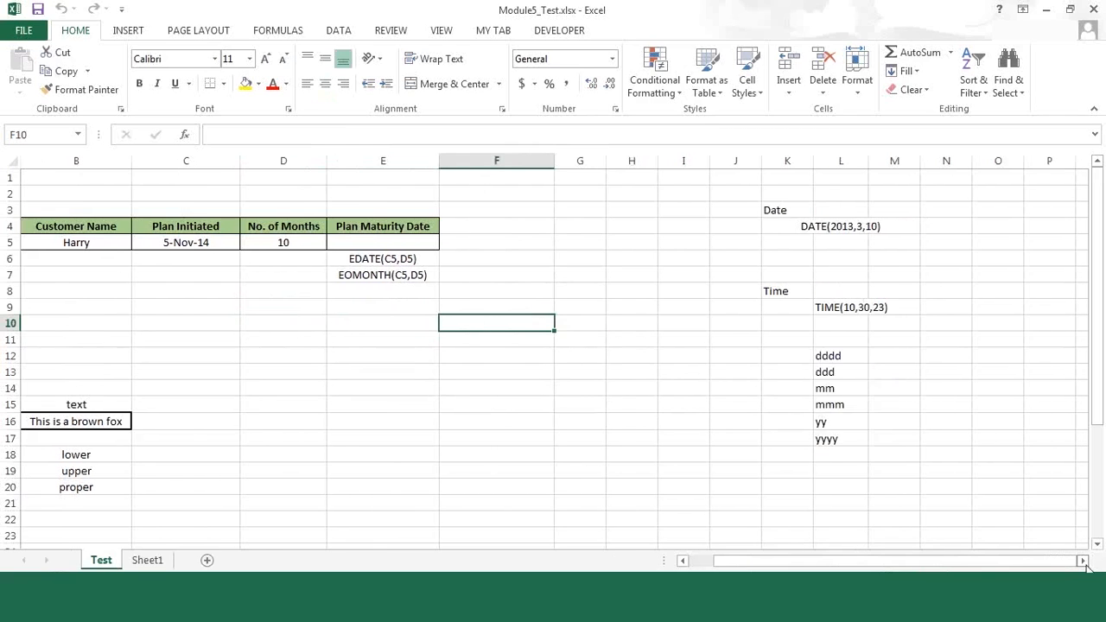
{"action": "left_click", "coordinate": [427, 204]}
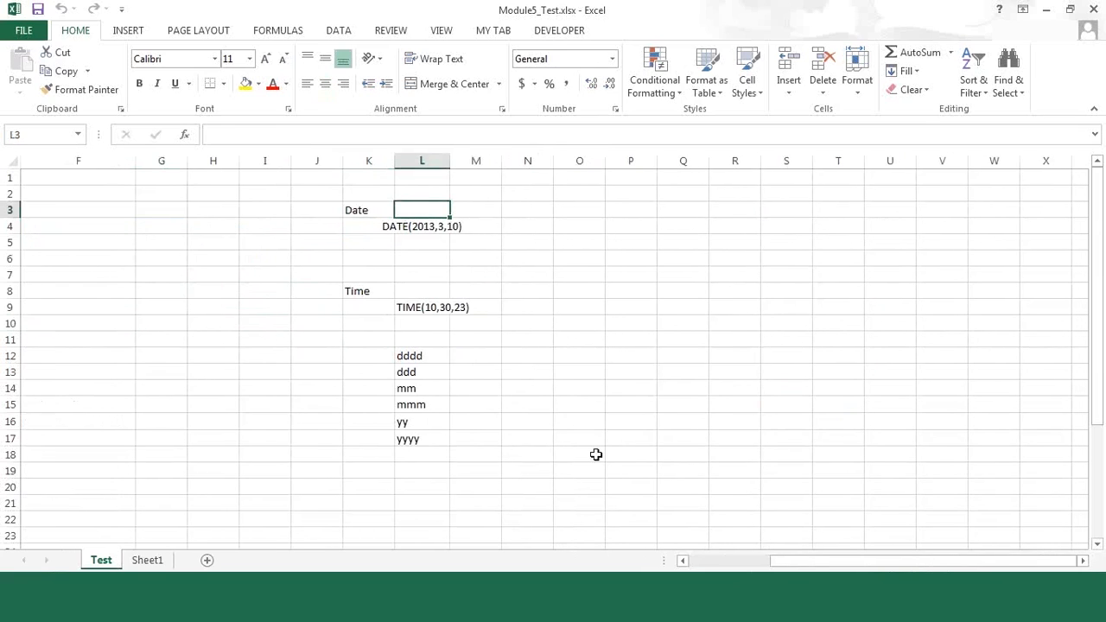
{"action": "left_click", "coordinate": [673, 204]}
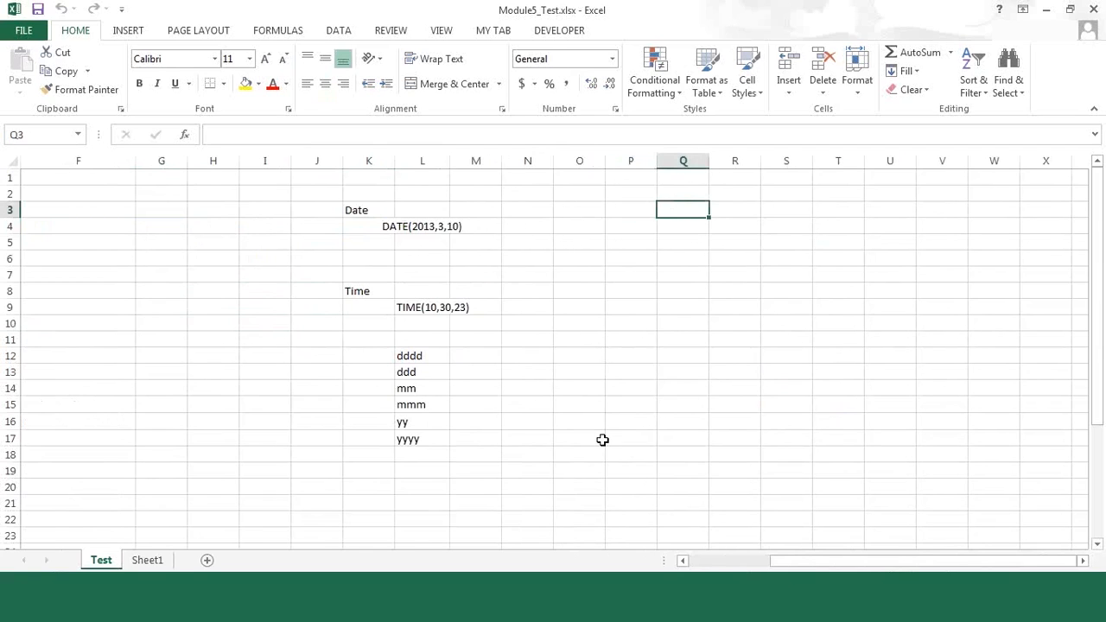
{"action": "type", "text": "=to"}
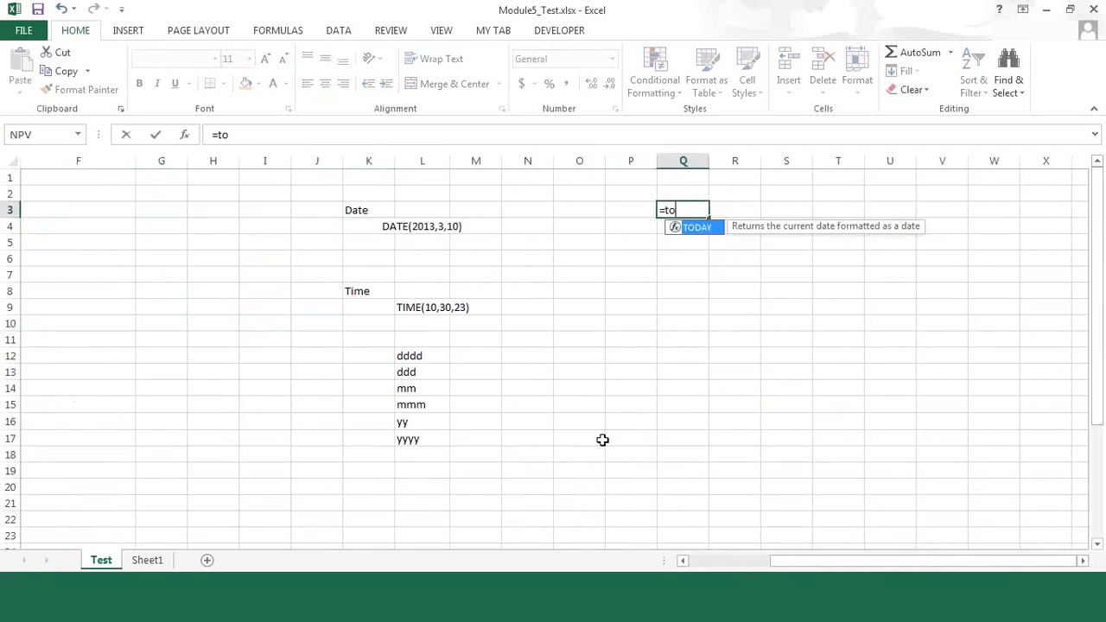
{"action": "type", "text": "day()"}
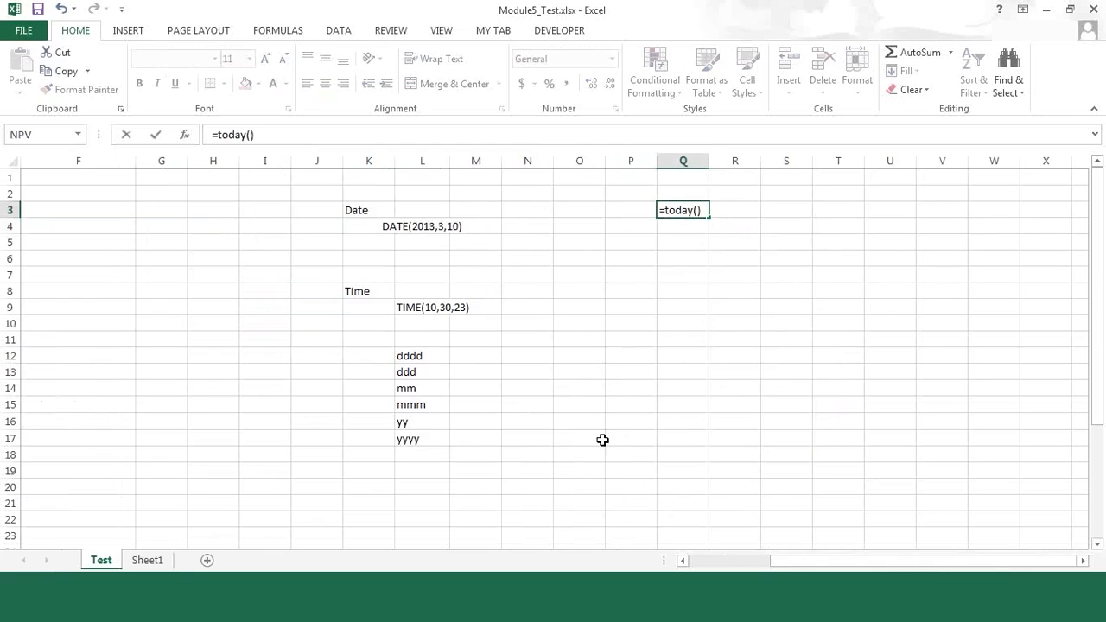
{"action": "key", "text": "Return"}
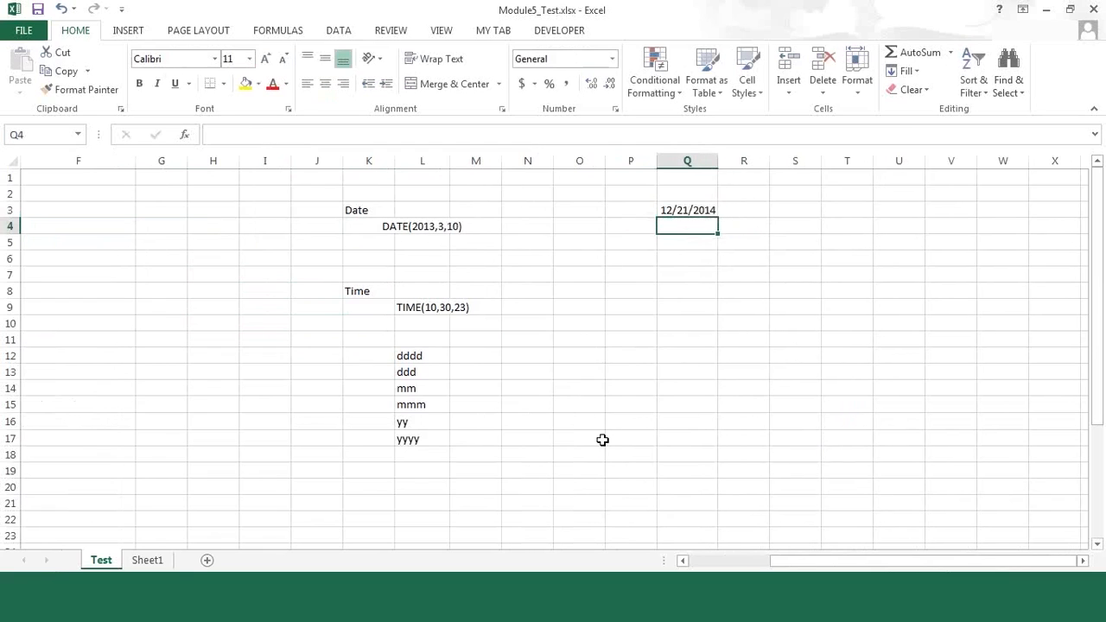
{"action": "key", "text": "Up"}
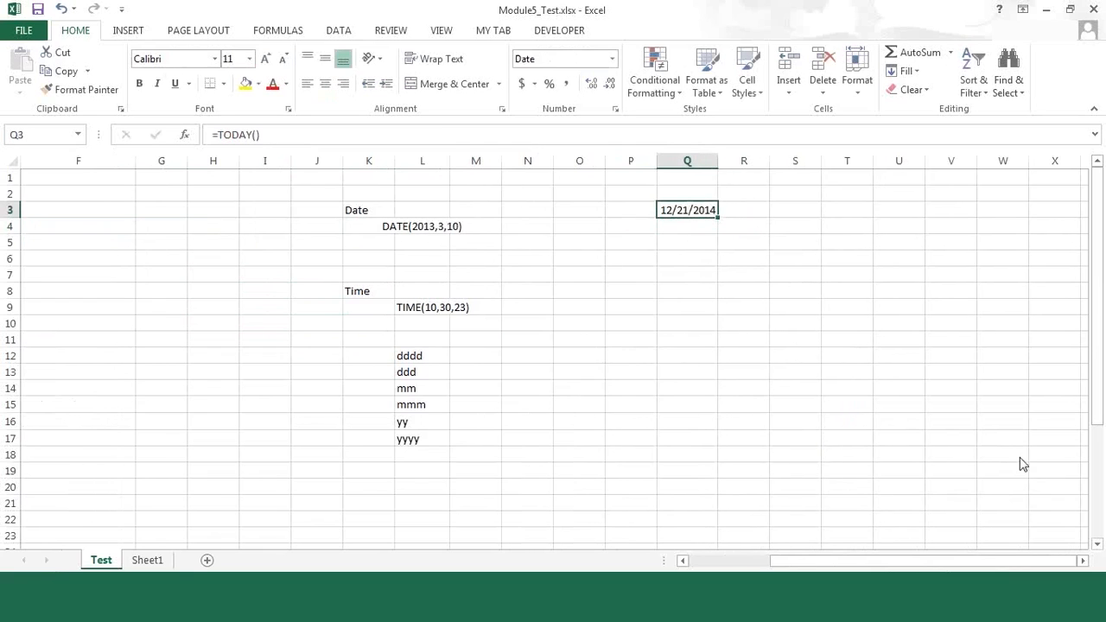
{"action": "left_click", "coordinate": [1057, 459]}
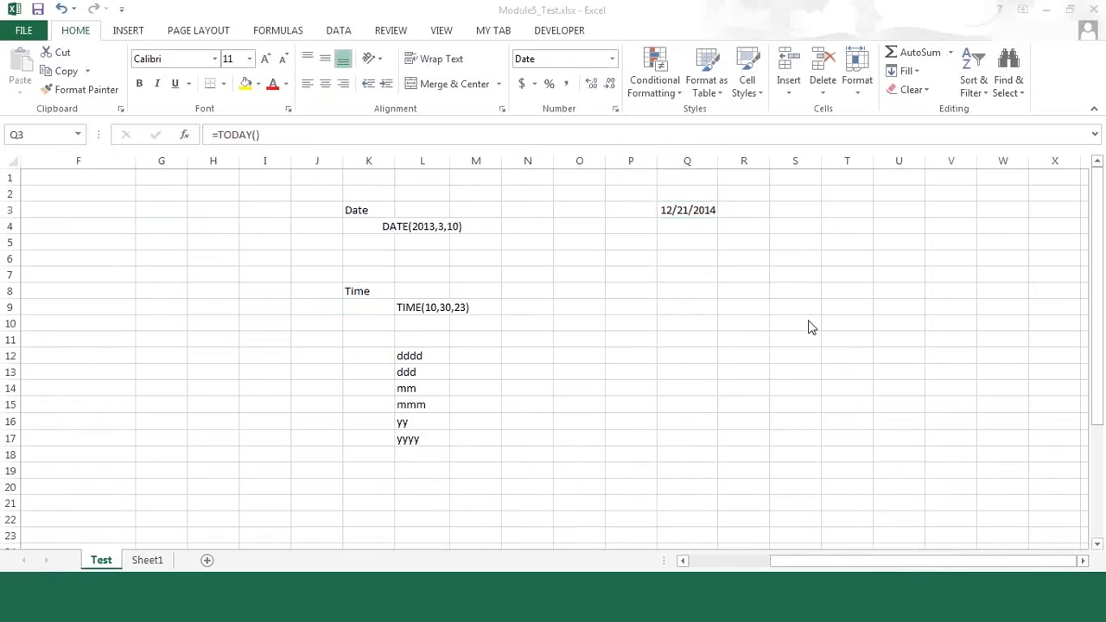
Step: Open the cell formatting settings for Q3 and choose the Custom number category
{"action": "left_click", "coordinate": [704, 212]}
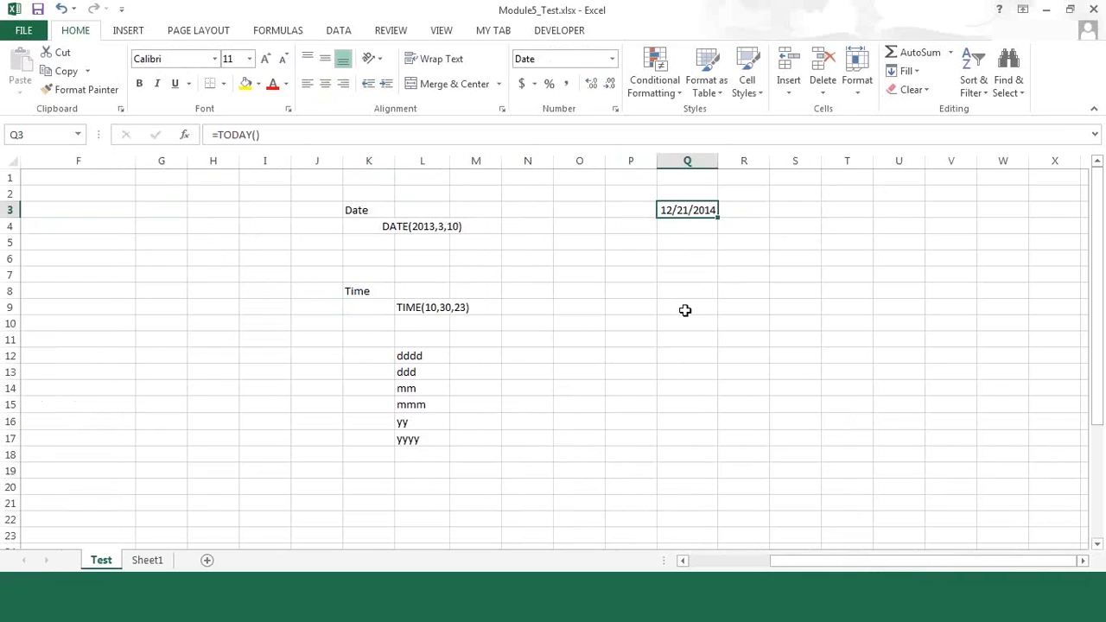
{"action": "right_click", "coordinate": [681, 209]}
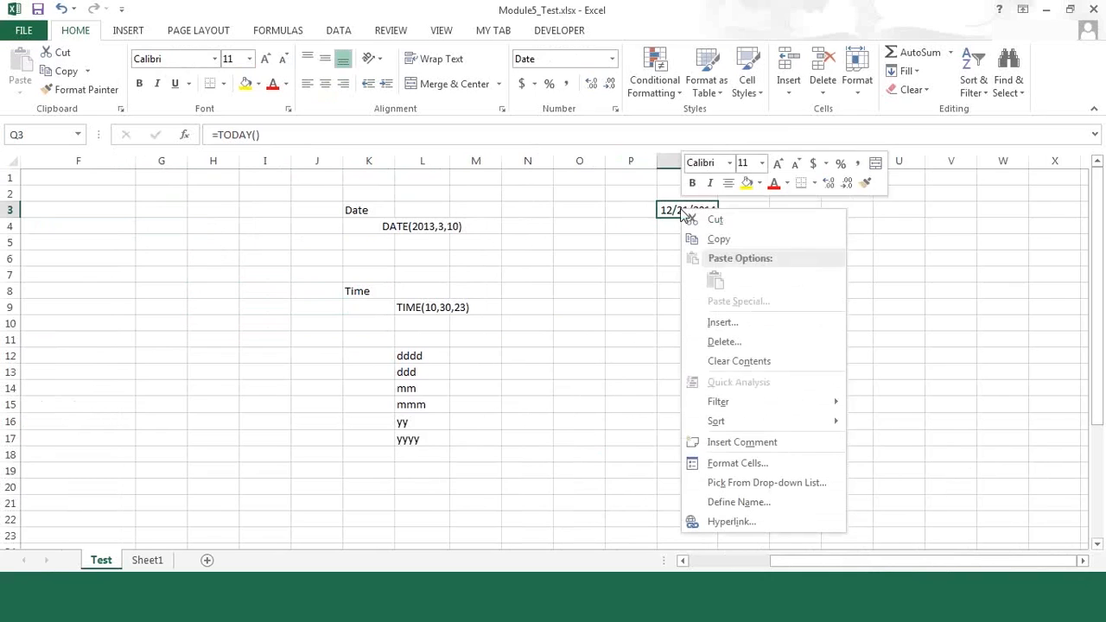
{"action": "left_click", "coordinate": [767, 466]}
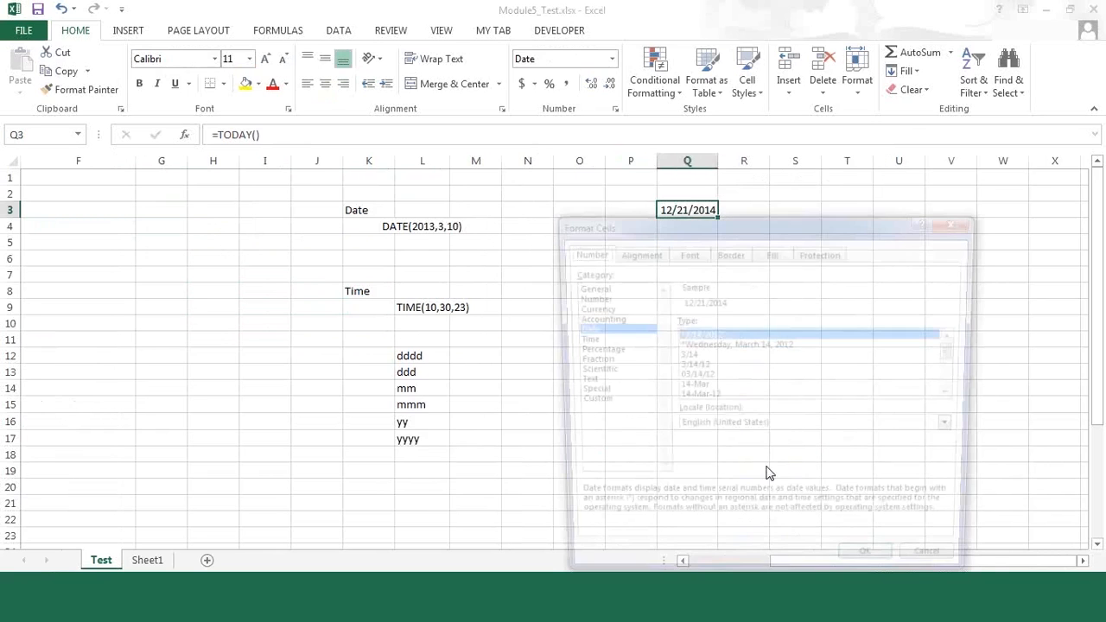
{"action": "left_click_drag", "start_coordinate": [697, 228], "coordinate": [323, 61]}
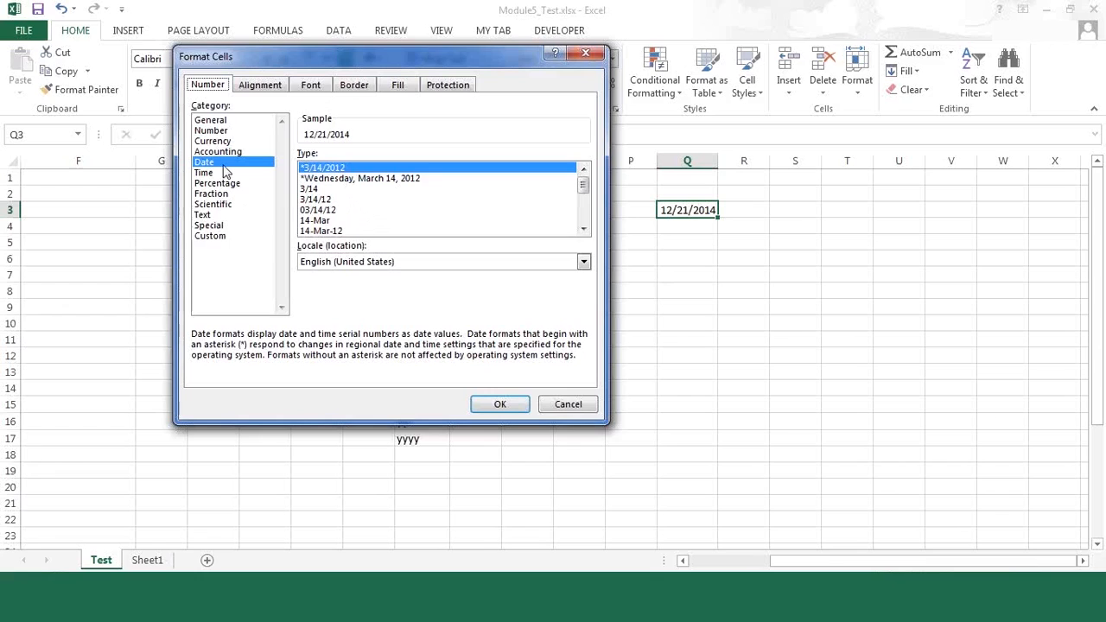
{"action": "left_click", "coordinate": [222, 240]}
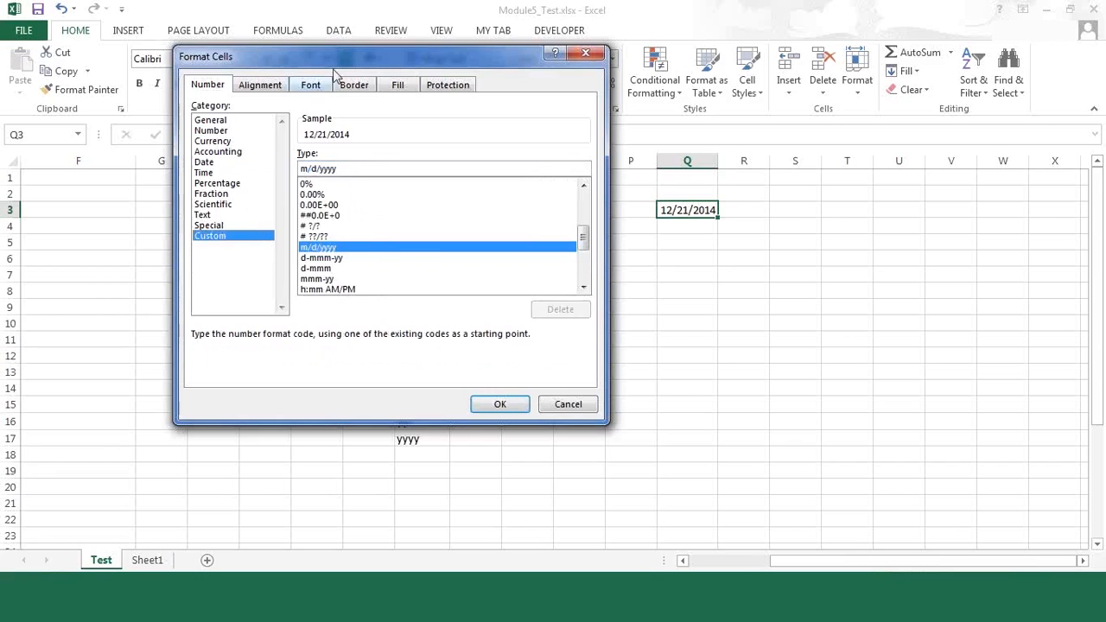
{"action": "left_click_drag", "start_coordinate": [340, 63], "coordinate": [382, 97]}
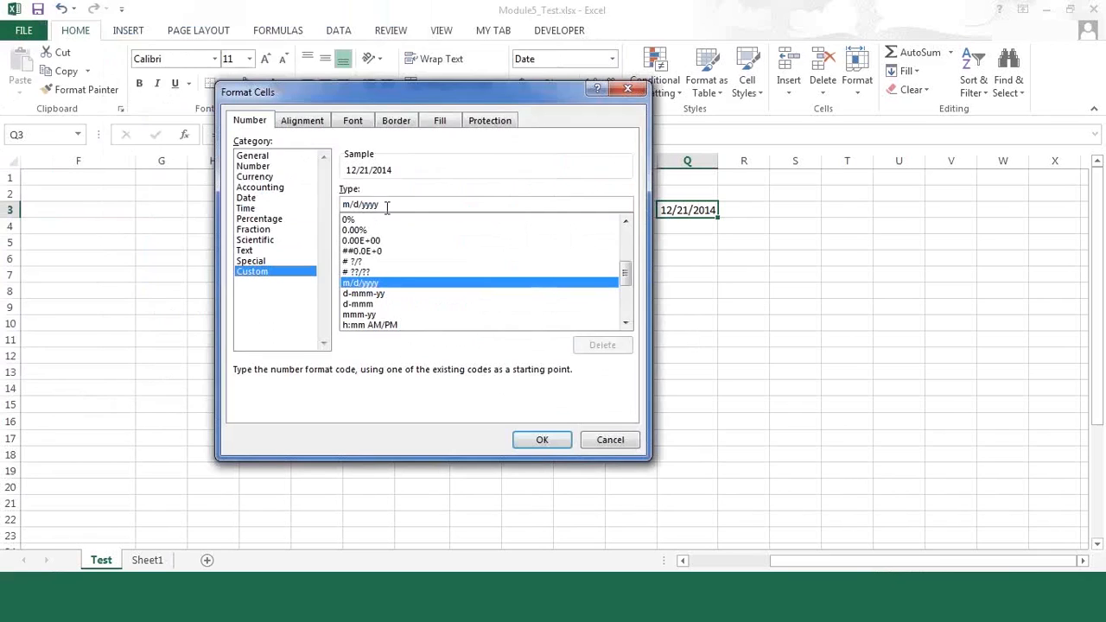
Step: Replace Q3's custom format code with "dddd, dd-mmmm-yyyy" and apply it
{"action": "left_click_drag", "start_coordinate": [380, 206], "coordinate": [341, 205]}
{"action": "left_click_drag", "start_coordinate": [470, 101], "coordinate": [757, 104]}
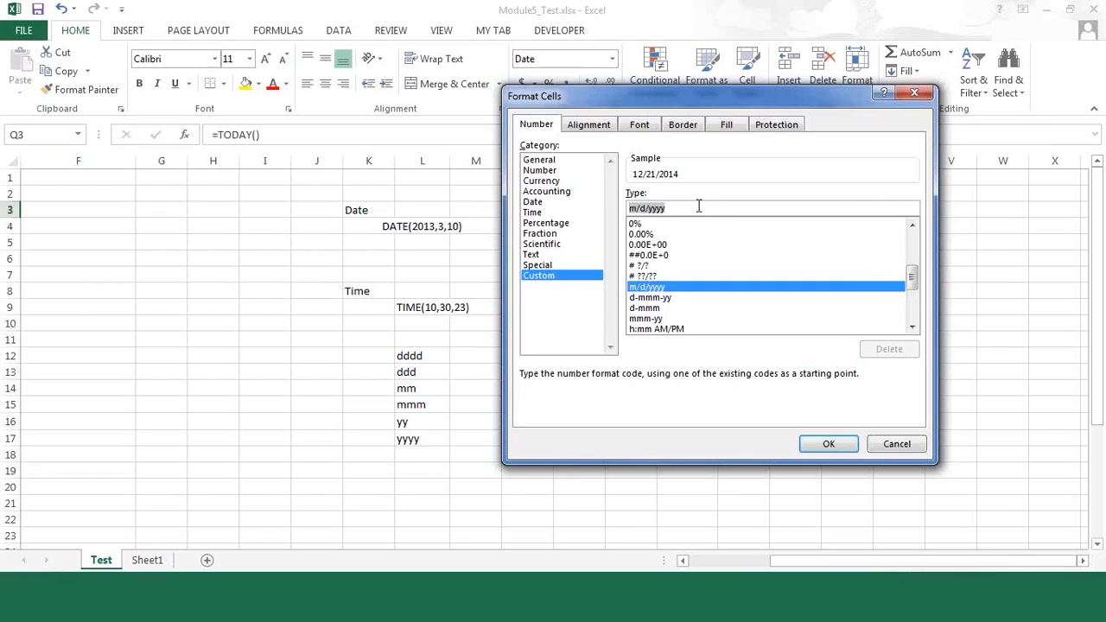
{"action": "left_click_drag", "start_coordinate": [693, 97], "coordinate": [275, 139]}
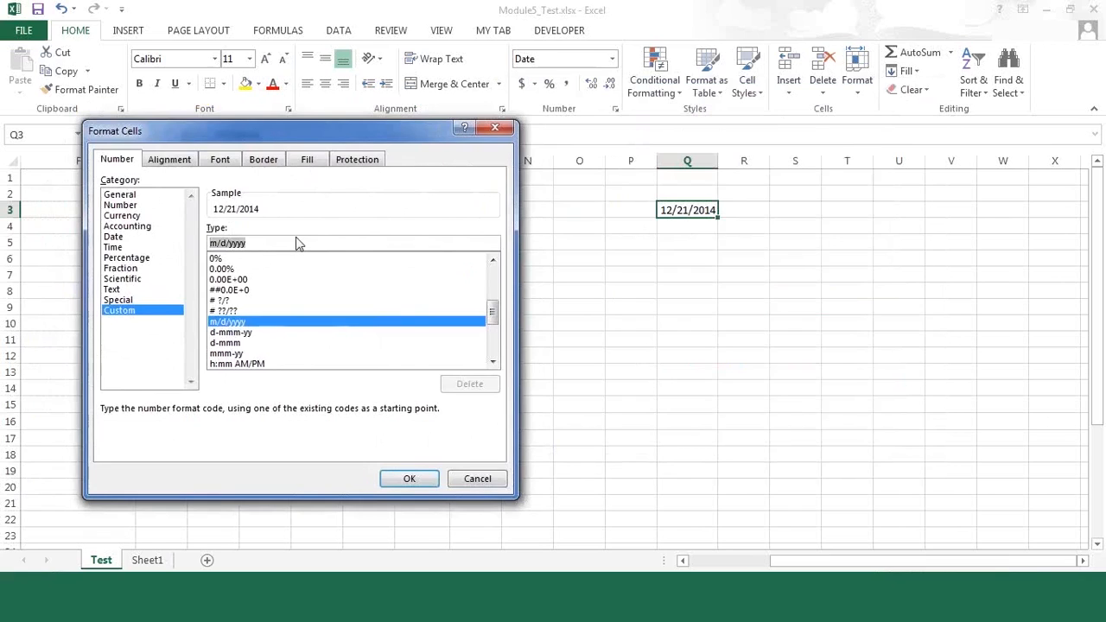
{"action": "type", "text": "dddd"}
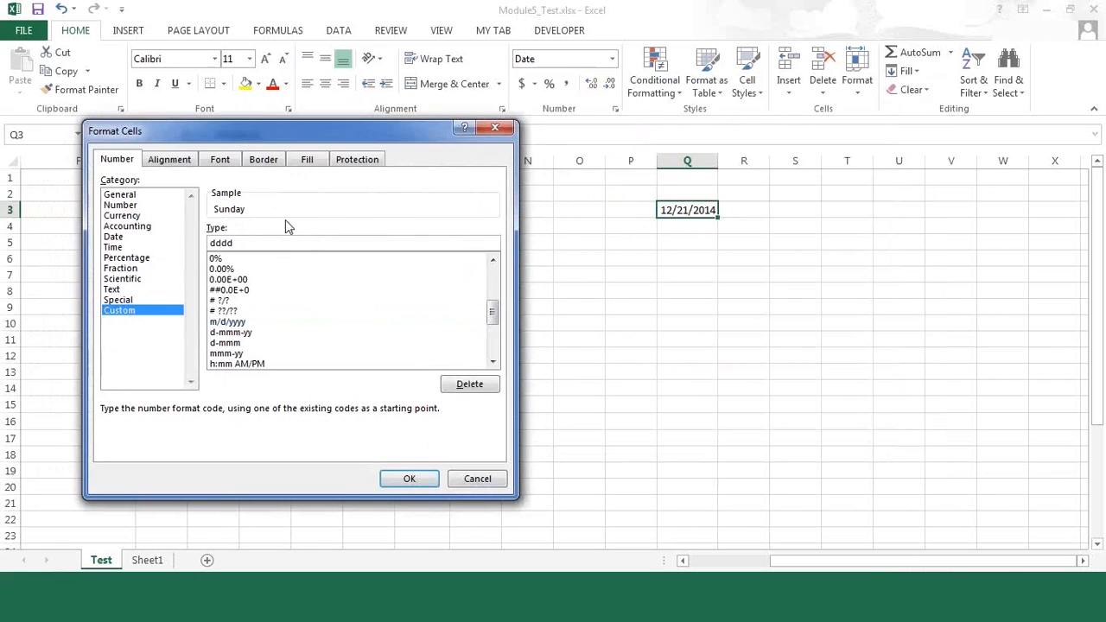
{"action": "type", "text": ","}
{"action": "type", "text": "dd-mm"}
{"action": "type", "text": "m"}
{"action": "type", "text": "m-"}
{"action": "type", "text": "yy"}
{"action": "type", "text": "yy"}
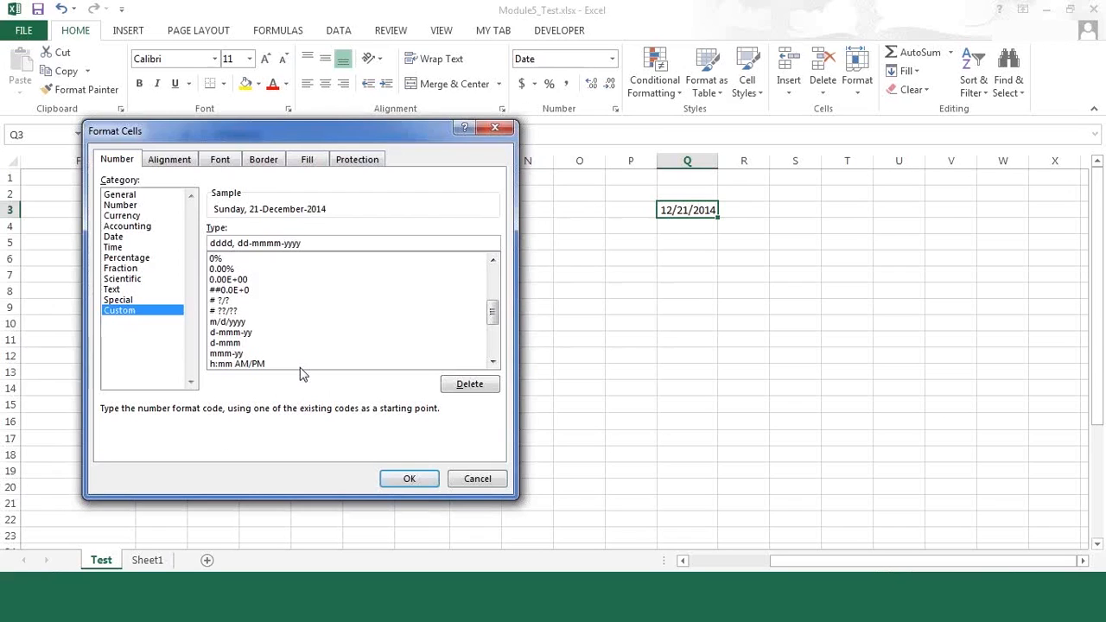
{"action": "left_click", "coordinate": [408, 481]}
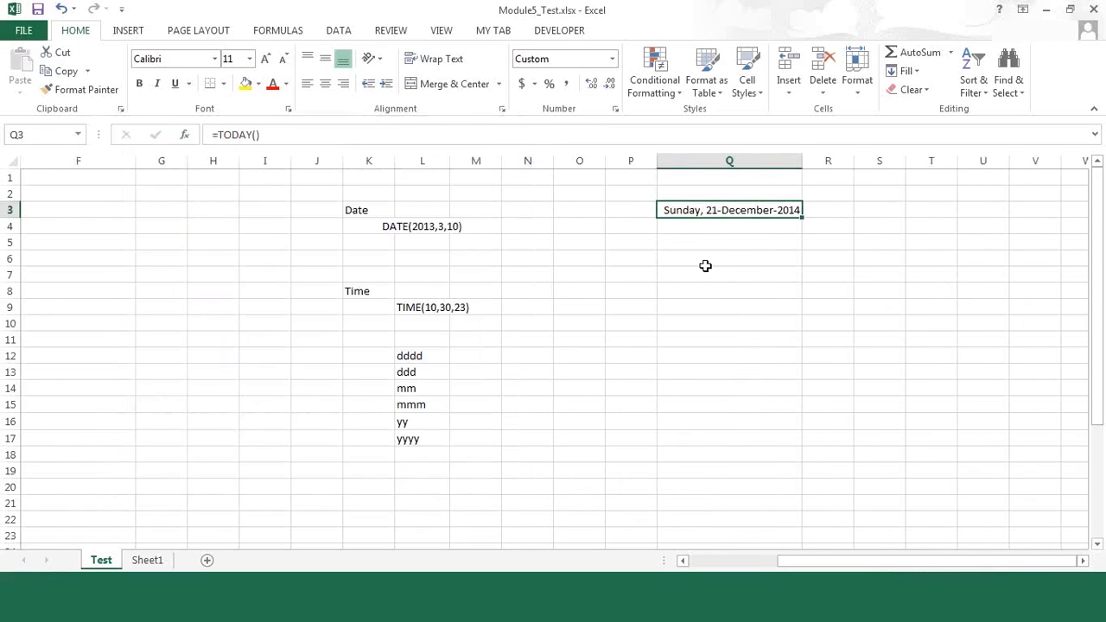
Step: Enter the formula =TODAY() in cell P8
{"action": "left_click", "coordinate": [616, 286]}
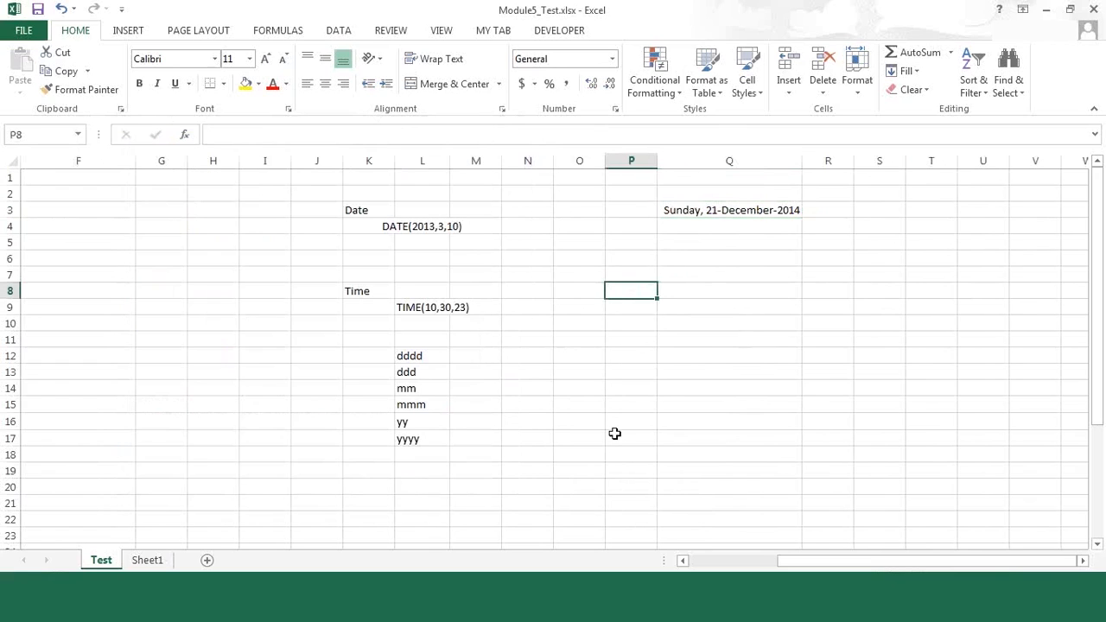
{"action": "type", "text": "="}
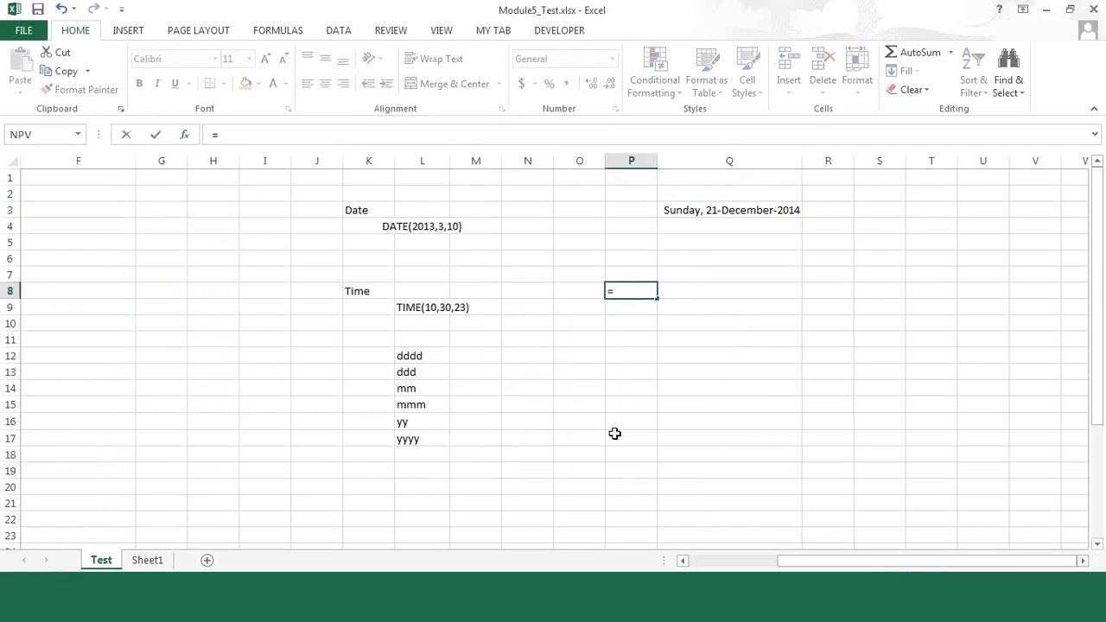
{"action": "type", "text": "today()"}
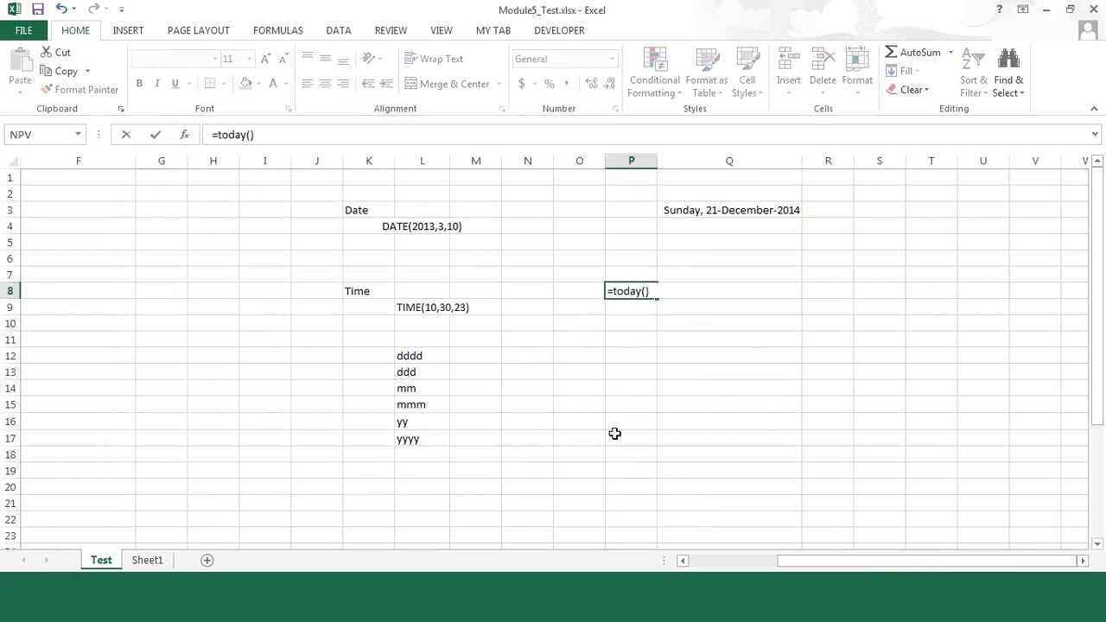
{"action": "key", "text": "Return"}
{"action": "key", "text": "Right"}
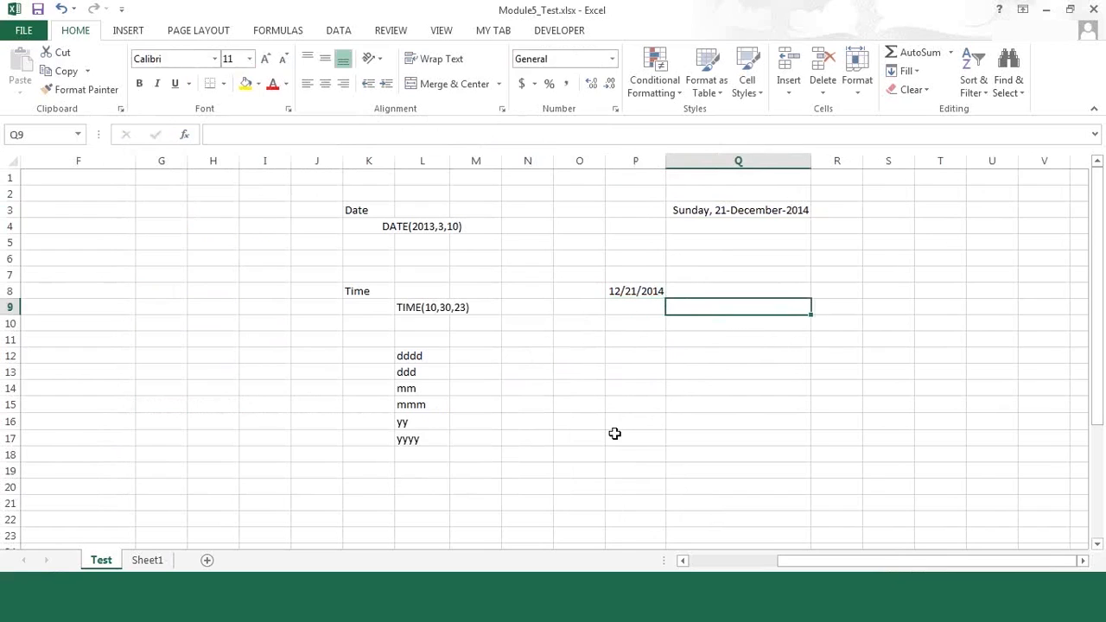
{"action": "key", "text": "Up"}
{"action": "key", "text": "Left"}
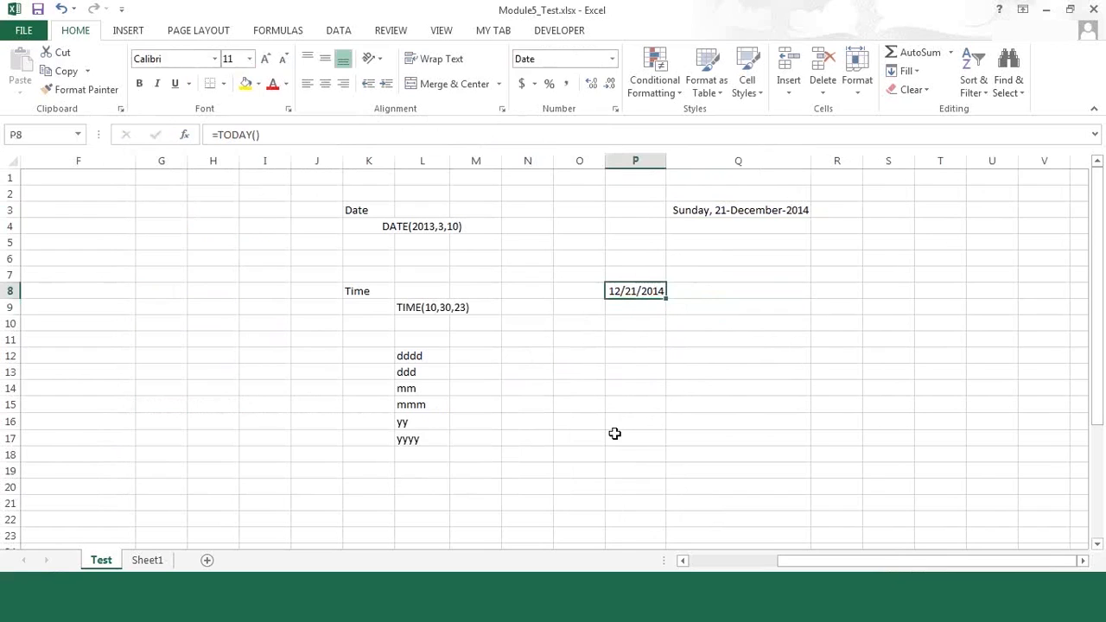
Step: Begin a TEXT formula in cell Q9 with P8 as its value argument and open the quoted format argument
{"action": "key", "text": "Down"}
{"action": "key", "text": "Right"}
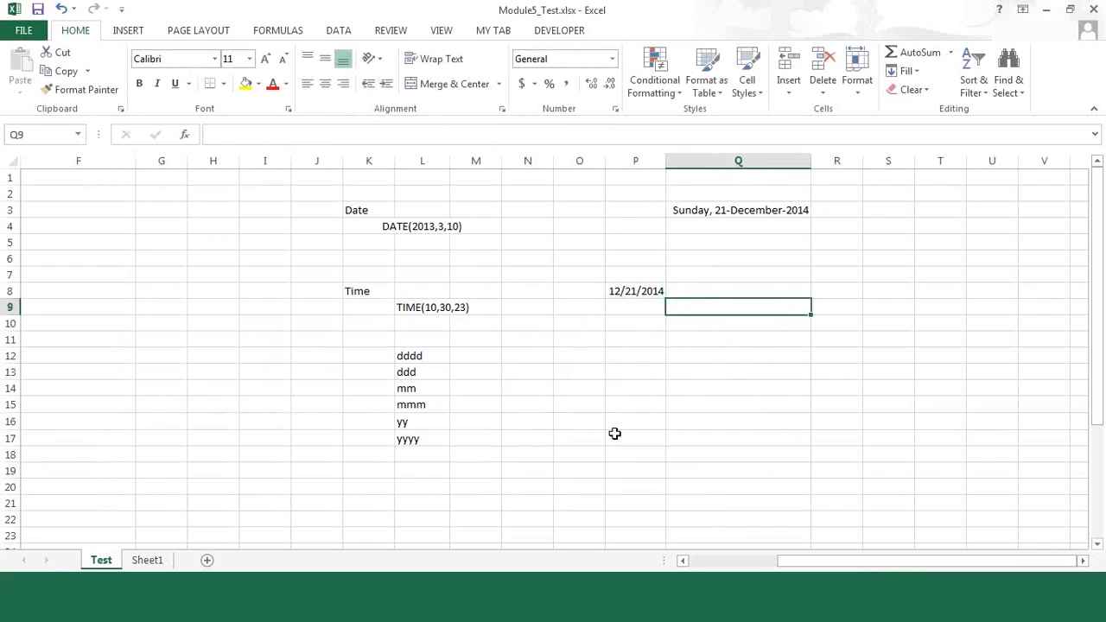
{"action": "type", "text": "=text"}
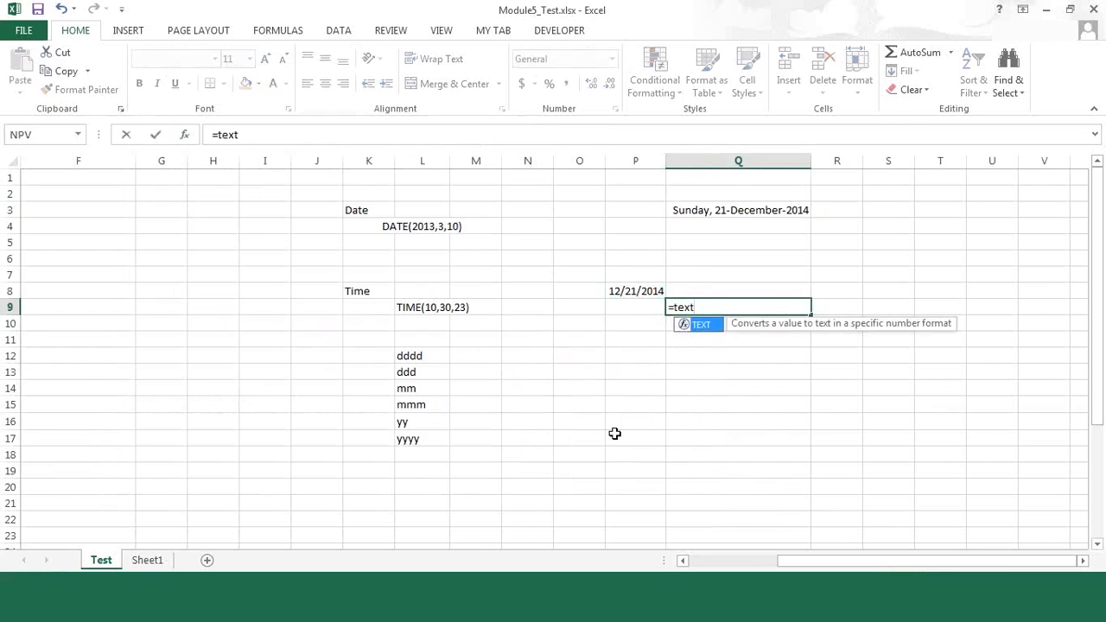
{"action": "key", "text": "Tab"}
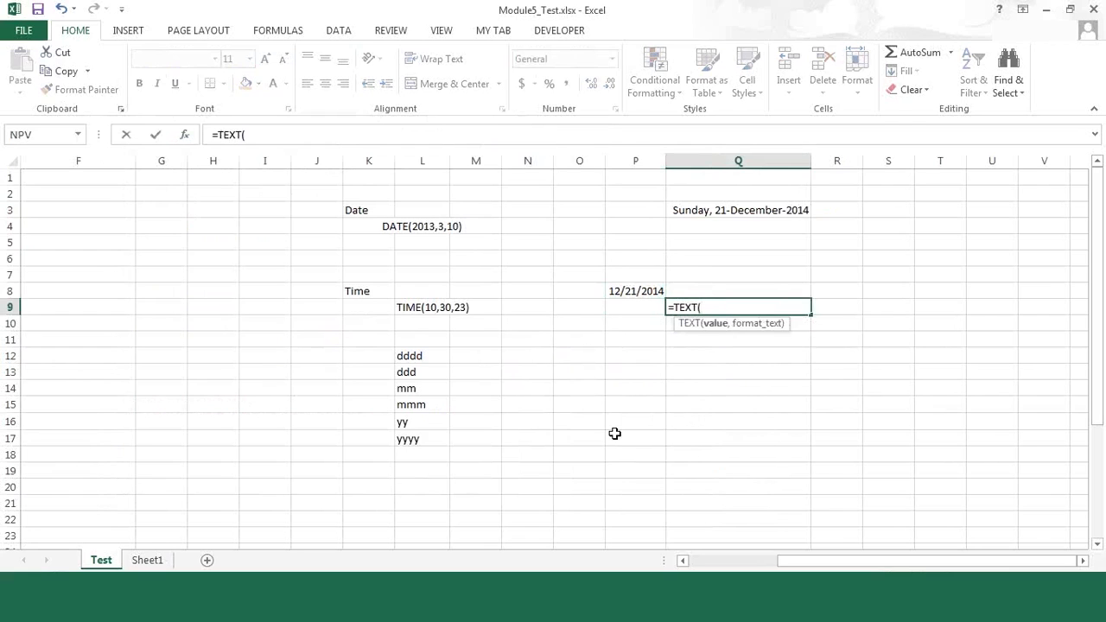
{"action": "key", "text": "Up"}
{"action": "key", "text": "Up"}
{"action": "key", "text": "Down"}
{"action": "key", "text": "Left"}
{"action": "type", "text": ",\""}
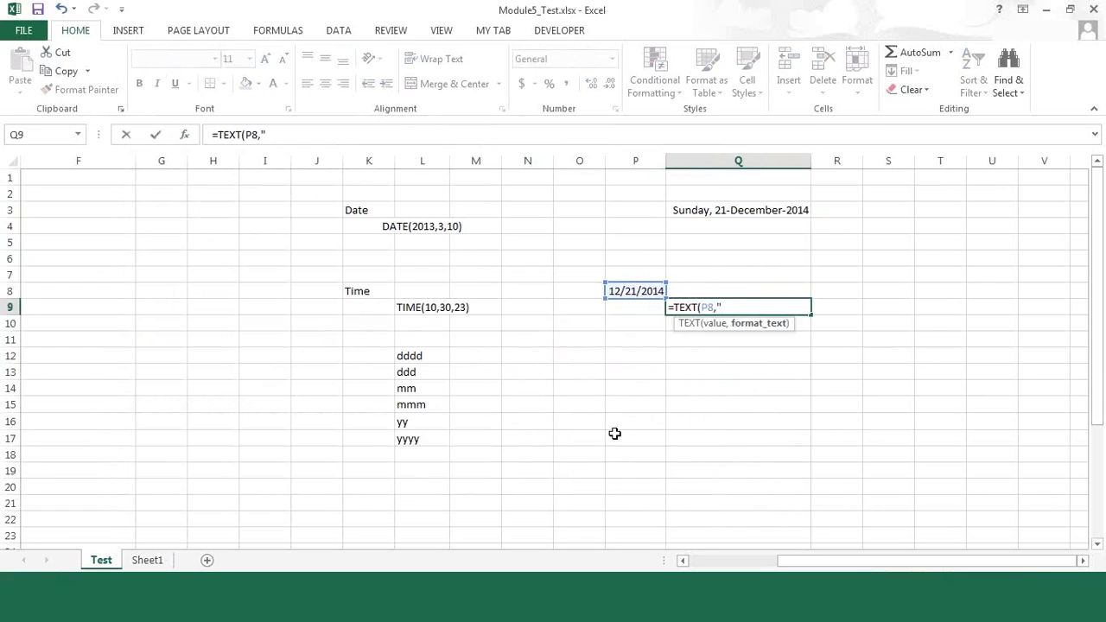
Step: Complete the TEXT formula in Q9 with the format "dddd, dd-mmmm-yyyy" and enter it
{"action": "type", "text": "dddd, dd-mmmm"}
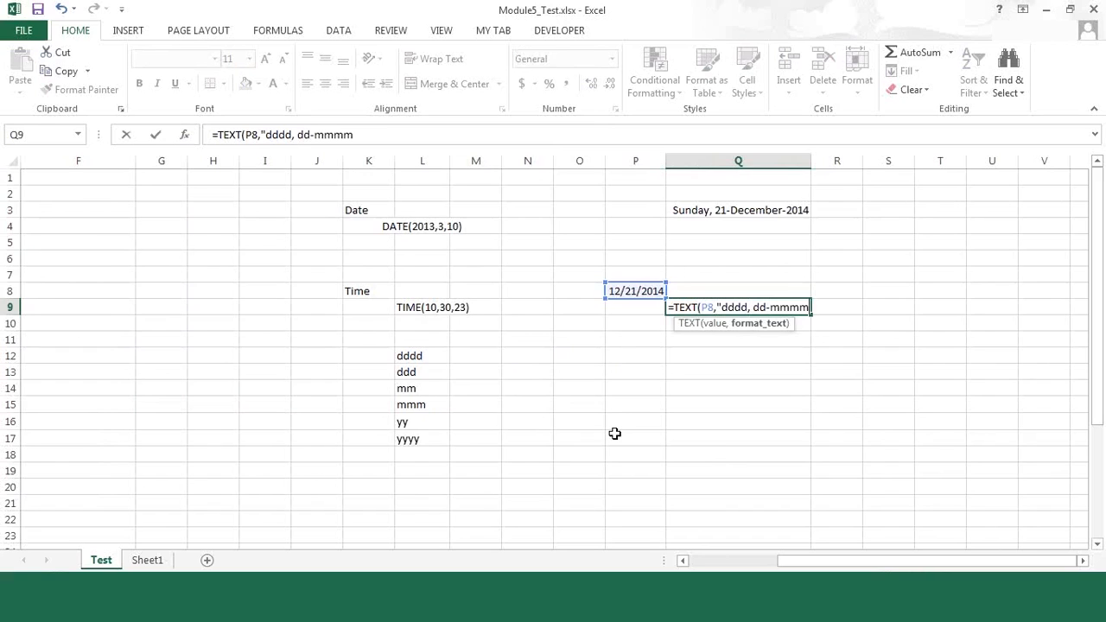
{"action": "type", "text": "-yyyy\")"}
{"action": "key", "text": "Return"}
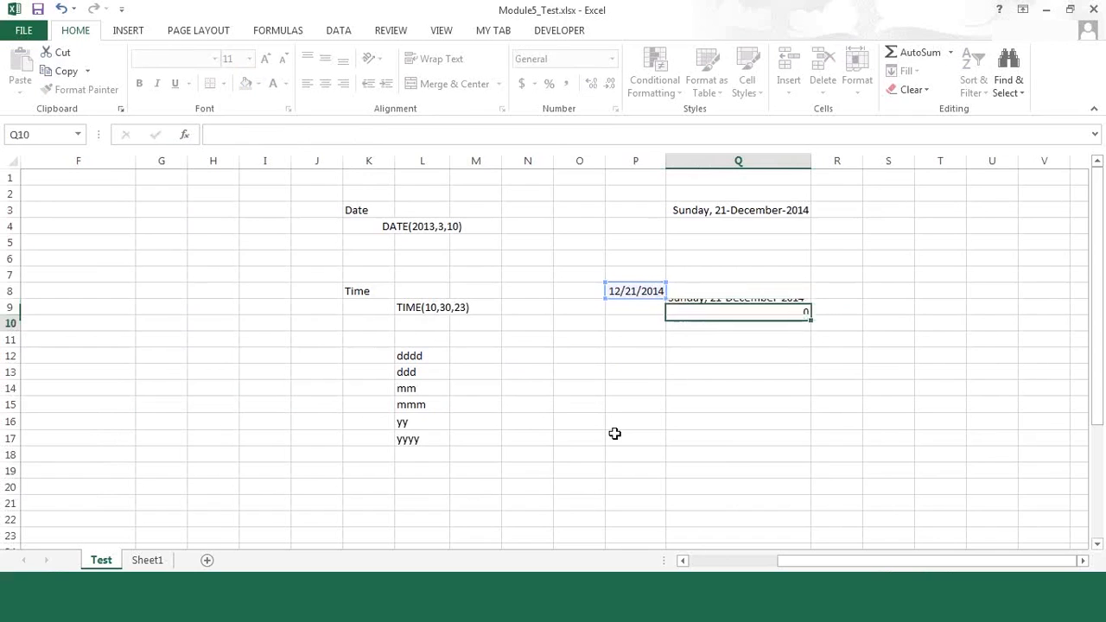
Step: Compare the custom-formatted date in Q3 with the TEXT formula's result in Q9
{"action": "key", "text": "Up"}
{"action": "key", "text": "Up"}
{"action": "key", "text": "Up"}
{"action": "key", "text": "Up"}
{"action": "key", "text": "Up"}
{"action": "key", "text": "Up"}
{"action": "key", "text": "Up"}
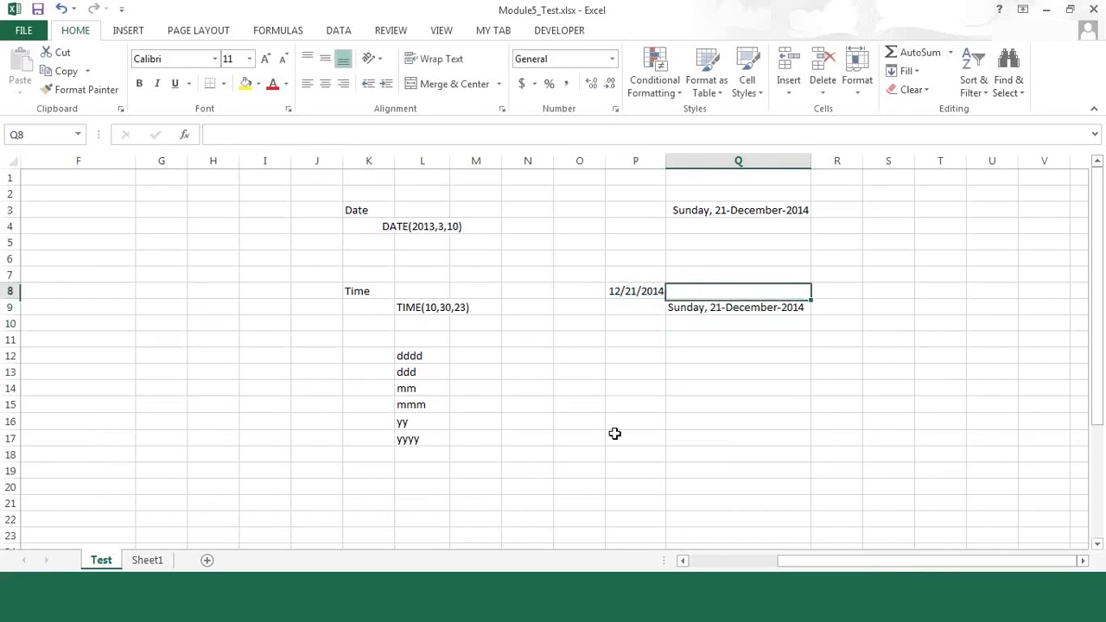
{"action": "key", "text": "Down"}
{"action": "key", "text": "Down"}
{"action": "key", "text": "Down"}
{"action": "key", "text": "Down"}
{"action": "key", "text": "Down"}
{"action": "key", "text": "Down"}
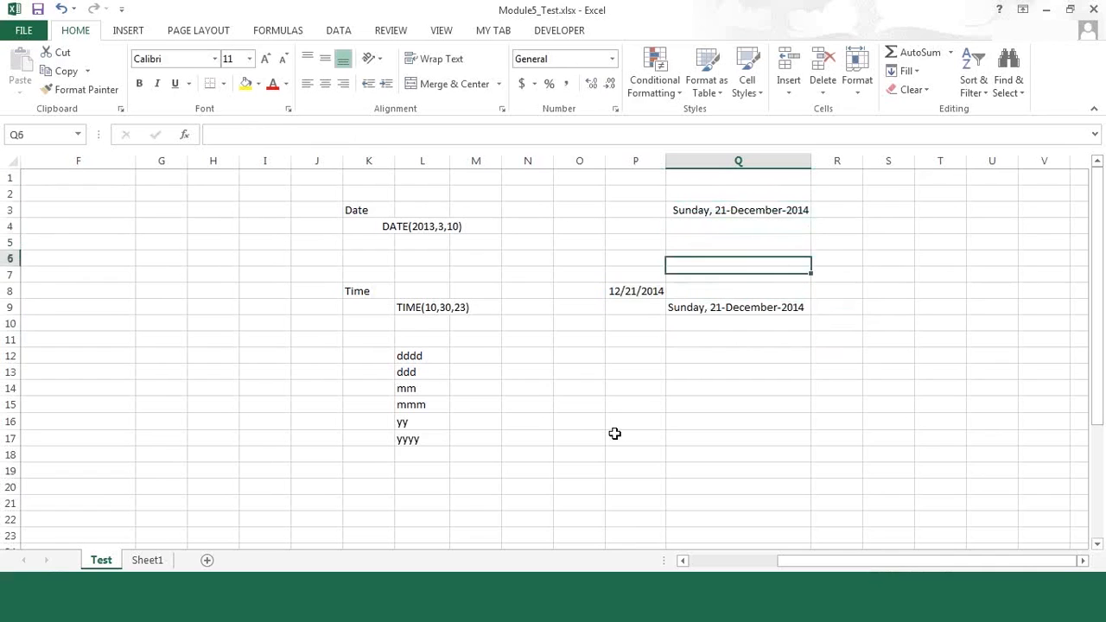
{"action": "key", "text": "Up"}
{"action": "key", "text": "Up"}
{"action": "key", "text": "Up"}
{"action": "key", "text": "Up"}
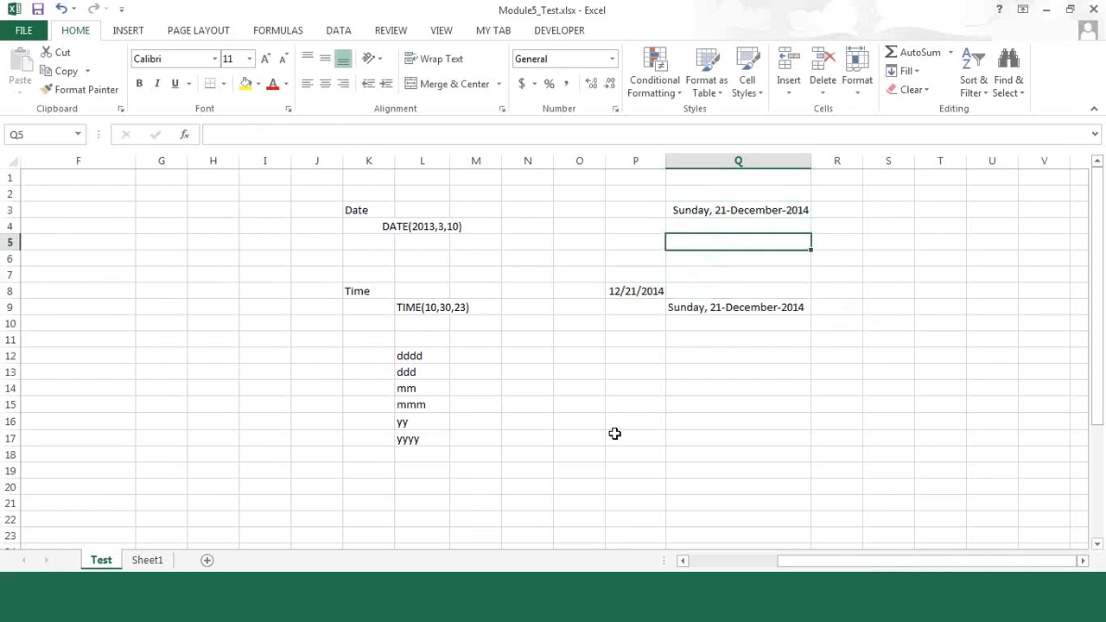
{"action": "key", "text": "Up"}
{"action": "key", "text": "Up"}
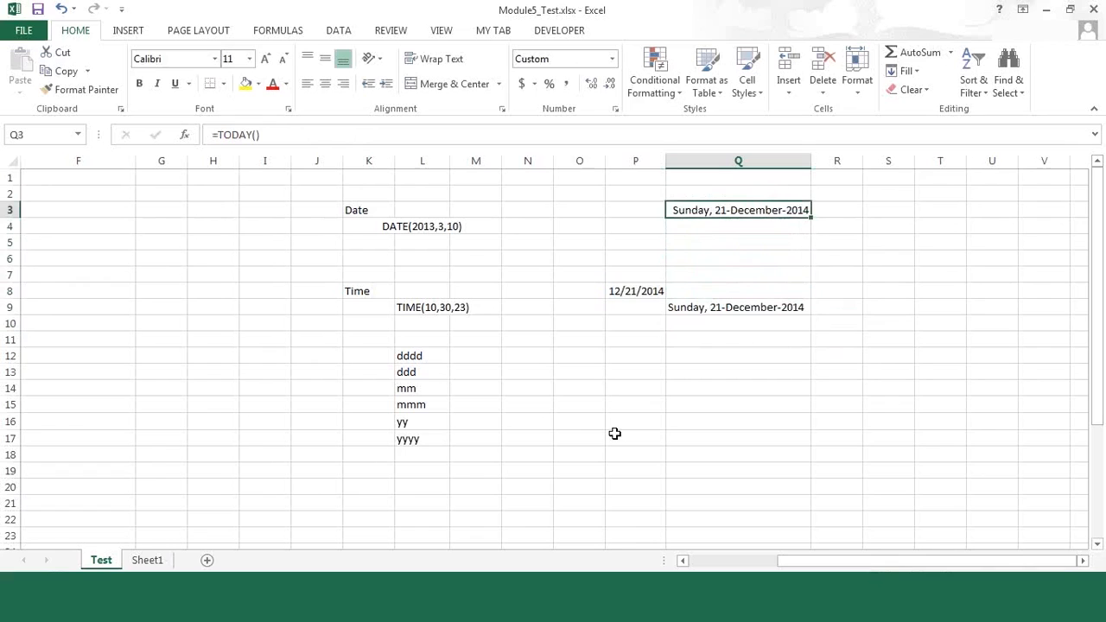
{"action": "key", "text": "Down"}
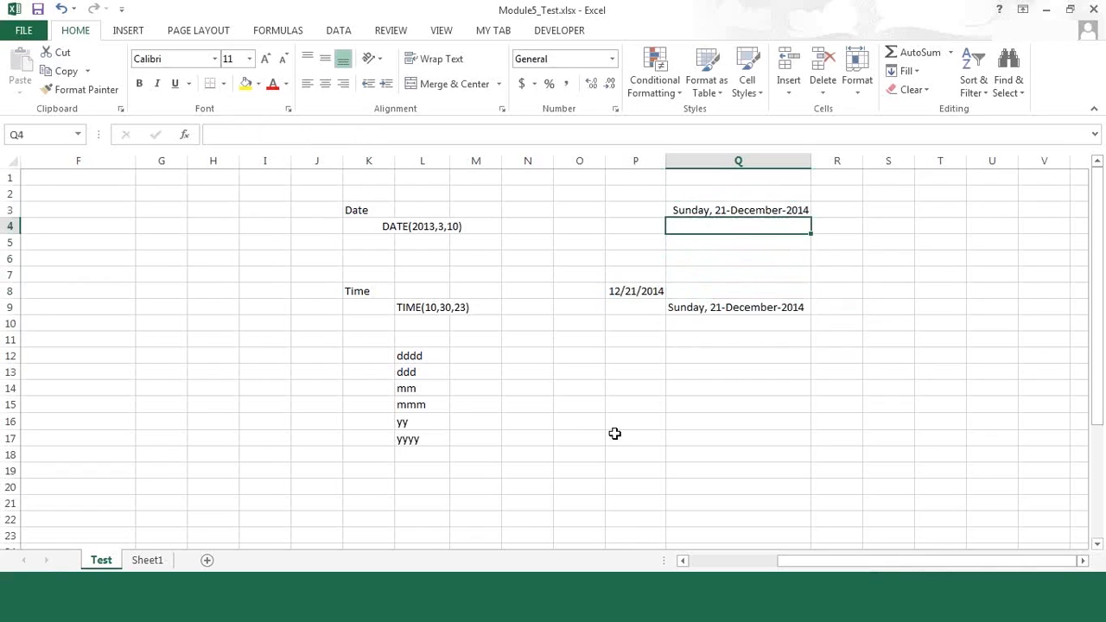
Step: Review the TEXT formula in Q9 and the =TODAY() source date in P8
{"action": "key", "text": "Down"}
{"action": "key", "text": "Down"}
{"action": "key", "text": "Down"}
{"action": "key", "text": "Down"}
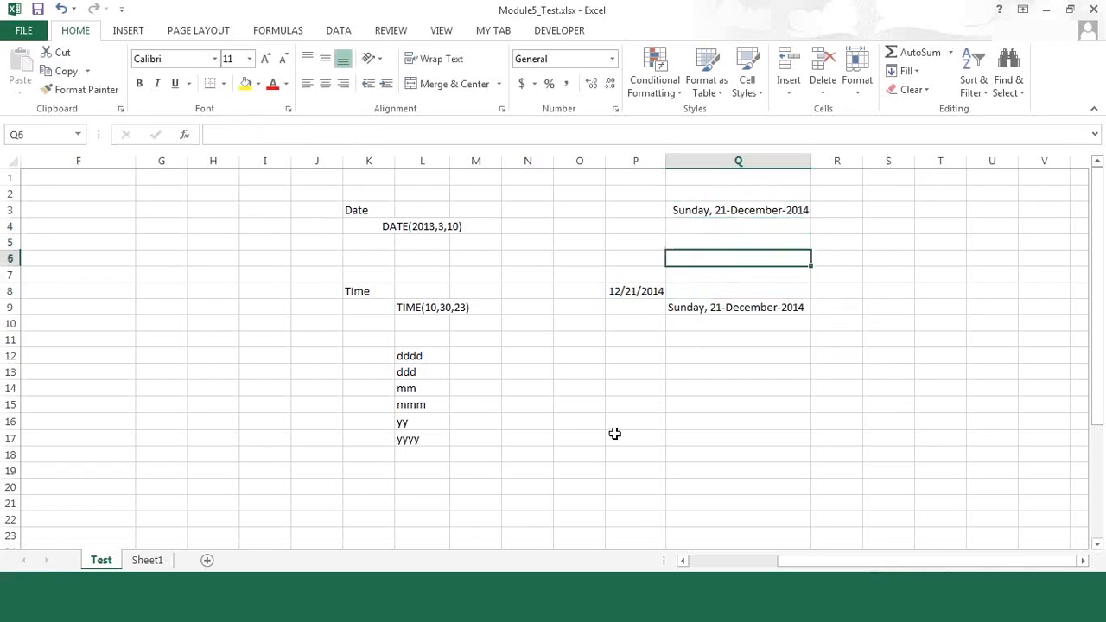
{"action": "key", "text": "Down"}
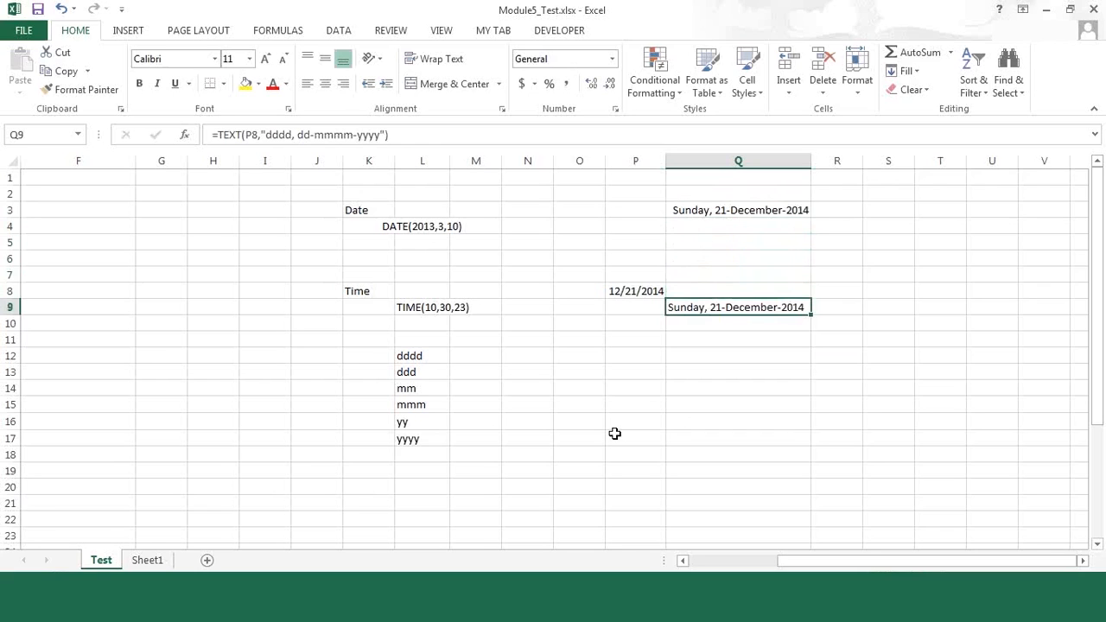
{"action": "key", "text": "Up"}
{"action": "key", "text": "Up"}
{"action": "key", "text": "Down"}
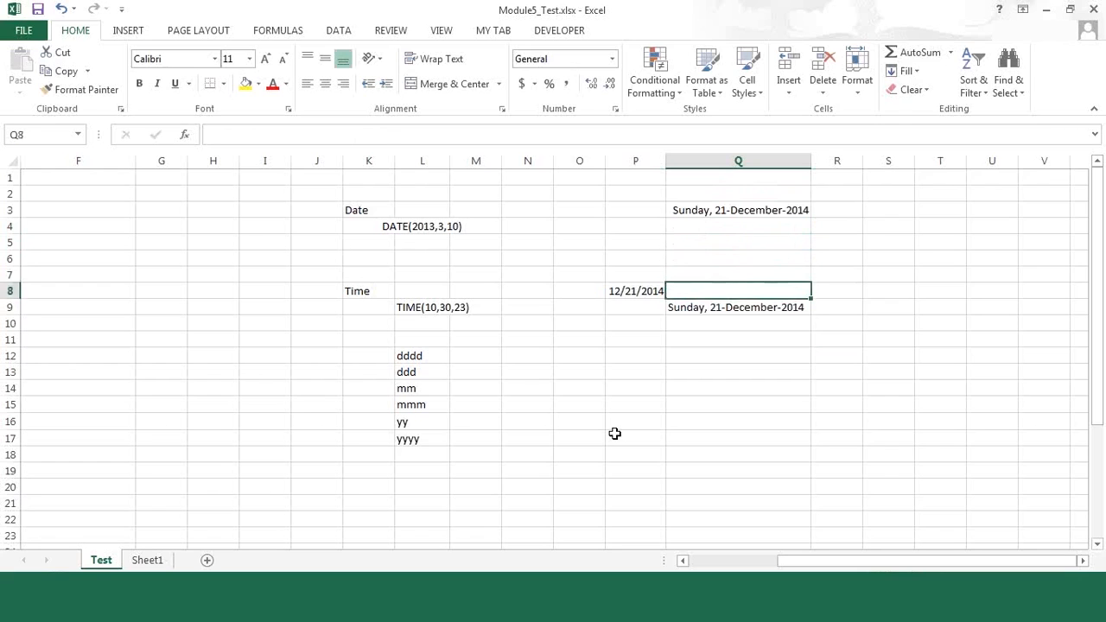
{"action": "key", "text": "Down"}
{"action": "key", "text": "Down"}
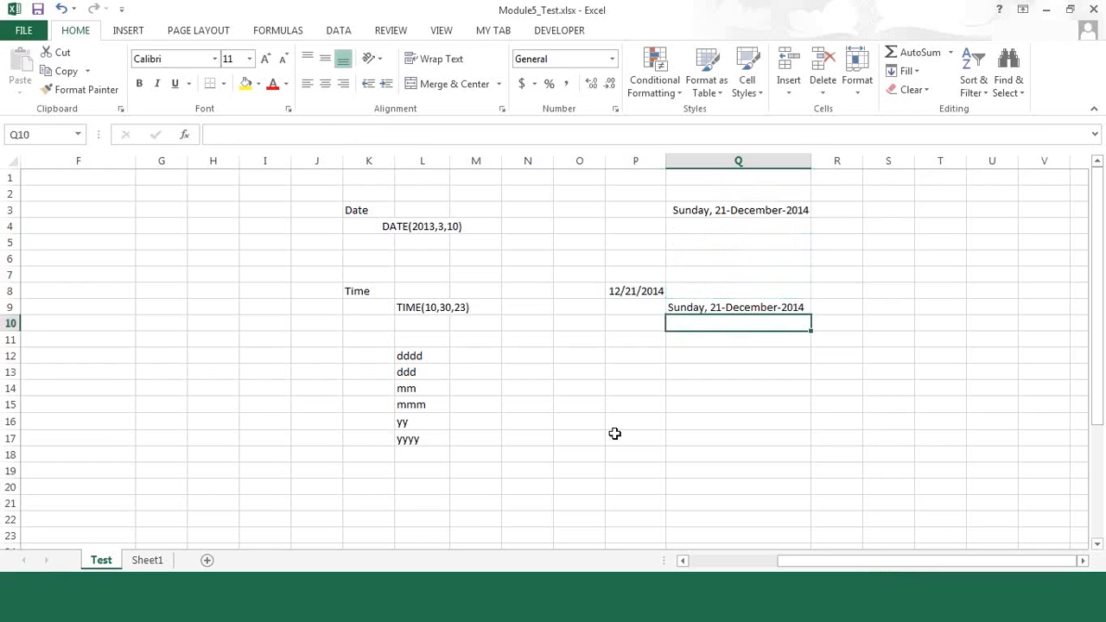
{"action": "key", "text": "Left"}
{"action": "key", "text": "Down"}
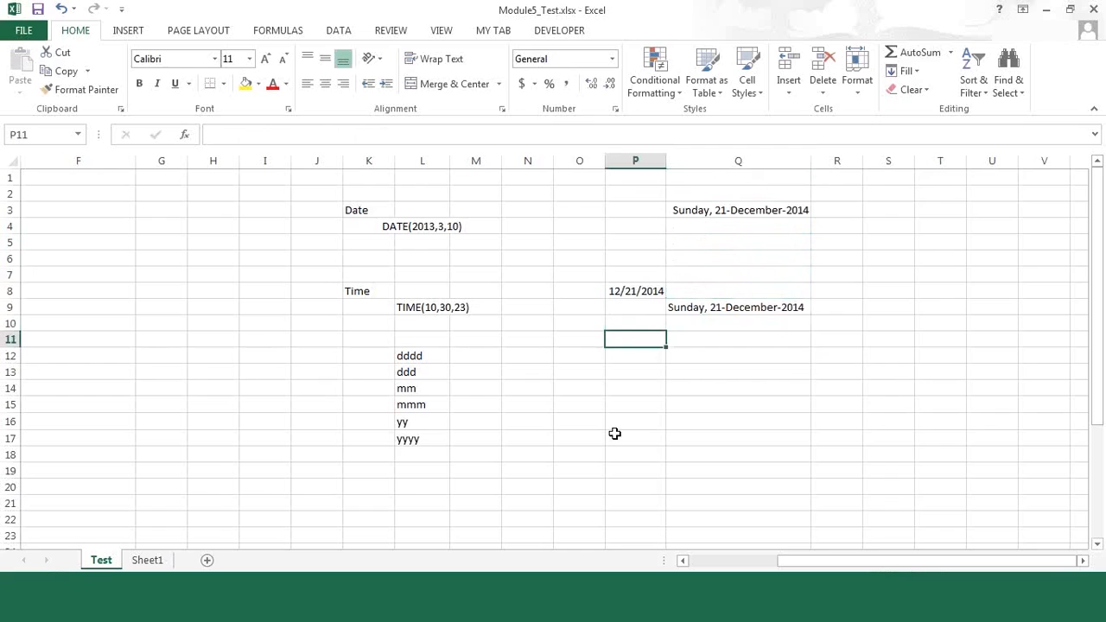
{"action": "key", "text": "Up"}
{"action": "key", "text": "Up"}
{"action": "key", "text": "Up"}
{"action": "key", "text": "Up"}
{"action": "key", "text": "Up"}
{"action": "key", "text": "Up"}
{"action": "key", "text": "Up"}
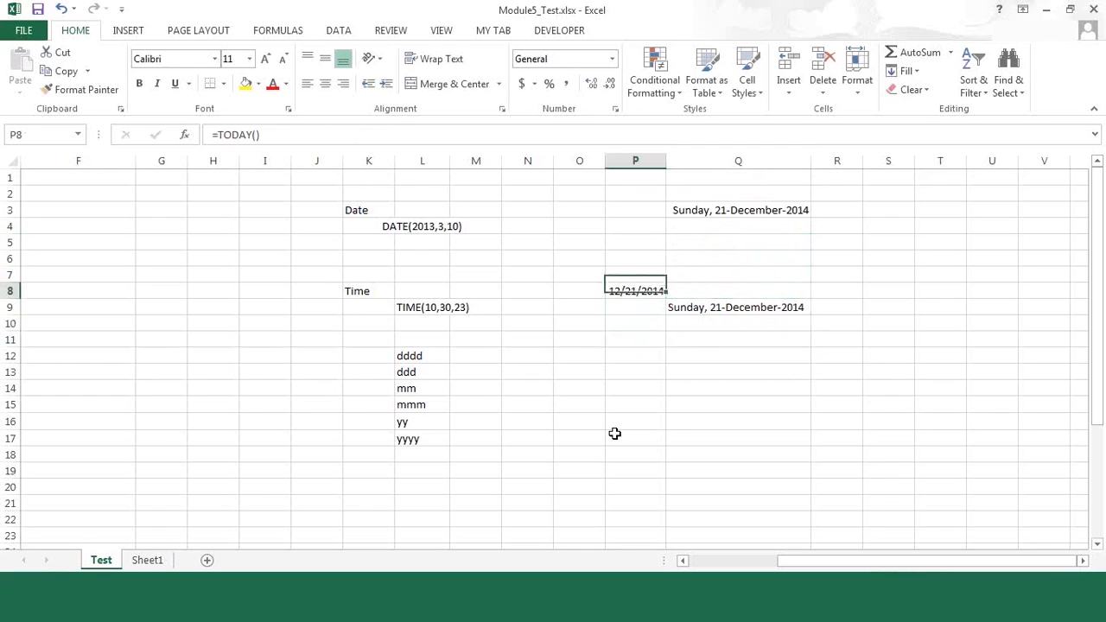
Step: Examine the sample text DATE(2013,3,10) in L4 and the cells around it beside the Date label
{"action": "key", "text": "Left"}
{"action": "key", "text": "Up"}
{"action": "key", "text": "Left"}
{"action": "key", "text": "Left"}
{"action": "key", "text": "Left"}
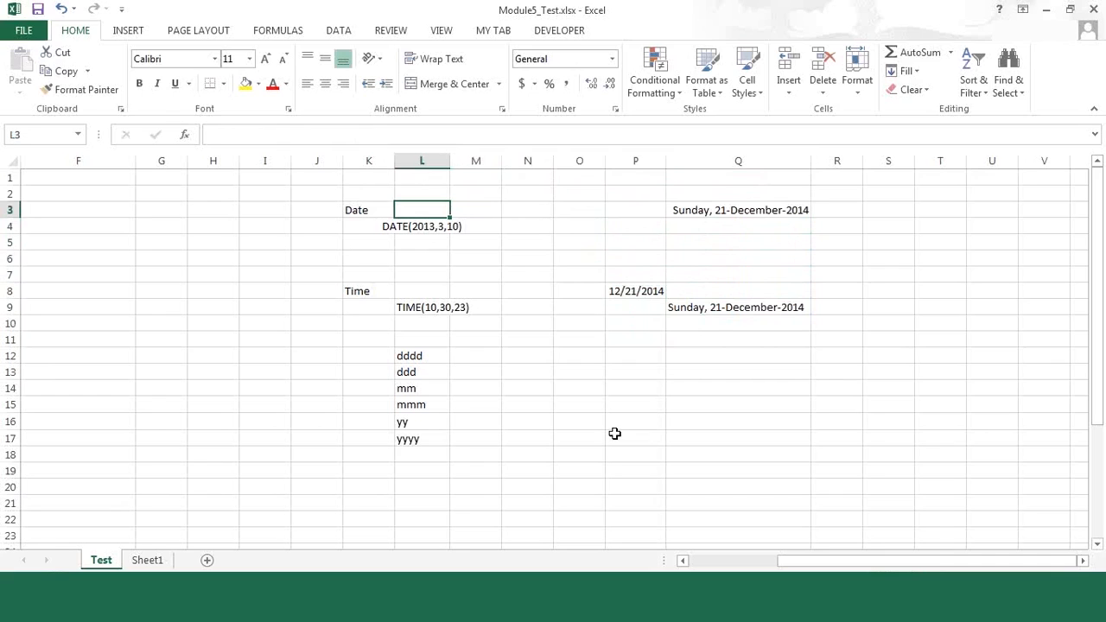
{"action": "key", "text": "Down"}
{"action": "key", "text": "Down"}
{"action": "key", "text": "Down"}
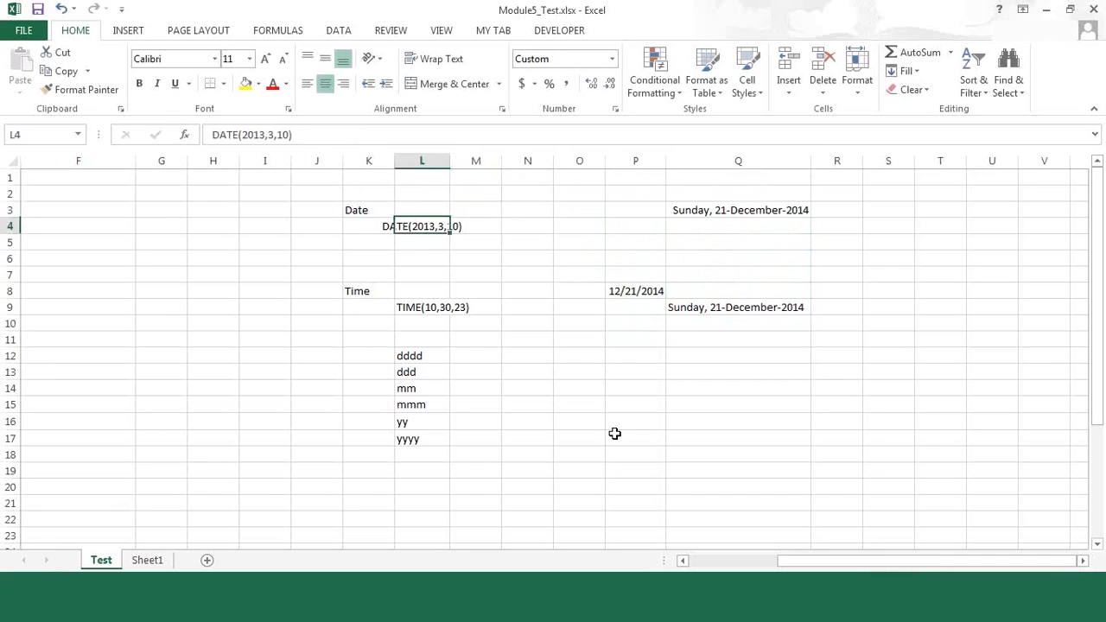
{"action": "key", "text": "Up"}
{"action": "key", "text": "Up"}
{"action": "key", "text": "Down"}
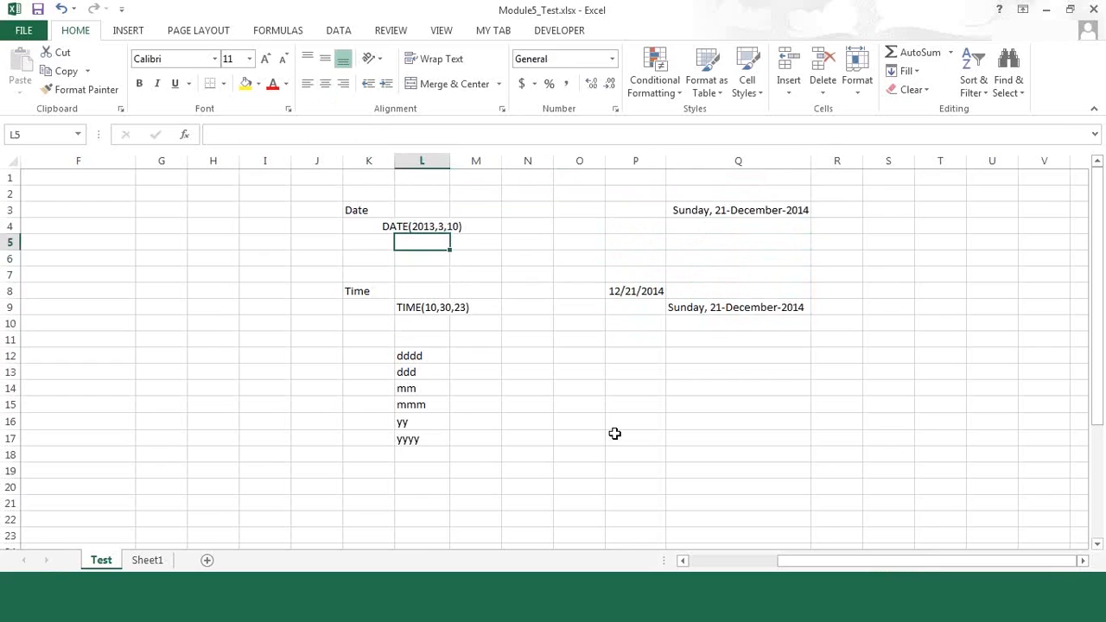
{"action": "key", "text": "Up"}
{"action": "key", "text": "Down"}
{"action": "key", "text": "Down"}
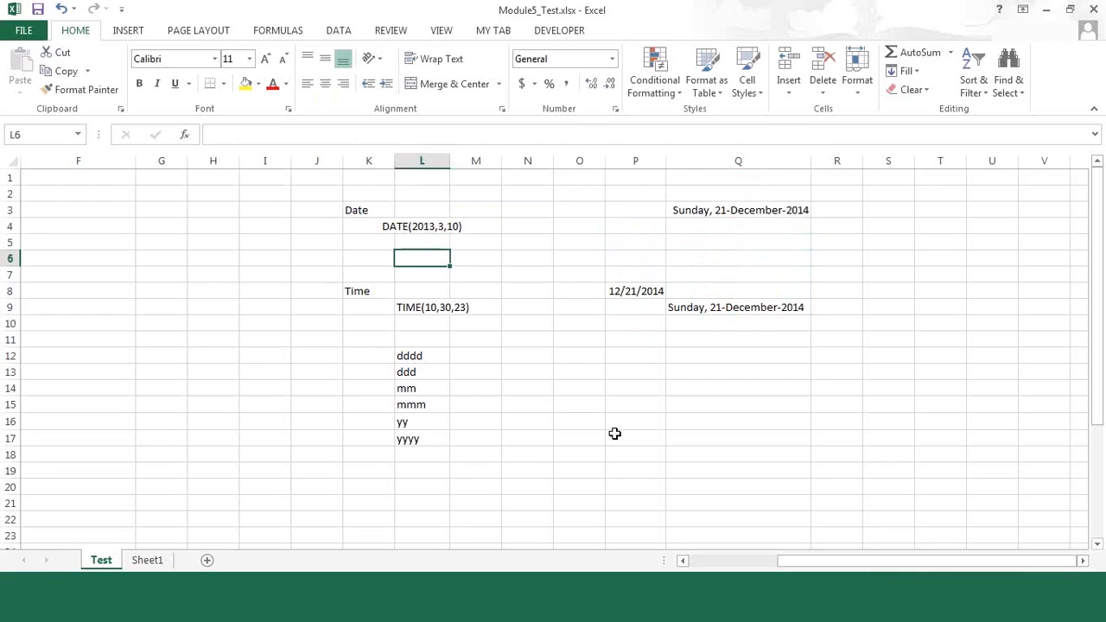
{"action": "key", "text": "Up"}
{"action": "key", "text": "Up"}
{"action": "key", "text": "Up"}
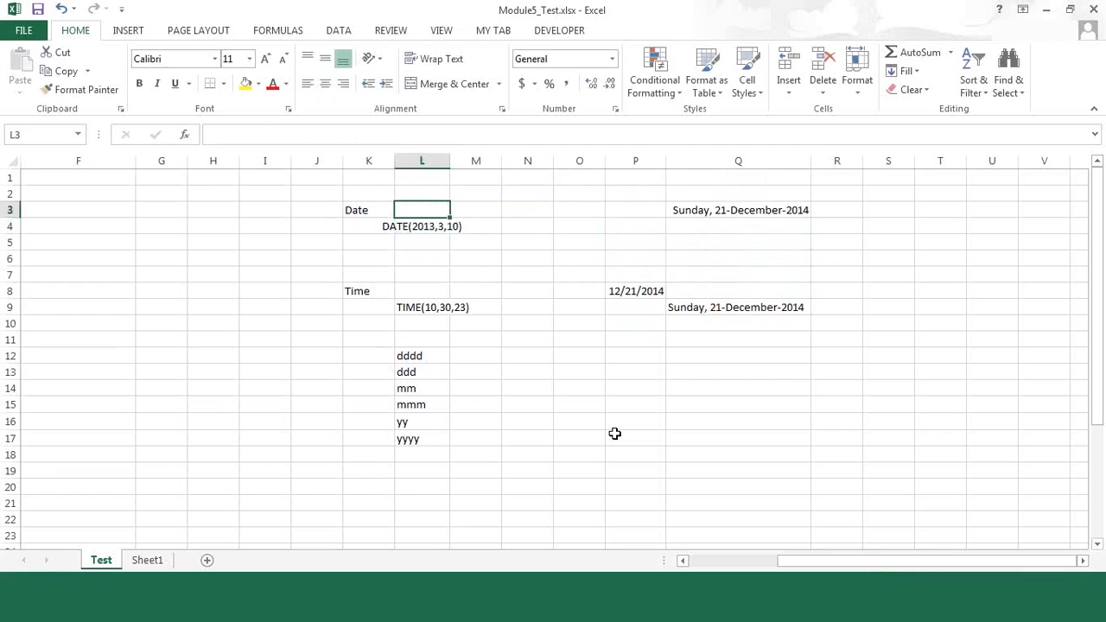
Step: Enter the formula =DATE(2013,3,10) in cell L3 beside the Date label
{"action": "type", "text": "=dat"}
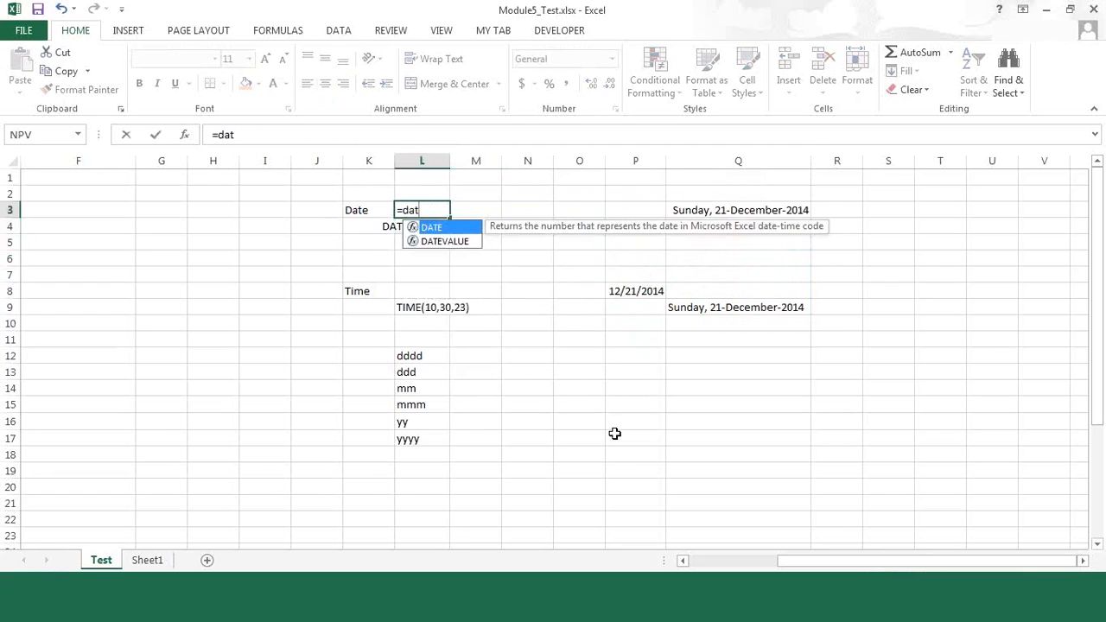
{"action": "key", "text": "Tab"}
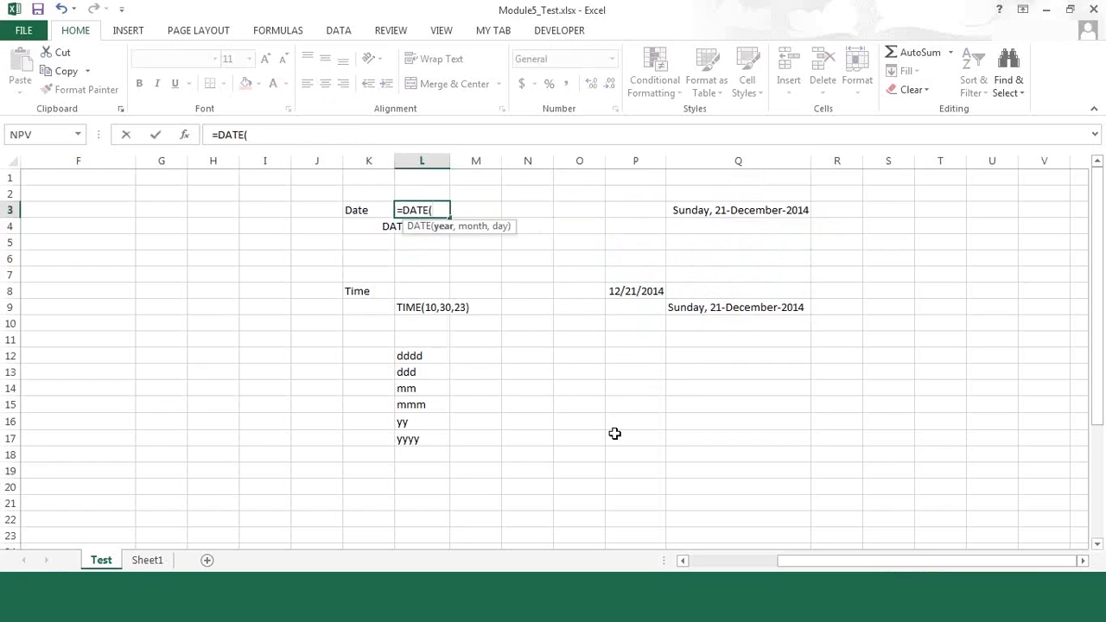
{"action": "type", "text": "2013,"}
{"action": "type", "text": "3,"}
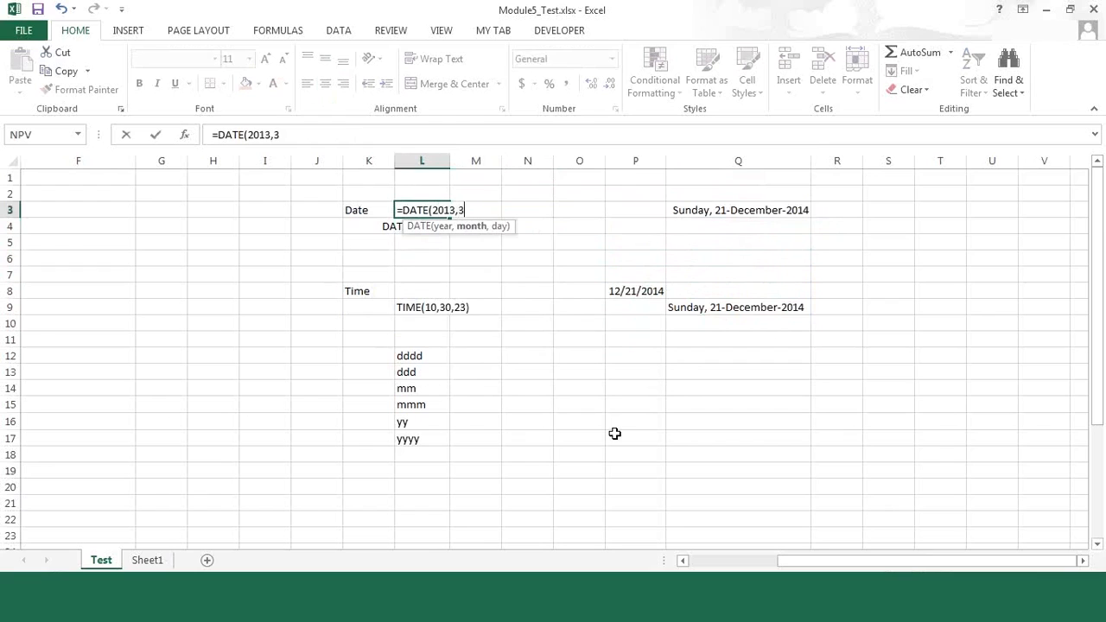
{"action": "type", "text": "10"}
{"action": "type", "text": ")"}
{"action": "key", "text": "Return"}
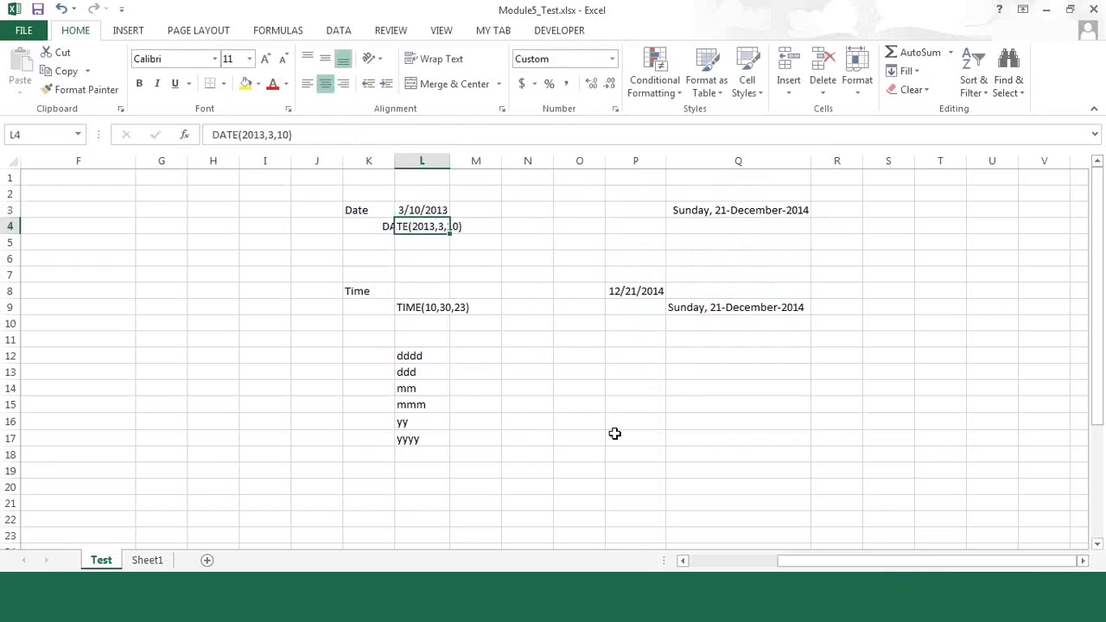
{"action": "key", "text": "Up"}
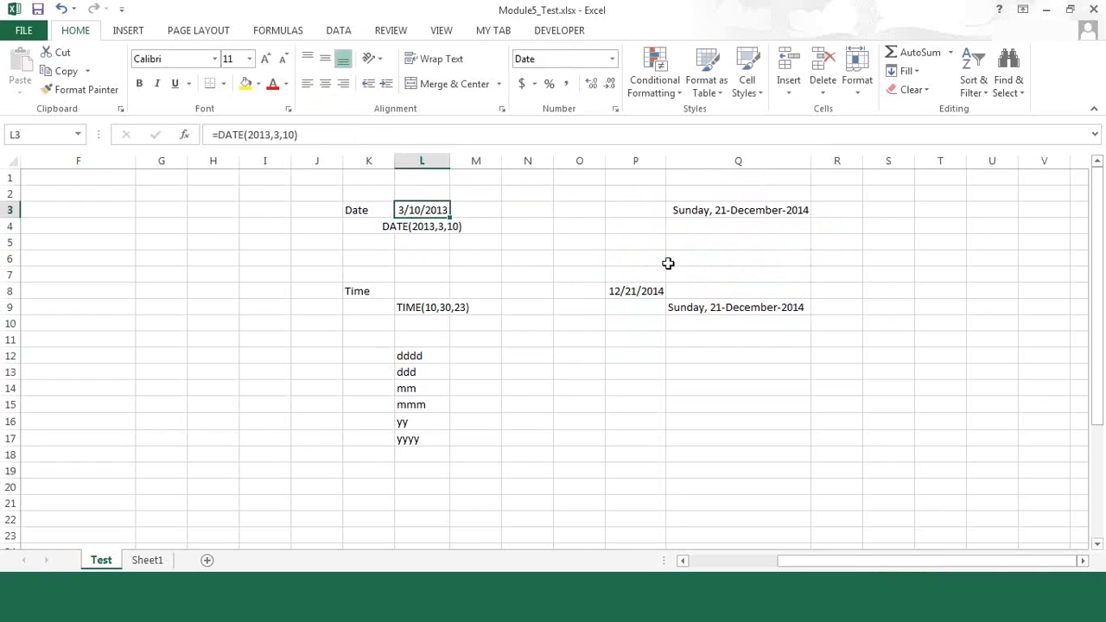
Step: Copy the custom date format from Q3 to L3 with Format Painter and widen column L to fit the full date
{"action": "left_click", "coordinate": [700, 210]}
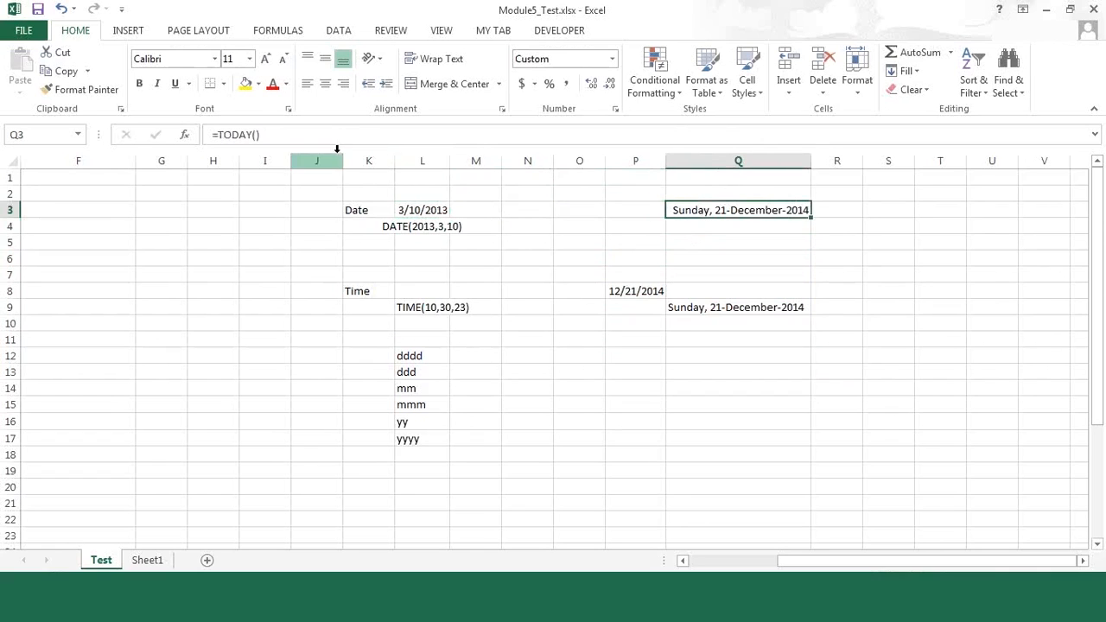
{"action": "left_click", "coordinate": [102, 93]}
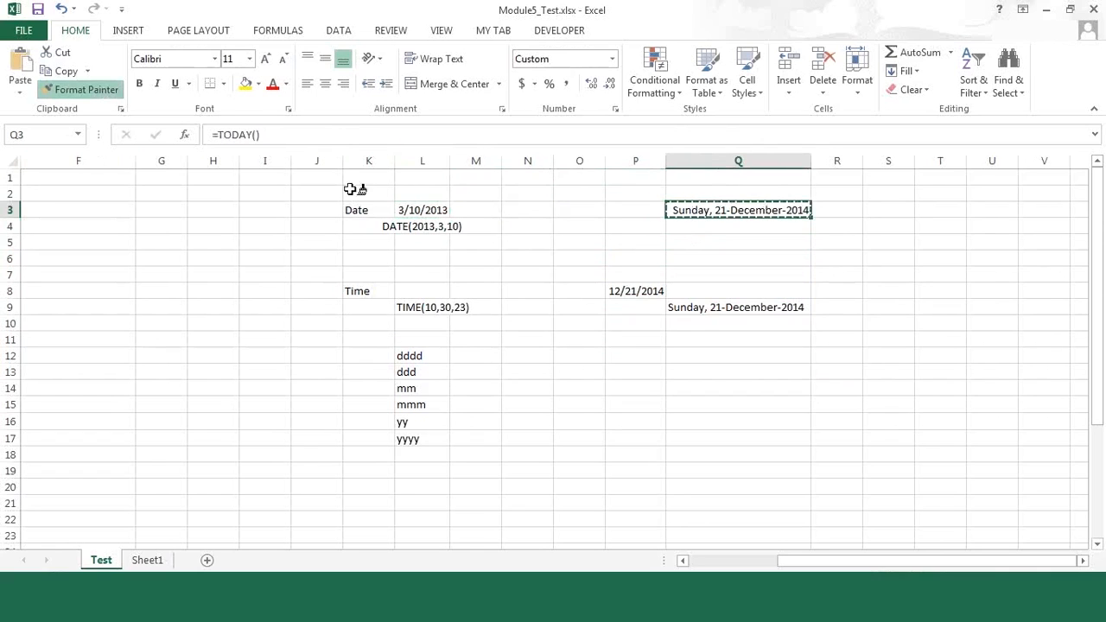
{"action": "left_click", "coordinate": [422, 209]}
{"action": "left_click_drag", "start_coordinate": [450, 161], "coordinate": [526, 161]}
{"action": "left_click", "coordinate": [519, 353]}
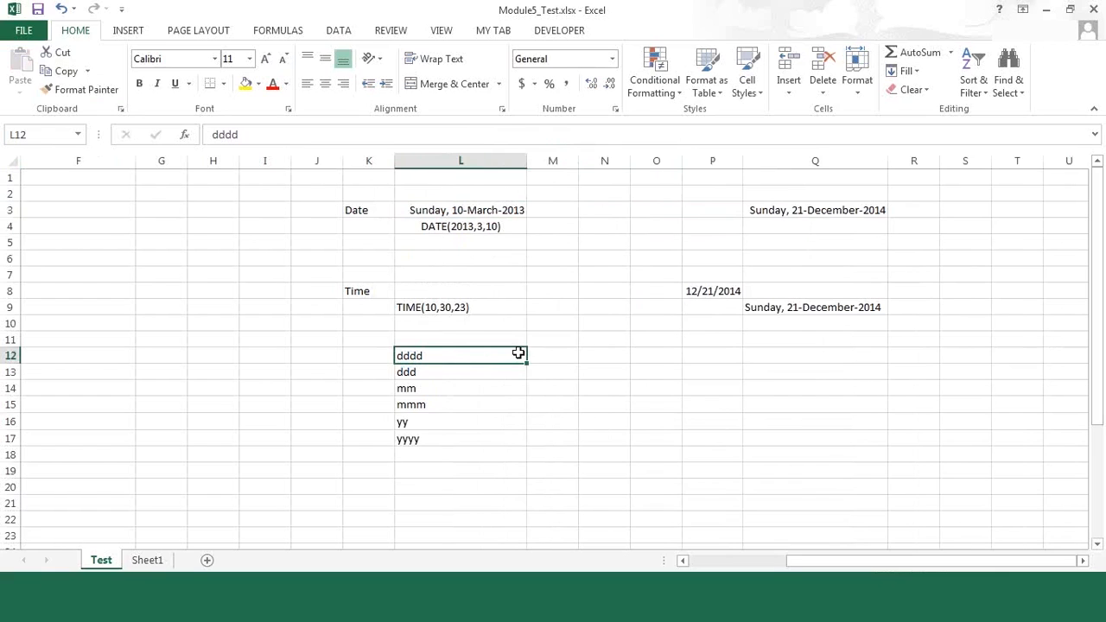
{"action": "left_click", "coordinate": [767, 207]}
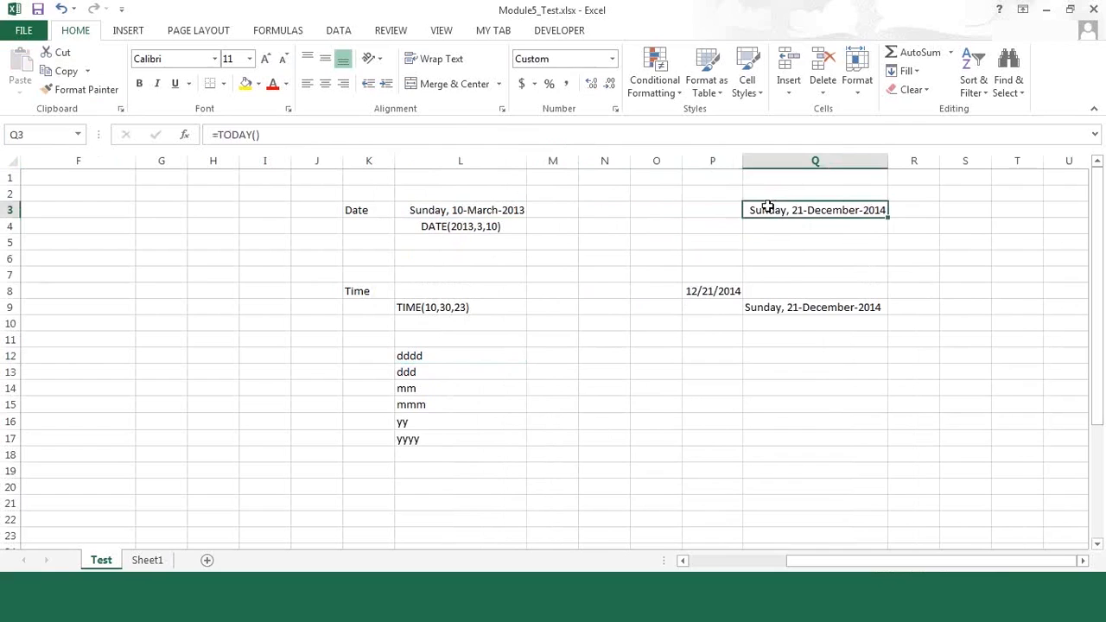
{"action": "left_click", "coordinate": [461, 207]}
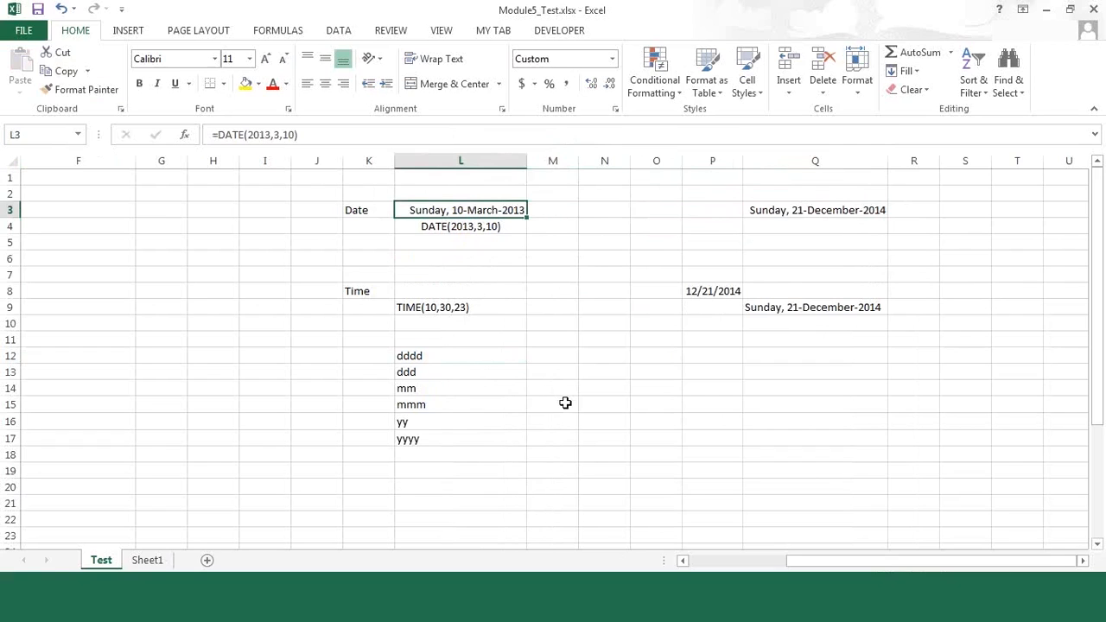
Step: Enter the date 23-Dec-2014 in cell L6
{"action": "key", "text": "Down"}
{"action": "key", "text": "Down"}
{"action": "key", "text": "Down"}
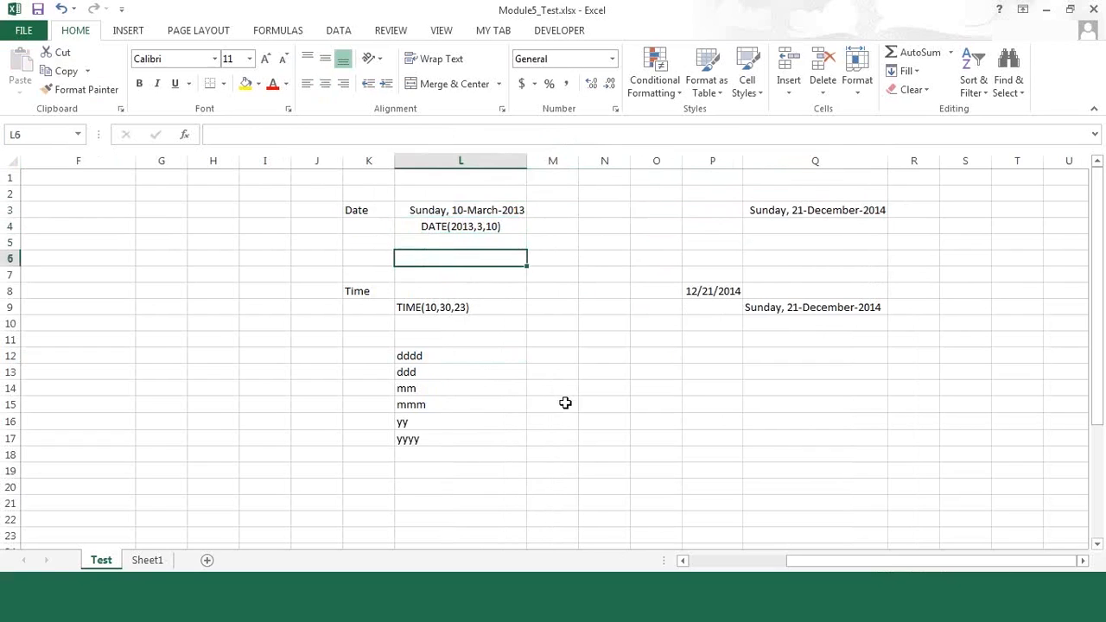
{"action": "type", "text": "23-"}
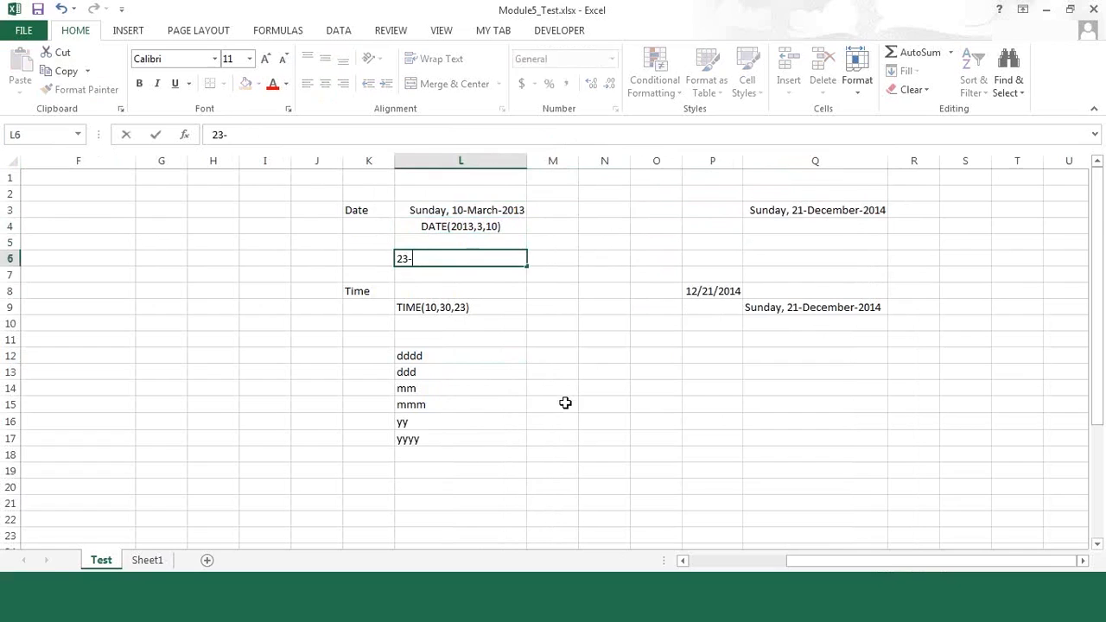
{"action": "type", "text": "Dec"}
{"action": "type", "text": "-2014"}
{"action": "key", "text": "Return"}
{"action": "key", "text": "Up"}
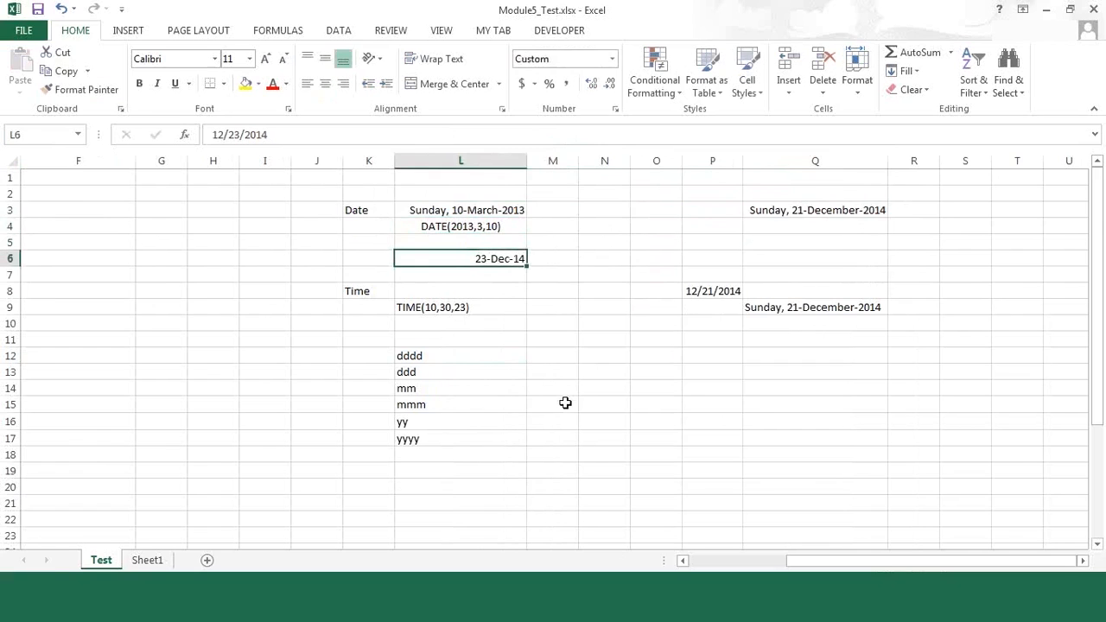
Step: Copy L3's long date format to L6 with Format Painter and widen column L slightly to fit it
{"action": "left_click", "coordinate": [418, 210]}
{"action": "left_click", "coordinate": [79, 90]}
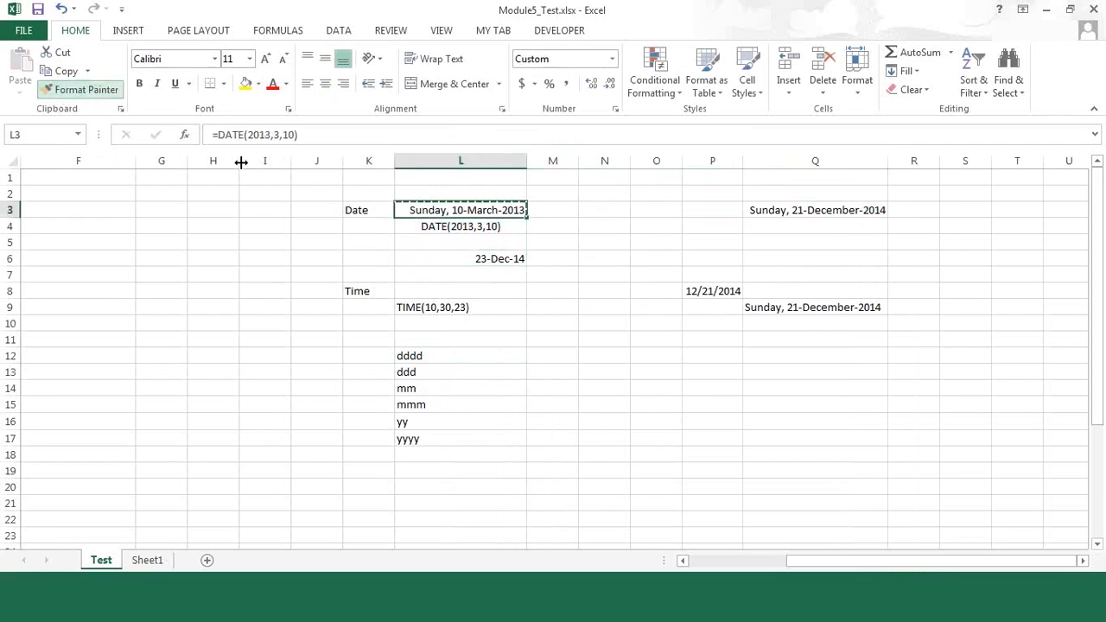
{"action": "left_click", "coordinate": [482, 258]}
{"action": "left_click_drag", "start_coordinate": [526, 164], "coordinate": [545, 163]}
{"action": "left_click", "coordinate": [529, 325]}
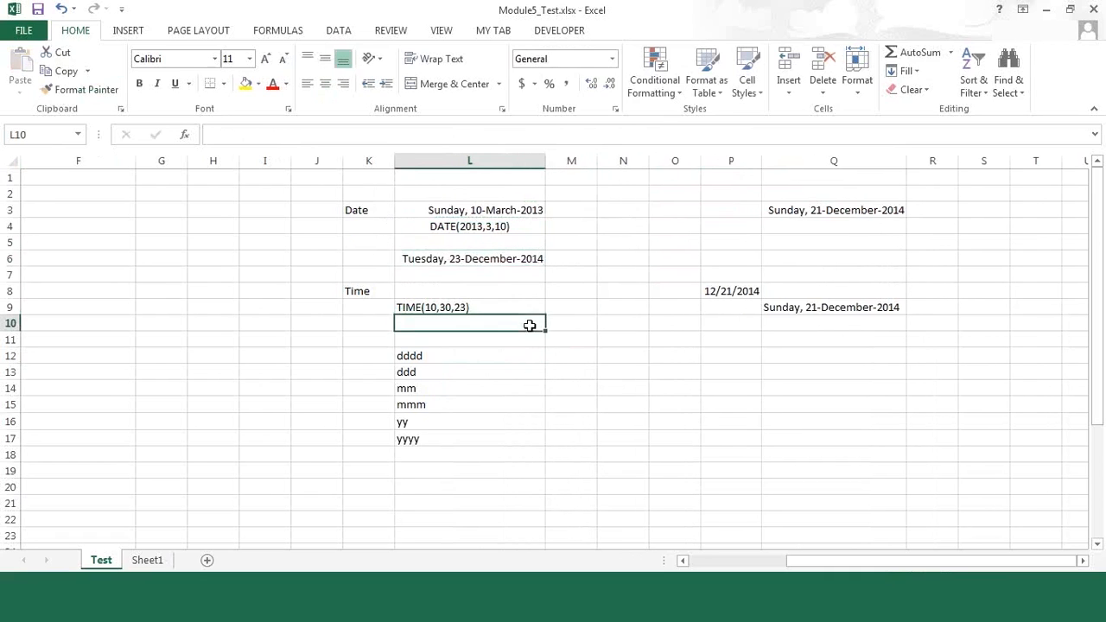
{"action": "left_click", "coordinate": [474, 257]}
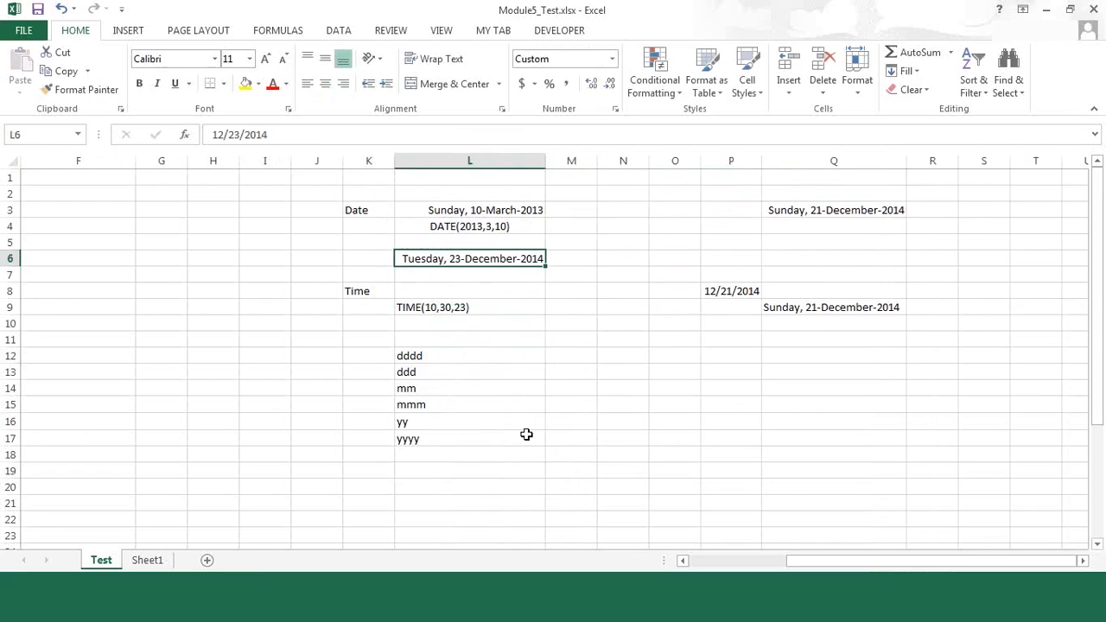
Step: Enter Sunday in M12 as the example for the dddd format code
{"action": "left_click", "coordinate": [427, 339]}
{"action": "key", "text": "Down"}
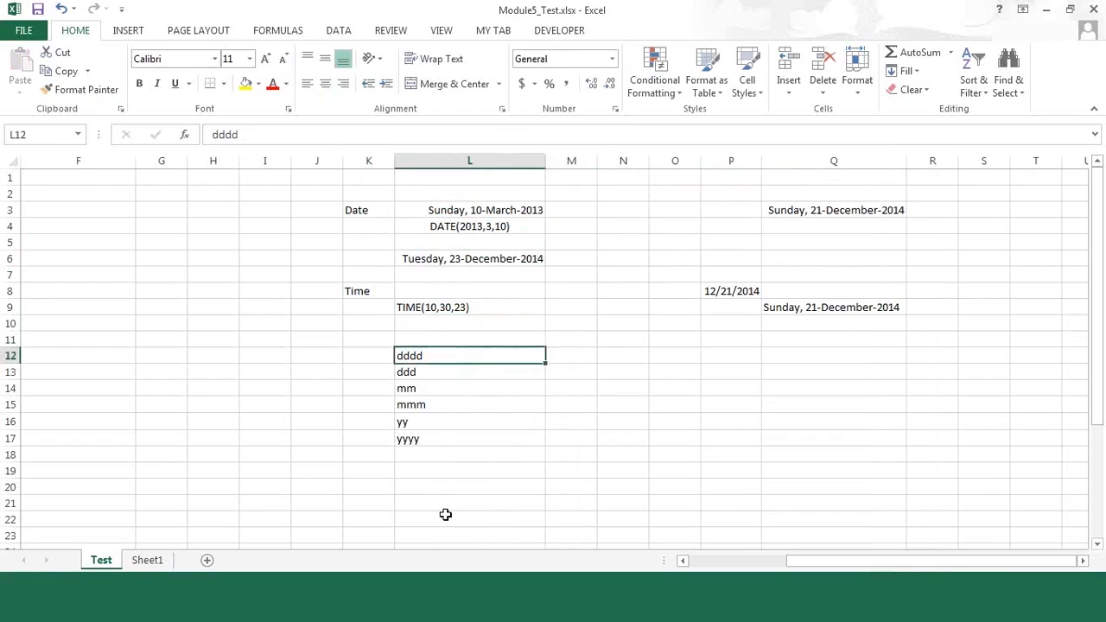
{"action": "key", "text": "Right"}
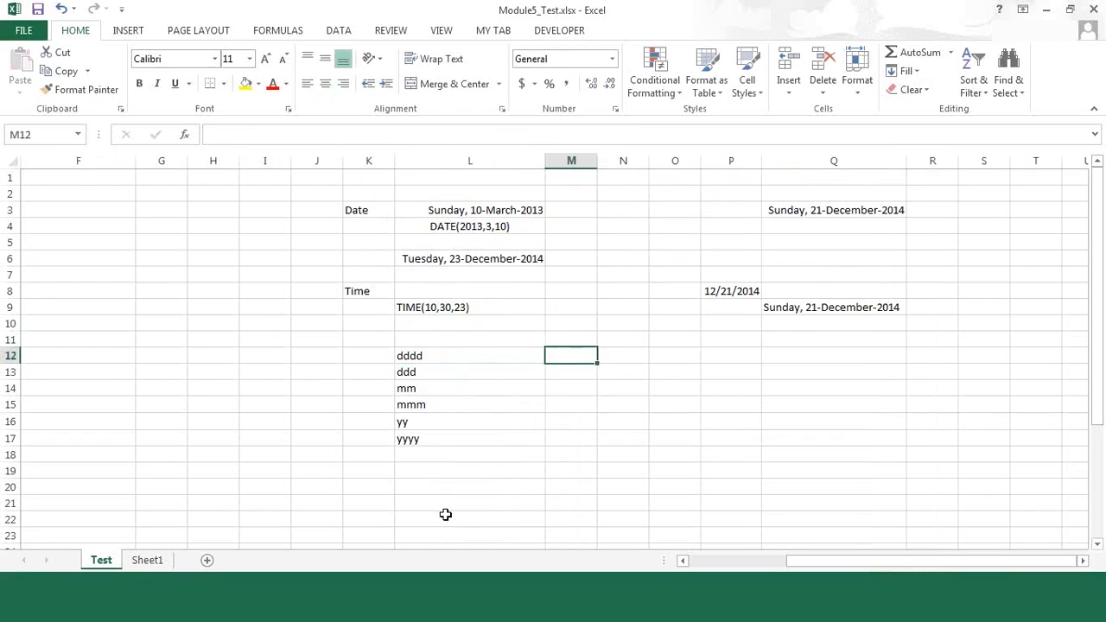
{"action": "type", "text": "Sunday"}
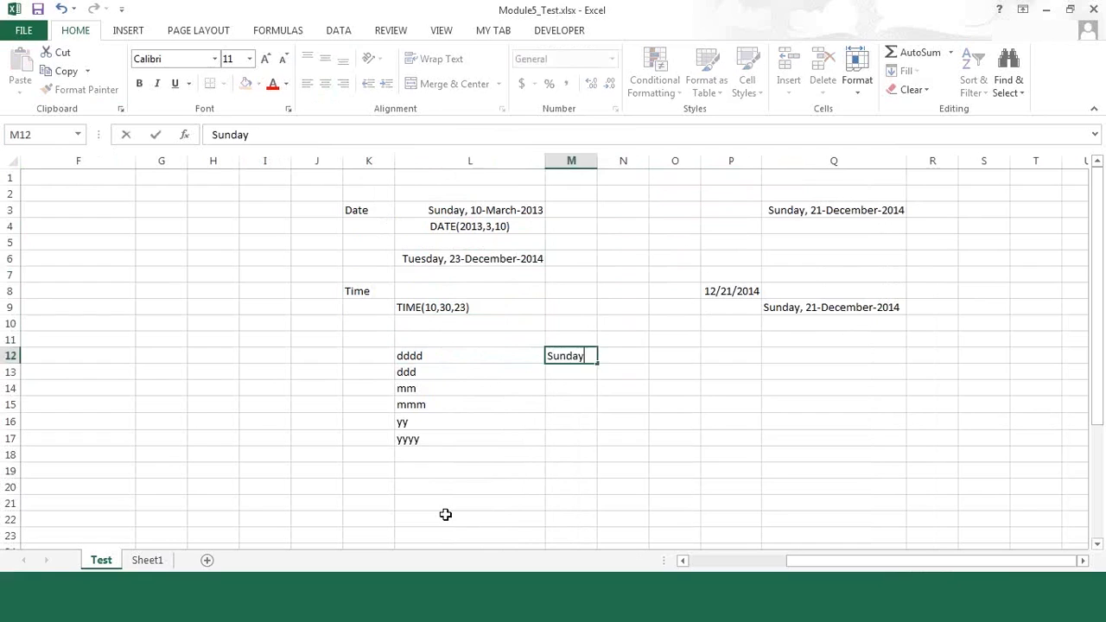
{"action": "key", "text": "Return"}
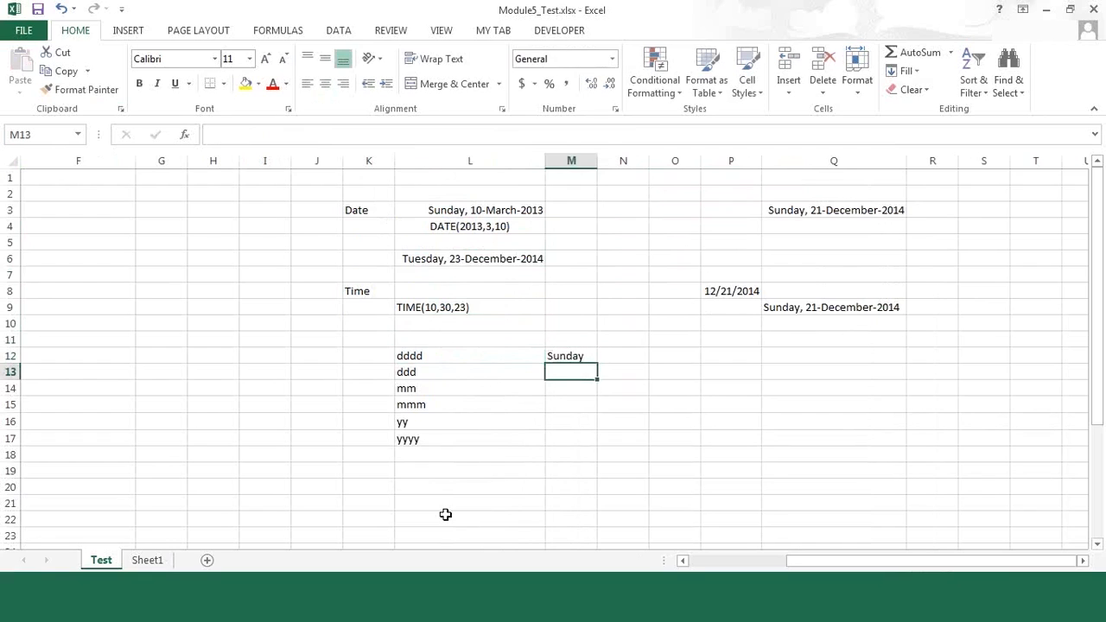
Step: Move the format codes ddd through yyyy from L13:L17 down one row, leaving L13 empty
{"action": "key", "text": "Left"}
{"action": "key", "text": "shift+Down"}
{"action": "key", "text": "shift+Down"}
{"action": "key", "text": "shift+Down"}
{"action": "key", "text": "shift+Down"}
{"action": "key", "text": "ctrl+c"}
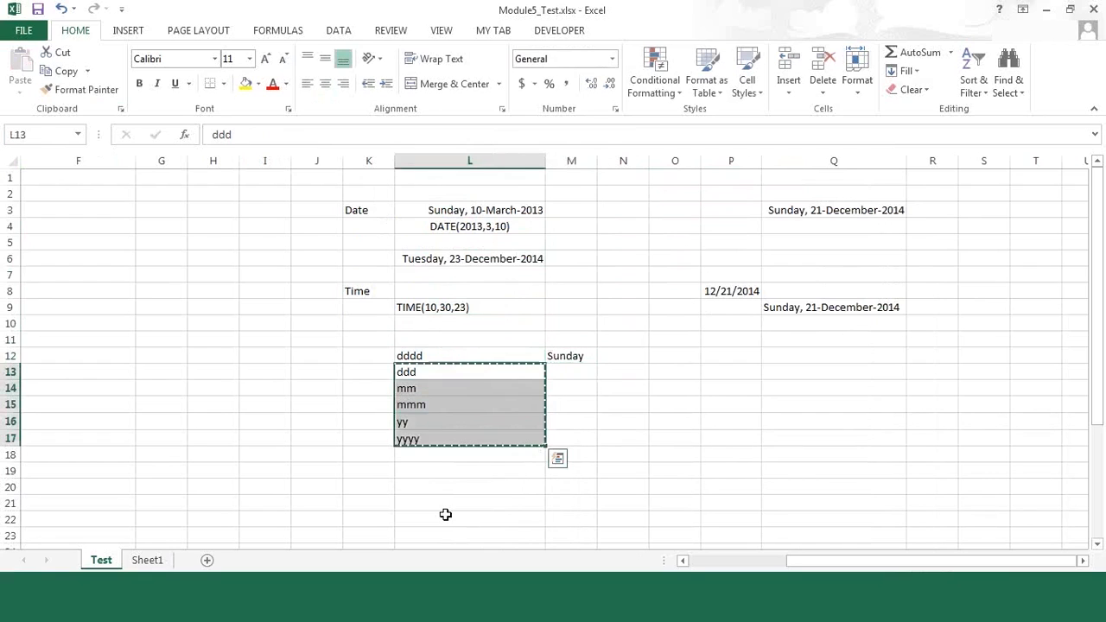
{"action": "key", "text": "Down"}
{"action": "key", "text": "ctrl+v"}
{"action": "key", "text": "Up"}
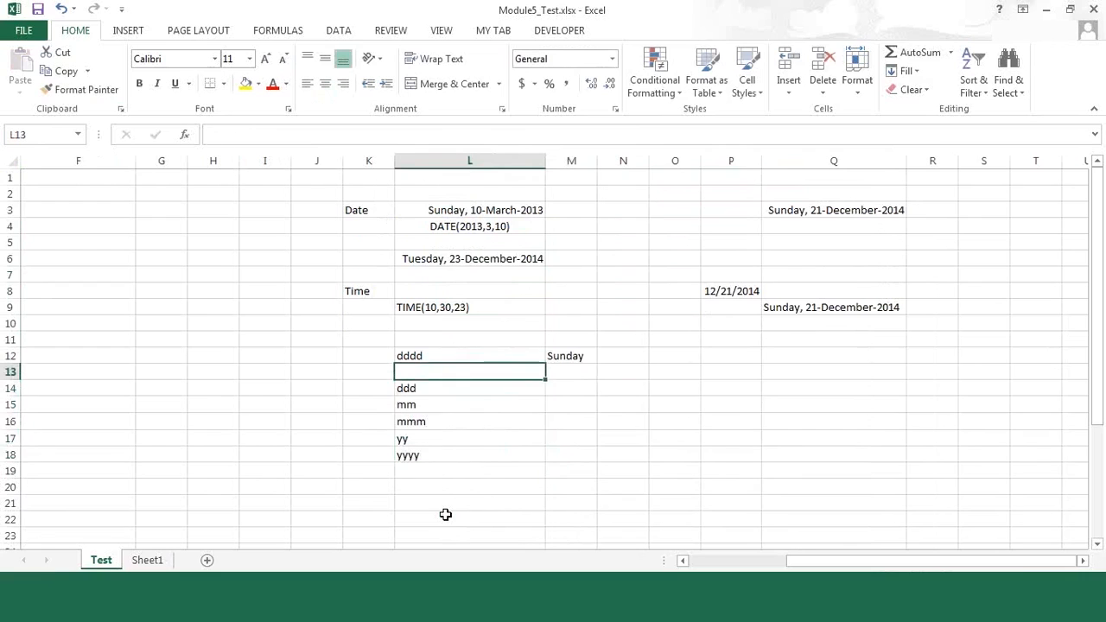
Step: Enter the format code ddd in L13 with the example Sun in M13
{"action": "left_click", "coordinate": [815, 305]}
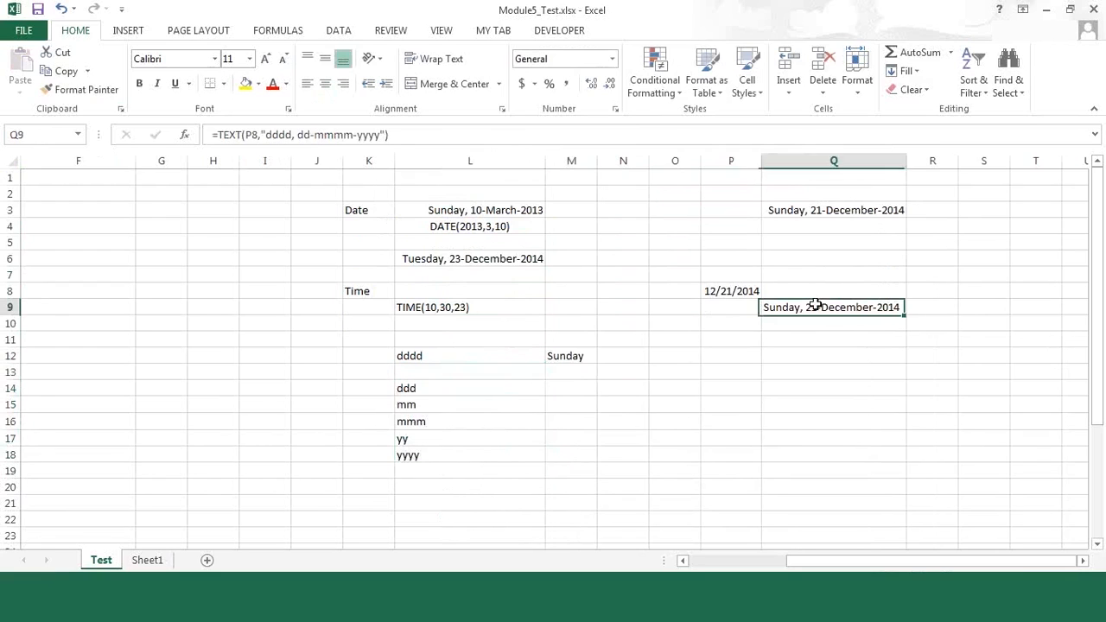
{"action": "left_click", "coordinate": [419, 372]}
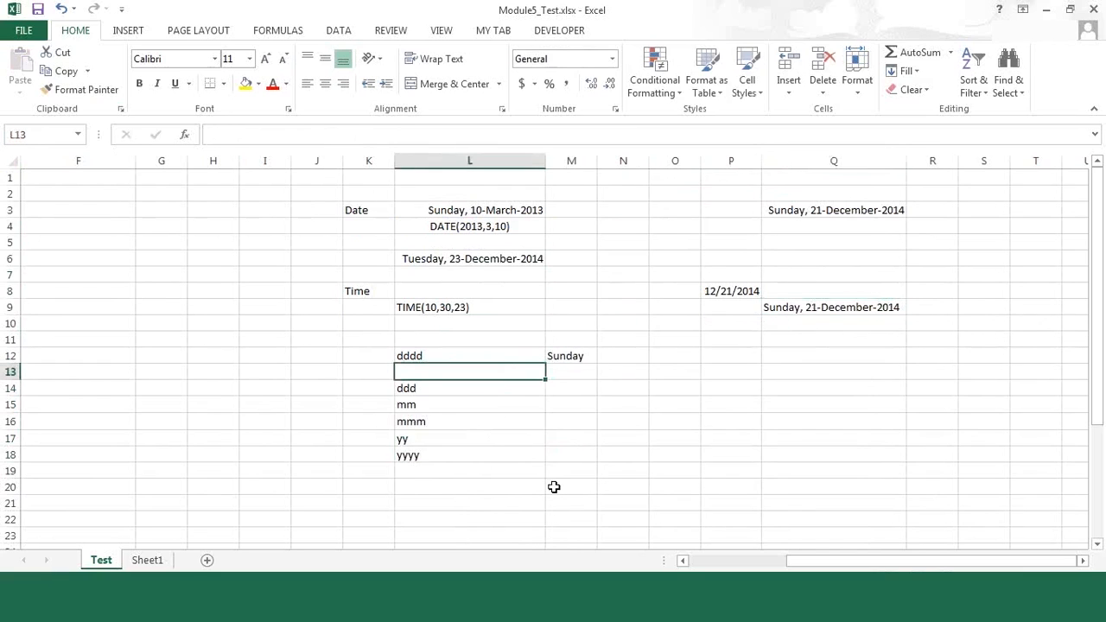
{"action": "type", "text": "dd"}
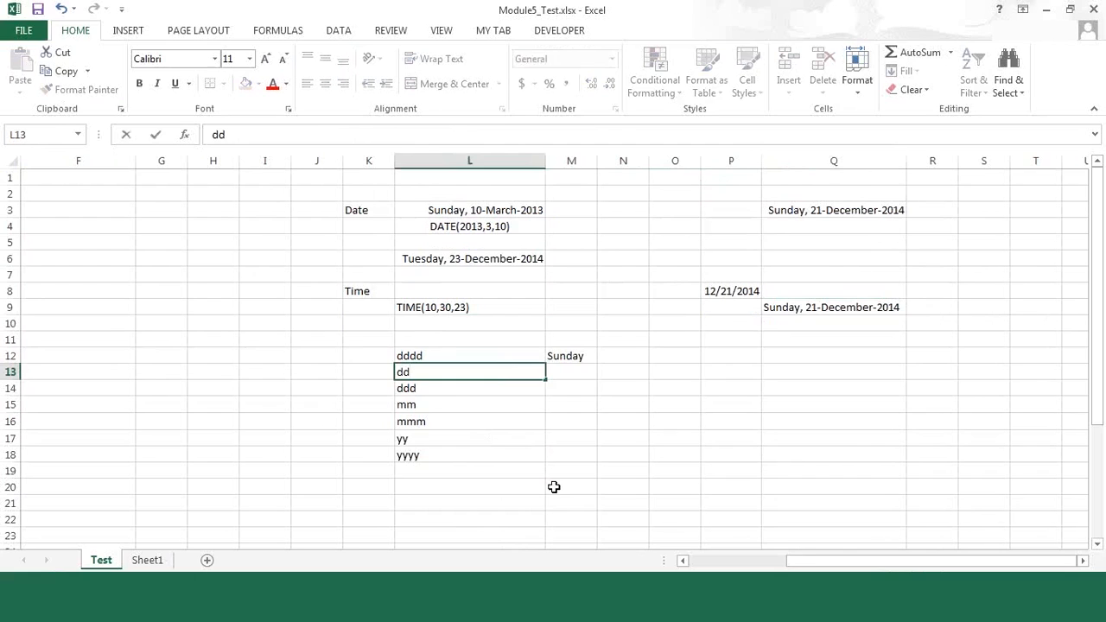
{"action": "key", "text": "Escape"}
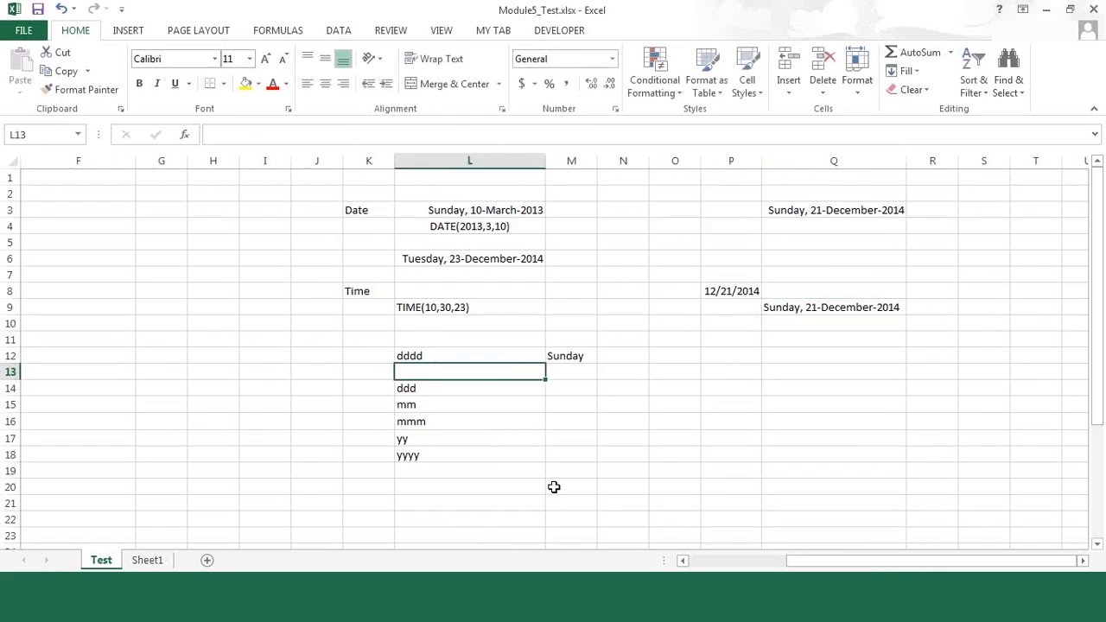
{"action": "type", "text": "ddd"}
{"action": "key", "text": "Tab"}
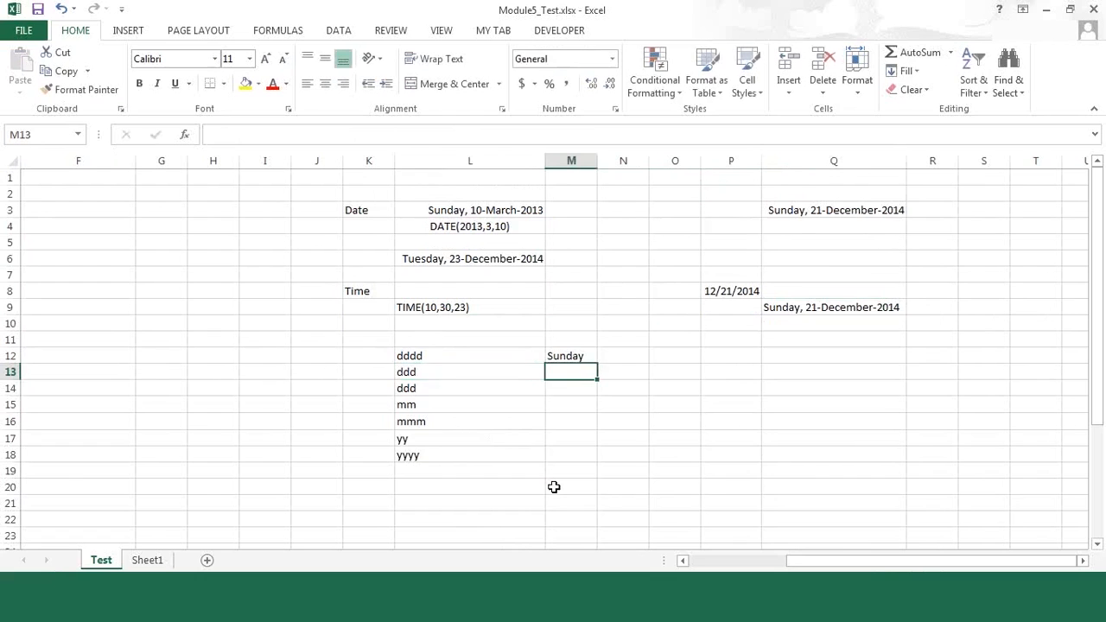
{"action": "type", "text": "Sun"}
{"action": "key", "text": "BackSpace"}
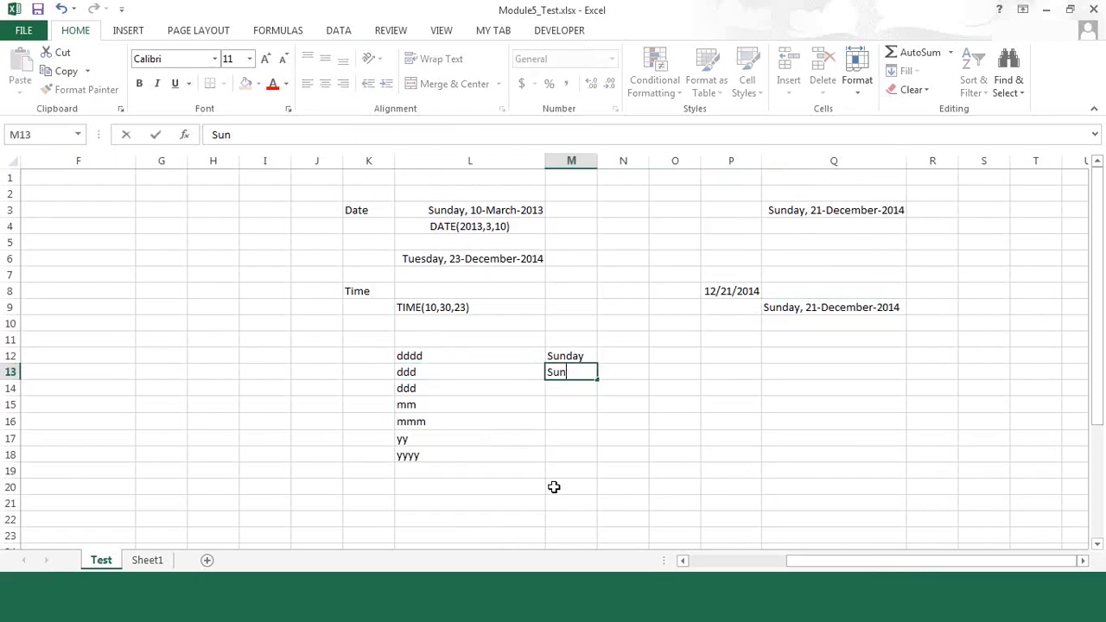
{"action": "key", "text": "Return"}
Step: Replace the code in L14 with dd and enter 21 as its example in M14
{"action": "key", "text": "Left"}
{"action": "type", "text": "dd"}
{"action": "key", "text": "Tab"}
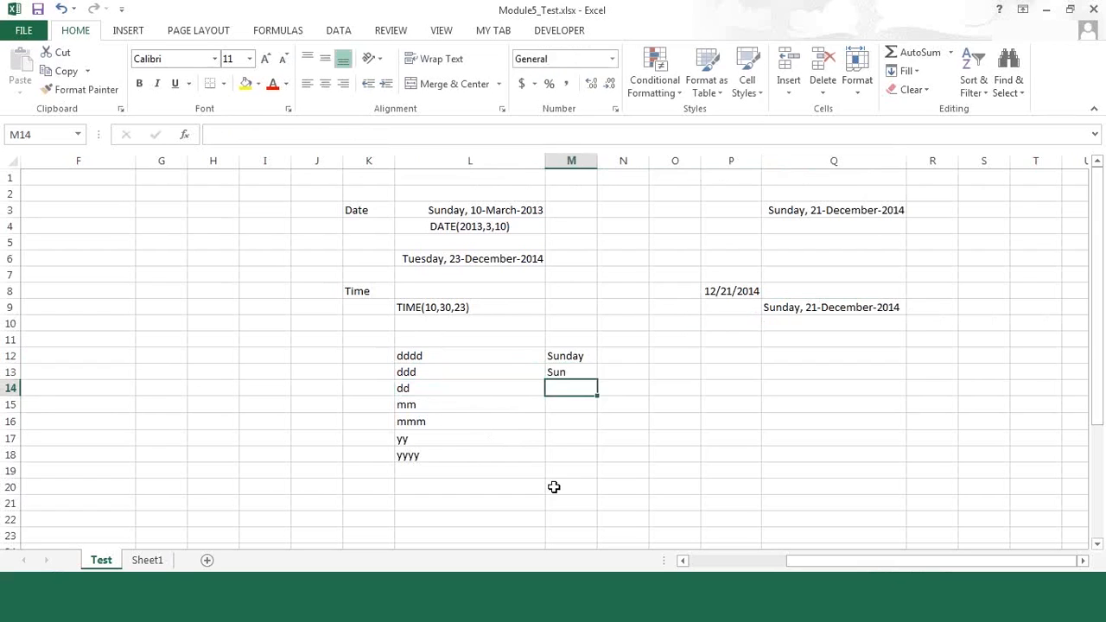
{"action": "type", "text": "21"}
{"action": "key", "text": "Return"}
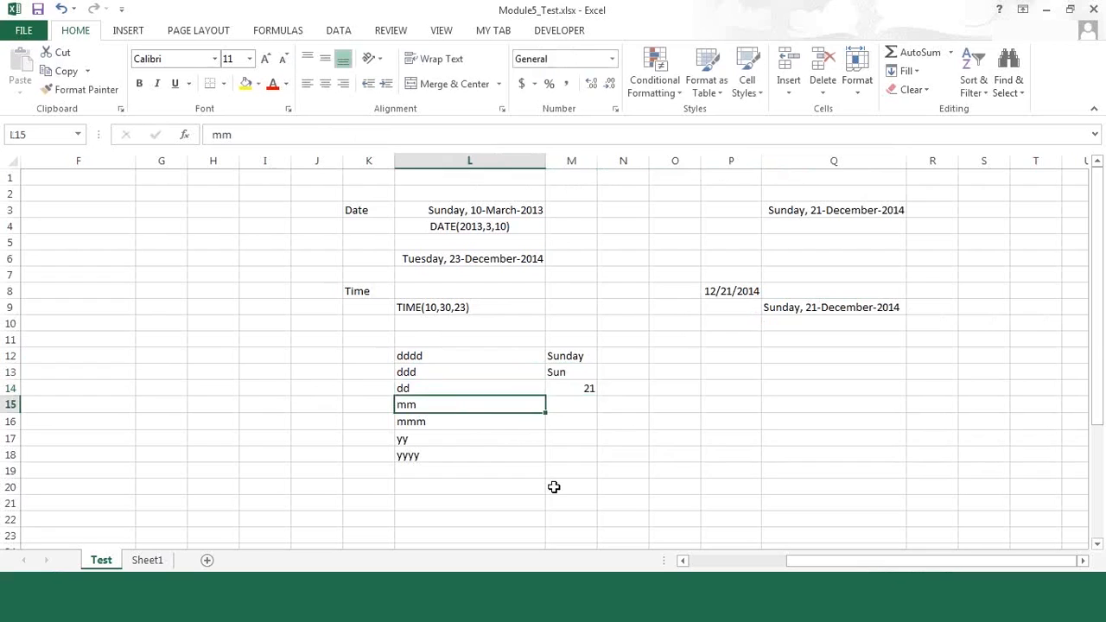
Step: Enter the examples 12 in M15 for the mm code and Dec in M16 for the mmm code
{"action": "key", "text": "Tab"}
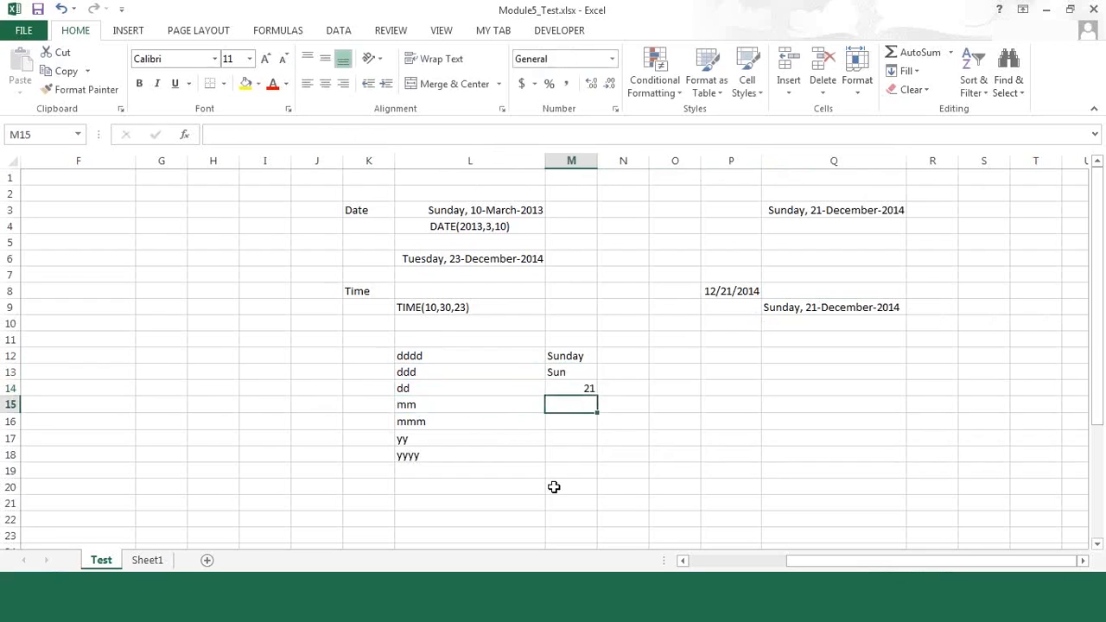
{"action": "type", "text": "12"}
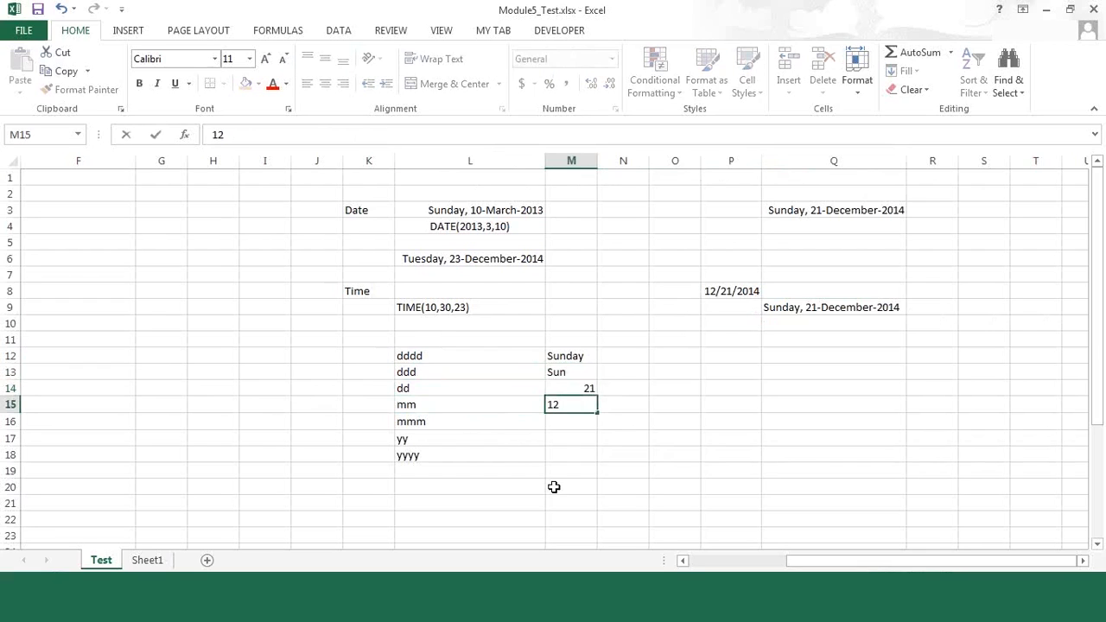
{"action": "key", "text": "Return"}
{"action": "type", "text": "Dec"}
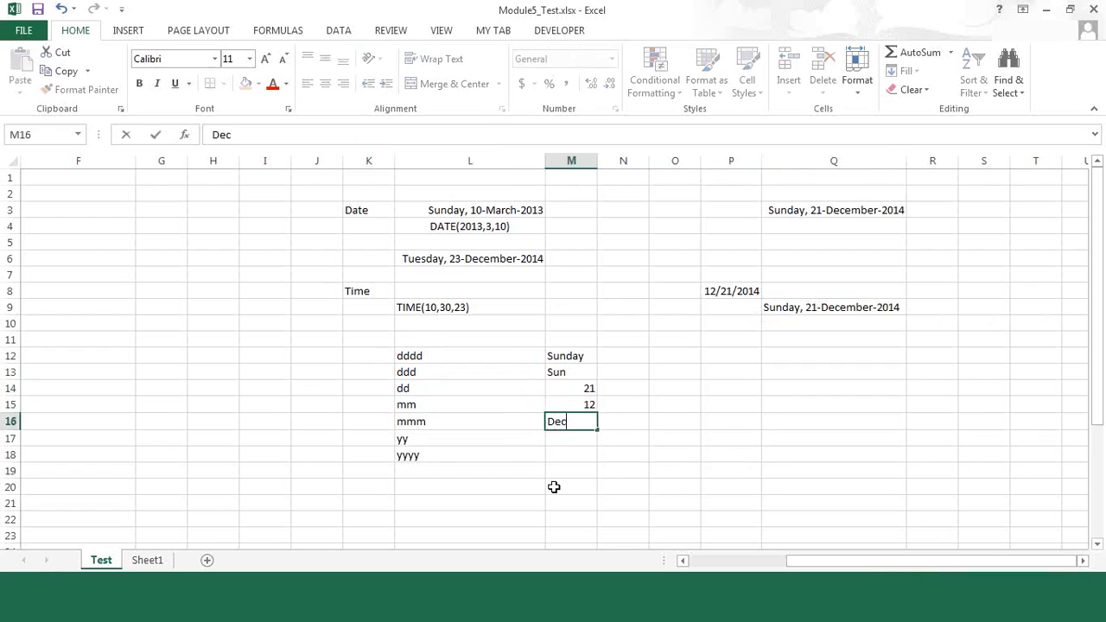
{"action": "key", "text": "Return"}
Step: Move the year codes yy and yyyy from L17:L18 down one row, leaving L17 empty
{"action": "key", "text": "Left"}
{"action": "key", "text": "shift+Down"}
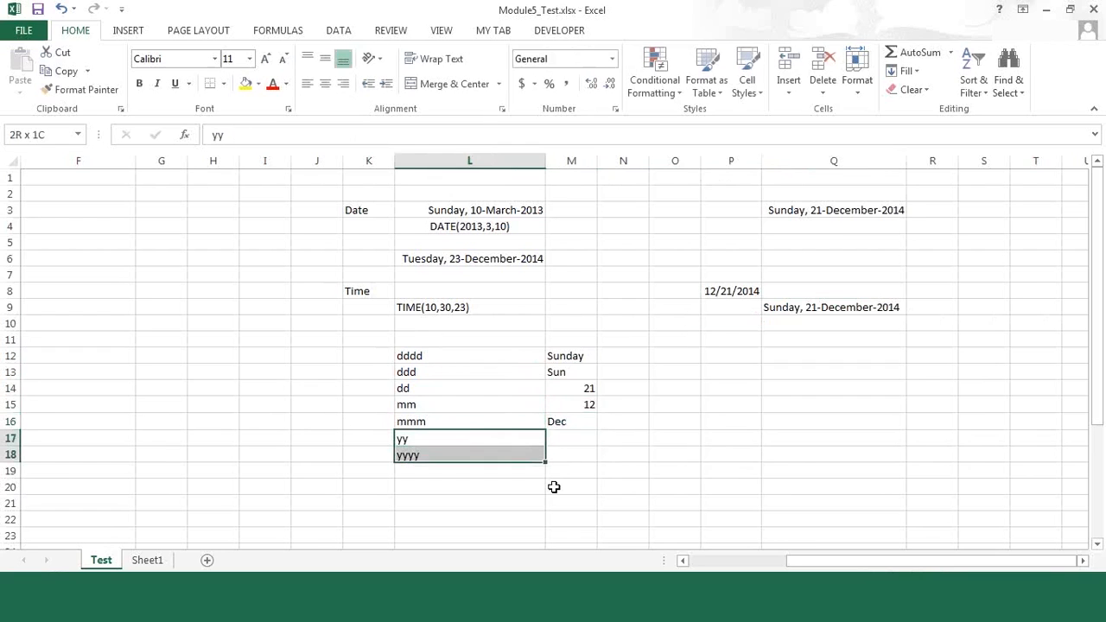
{"action": "key", "text": "ctrl+c"}
{"action": "key", "text": "Down"}
{"action": "key", "text": "ctrl+v"}
{"action": "key", "text": "Up"}
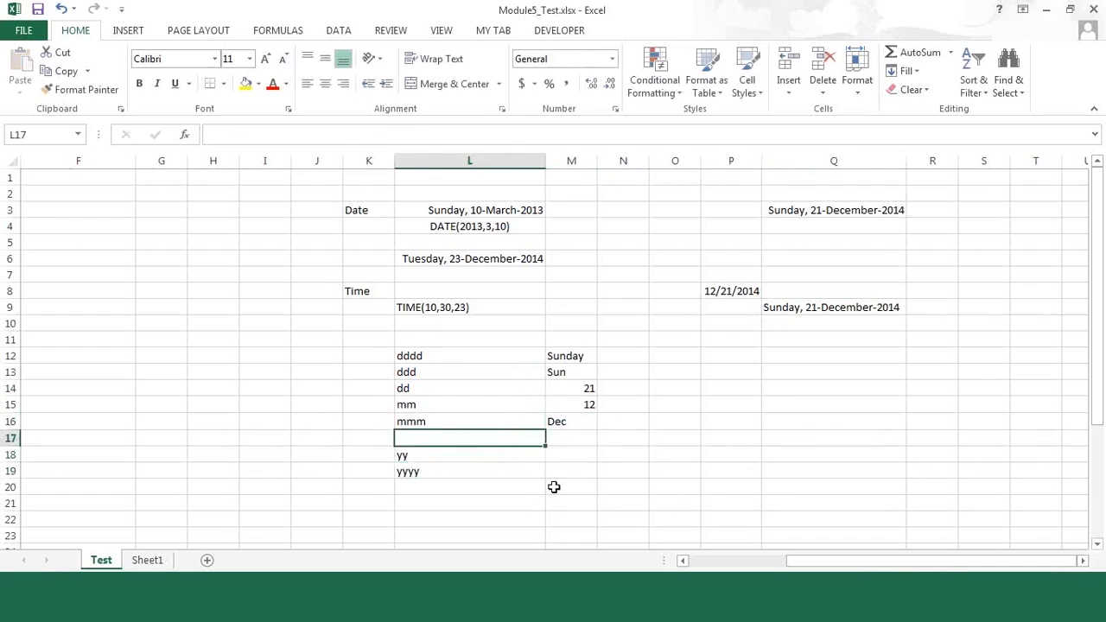
Step: Enter the format code mmmm in L17 with the example December in M17
{"action": "type", "text": "mmmm"}
{"action": "key", "text": "Tab"}
{"action": "type", "text": "December"}
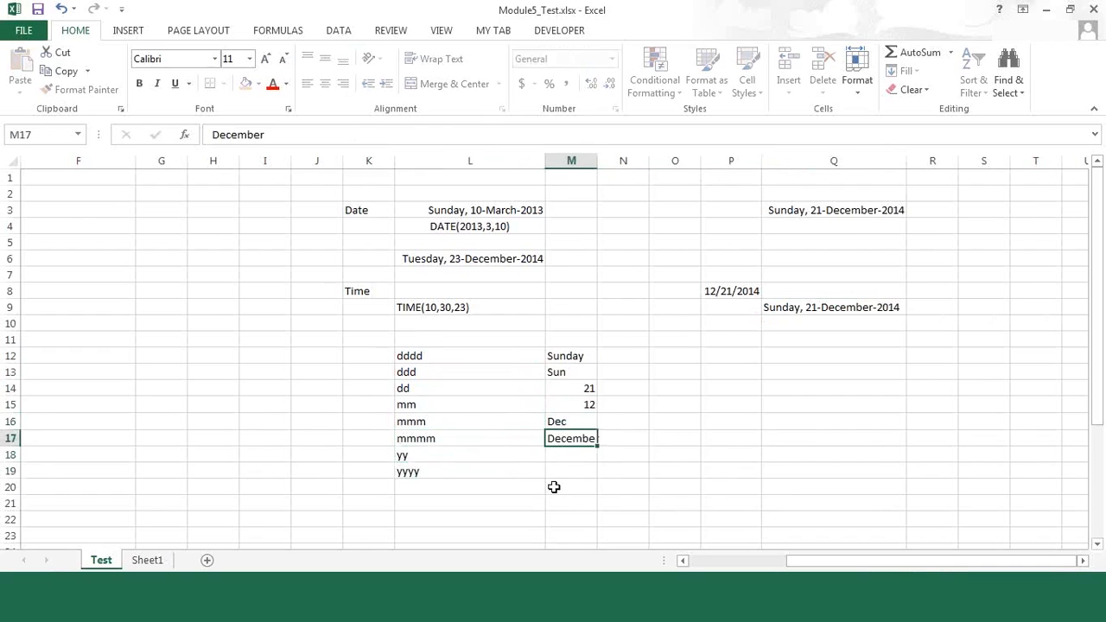
{"action": "key", "text": "Return"}
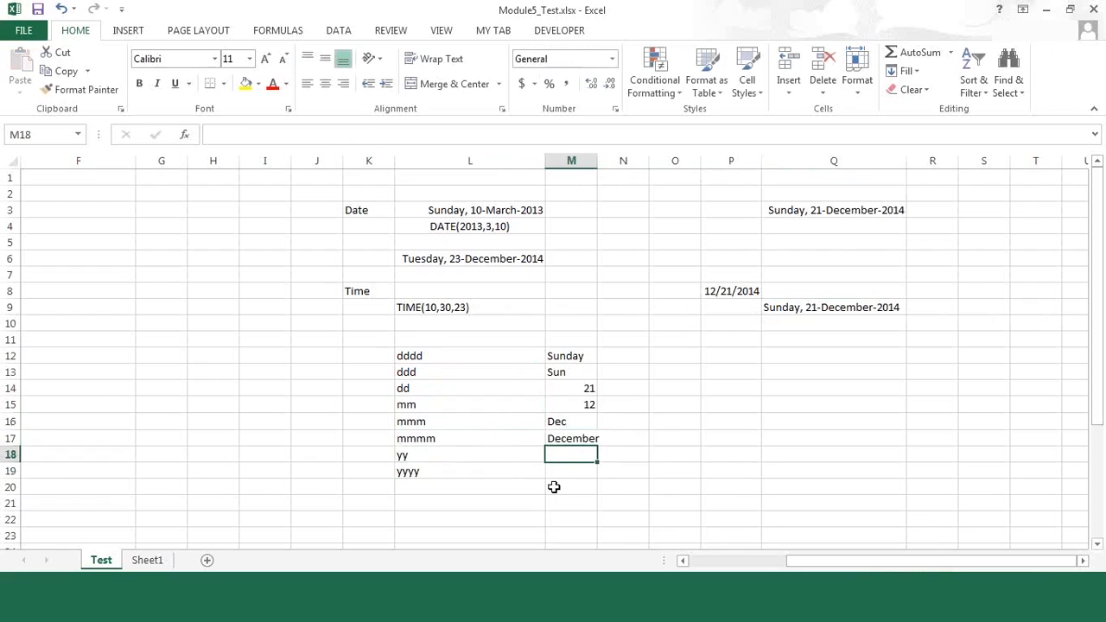
Step: Enter the year examples 14 in M18 and 2014 in M19
{"action": "type", "text": "1"}
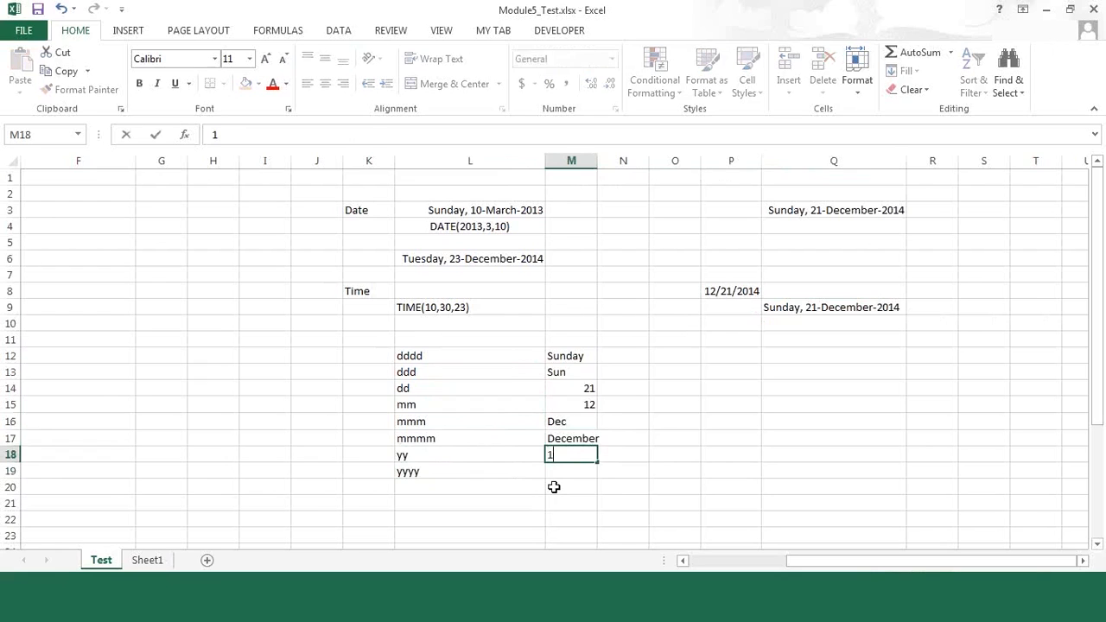
{"action": "type", "text": "4"}
{"action": "key", "text": "Return"}
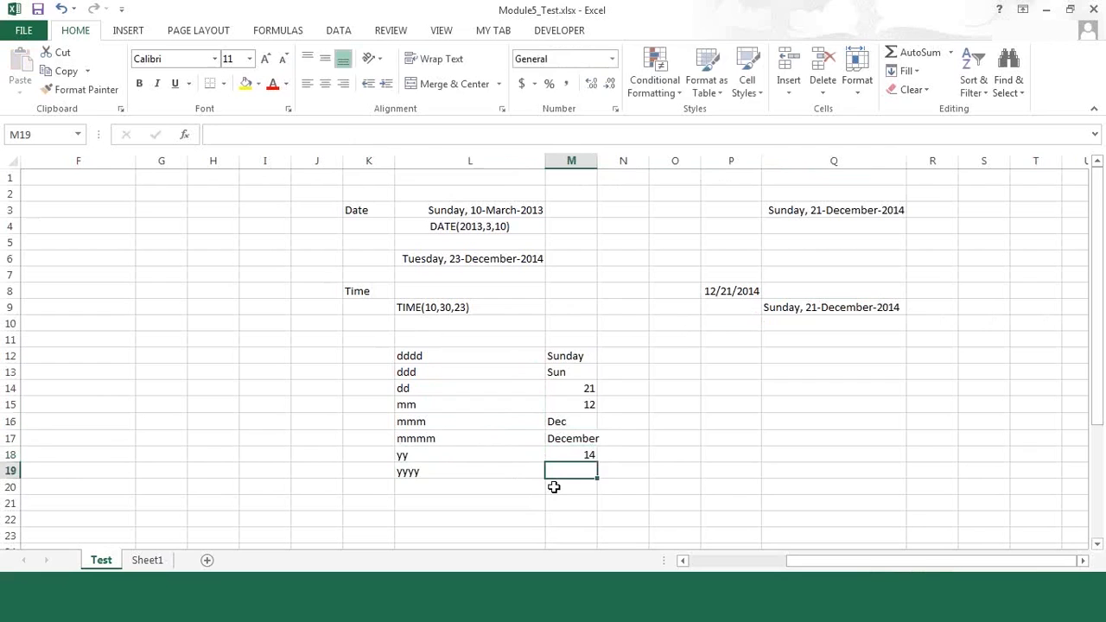
{"action": "type", "text": "2014"}
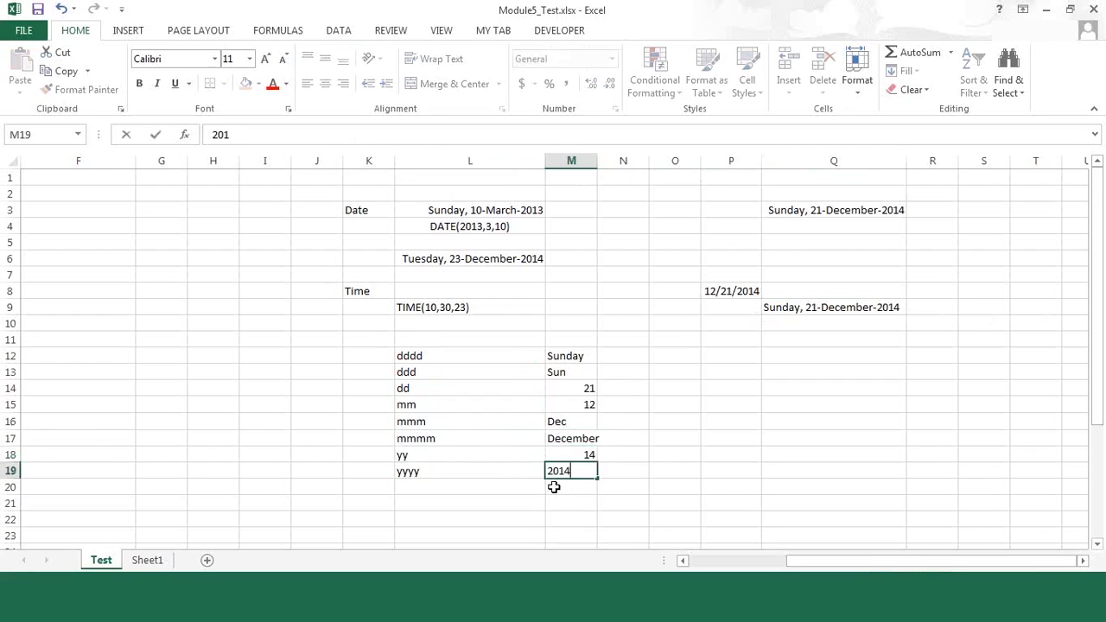
{"action": "key", "text": "ctrl+Return"}
Step: List the time format codes hh, mm and ss in cells L21:L23
{"action": "key", "text": "Down"}
{"action": "key", "text": "Left"}
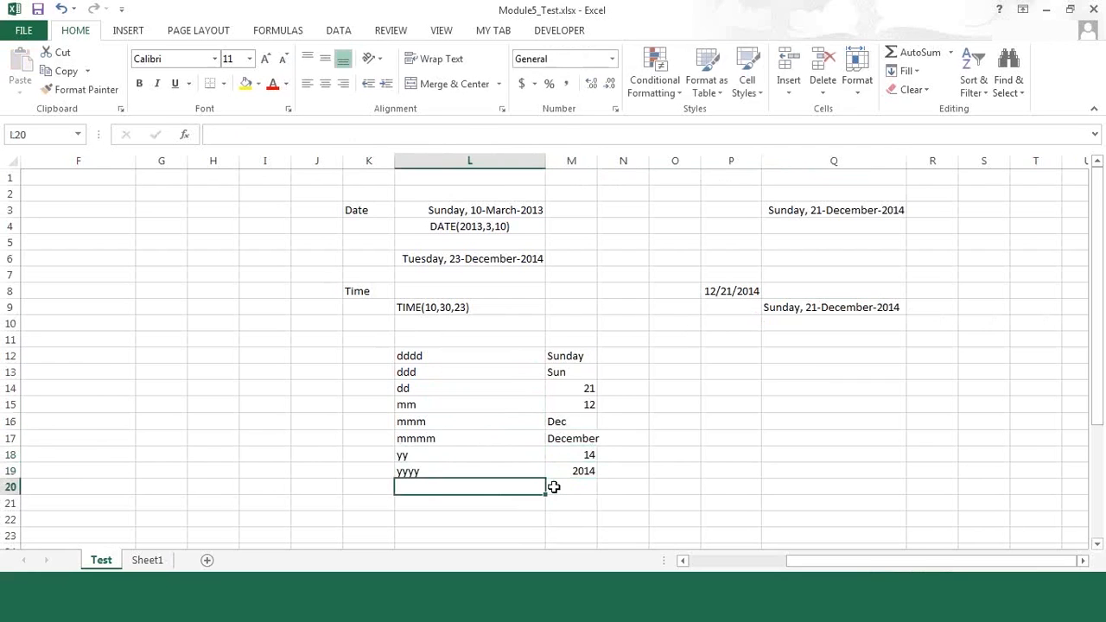
{"action": "key", "text": "Down"}
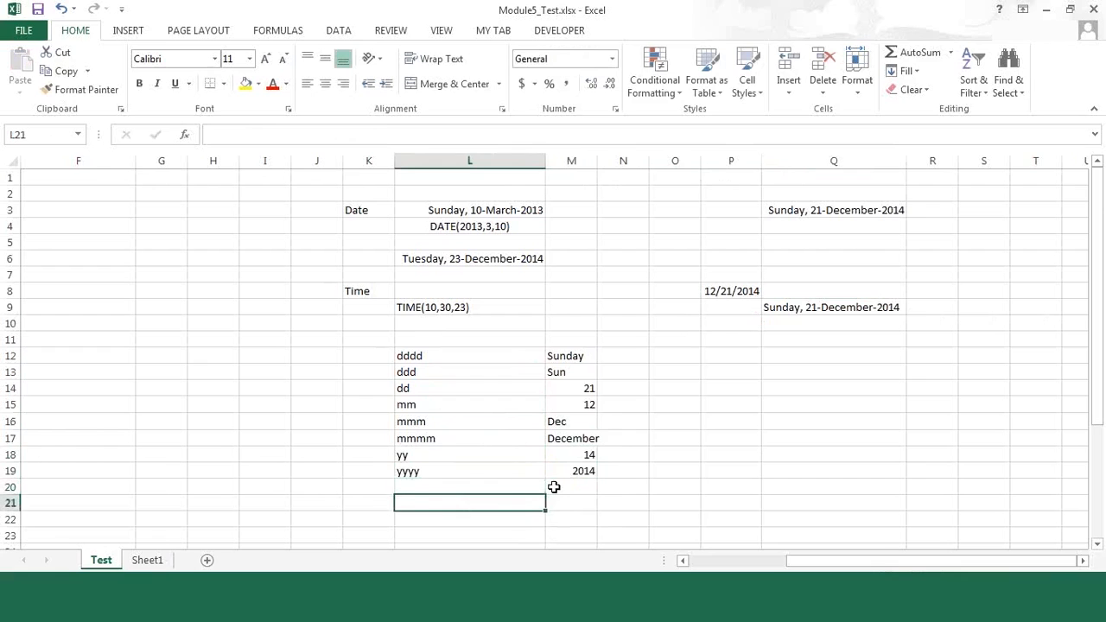
{"action": "type", "text": "hh"}
{"action": "key", "text": "Return"}
{"action": "type", "text": "mm"}
{"action": "key", "text": "Return"}
{"action": "type", "text": "ss"}
Step: Enter the meanings hour, min and sec in M21:M23 beside the time format codes
{"action": "key", "text": "Up"}
{"action": "key", "text": "Up"}
{"action": "key", "text": "Right"}
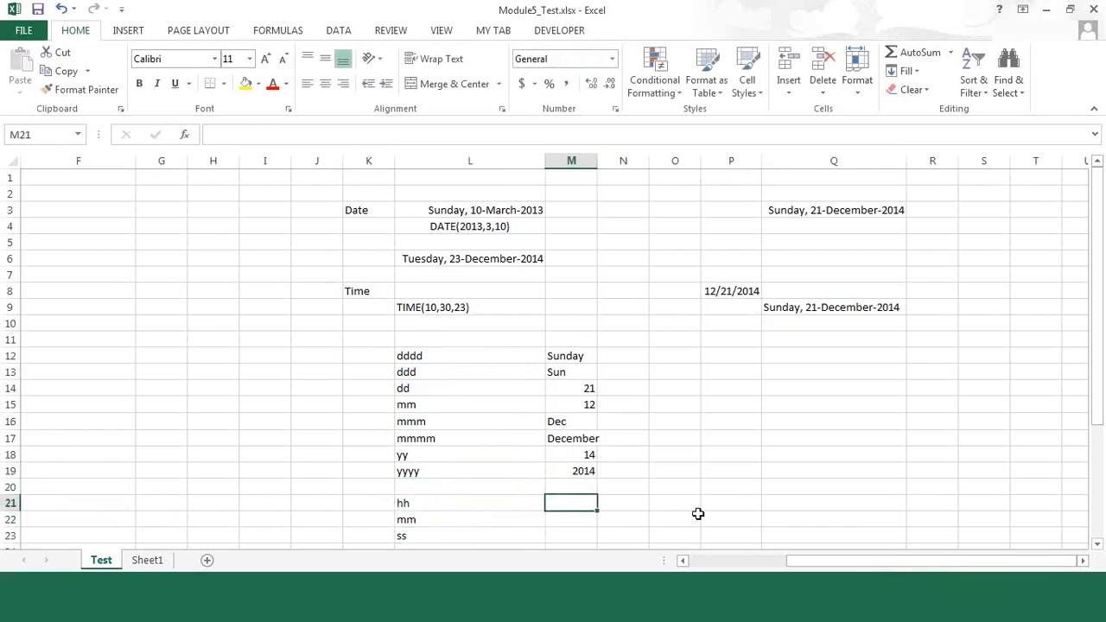
{"action": "type", "text": "hour"}
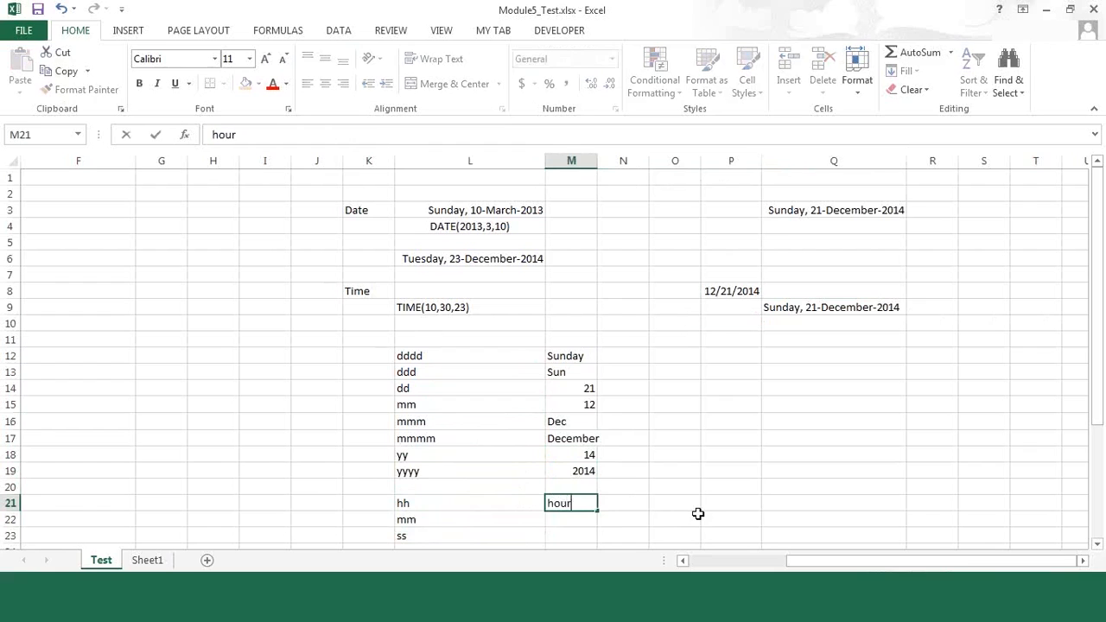
{"action": "key", "text": "Return"}
{"action": "type", "text": "min"}
{"action": "key", "text": "Return"}
{"action": "type", "text": "sec"}
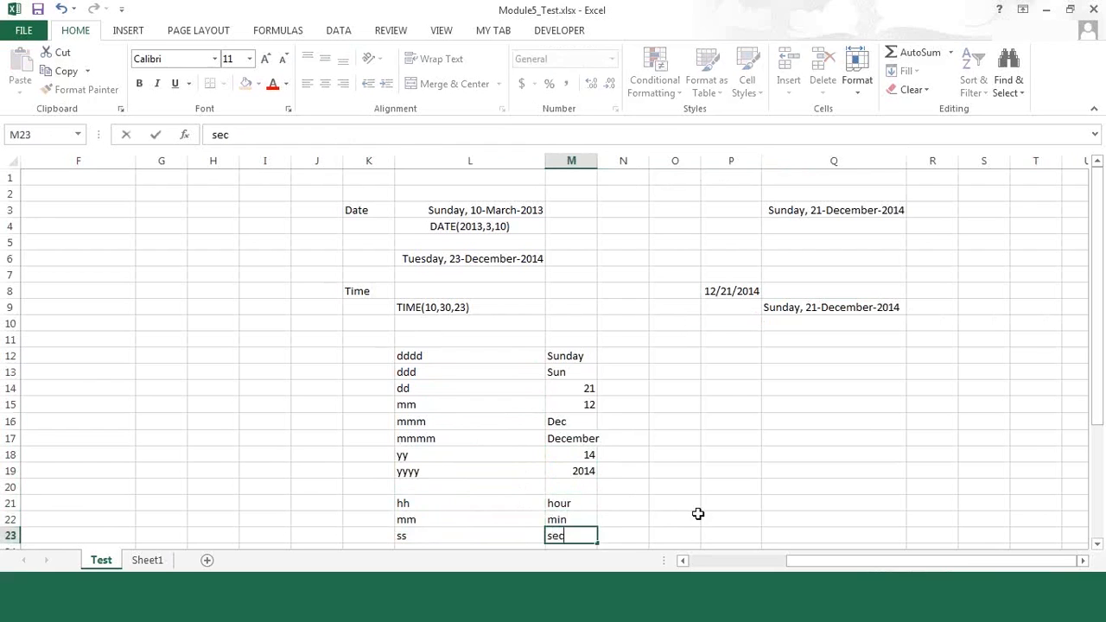
{"action": "key", "text": "Return"}
Step: Apply all borders to the format code table L12:M23 and centre its contents horizontally
{"action": "key", "text": "Up"}
{"action": "key", "text": "Up"}
{"action": "key", "text": "Up"}
{"action": "key", "text": "Up"}
{"action": "key", "text": "Up"}
{"action": "key", "text": "Up"}
{"action": "key", "text": "Up"}
{"action": "key", "text": "Up"}
{"action": "key", "text": "Up"}
{"action": "key", "text": "Up"}
{"action": "key", "text": "Up"}
{"action": "key", "text": "Up"}
{"action": "key", "text": "Up"}
{"action": "key", "text": "Down"}
{"action": "key", "text": "Left"}
{"action": "key", "text": "shift+Right"}
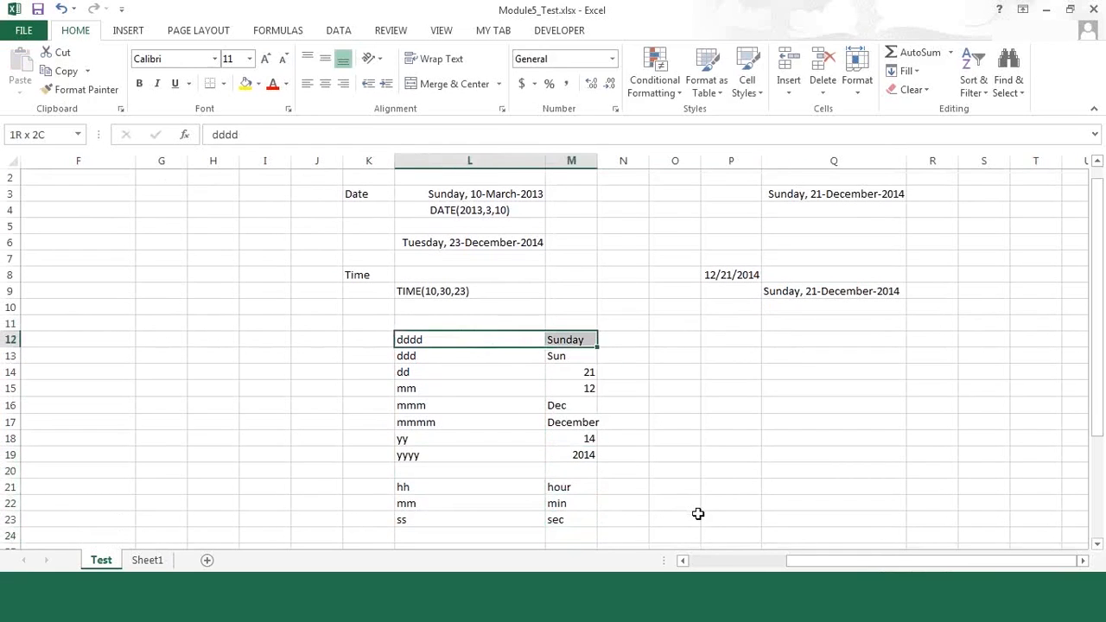
{"action": "key", "text": "shift+Down"}
{"action": "key", "text": "shift+Down"}
{"action": "key", "text": "shift+Down"}
{"action": "key", "text": "shift+Down"}
{"action": "key", "text": "shift+Down"}
{"action": "key", "text": "shift+Down"}
{"action": "key", "text": "shift+Down"}
{"action": "key", "text": "shift+Down"}
{"action": "key", "text": "shift+Down"}
{"action": "key", "text": "shift+Down"}
{"action": "key", "text": "shift+Down"}
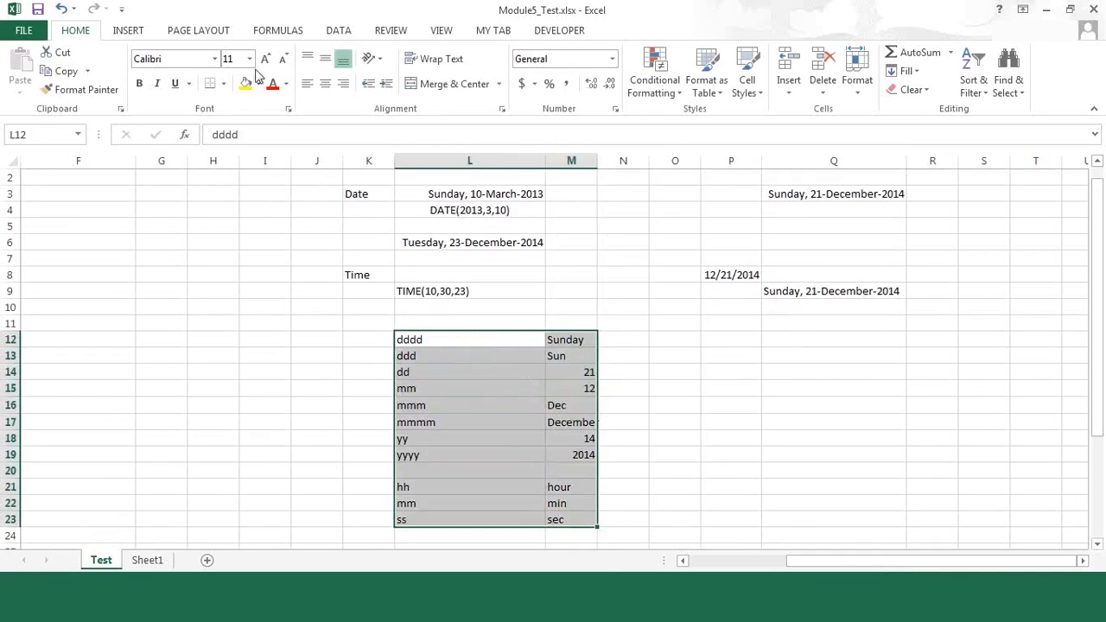
{"action": "left_click", "coordinate": [224, 85]}
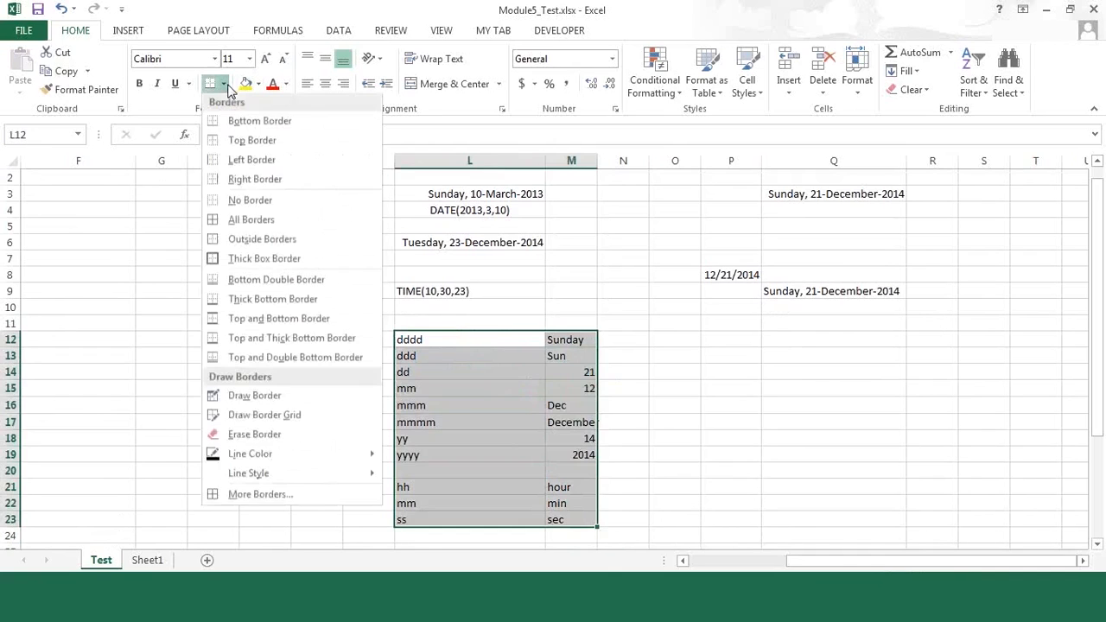
{"action": "left_click", "coordinate": [213, 221]}
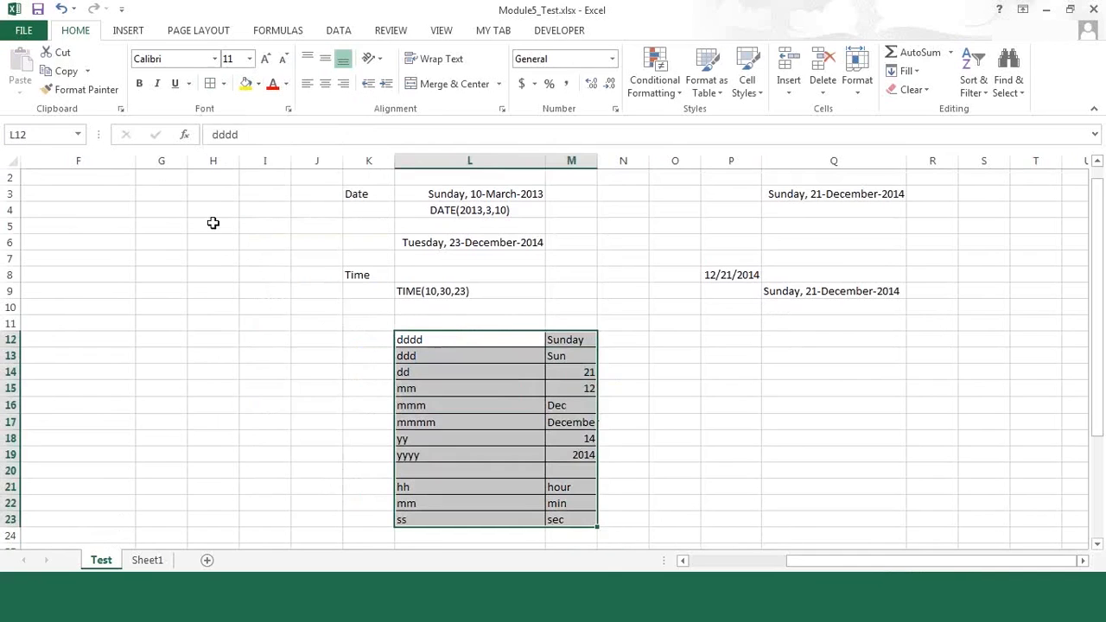
{"action": "left_click", "coordinate": [326, 84]}
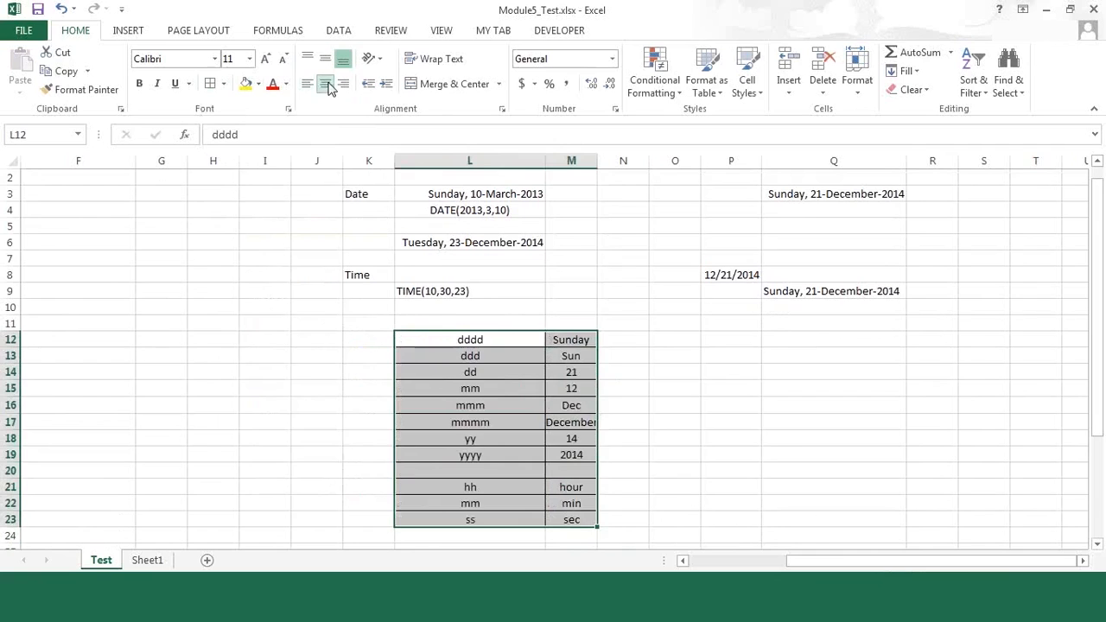
Step: Widen column M slightly so that December fits inside its cell
{"action": "left_click", "coordinate": [662, 378]}
{"action": "left_click", "coordinate": [638, 344]}
{"action": "left_click_drag", "start_coordinate": [598, 161], "coordinate": [615, 161]}
Step: Left-align the format codes in L12:L23
{"action": "left_click_drag", "start_coordinate": [485, 342], "coordinate": [478, 521]}
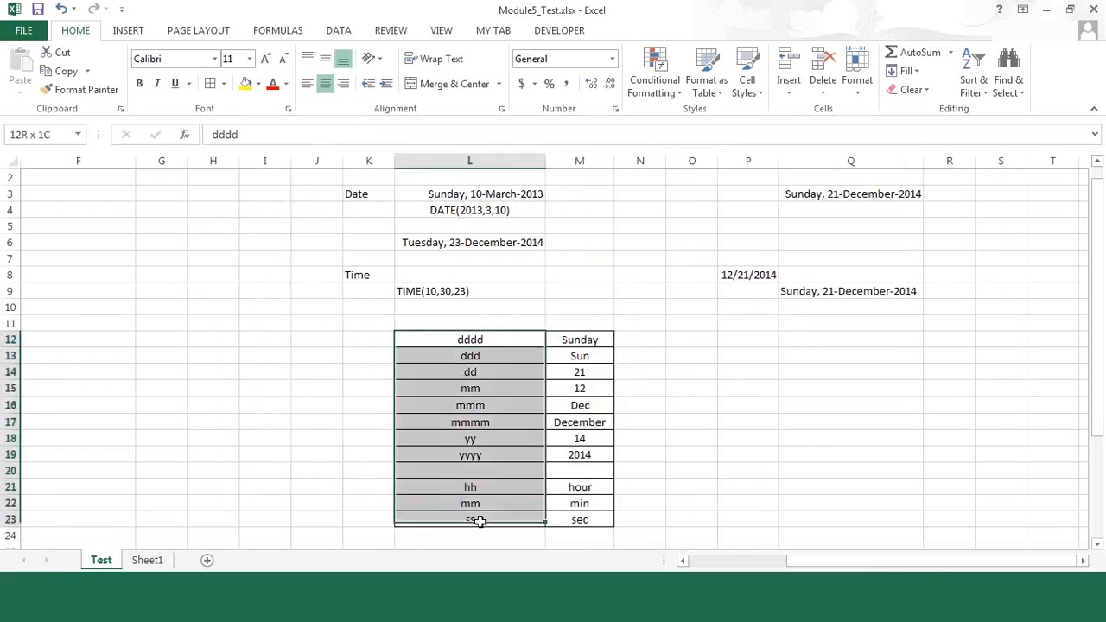
{"action": "left_click", "coordinate": [308, 84]}
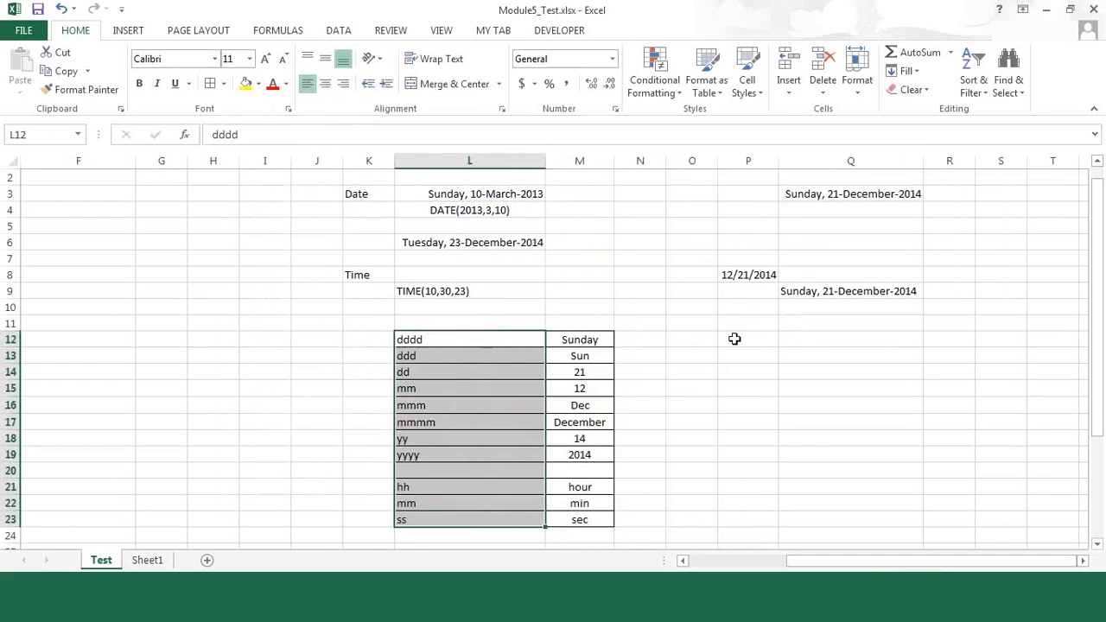
{"action": "left_click", "coordinate": [703, 455]}
{"action": "left_click", "coordinate": [640, 356]}
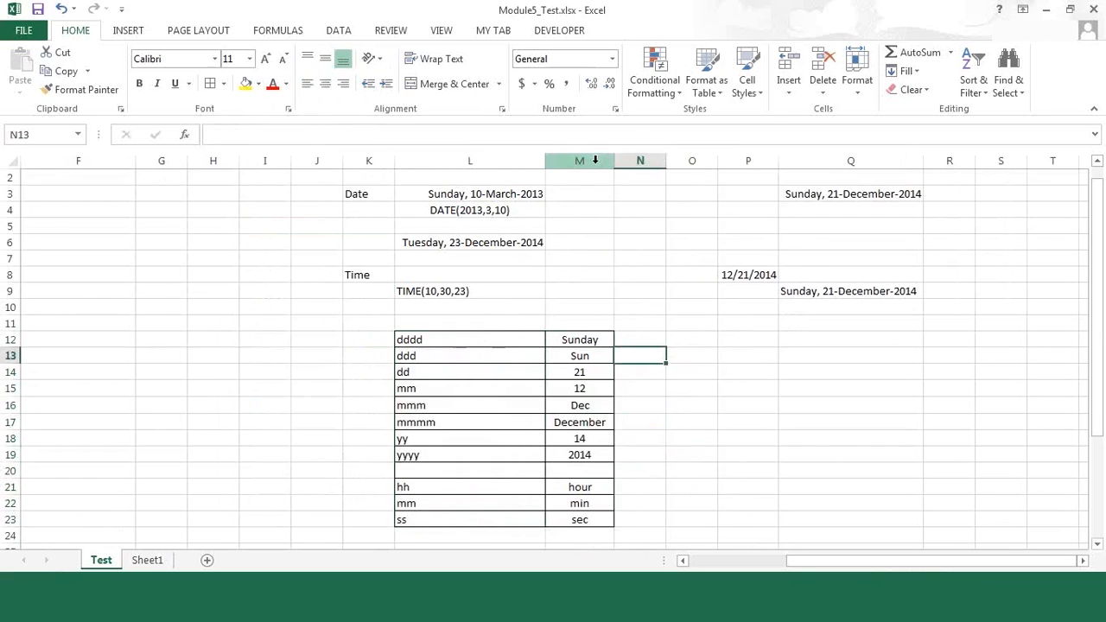
Step: Examine the customer plan table in B4:E5 and the EDATE and EOMONTH examples beneath it
{"action": "left_click", "coordinate": [234, 290]}
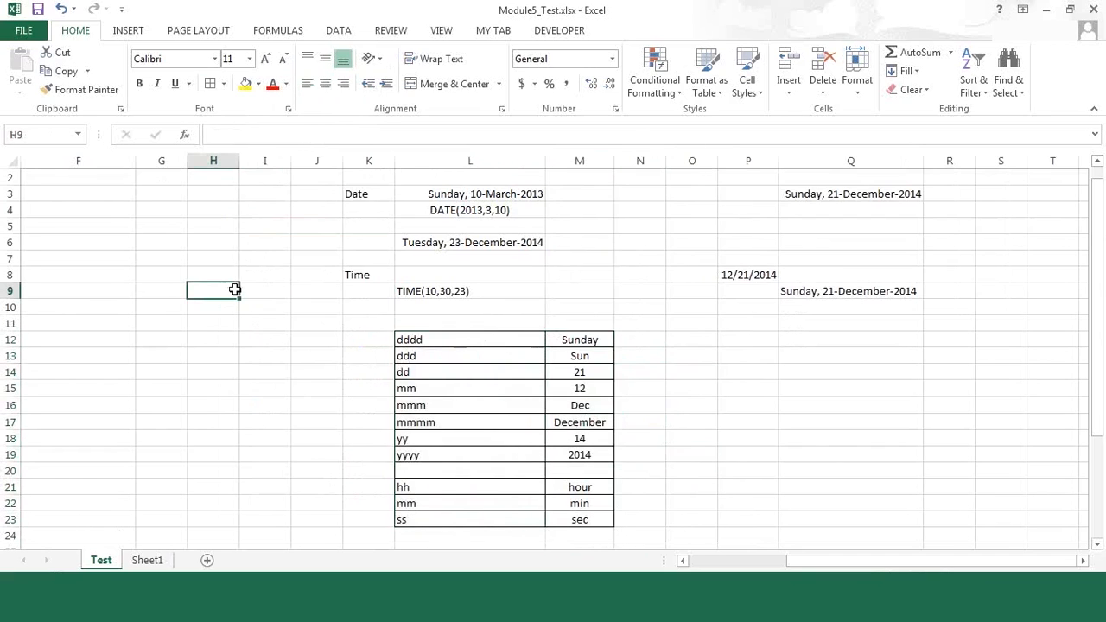
{"action": "key", "text": "Left"}
{"action": "key", "text": "Left"}
{"action": "key", "text": "Left"}
{"action": "key", "text": "Left"}
{"action": "key", "text": "Left"}
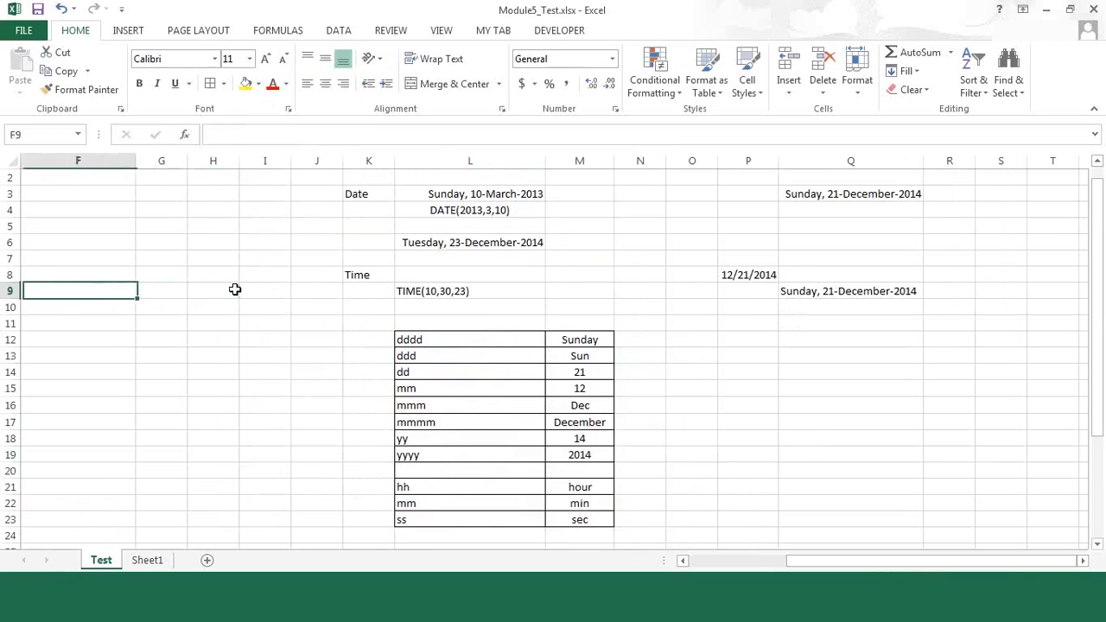
{"action": "key", "text": "Left"}
{"action": "key", "text": "Left"}
{"action": "key", "text": "Up"}
{"action": "key", "text": "Up"}
{"action": "key", "text": "Up"}
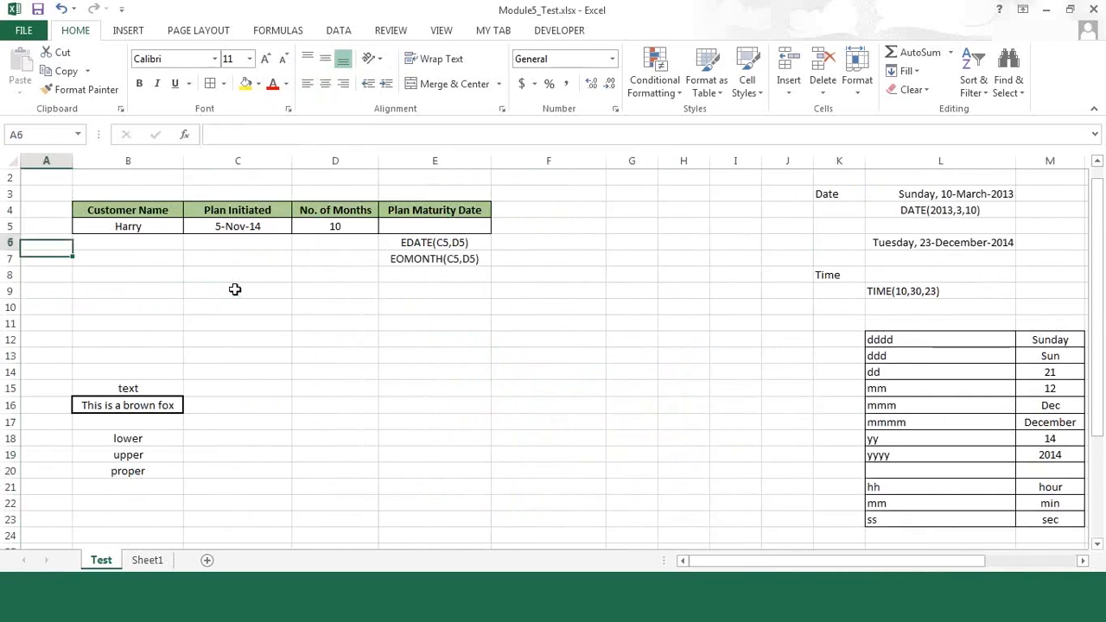
{"action": "key", "text": "Right"}
{"action": "key", "text": "Down"}
{"action": "key", "text": "Right"}
{"action": "key", "text": "Right"}
{"action": "key", "text": "Right"}
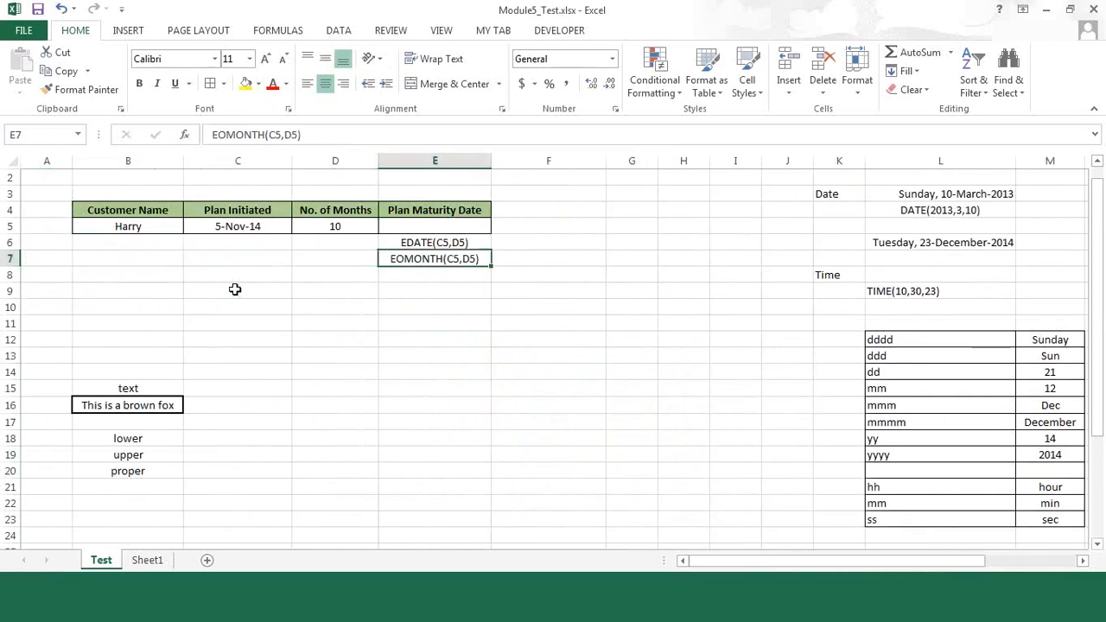
{"action": "key", "text": "Down"}
{"action": "key", "text": "Down"}
{"action": "key", "text": "Right"}
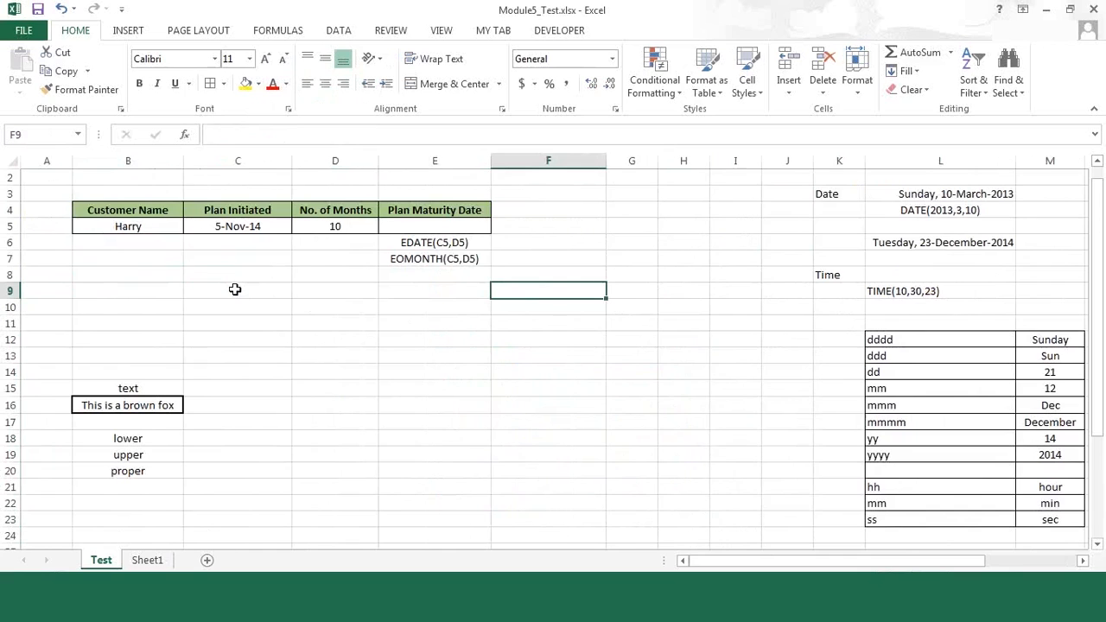
{"action": "key", "text": "Right"}
{"action": "key", "text": "Right"}
{"action": "key", "text": "Right"}
{"action": "key", "text": "Right"}
{"action": "key", "text": "Right"}
{"action": "key", "text": "Right"}
{"action": "key", "text": "Right"}
{"action": "key", "text": "Right"}
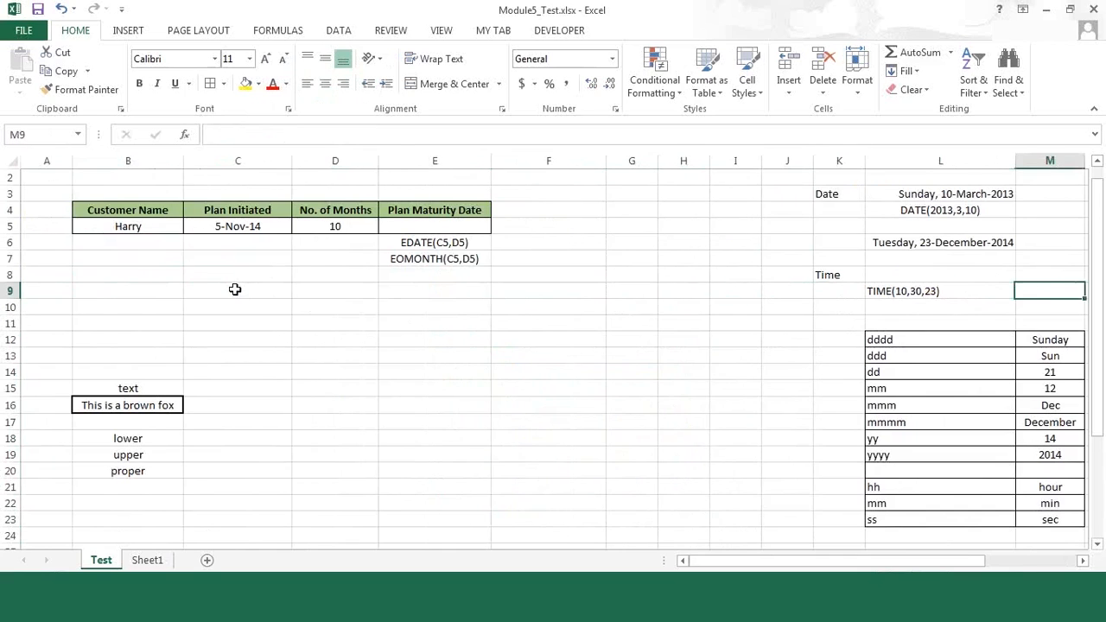
{"action": "key", "text": "Right"}
{"action": "key", "text": "Right"}
{"action": "key", "text": "Right"}
{"action": "key", "text": "Right"}
{"action": "key", "text": "Up"}
{"action": "key", "text": "Up"}
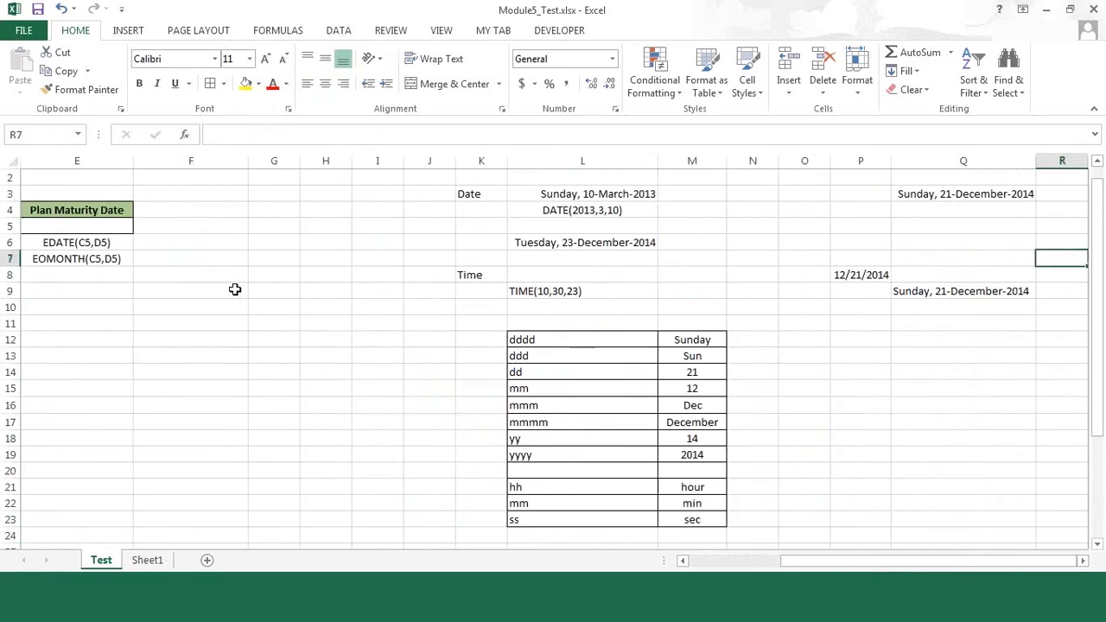
Step: Enter the formula =TIME(10,30,15) in L8 beside the Time label
{"action": "left_click", "coordinate": [521, 272]}
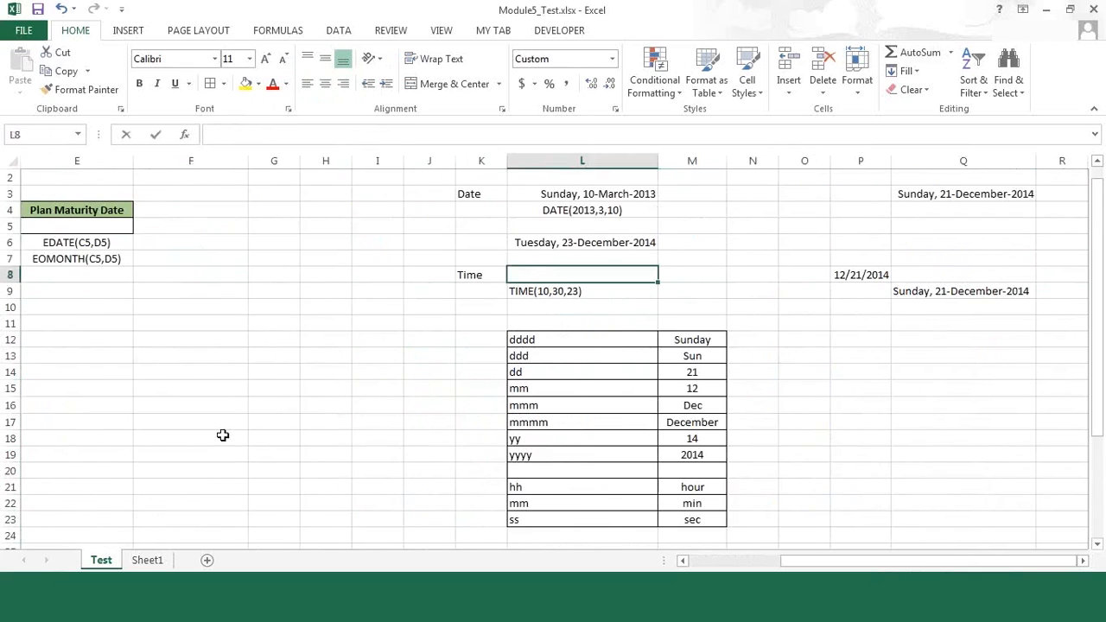
{"action": "type", "text": "=time"}
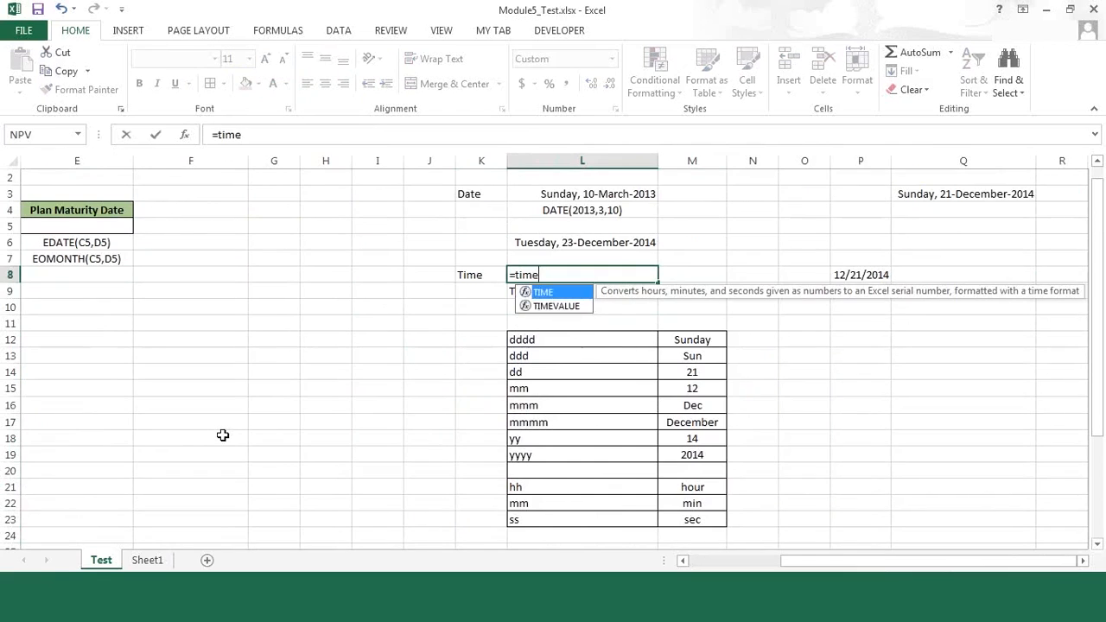
{"action": "type", "text": "(10"}
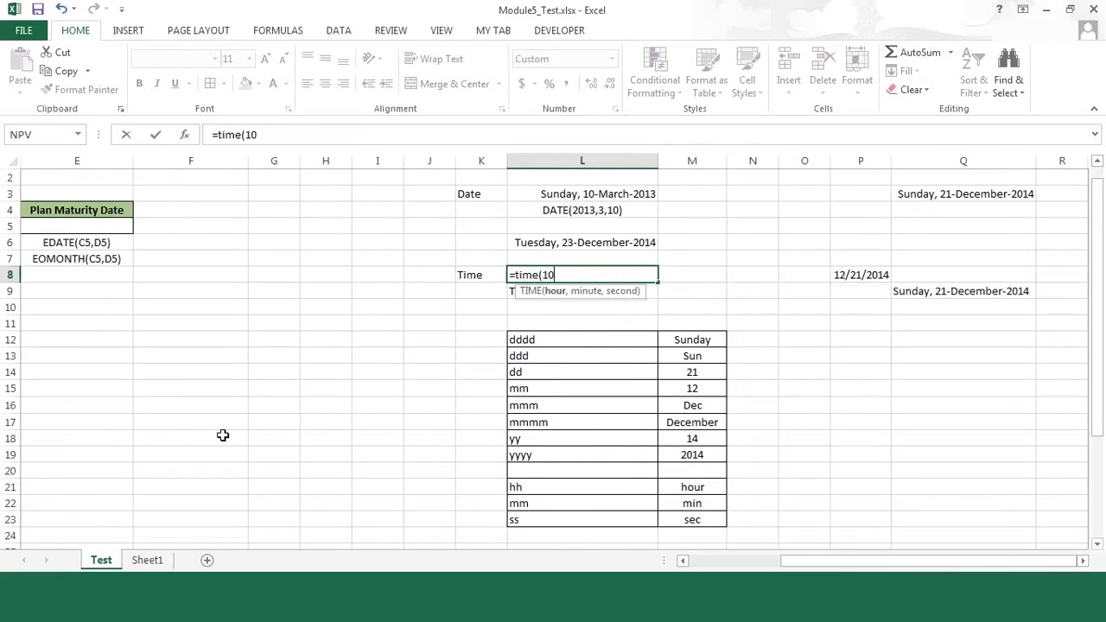
{"action": "type", "text": ":30"}
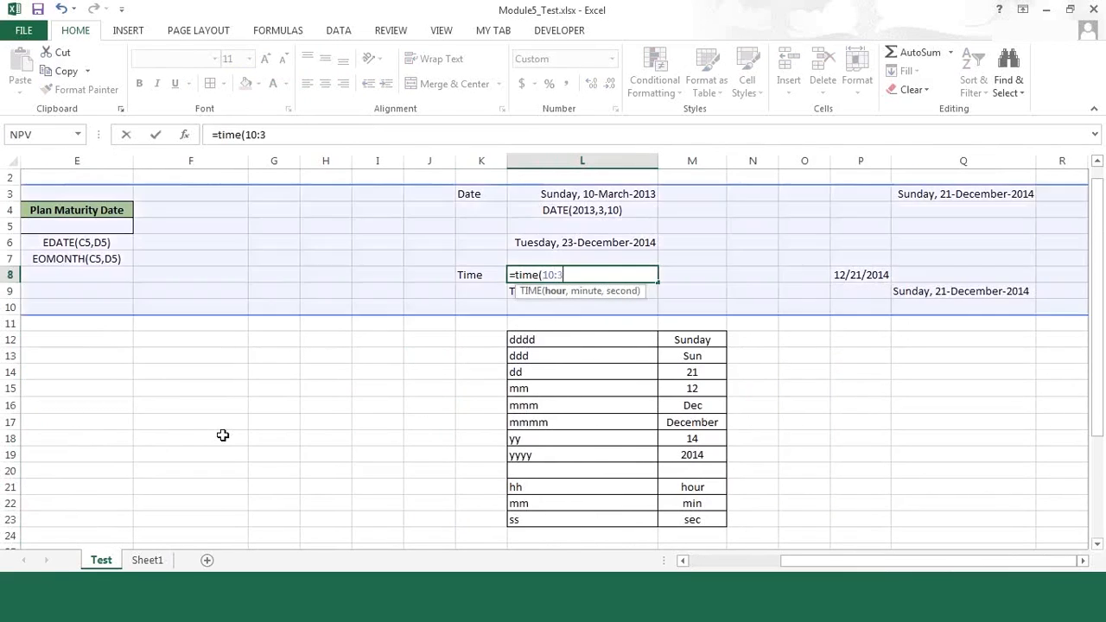
{"action": "key", "text": "BackSpace"}
{"action": "key", "text": "BackSpace"}
{"action": "key", "text": "BackSpace"}
{"action": "type", "text": ",30"}
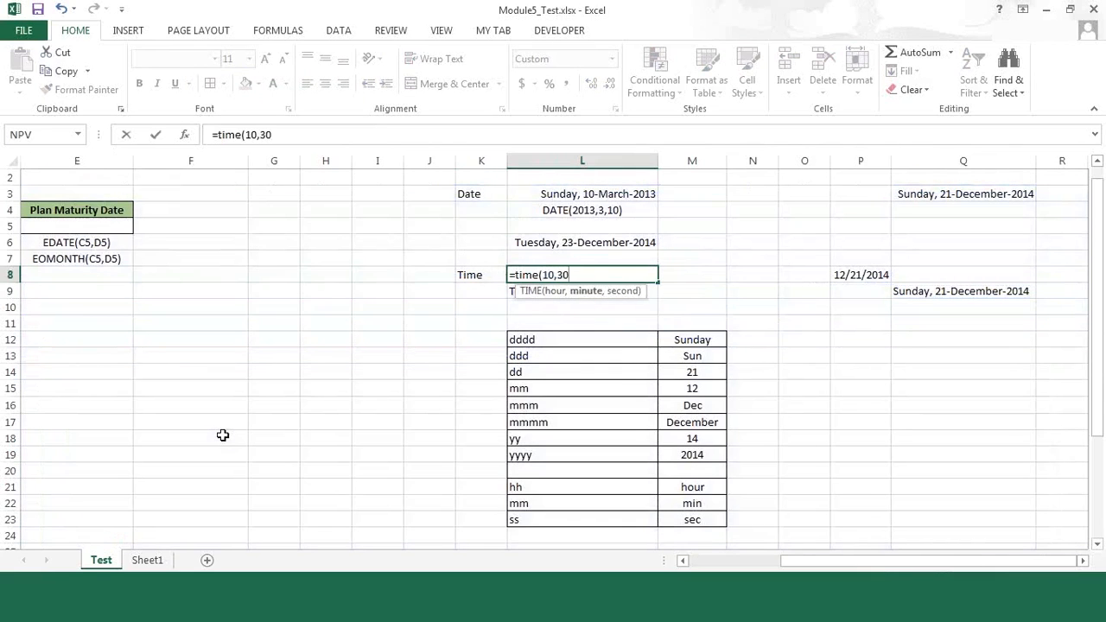
{"action": "type", "text": ",15"}
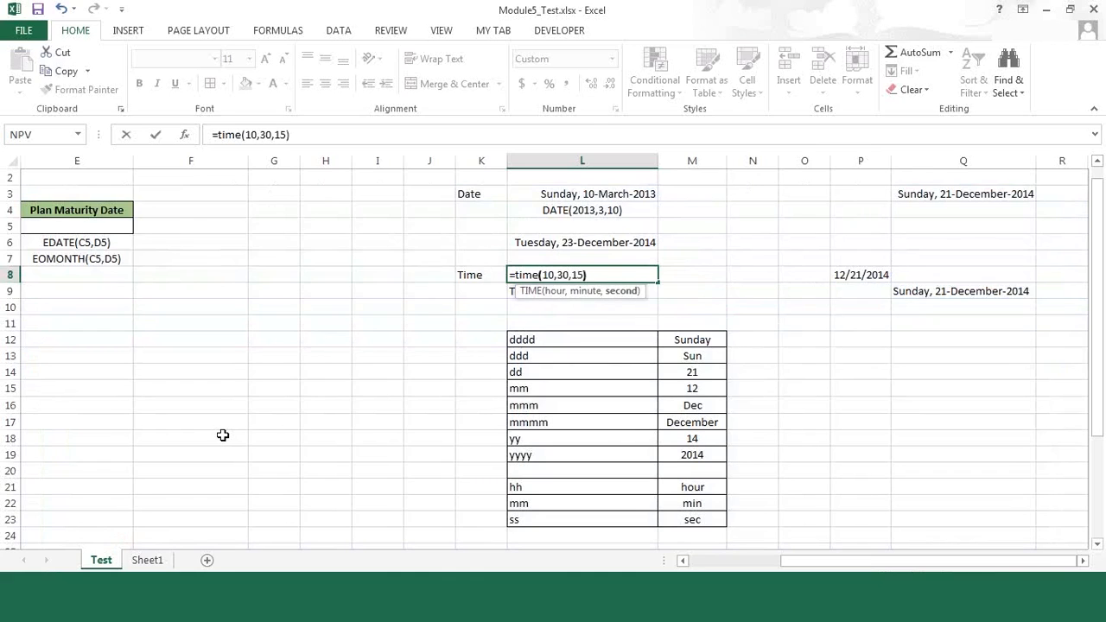
{"action": "key", "text": "Return"}
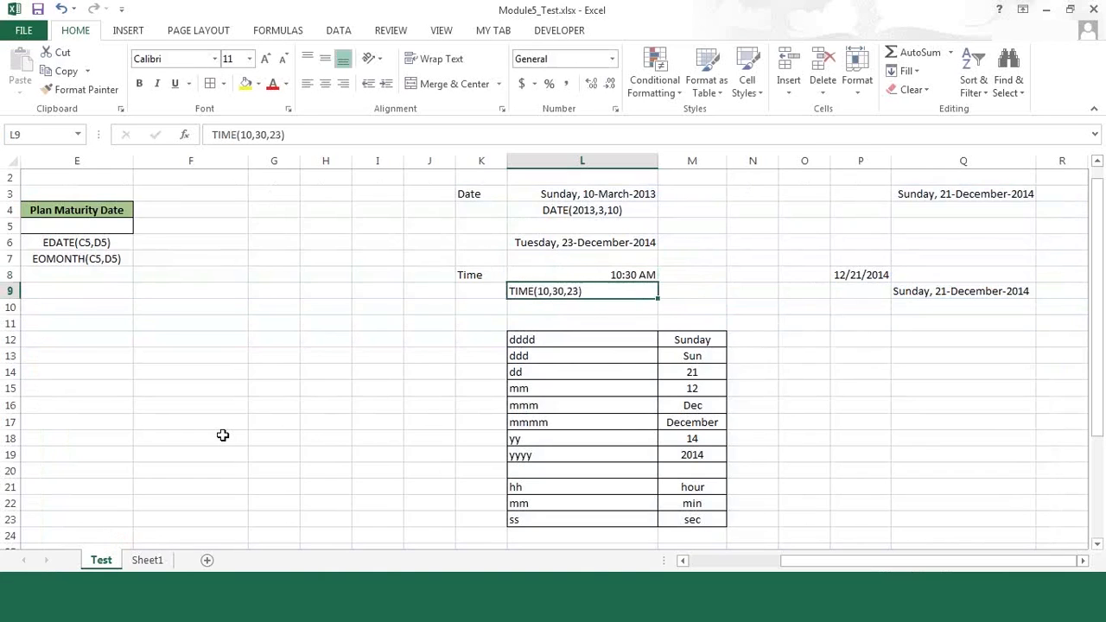
Step: Format L8 with the Time category's *1:30:55 PM type so that the seconds are displayed
{"action": "key", "text": "Up"}
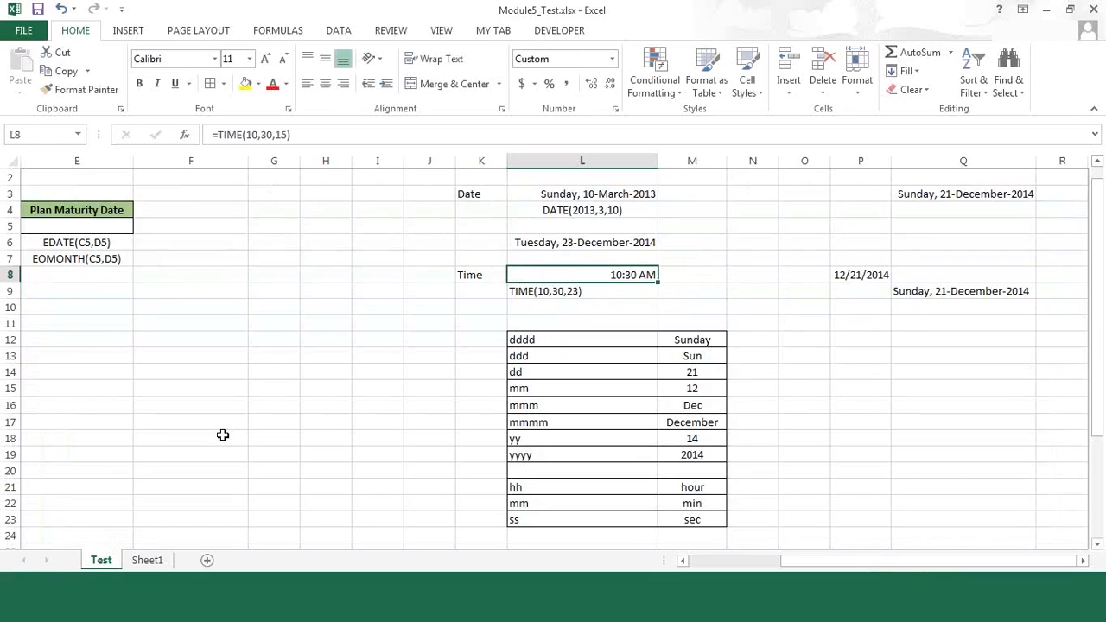
{"action": "right_click", "coordinate": [558, 278]}
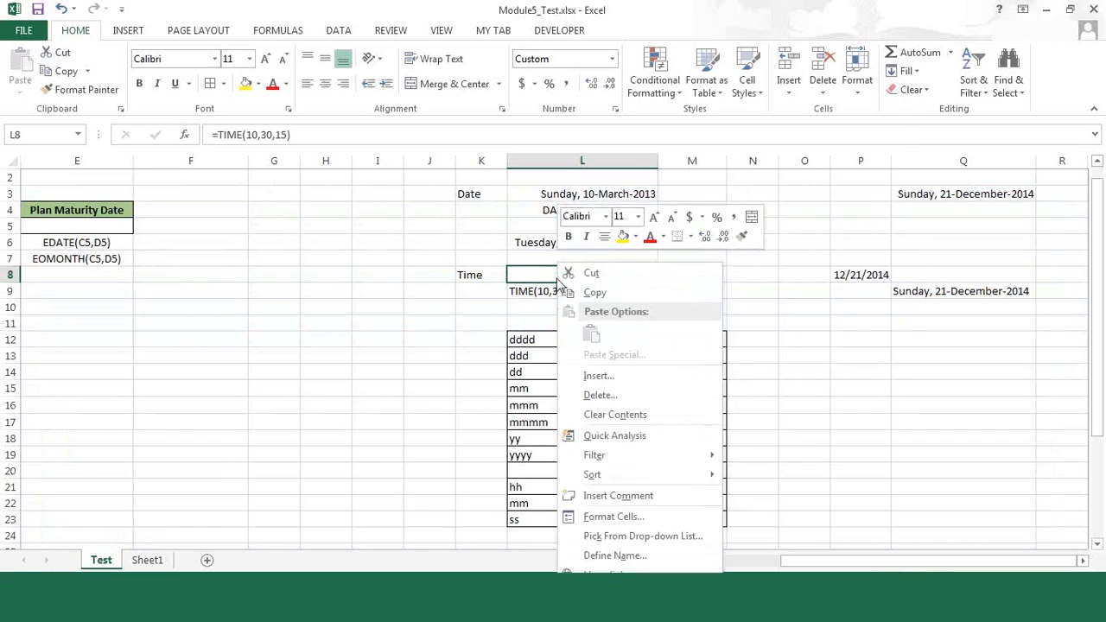
{"action": "left_click", "coordinate": [640, 519]}
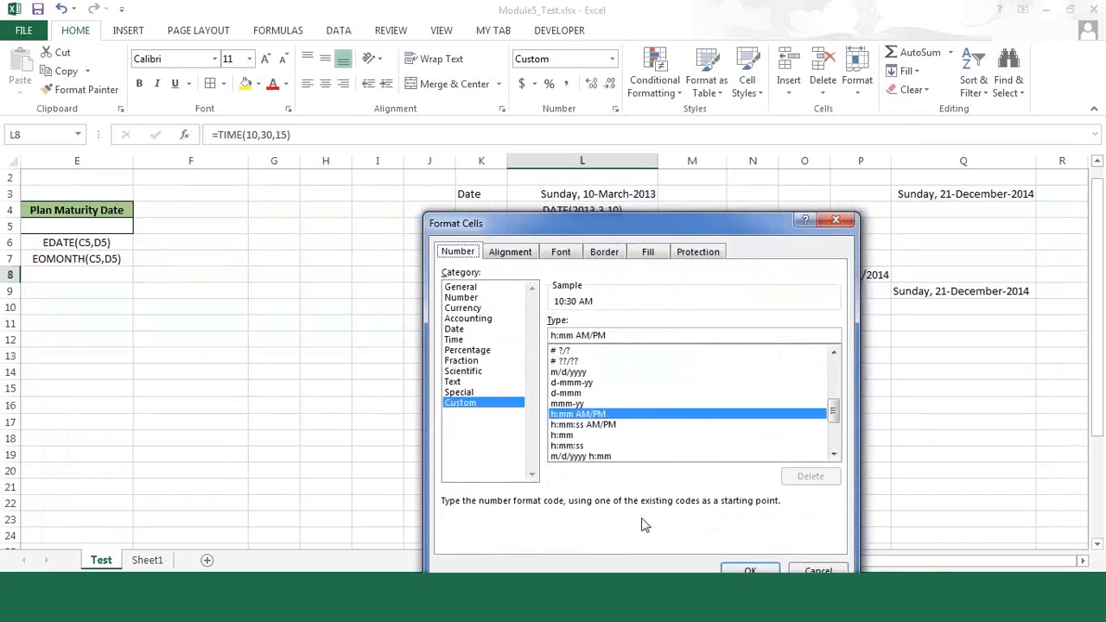
{"action": "left_click", "coordinate": [464, 340]}
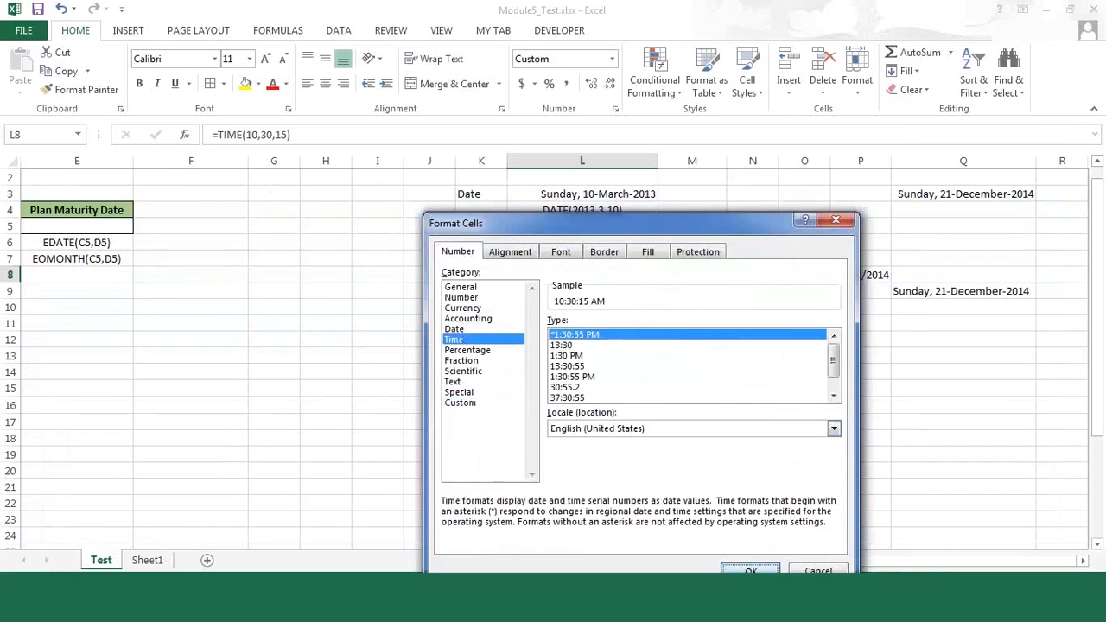
{"action": "left_click", "coordinate": [750, 570]}
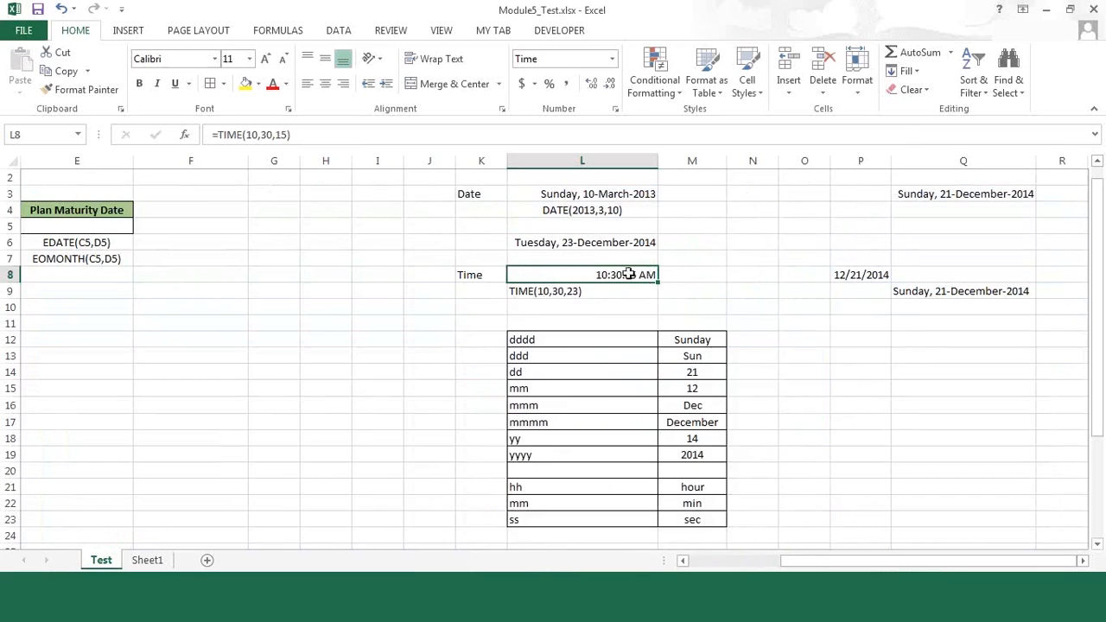
Step: Change the hour argument of the TIME formula in L8 to 15
{"action": "left_click", "coordinate": [252, 135]}
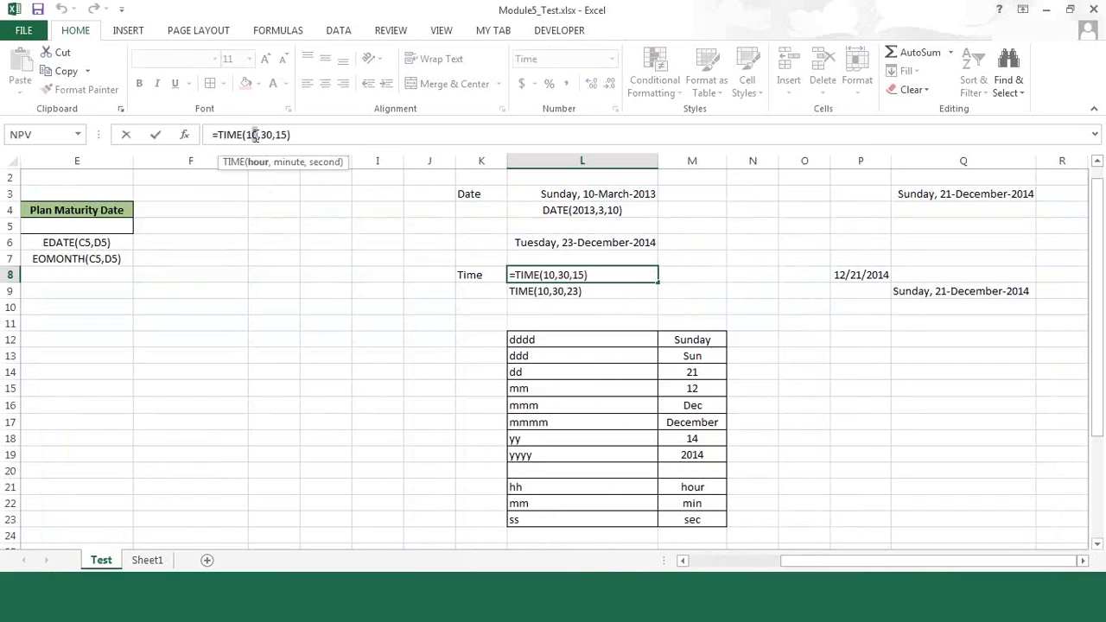
{"action": "key", "text": "BackSpace"}
{"action": "type", "text": "5"}
{"action": "key", "text": "Return"}
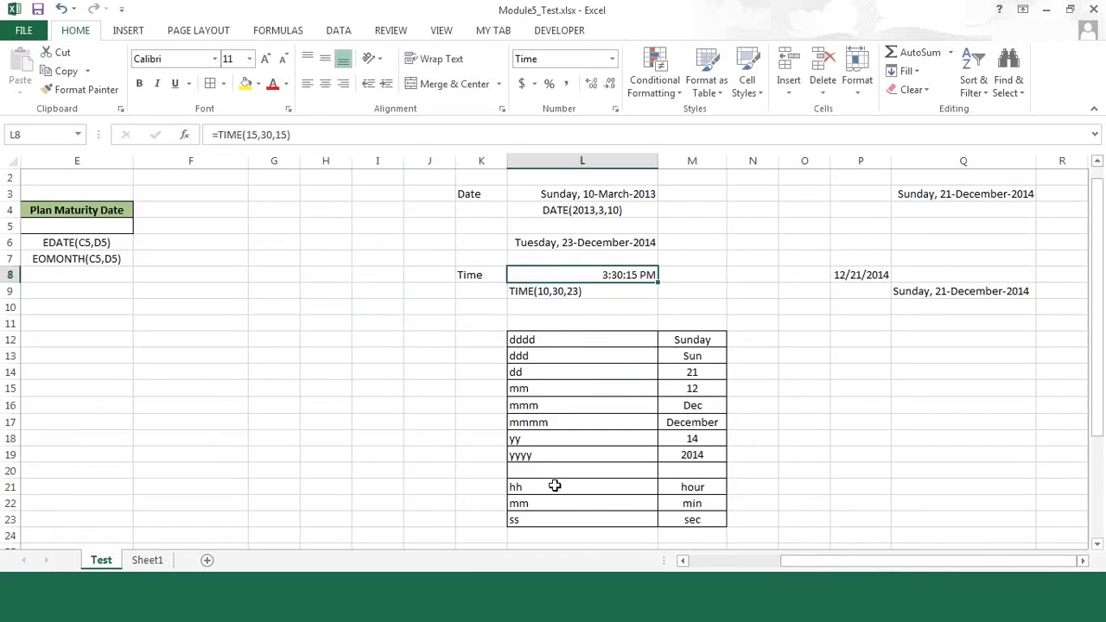
Step: Review the time codes in L21:L23 and the customer's plan details in B5:E5, including the Plan Initiated date
{"action": "left_click_drag", "start_coordinate": [553, 486], "coordinate": [555, 513]}
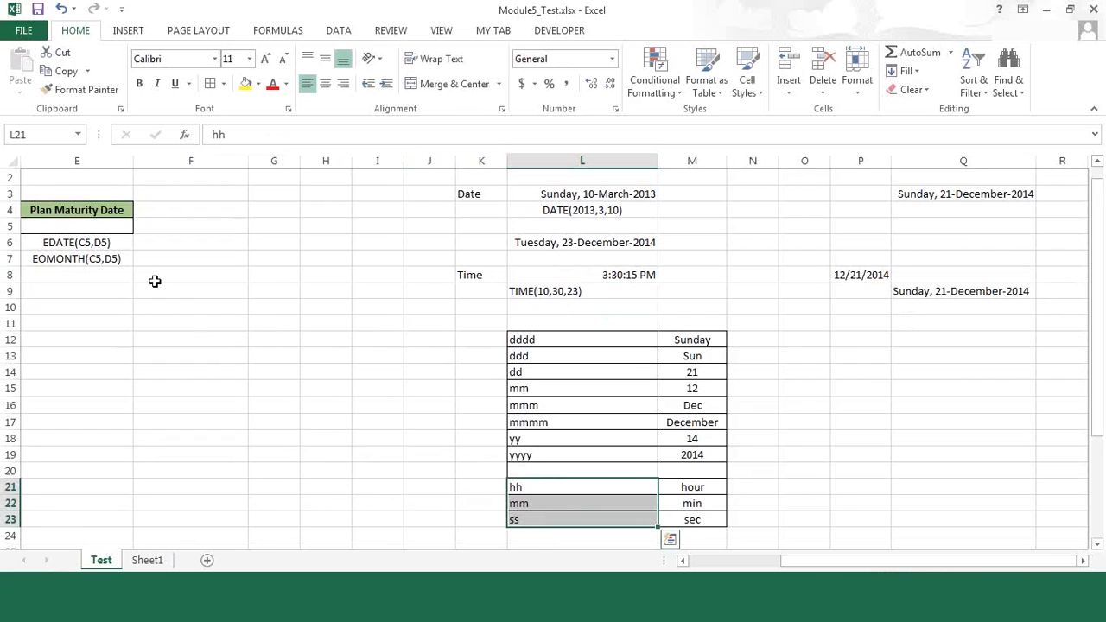
{"action": "left_click", "coordinate": [111, 225]}
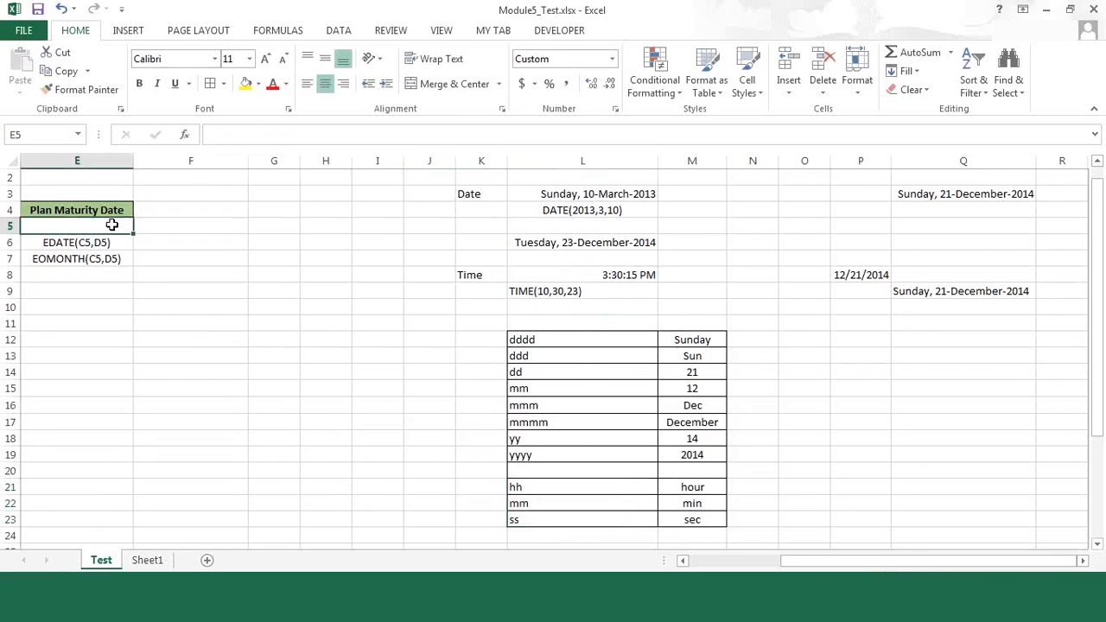
{"action": "scroll", "coordinate": [112, 224], "scroll_direction": "left", "scroll_amount": 4}
{"action": "left_click", "coordinate": [111, 224]}
{"action": "key", "text": "Down"}
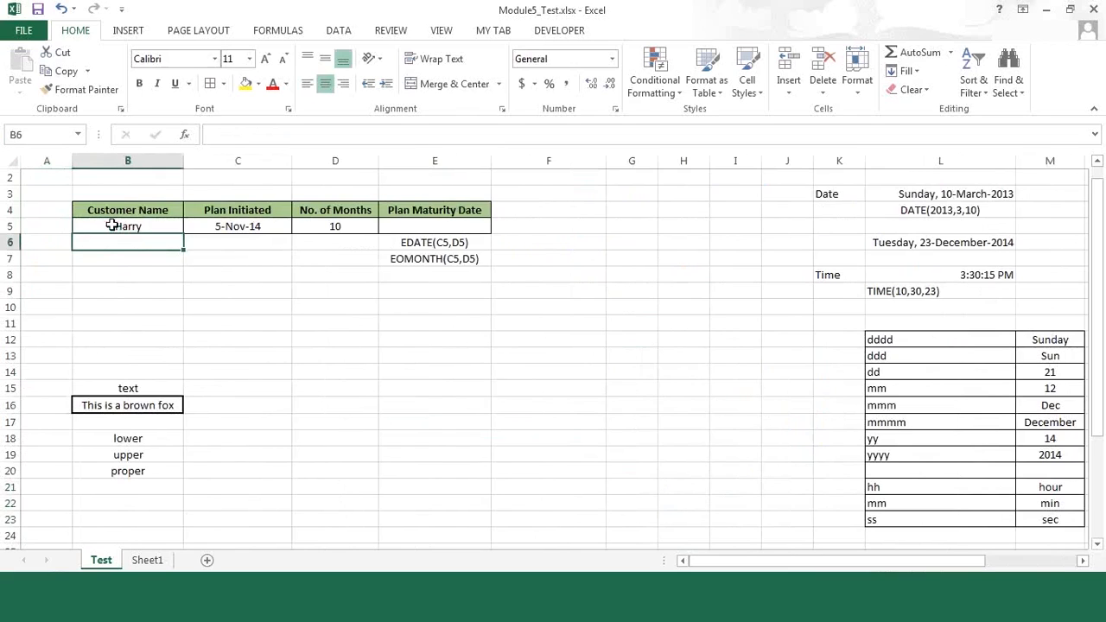
{"action": "left_click", "coordinate": [111, 225]}
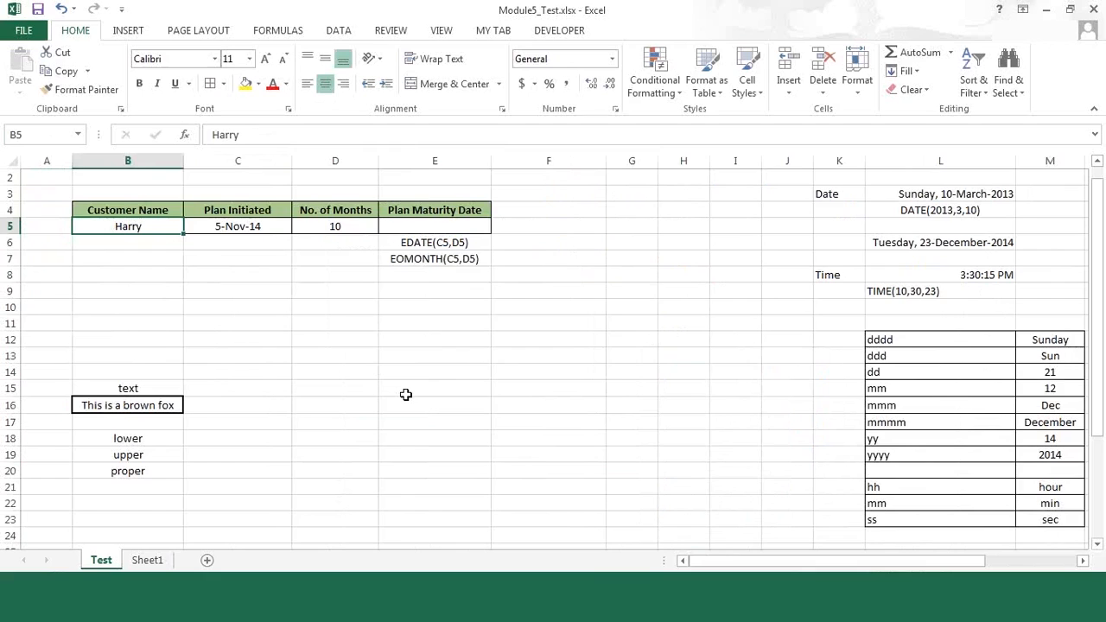
{"action": "left_click", "coordinate": [410, 229]}
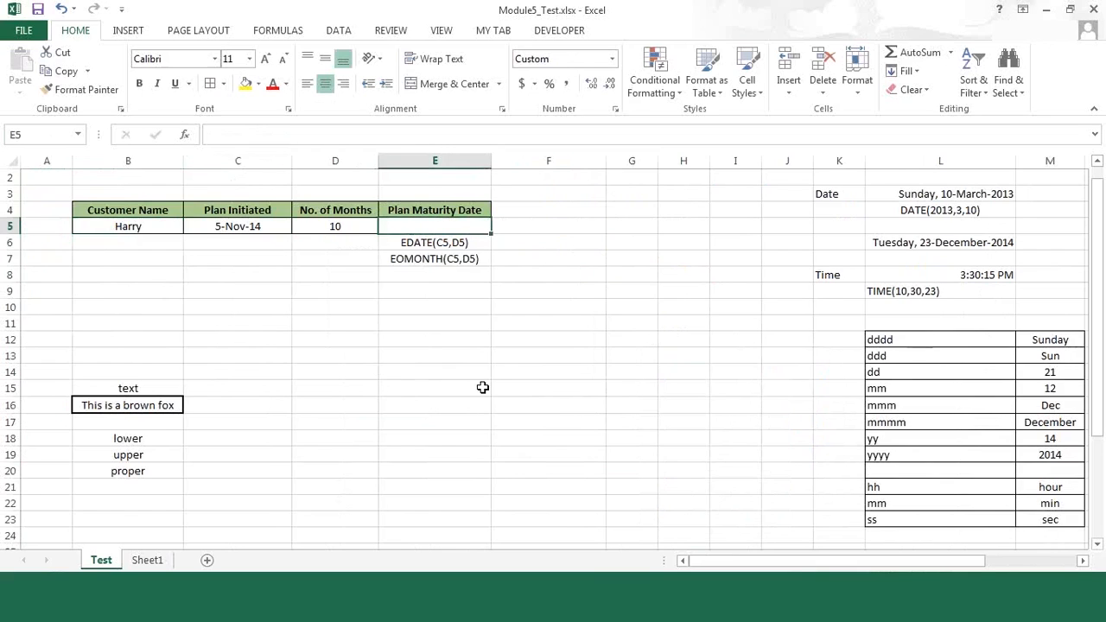
{"action": "key", "text": "Left"}
{"action": "key", "text": "Left"}
{"action": "key", "text": "Left"}
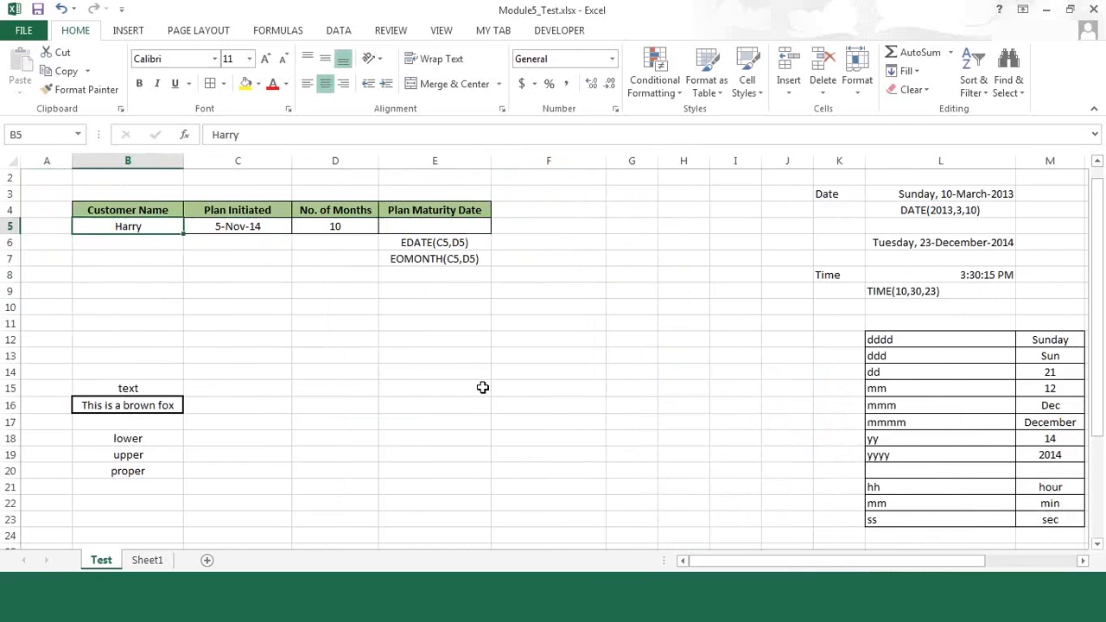
{"action": "key", "text": "Right"}
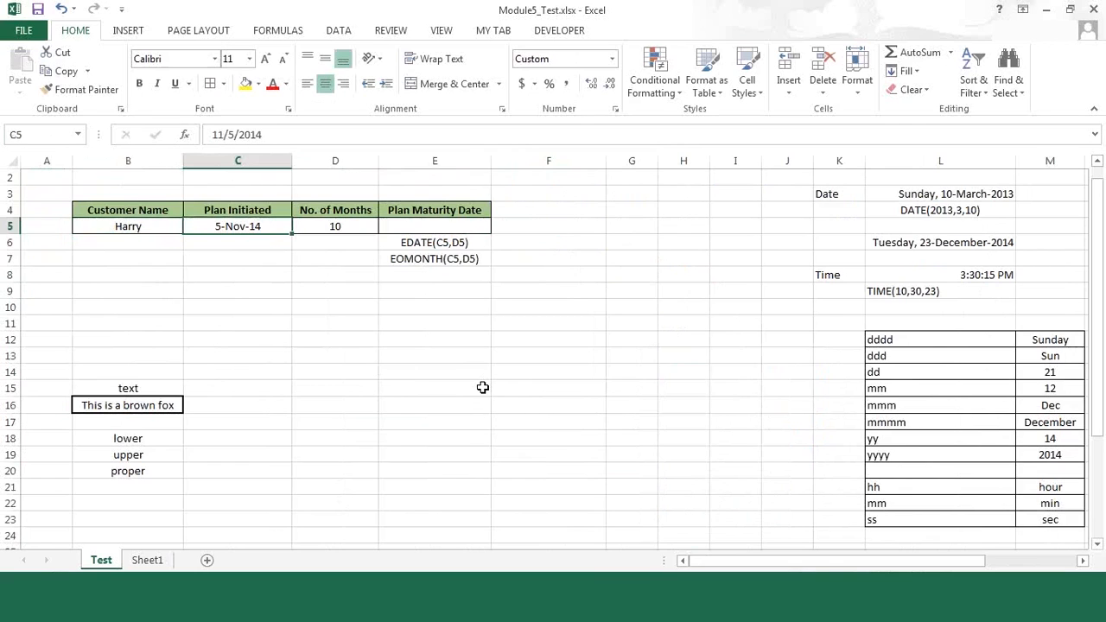
{"action": "key", "text": "Up"}
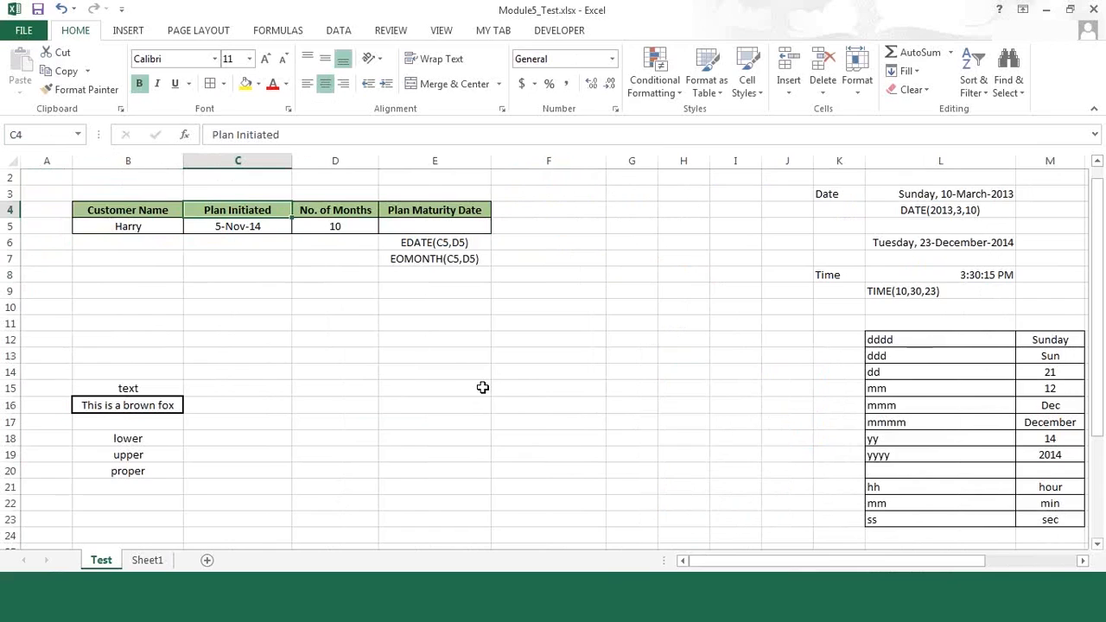
{"action": "key", "text": "Down"}
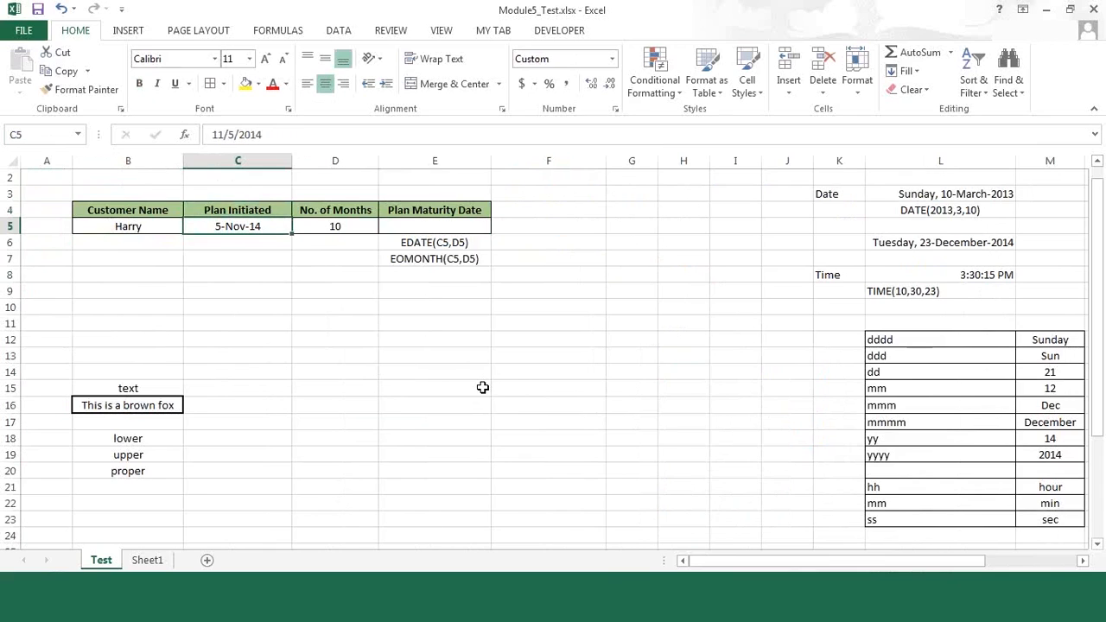
Step: Set the No. of Months in D5 to 56
{"action": "key", "text": "Right"}
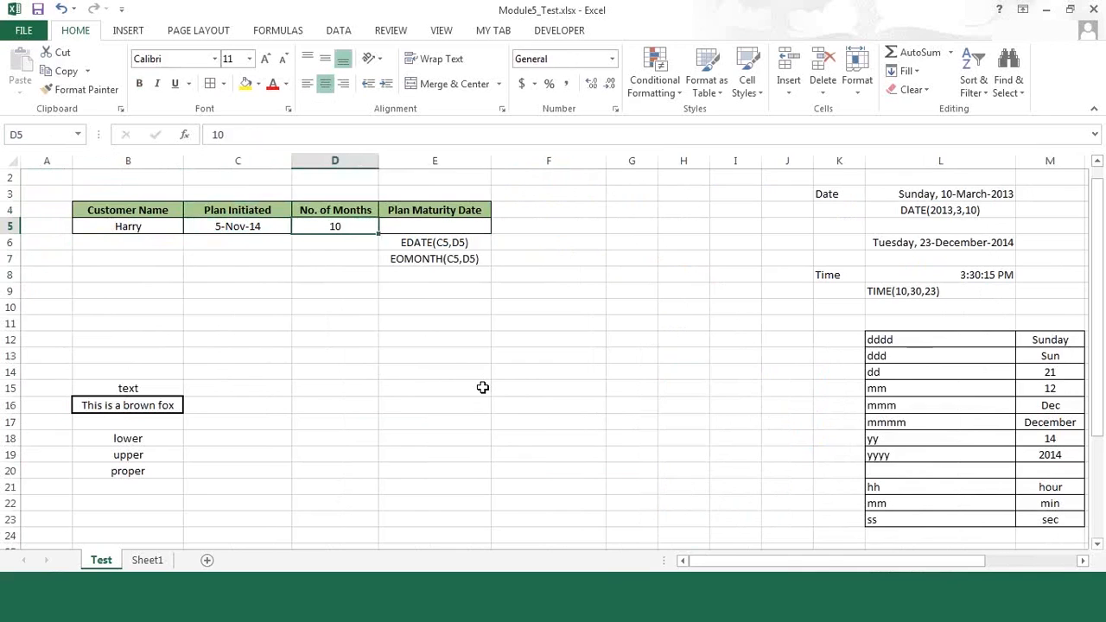
{"action": "type", "text": "56"}
{"action": "key", "text": "Tab"}
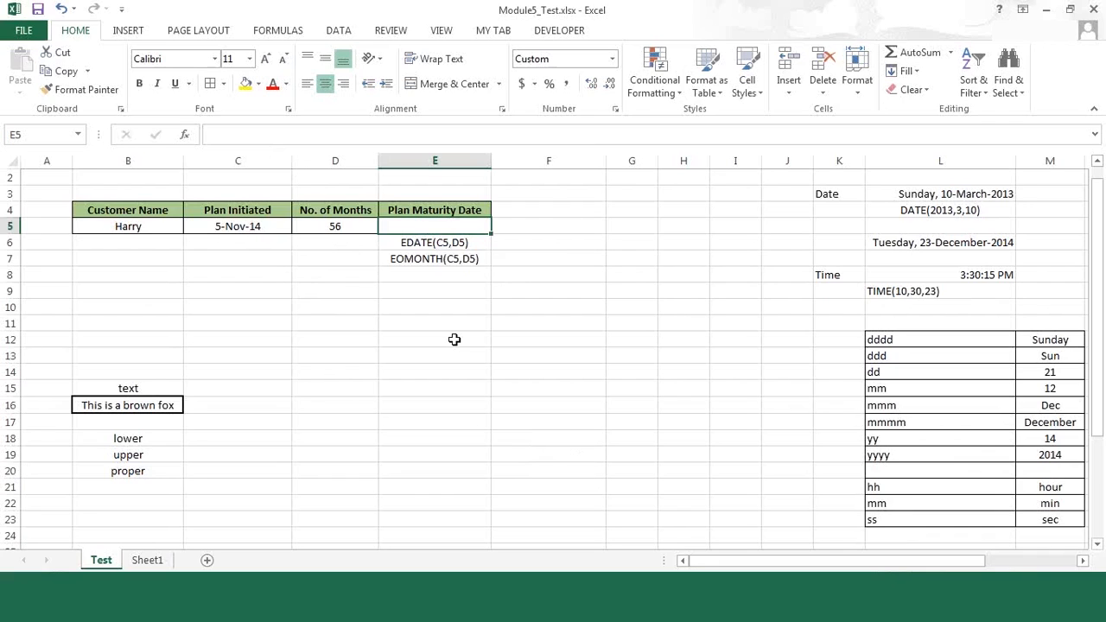
Step: Calculate the Plan Maturity Date in E5 with =EDATE(C5,D5), using the Plan Initiated date and No. of Months
{"action": "type", "text": "=edat"}
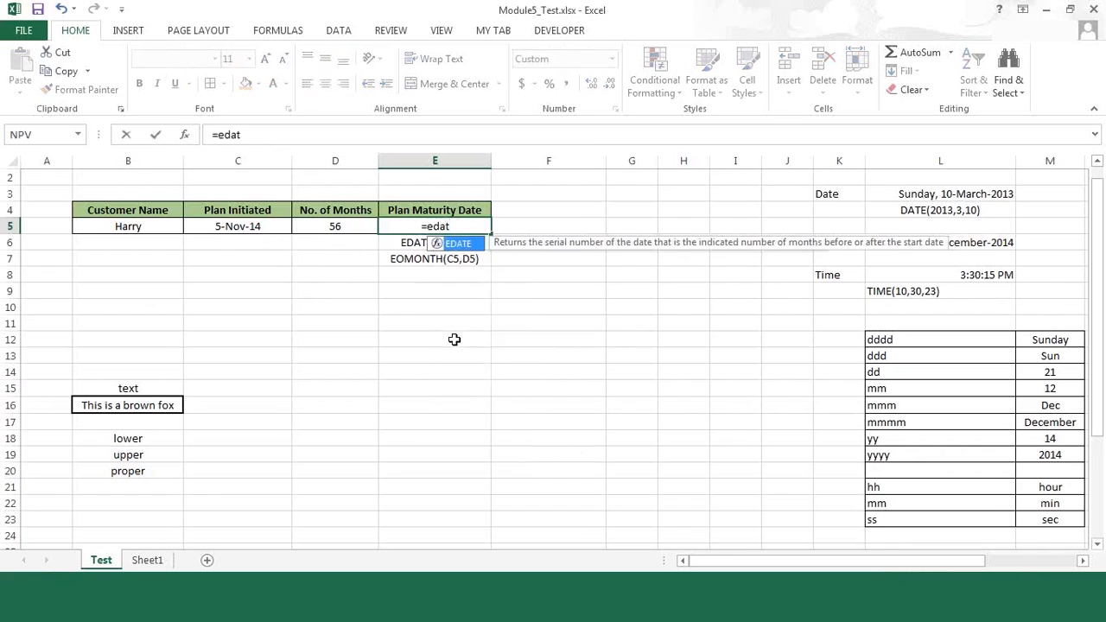
{"action": "key", "text": "Tab"}
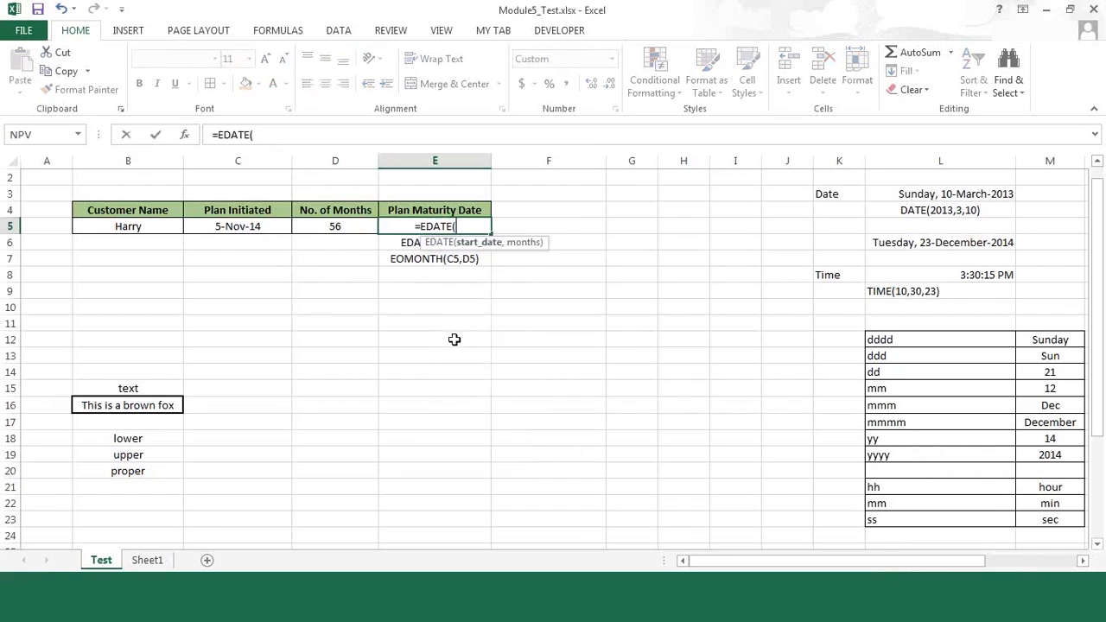
{"action": "key", "text": "Left"}
{"action": "key", "text": "Left"}
{"action": "type", "text": ","}
{"action": "key", "text": "Left"}
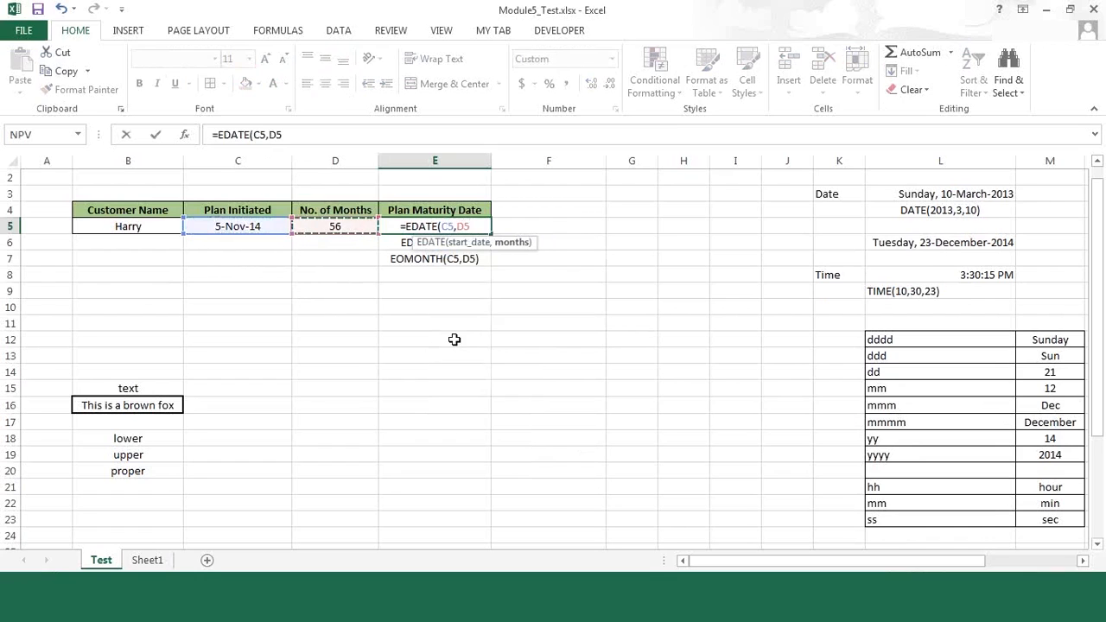
{"action": "type", "text": ")"}
{"action": "key", "text": "Return"}
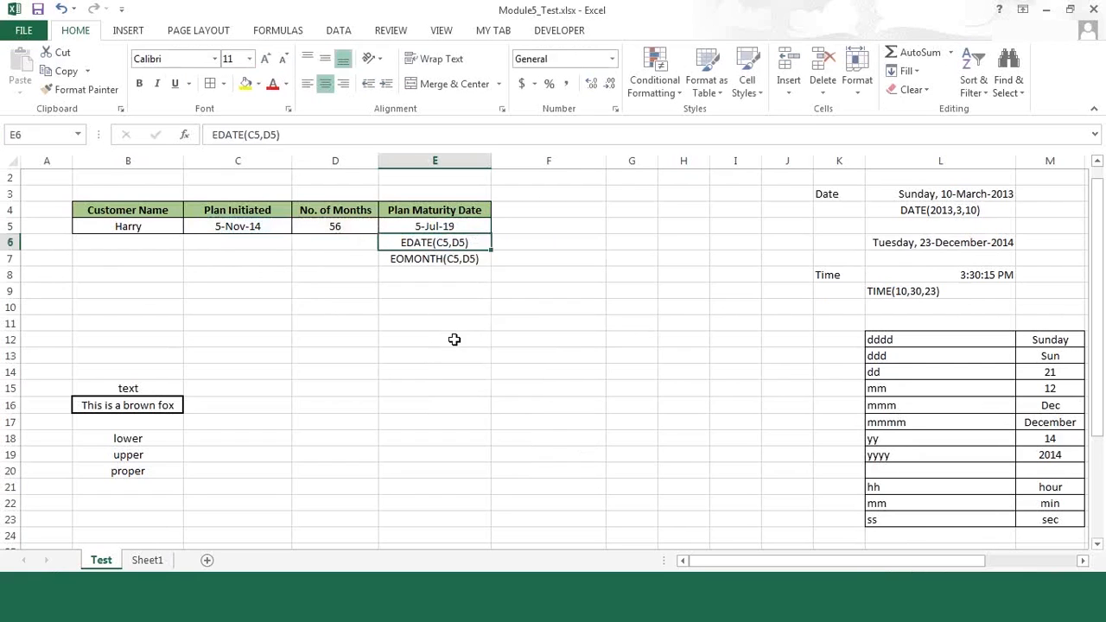
{"action": "key", "text": "Up"}
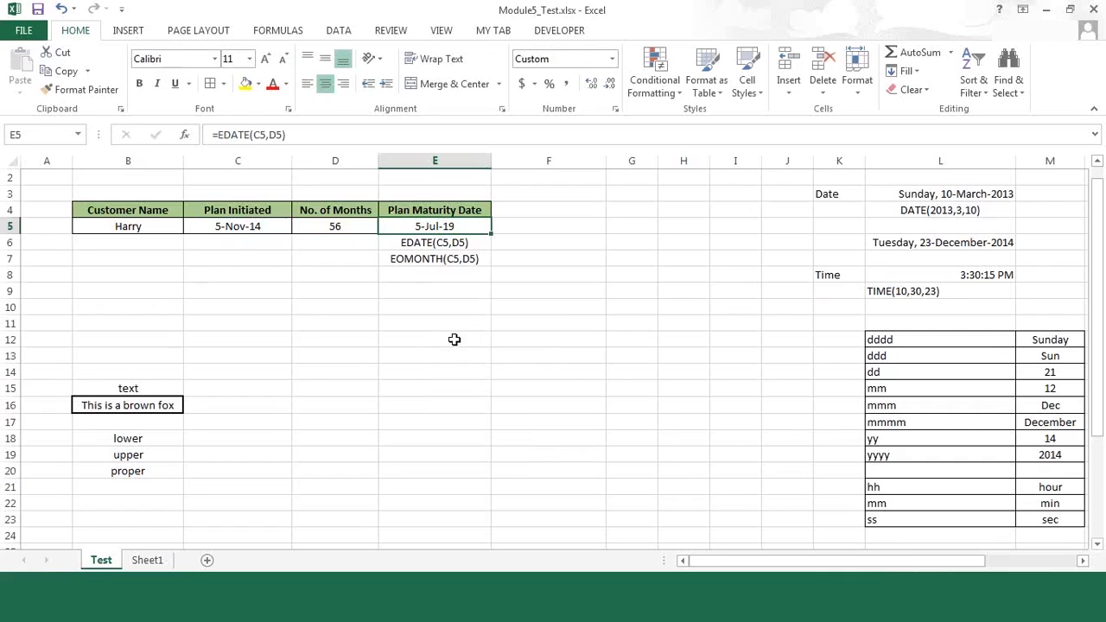
{"action": "key", "text": "Down"}
{"action": "key", "text": "Up"}
Step: Review the date and time codes in L12:M23 alongside the TEXT formula in Q9 and the TIME formula in L8
{"action": "left_click", "coordinate": [1059, 466]}
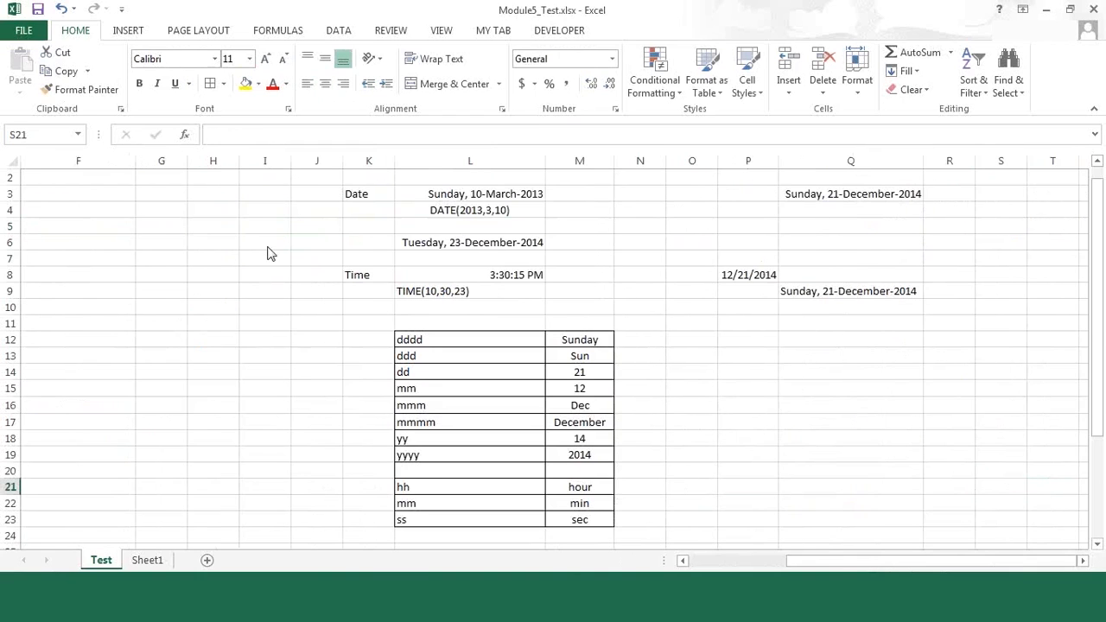
{"action": "left_click", "coordinate": [717, 366]}
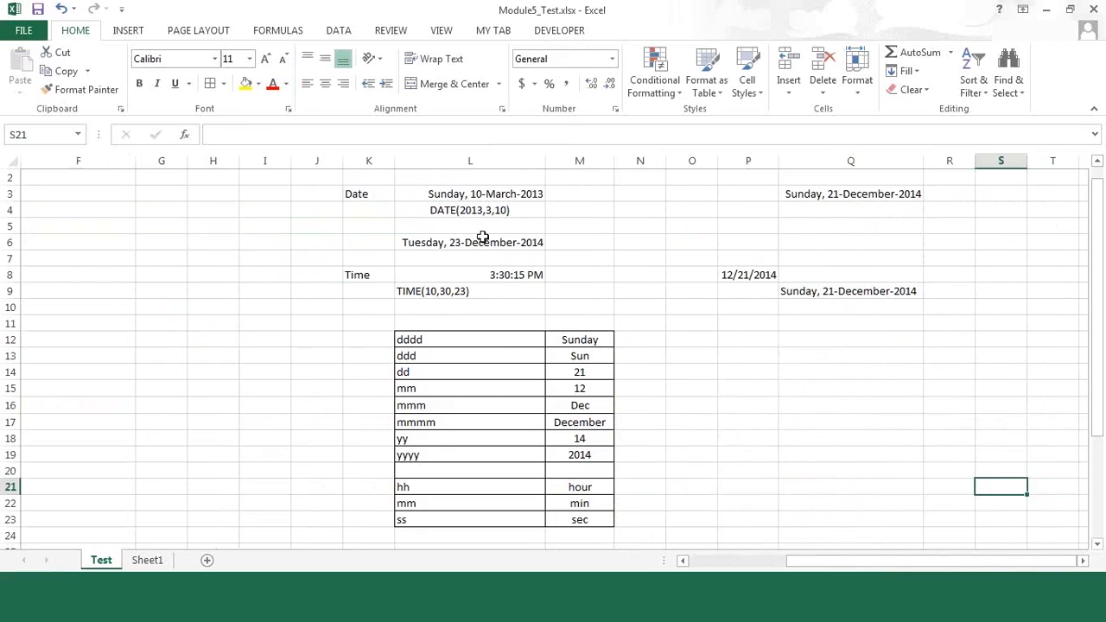
{"action": "left_click", "coordinate": [465, 337]}
{"action": "left_click_drag", "start_coordinate": [466, 337], "coordinate": [567, 454]}
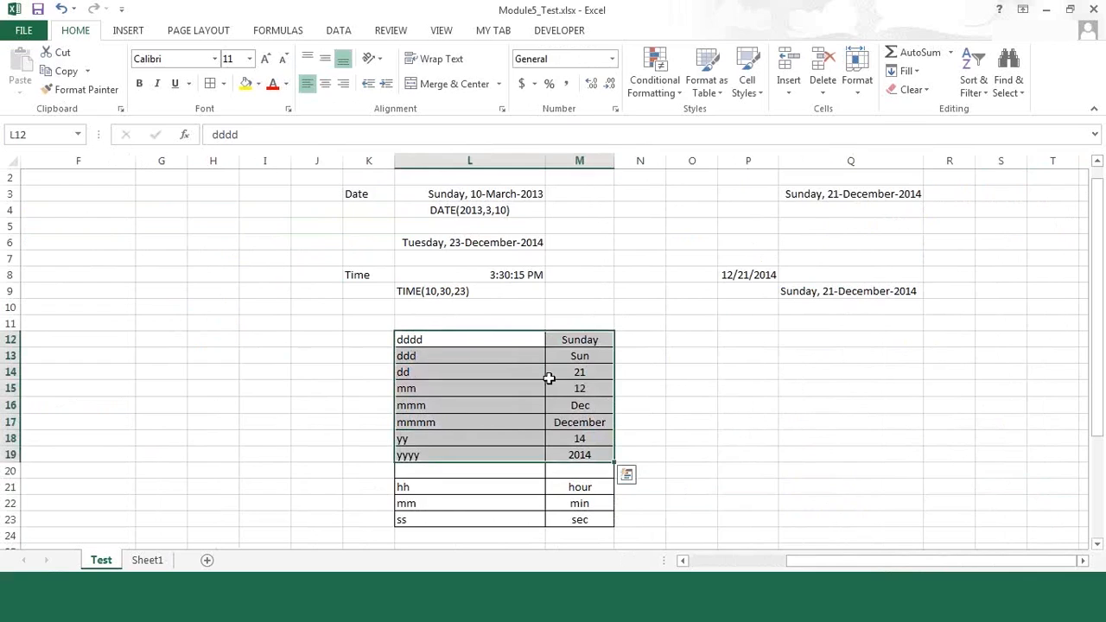
{"action": "left_click", "coordinate": [441, 335]}
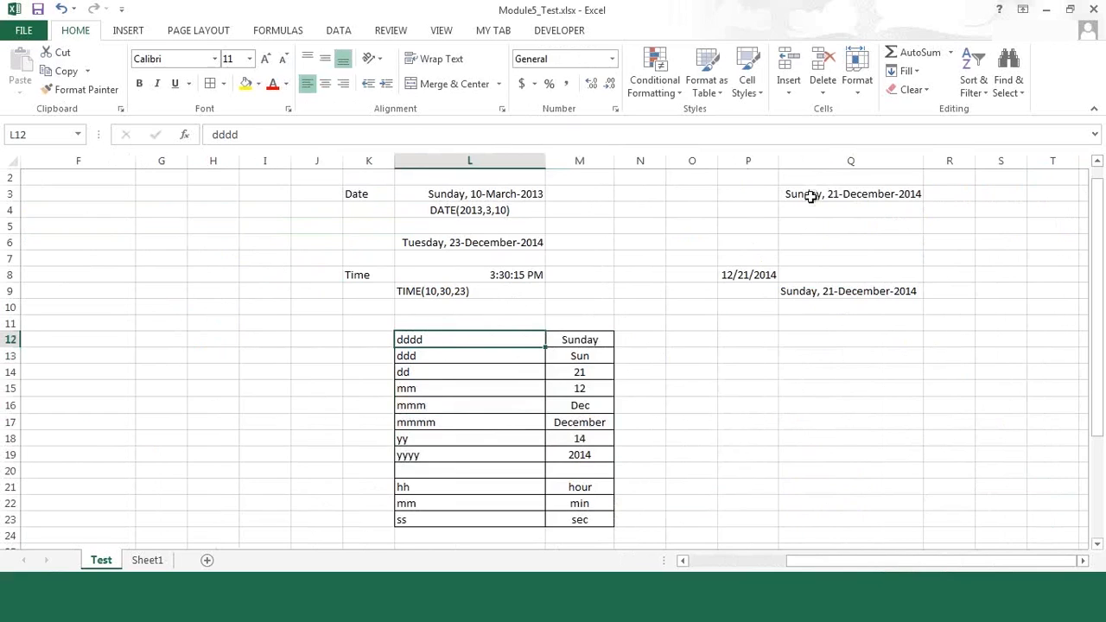
{"action": "left_click", "coordinate": [807, 292]}
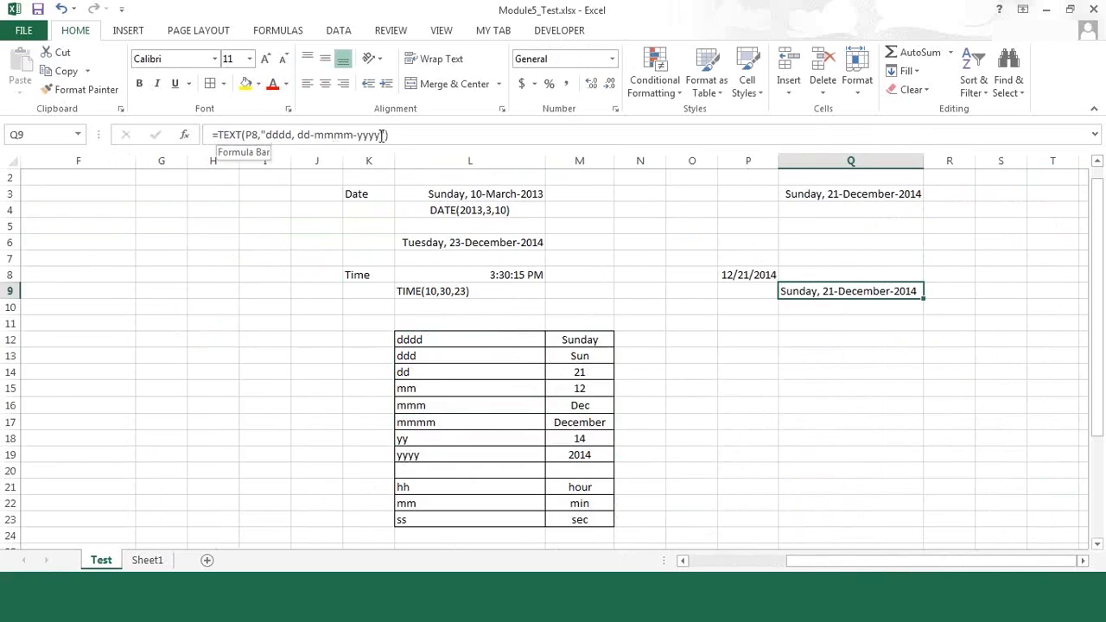
{"action": "left_click", "coordinate": [674, 405]}
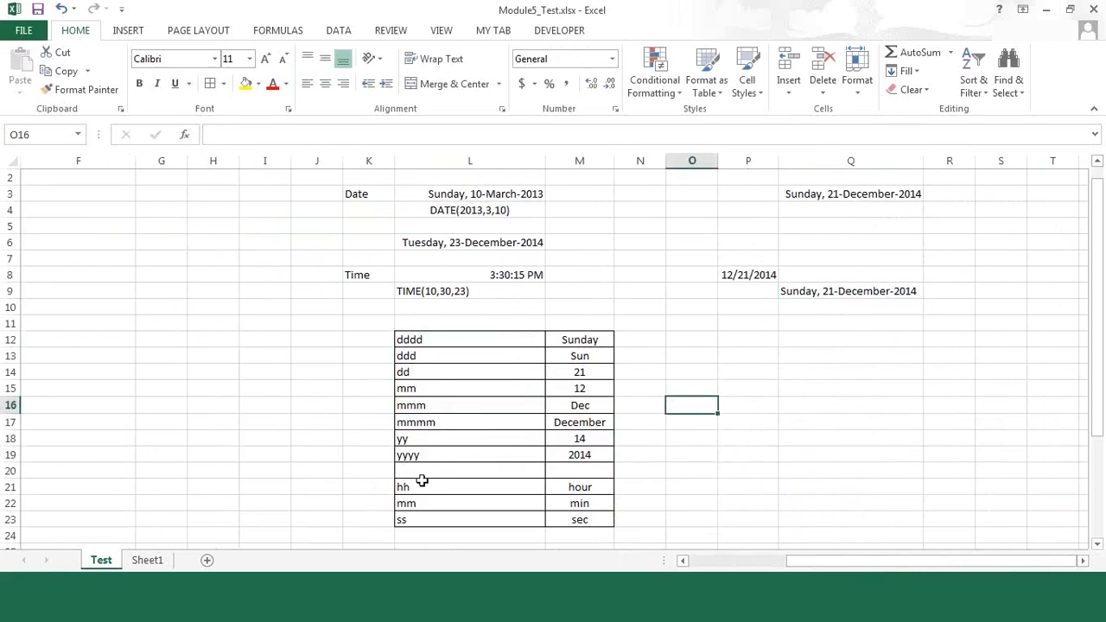
{"action": "left_click_drag", "start_coordinate": [422, 487], "coordinate": [575, 520]}
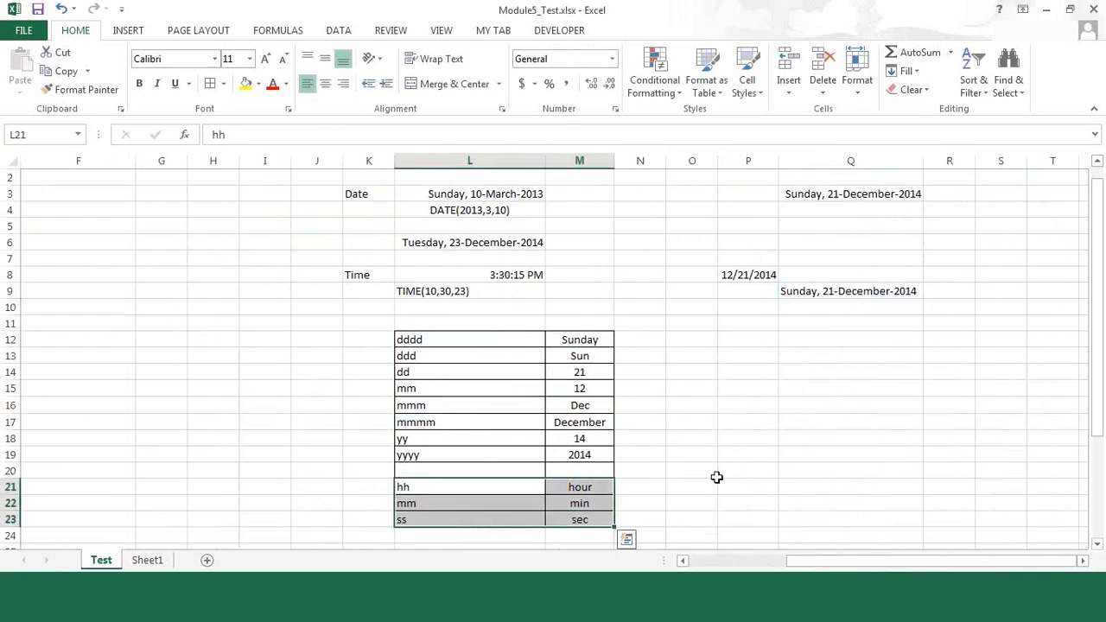
{"action": "left_click", "coordinate": [490, 277]}
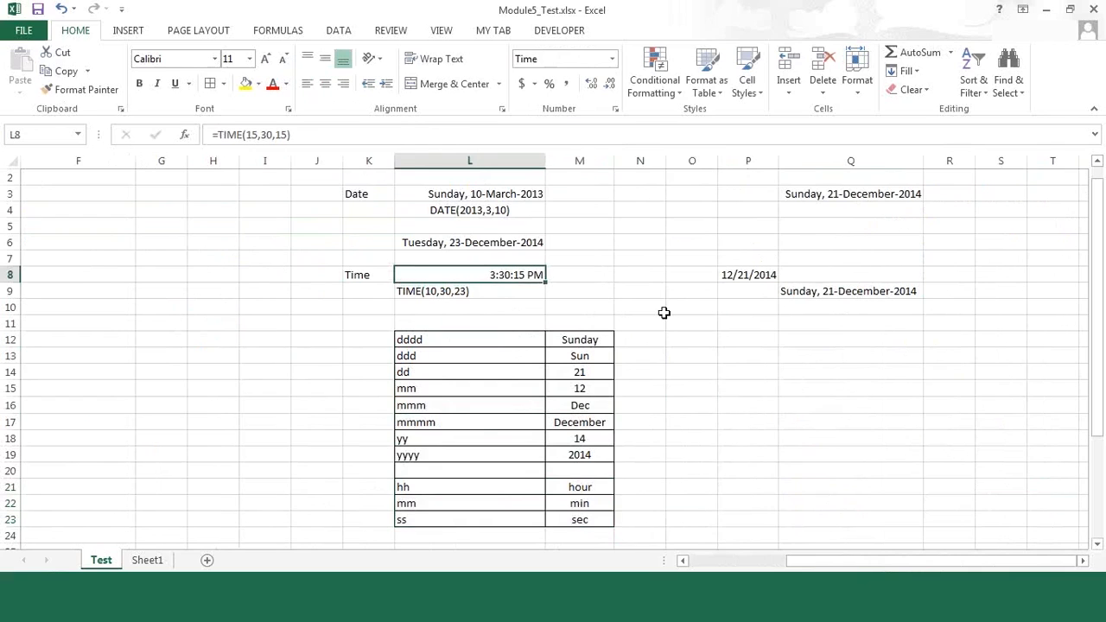
{"action": "left_click", "coordinate": [708, 371]}
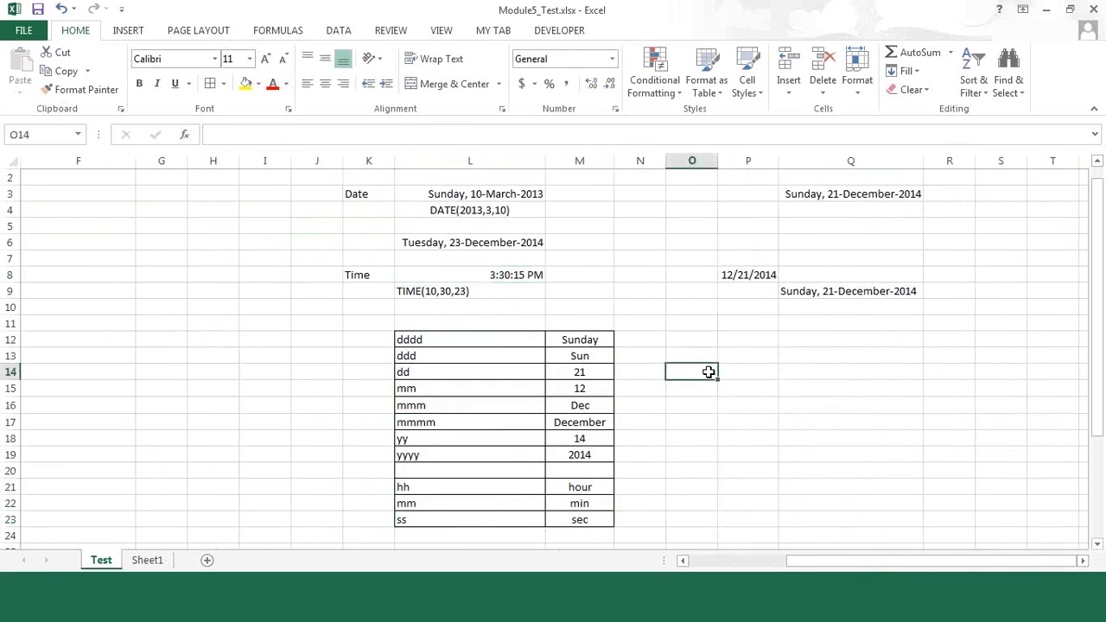
{"action": "left_click", "coordinate": [482, 273]}
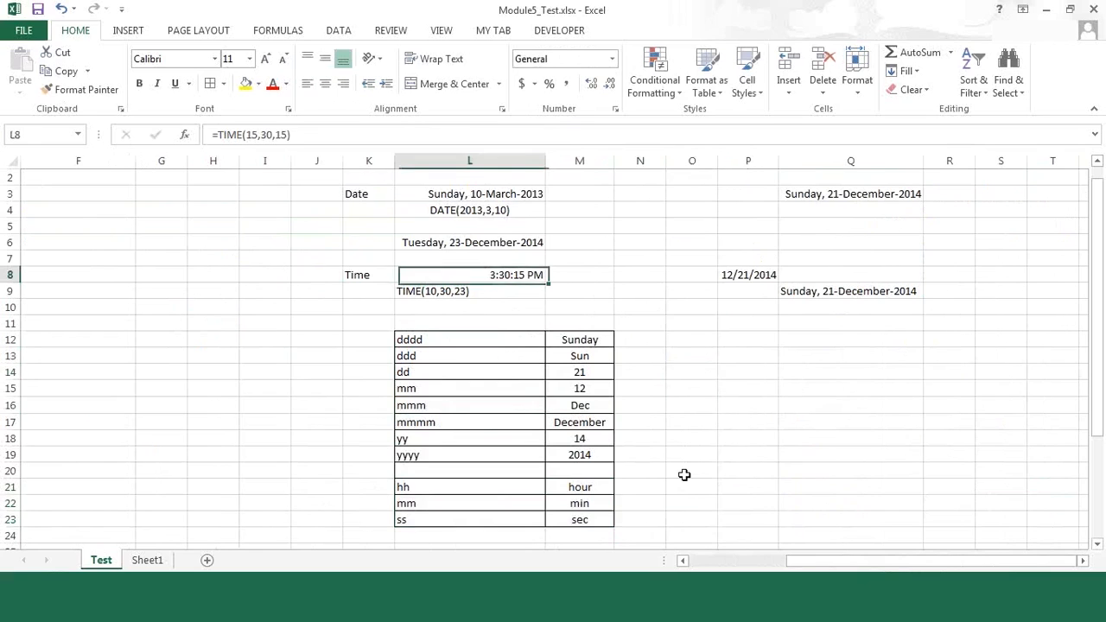
Step: Enter =NOW() in P14 to insert the current date and time
{"action": "left_click", "coordinate": [733, 373]}
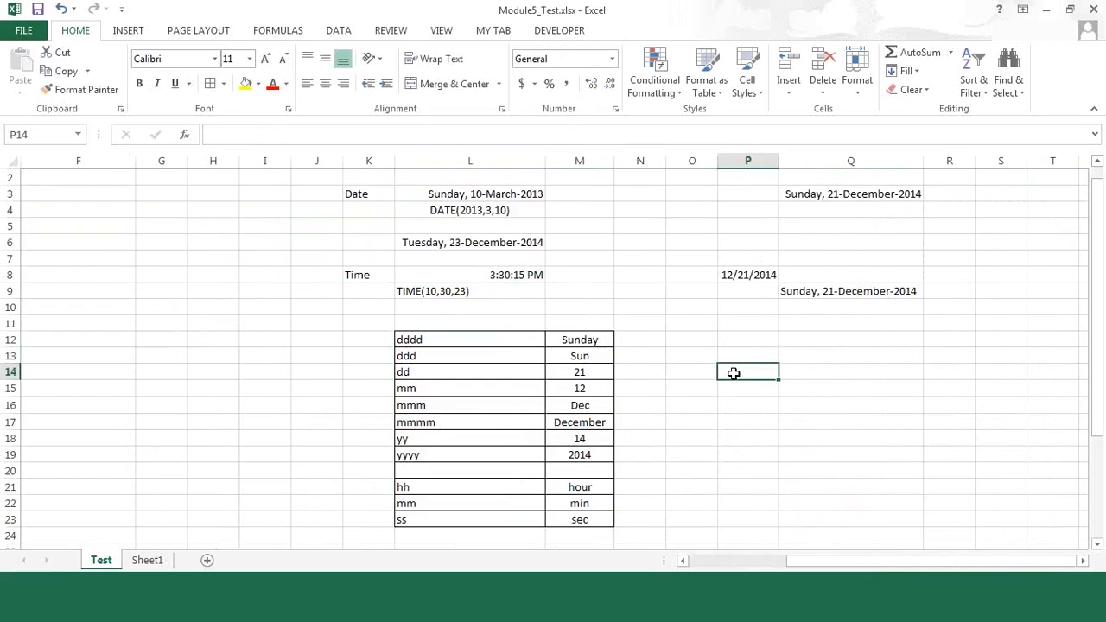
{"action": "type", "text": "=now()"}
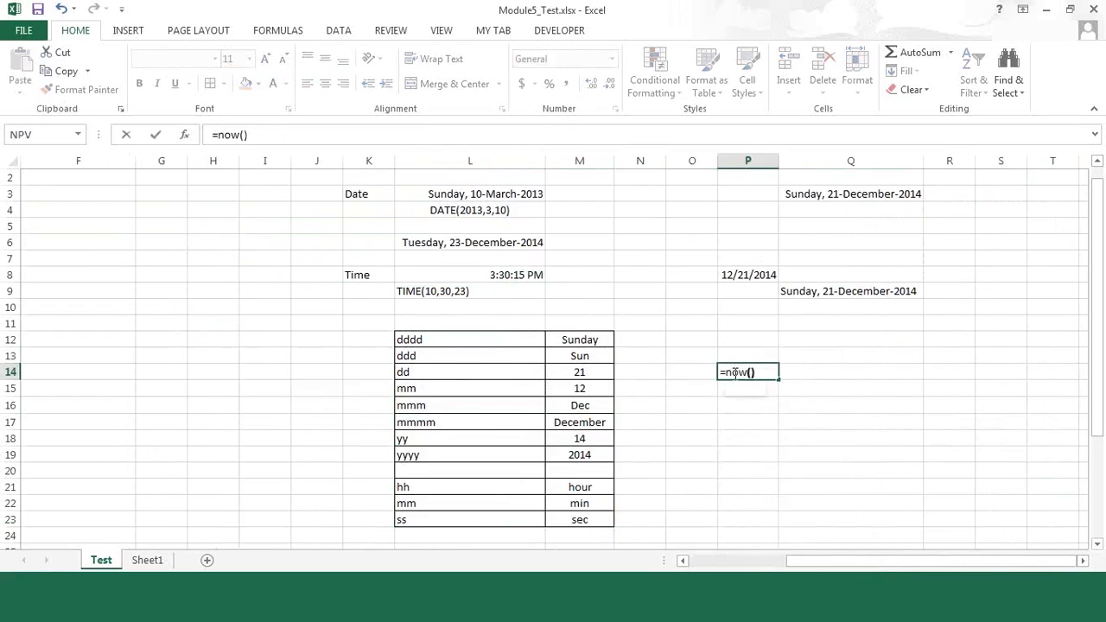
{"action": "key", "text": "ctrl+Return"}
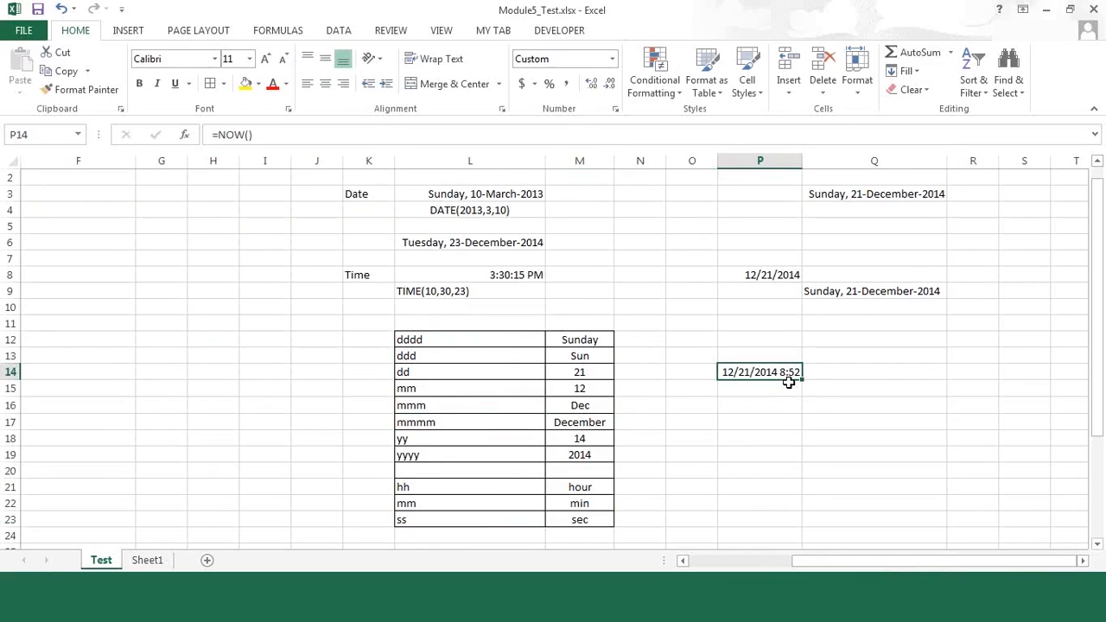
Step: Change the hour argument of the TIME formula in L8 to 10
{"action": "left_click", "coordinate": [514, 272]}
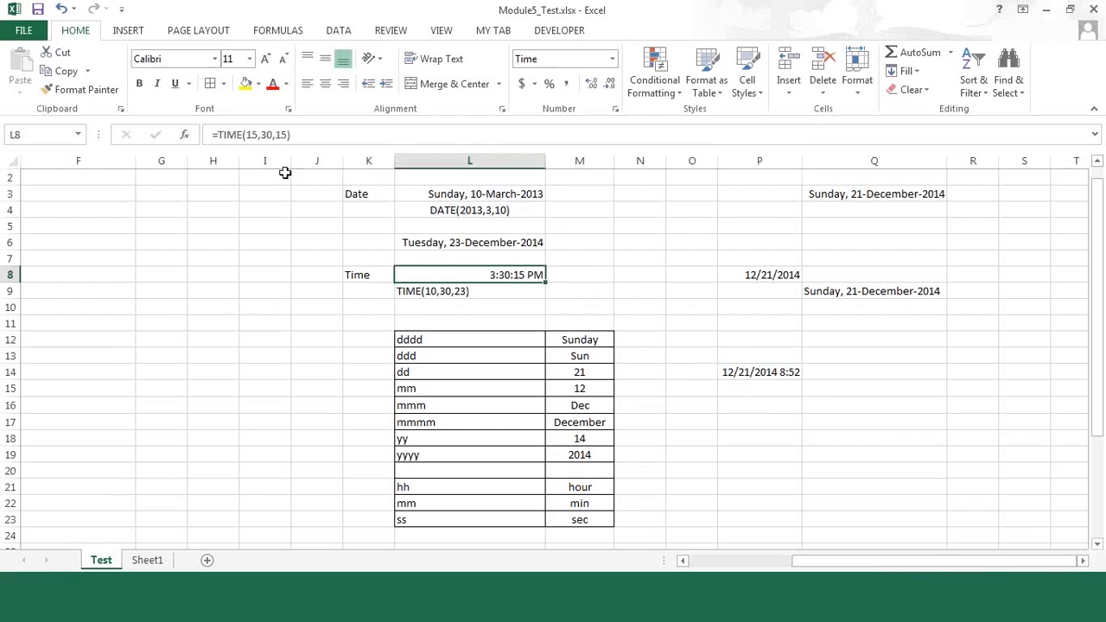
{"action": "double_click", "coordinate": [256, 135]}
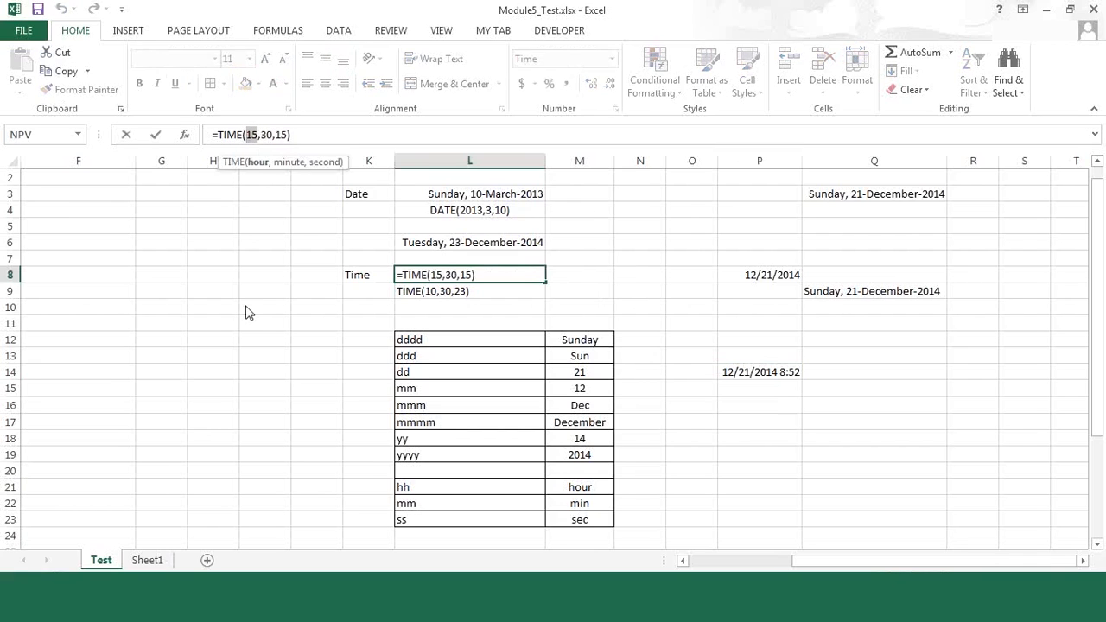
{"action": "type", "text": "10"}
{"action": "key", "text": "Return"}
{"action": "key", "text": "Up"}
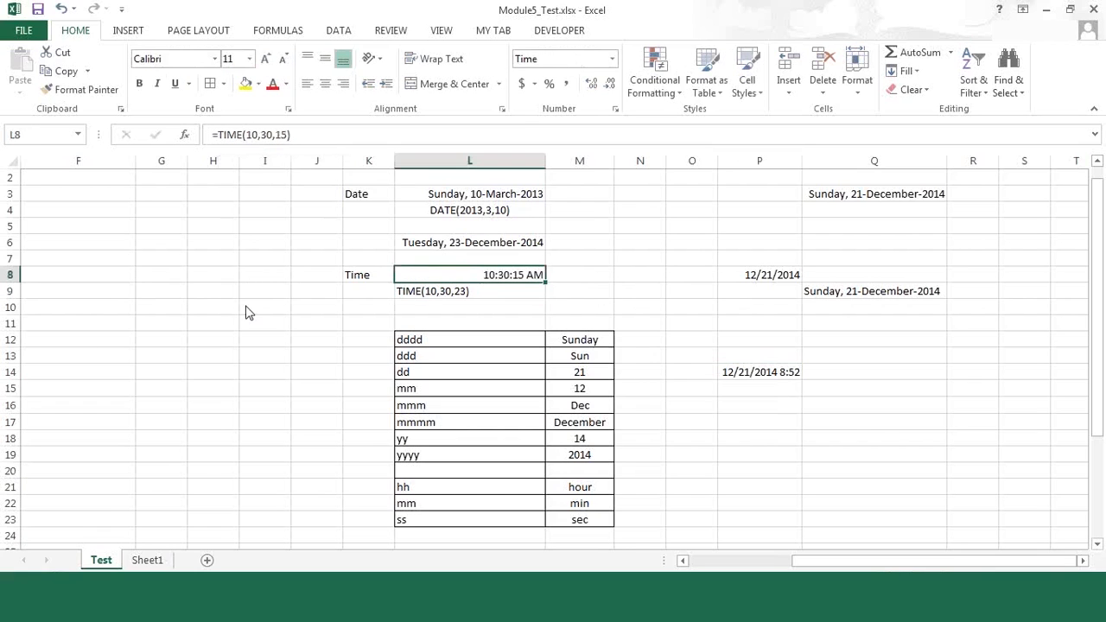
Step: Set the hour argument of the TIME formula in L8 to 14
{"action": "left_click", "coordinate": [257, 136]}
{"action": "left_click", "coordinate": [257, 135]}
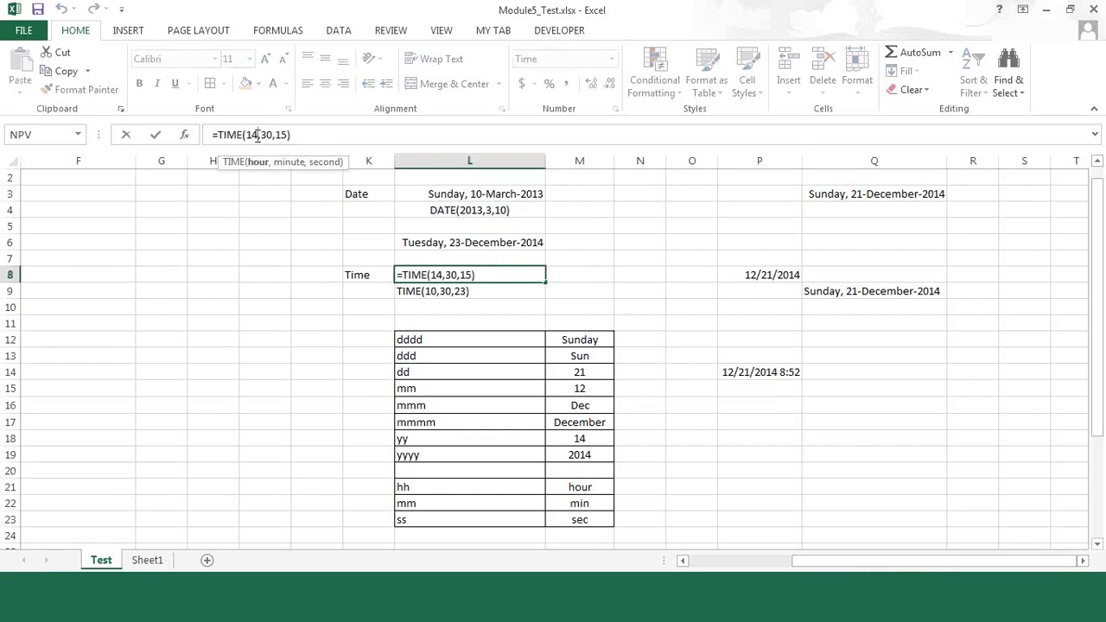
{"action": "key", "text": "Return"}
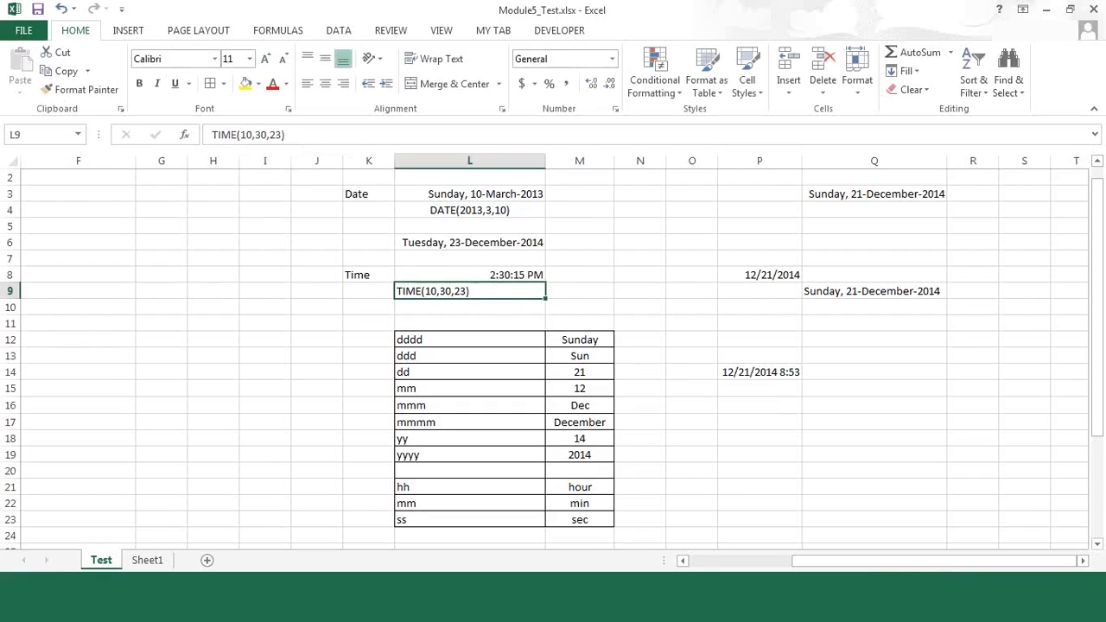
Step: Clear the EDATE formula from the Plan Maturity Date cell E5
{"action": "left_click", "coordinate": [689, 564]}
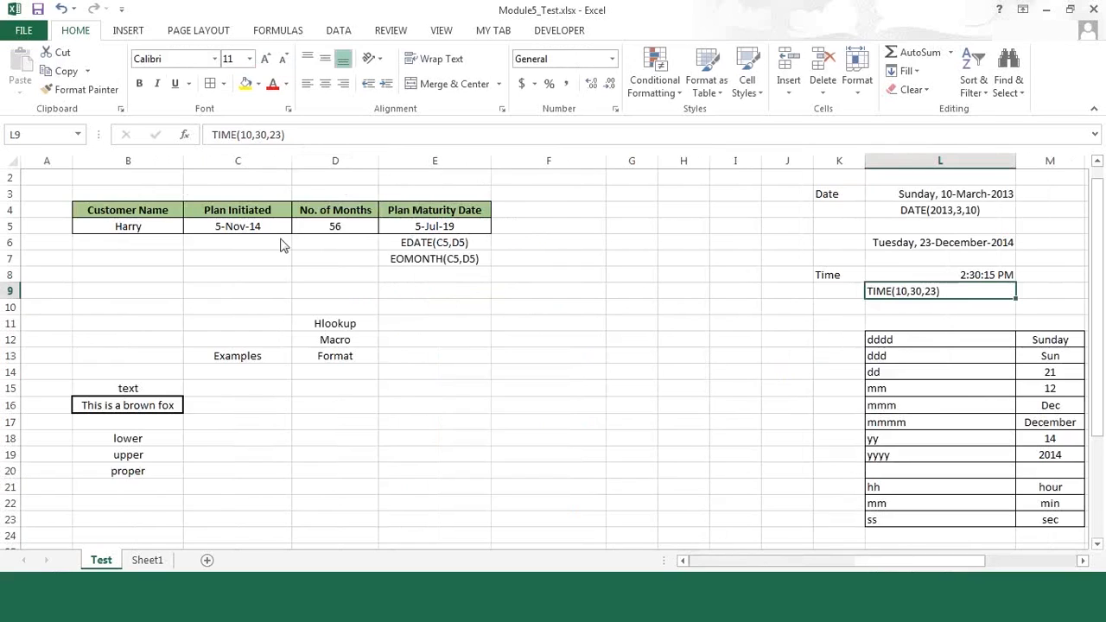
{"action": "left_click", "coordinate": [402, 279]}
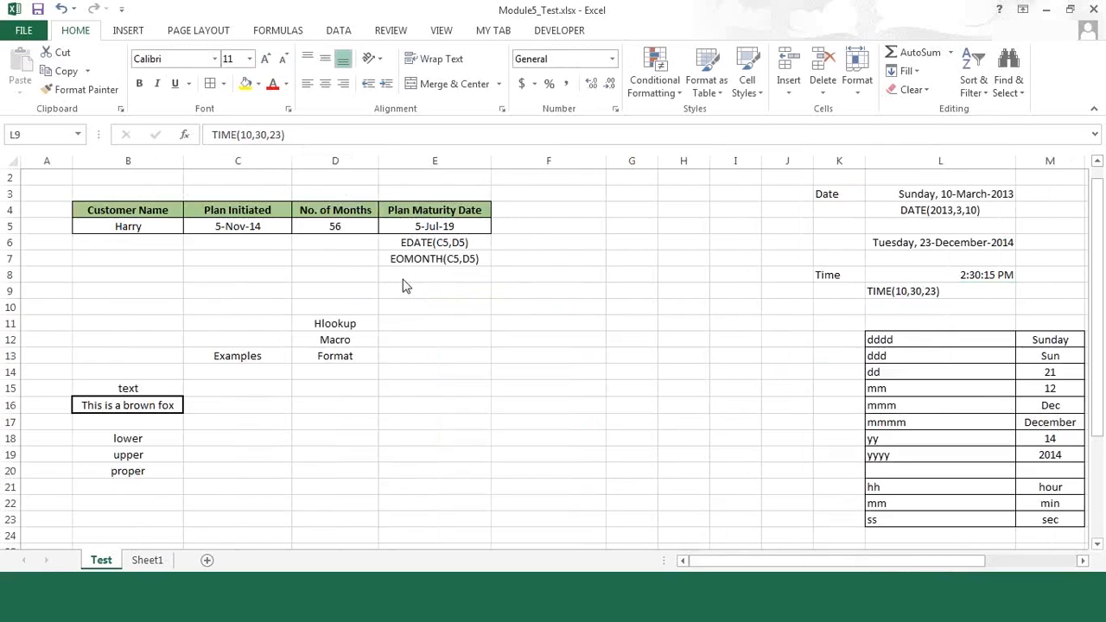
{"action": "left_click", "coordinate": [439, 224]}
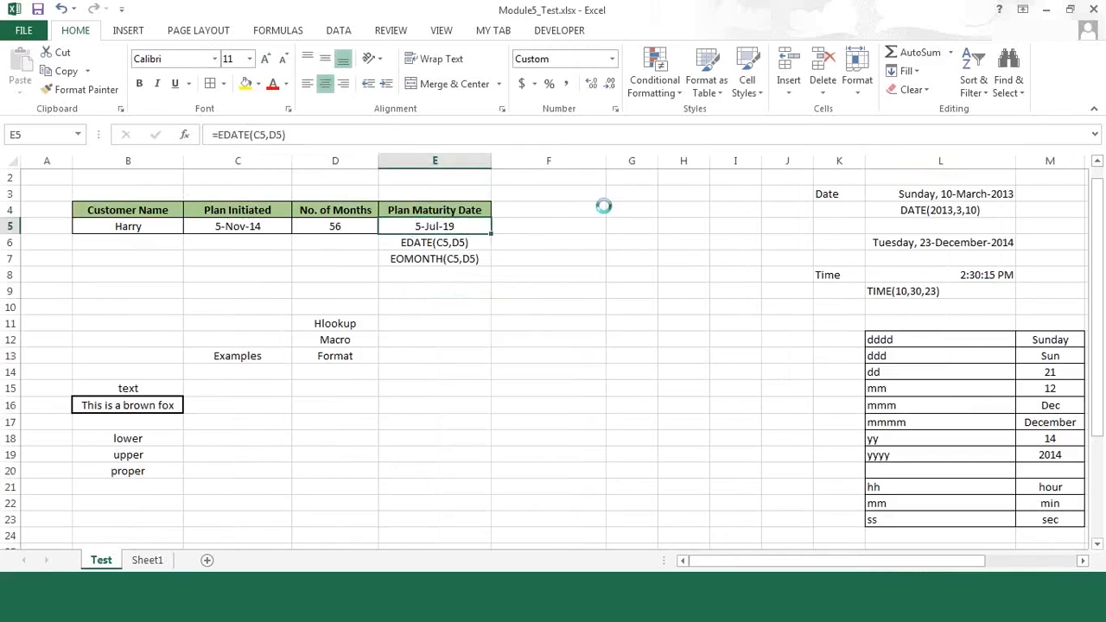
{"action": "key", "text": "Delete"}
Step: Set the customer's No. of Months in D5 to 8
{"action": "key", "text": "Left"}
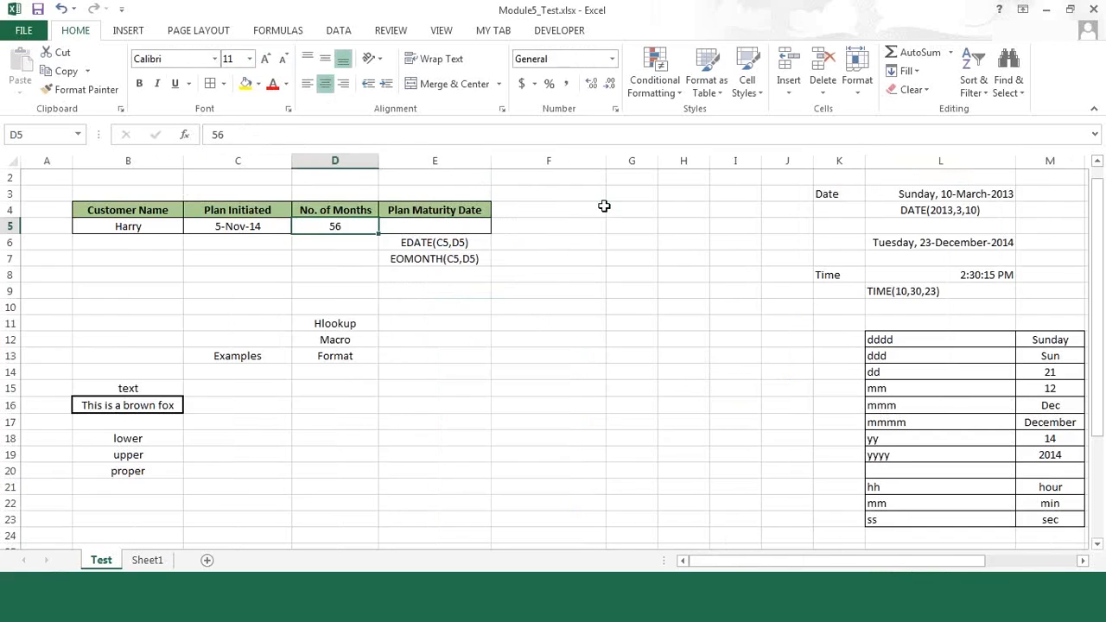
{"action": "key", "text": "Left"}
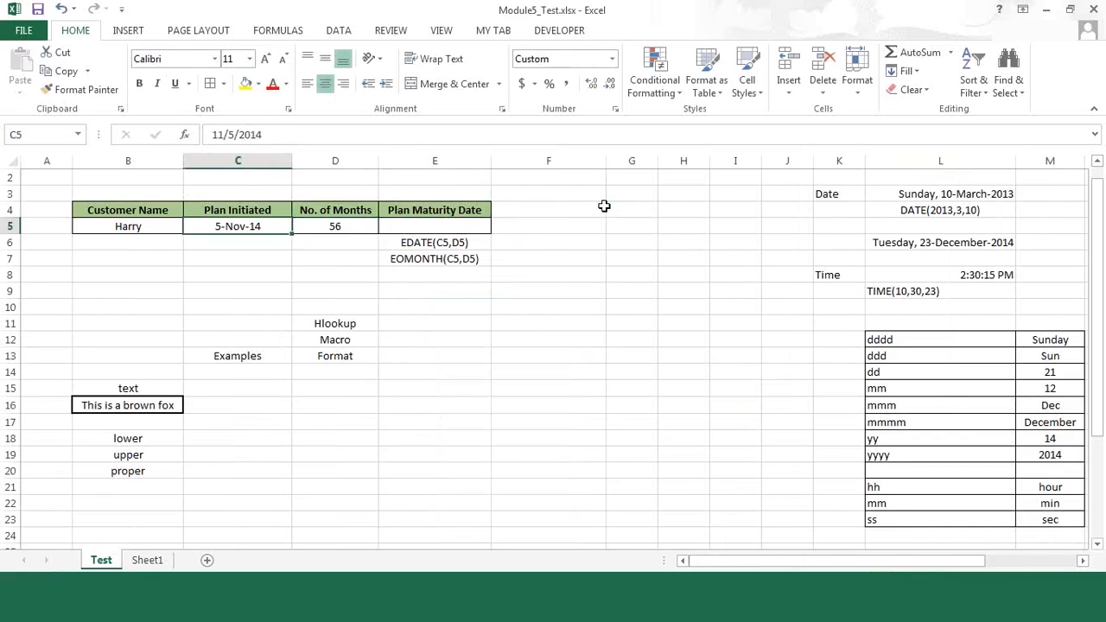
{"action": "key", "text": "Right"}
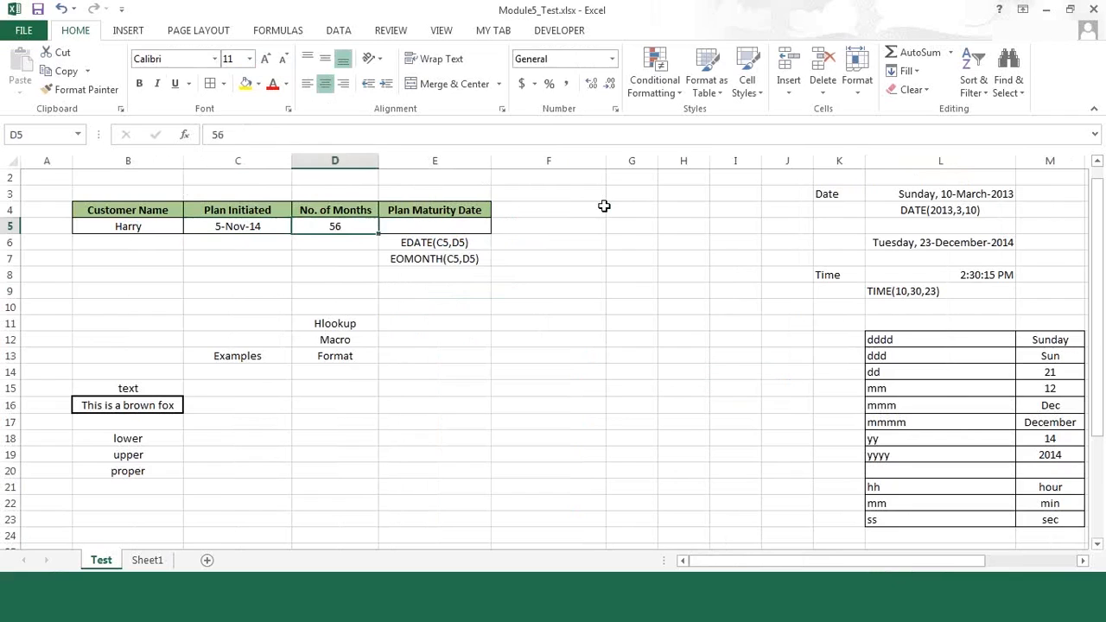
{"action": "key", "text": "Right"}
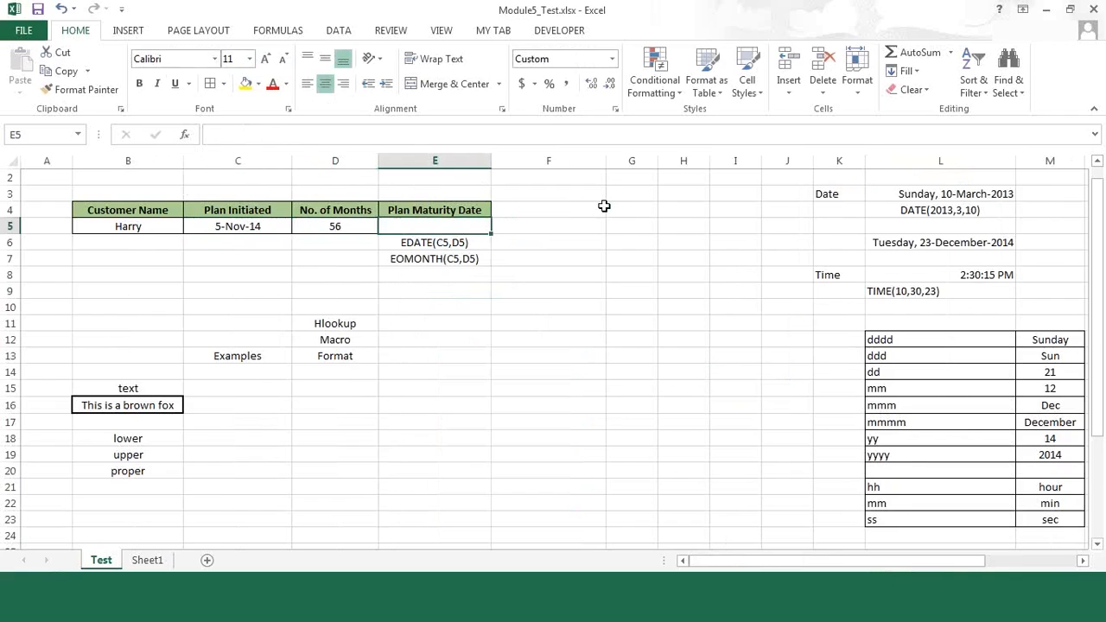
{"action": "key", "text": "Left"}
{"action": "key", "text": "Right"}
{"action": "key", "text": "Left"}
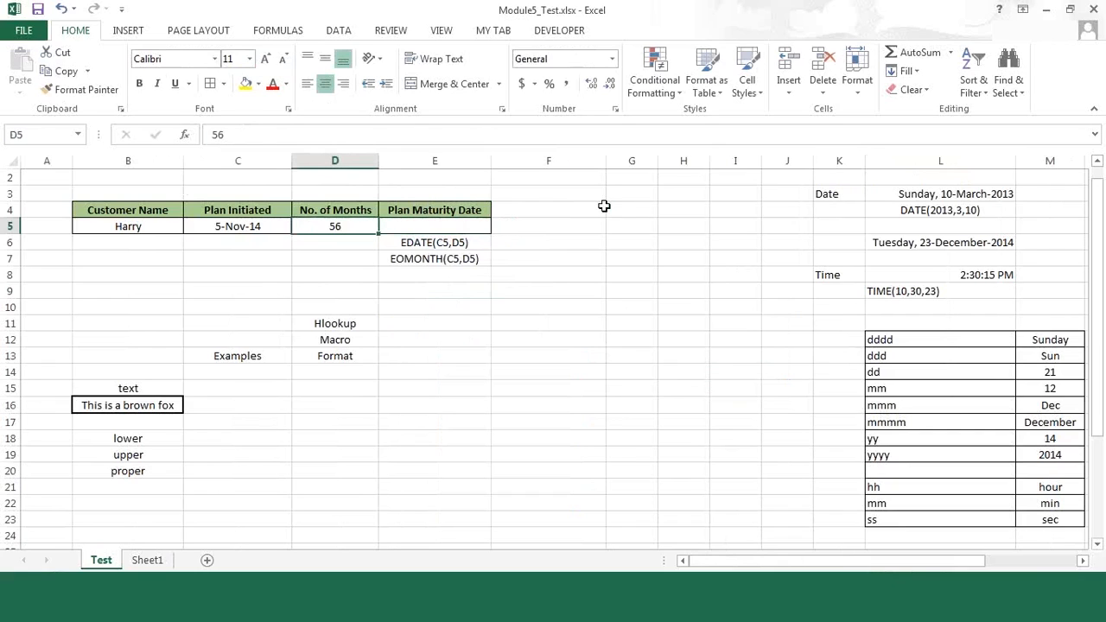
{"action": "type", "text": "8"}
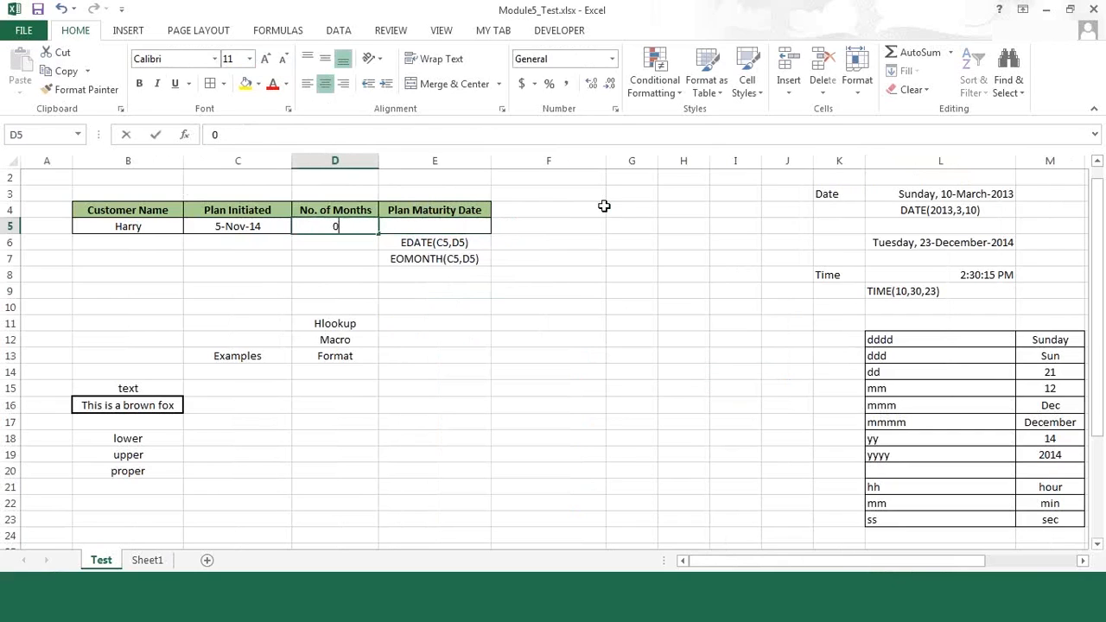
{"action": "key", "text": "Return"}
{"action": "key", "text": "Up"}
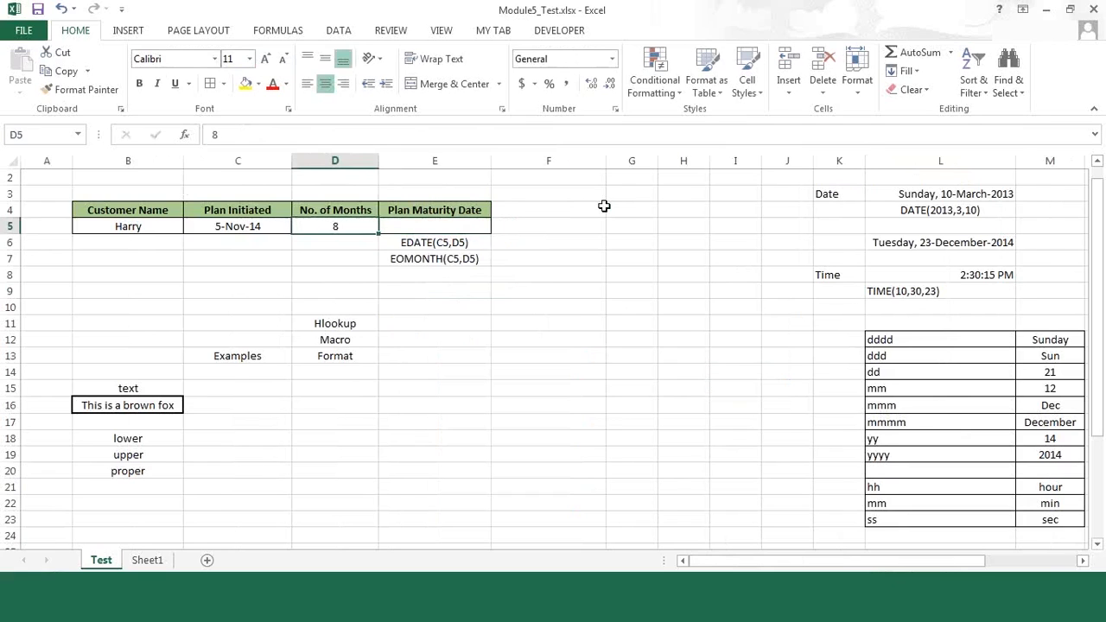
{"action": "key", "text": "Right"}
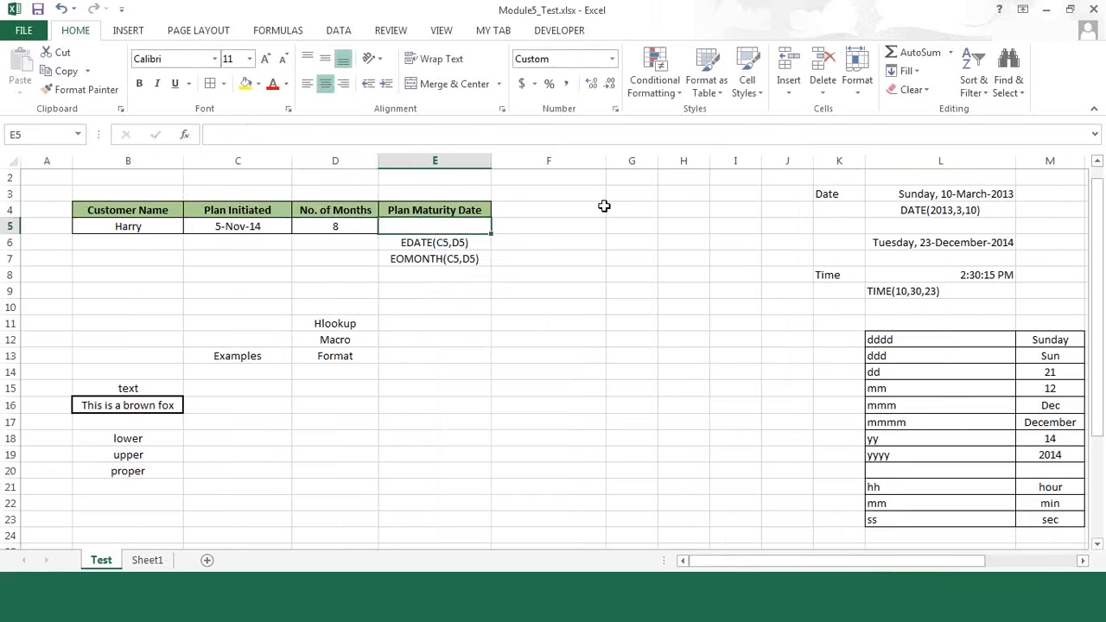
{"action": "key", "text": "Left"}
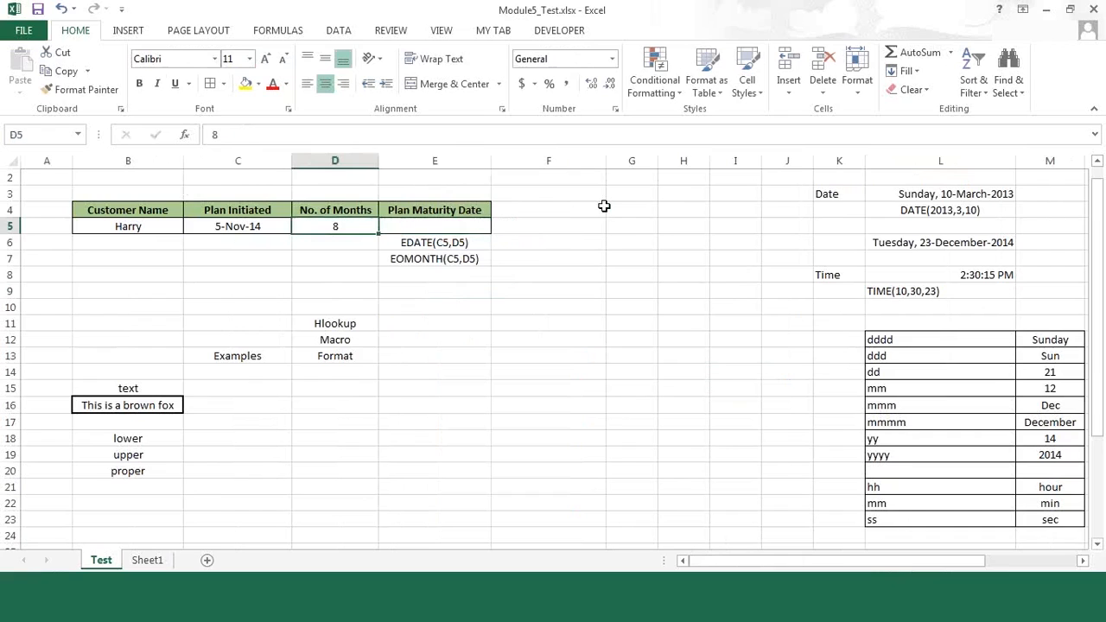
Step: Set the customer's No. of Months in D5 to 73
{"action": "type", "text": "7"}
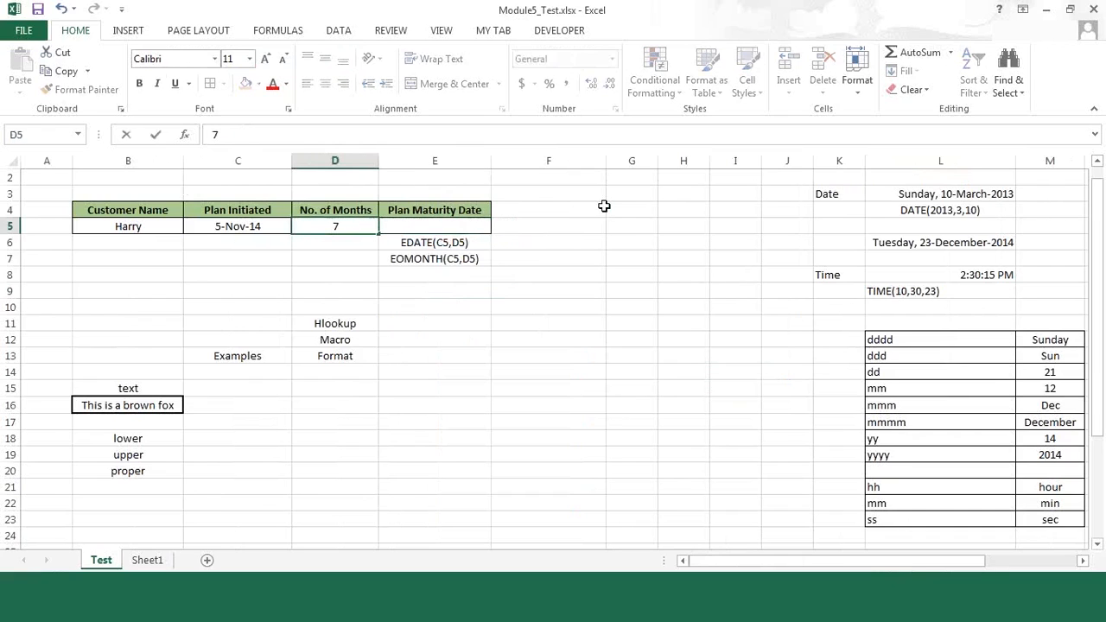
{"action": "type", "text": "3"}
{"action": "key", "text": "Right"}
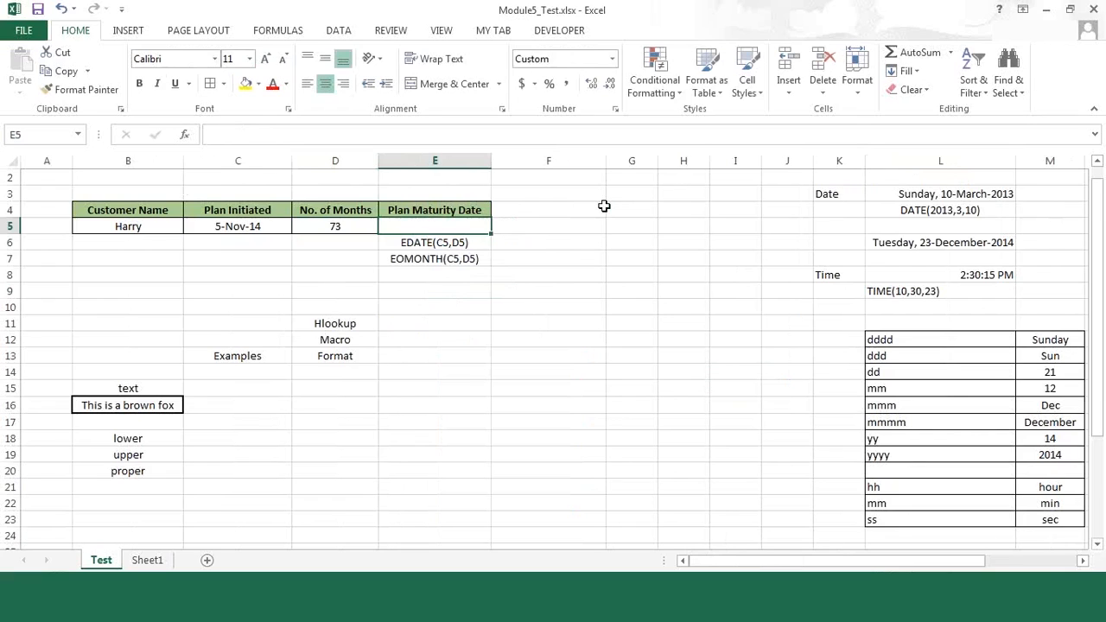
Step: Enter the formula =EDATE(C5,D5) in the Plan Maturity Date cell E5
{"action": "type", "text": "="}
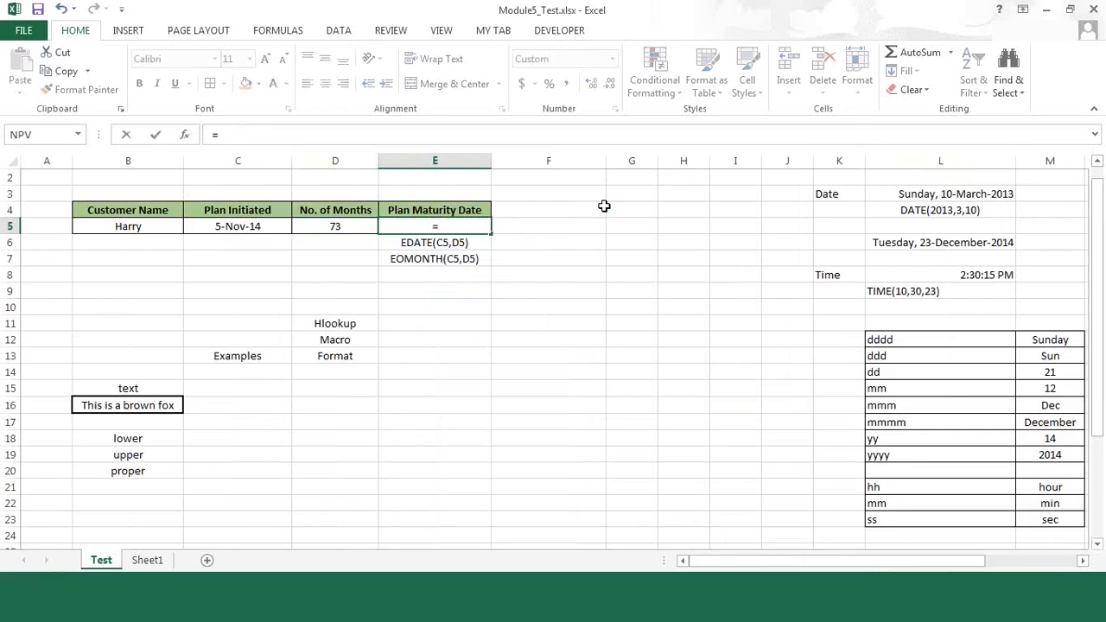
{"action": "type", "text": "edate"}
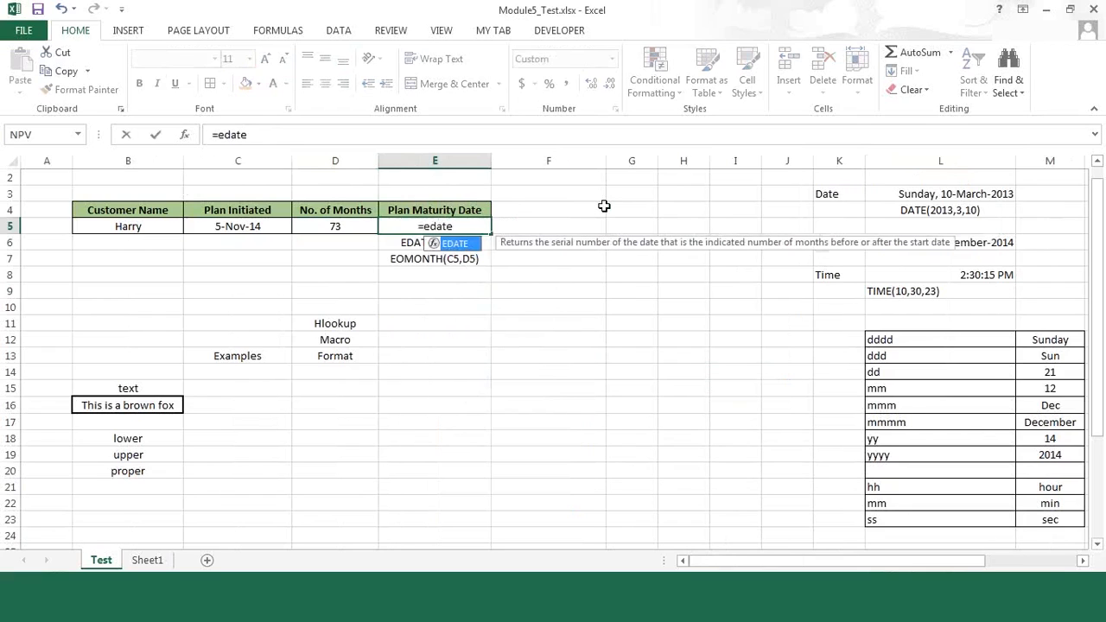
{"action": "type", "text": "("}
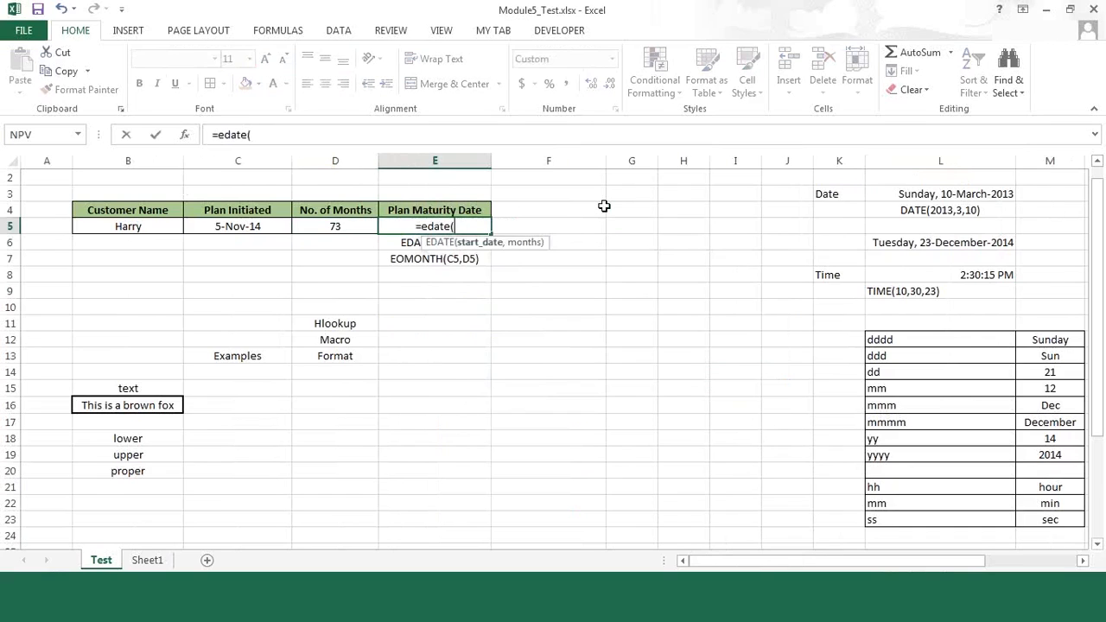
{"action": "key", "text": "Left"}
{"action": "key", "text": "Left"}
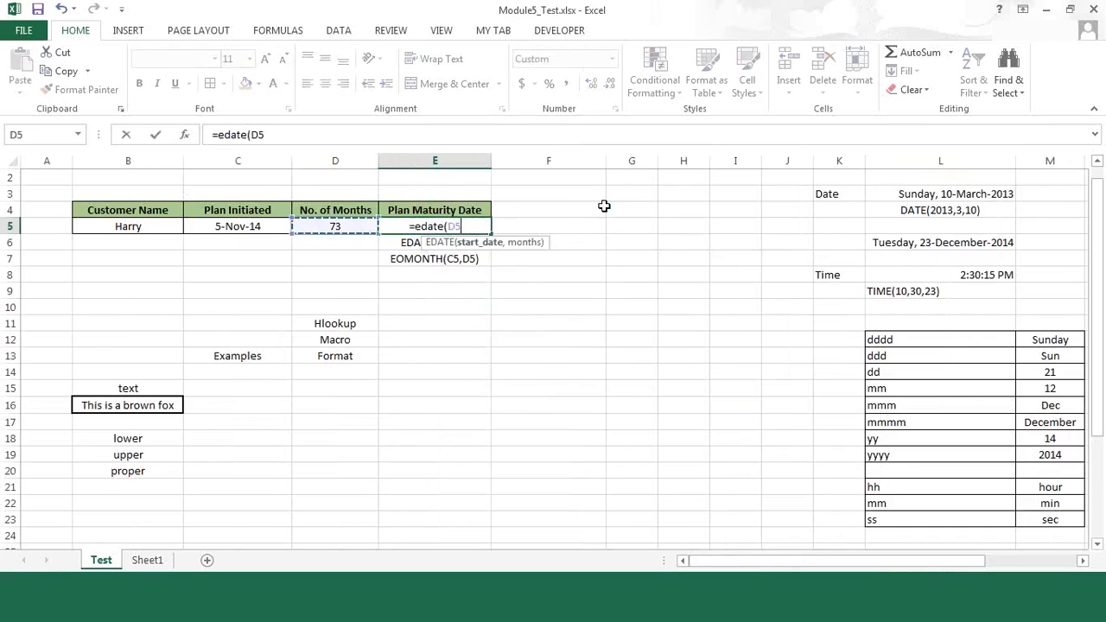
{"action": "type", "text": ","}
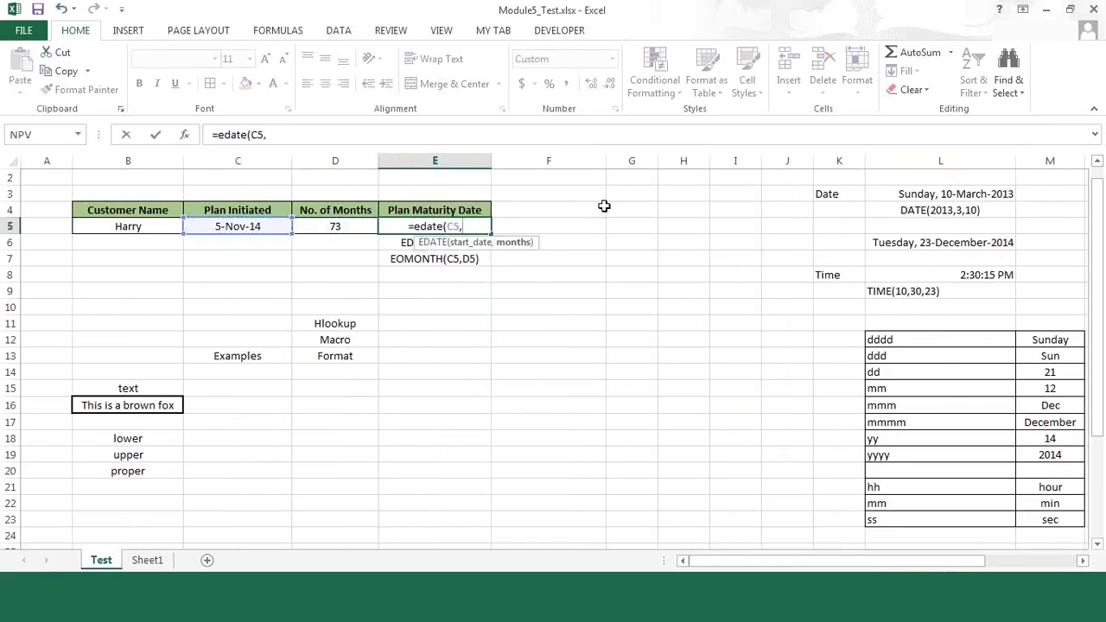
{"action": "key", "text": "Left"}
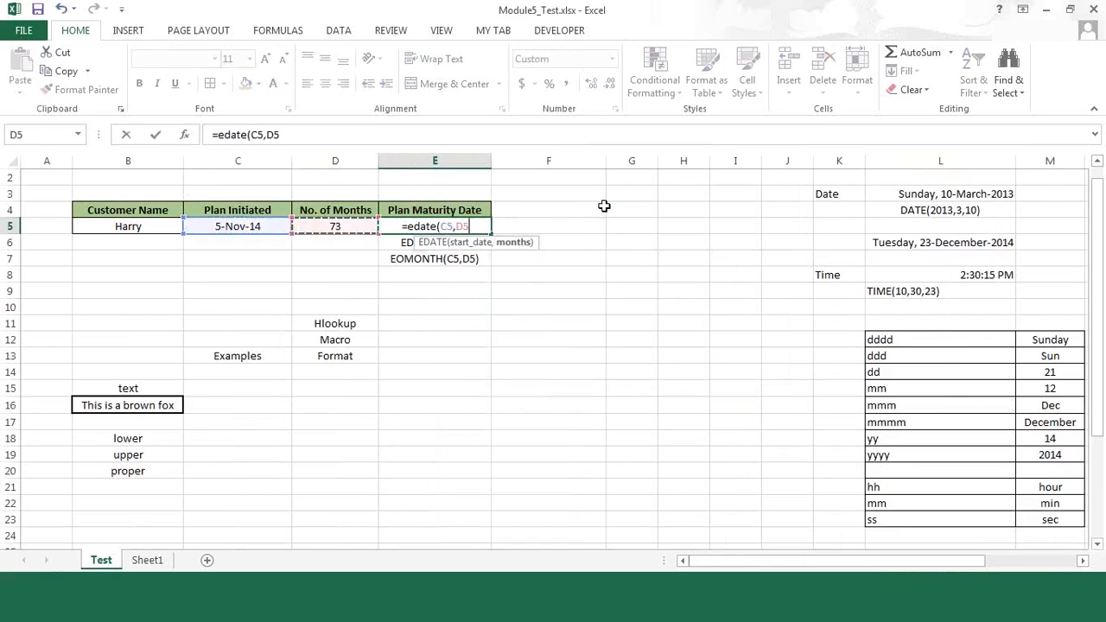
{"action": "type", "text": ")"}
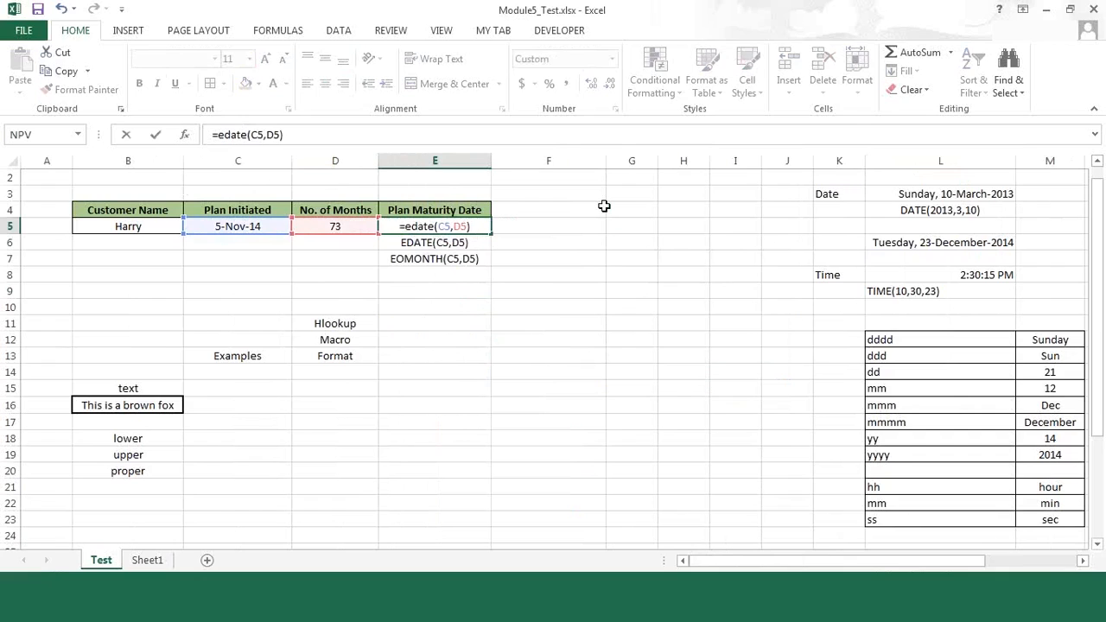
{"action": "key", "text": "Return"}
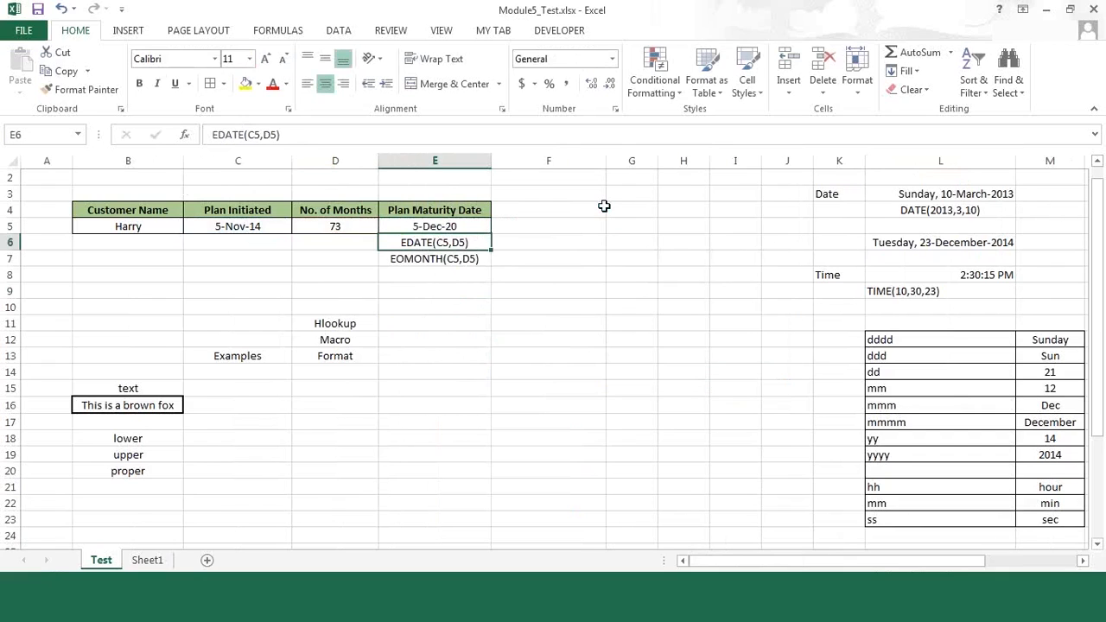
{"action": "key", "text": "Up"}
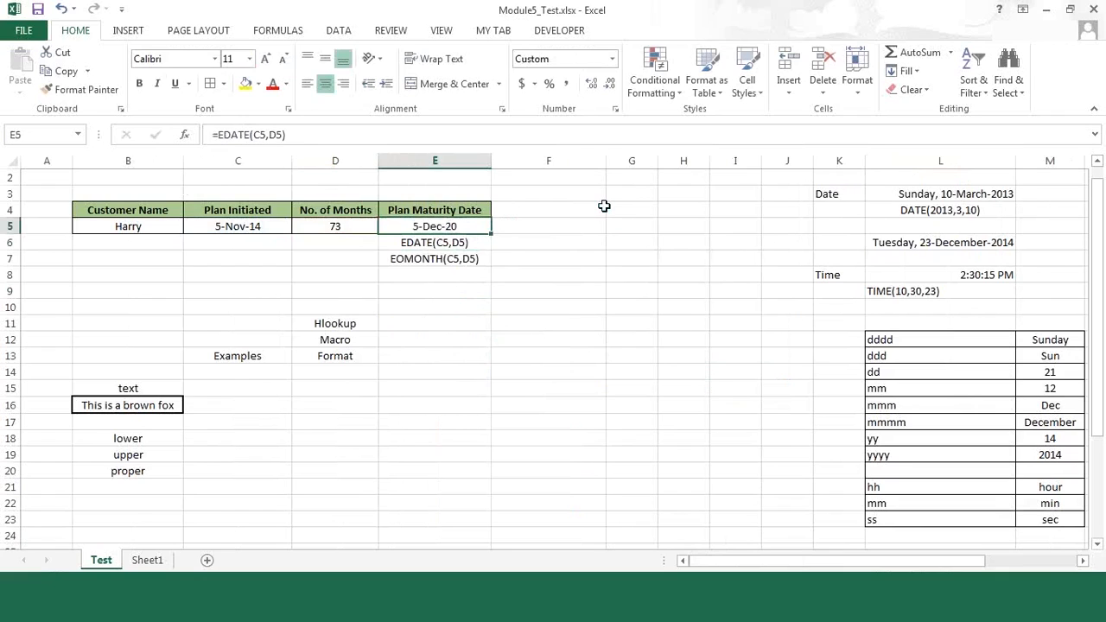
Step: Widen the Plan Maturity Date column E to roughly one and three-quarter times its width
{"action": "left_click_drag", "start_coordinate": [492, 161], "coordinate": [581, 163]}
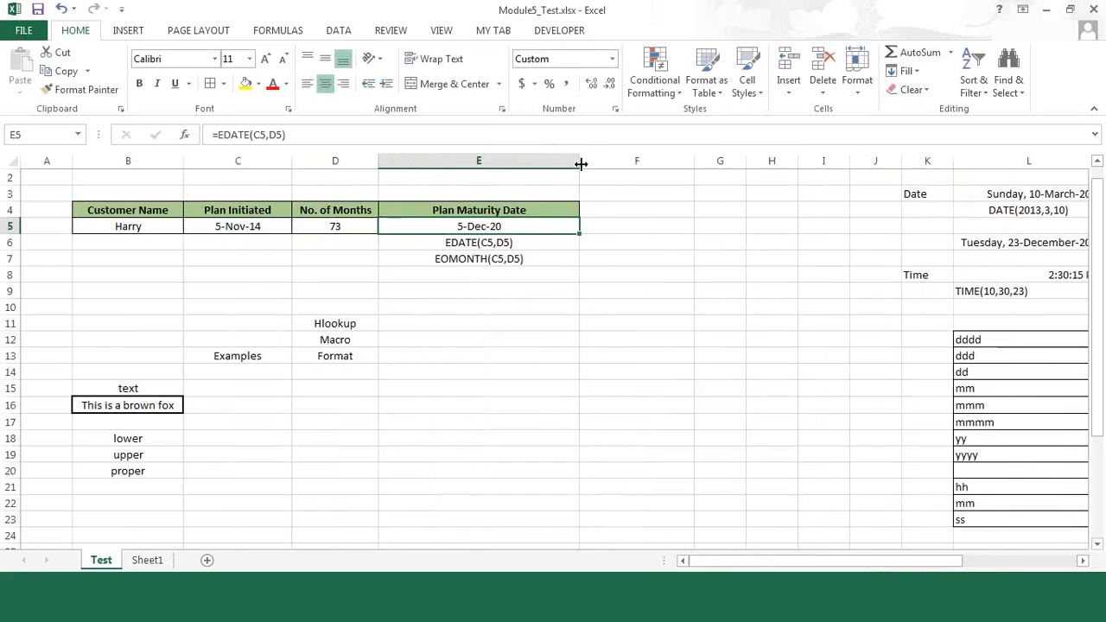
{"action": "right_click", "coordinate": [443, 227]}
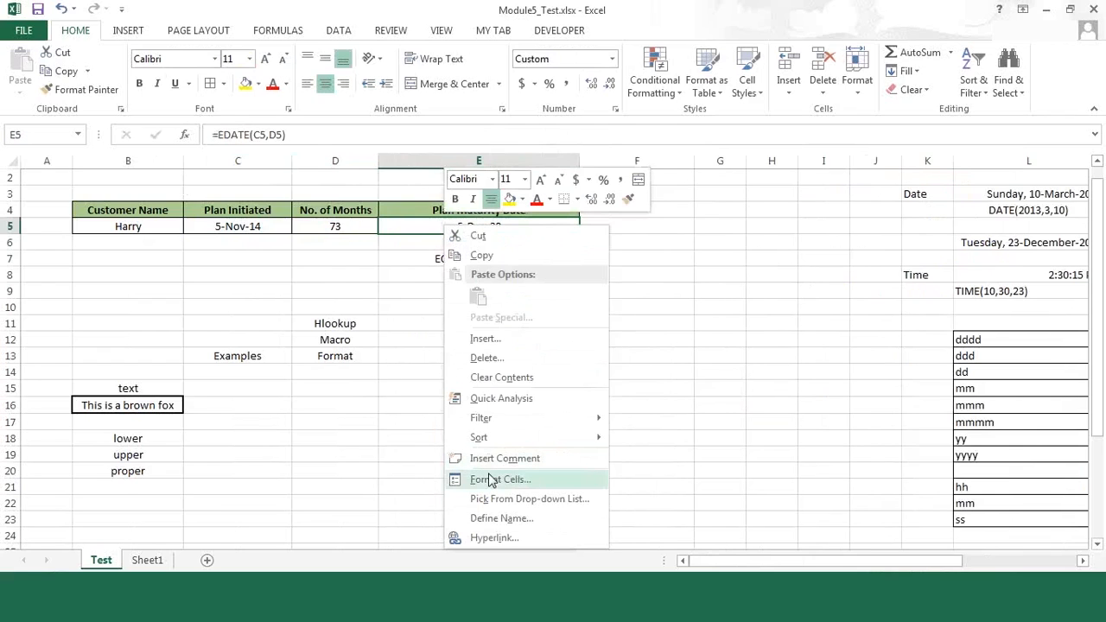
{"action": "left_click", "coordinate": [676, 235]}
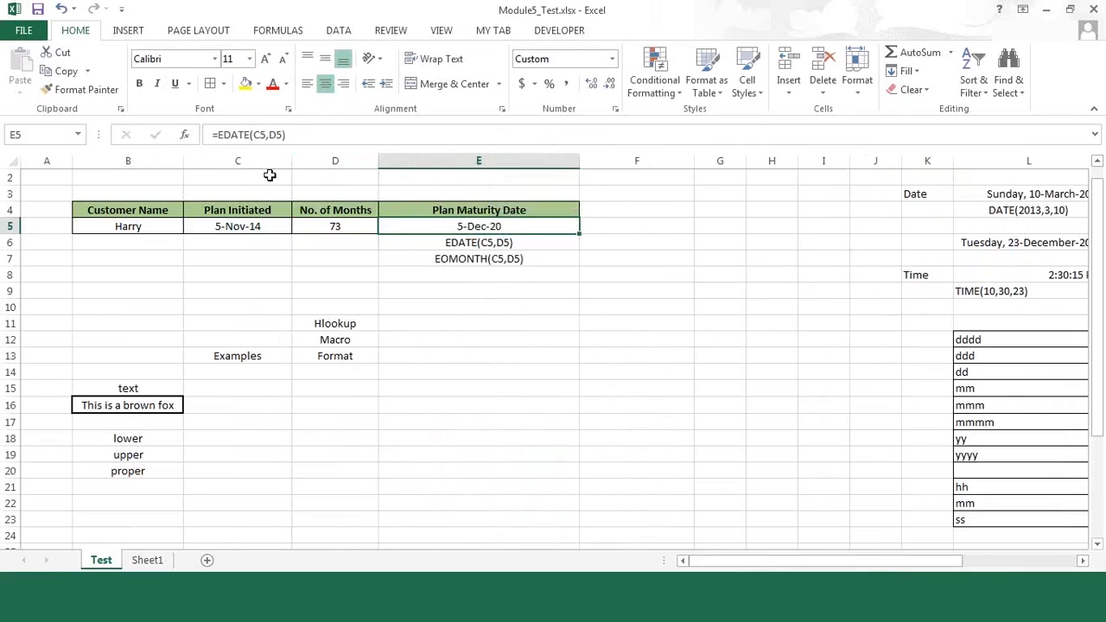
Step: Wrap the EDATE formula in E5 in a TEXT function with the format code "ddd, dd-mmm-yy"
{"action": "left_click", "coordinate": [218, 133]}
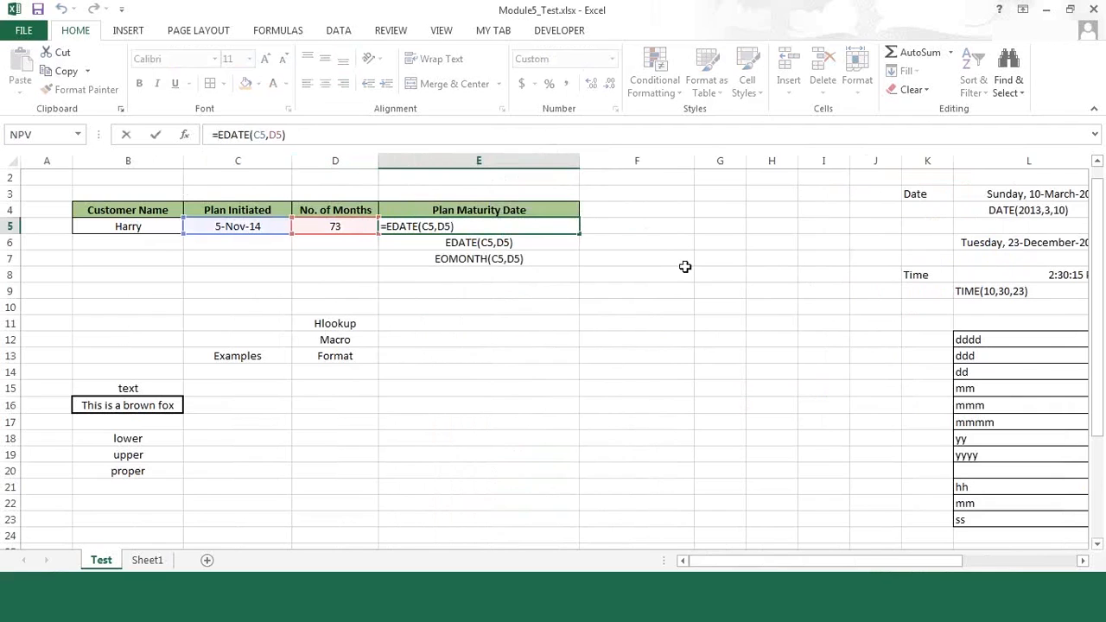
{"action": "type", "text": "t"}
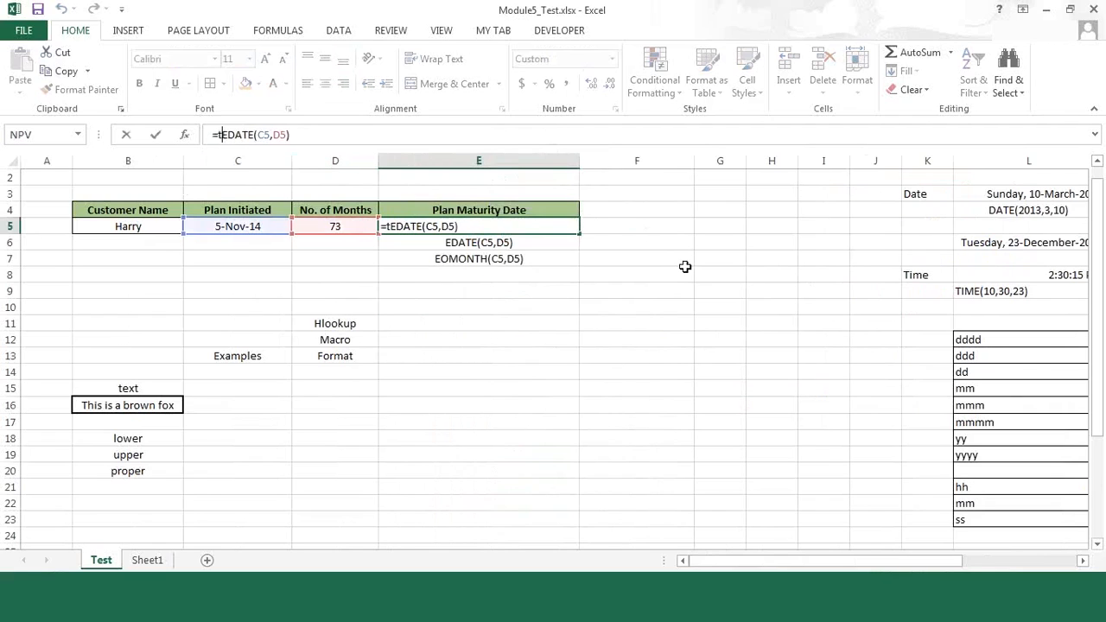
{"action": "type", "text": "ext("}
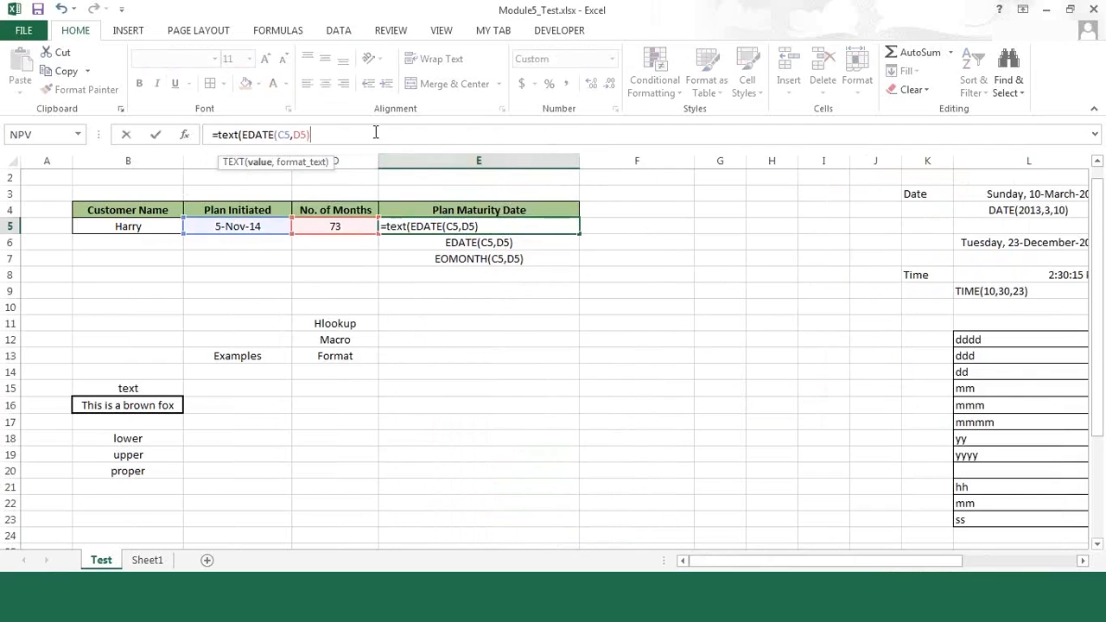
{"action": "type", "text": ",\"ddd"}
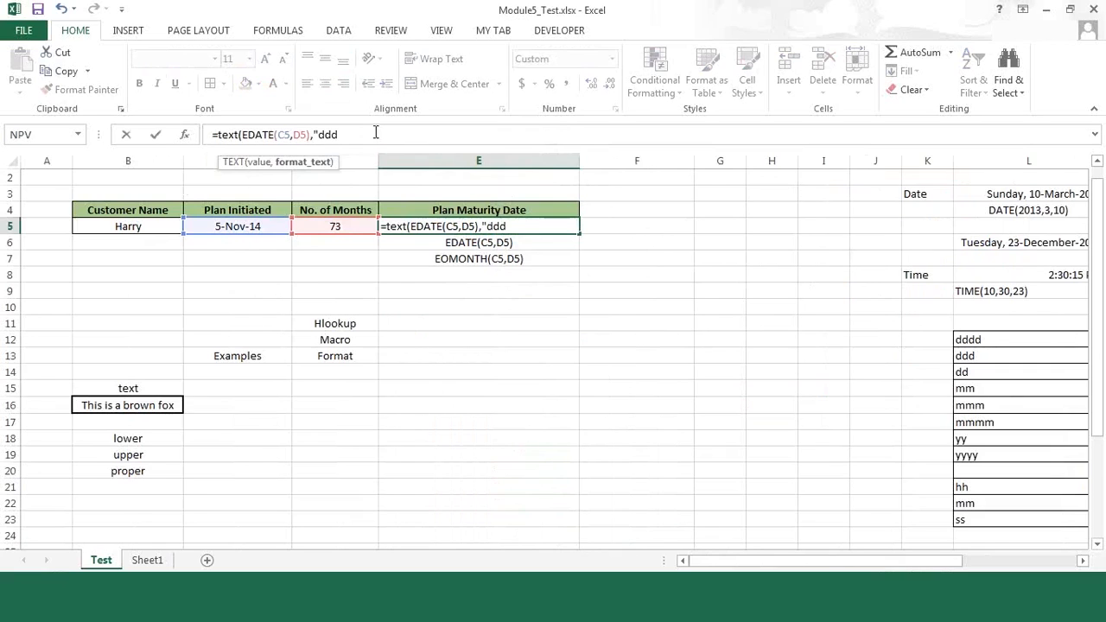
{"action": "type", "text": ", dd-mmm-yy\")"}
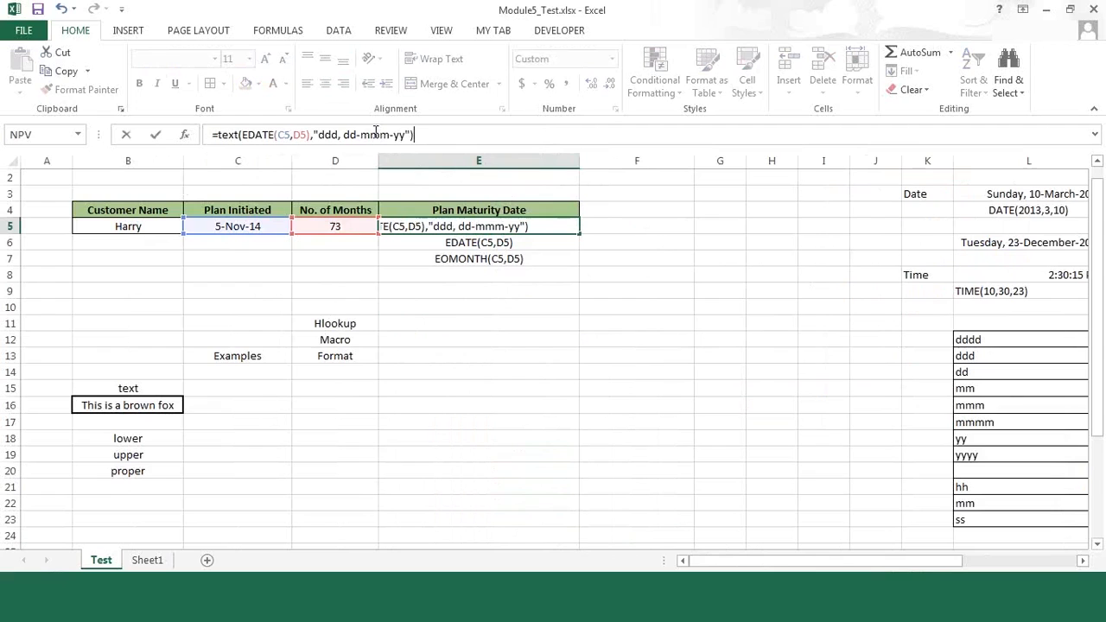
{"action": "key", "text": "Return"}
{"action": "key", "text": "Up"}
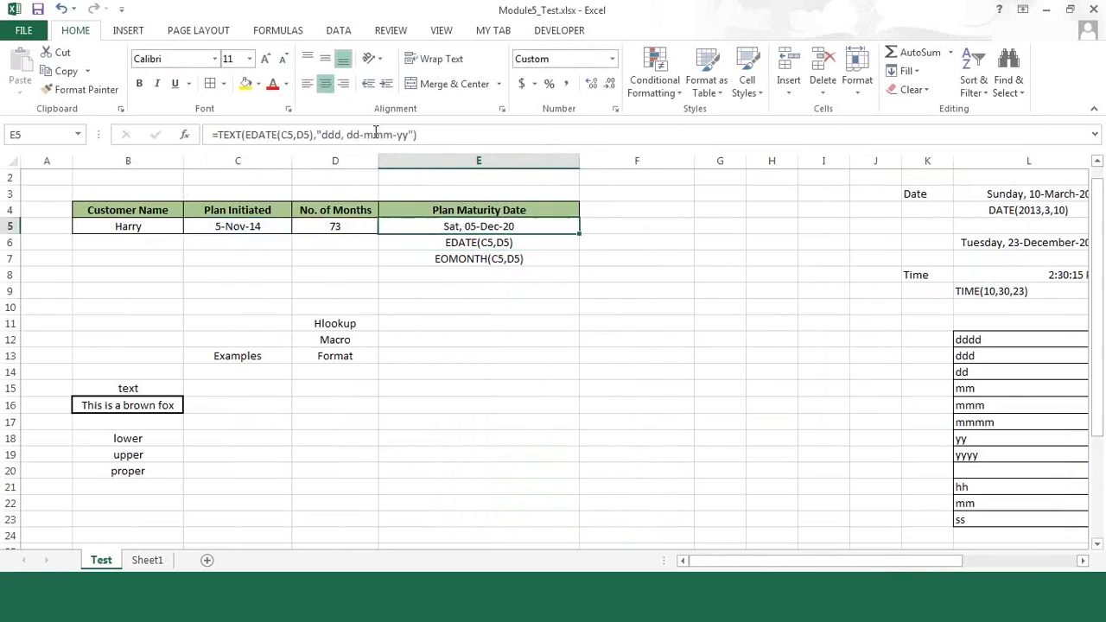
{"action": "left_click", "coordinate": [718, 236]}
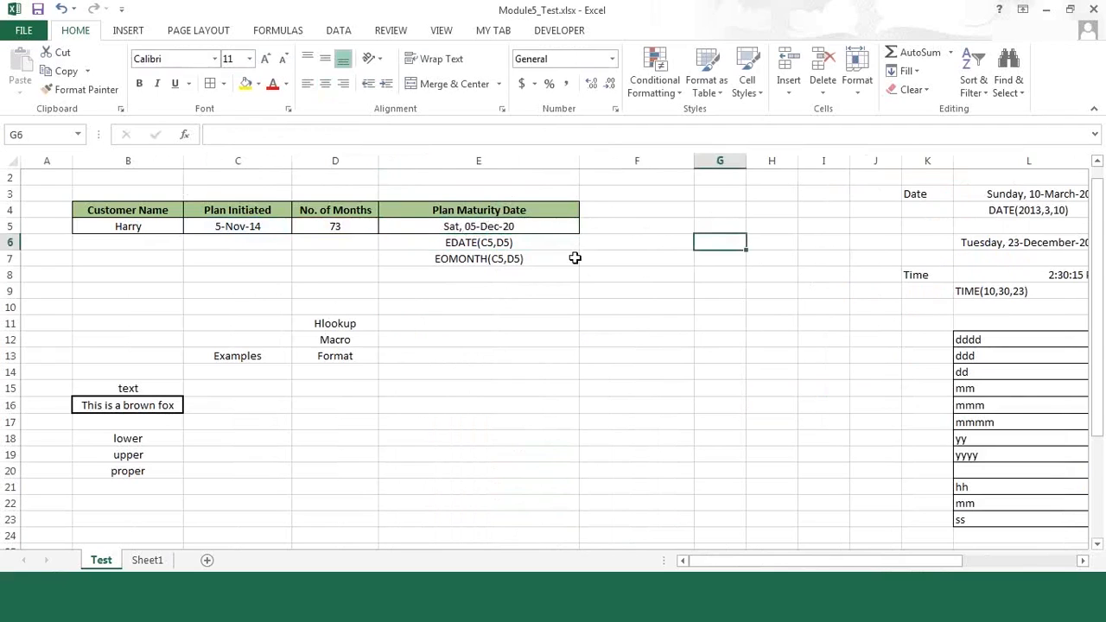
Step: Change the format code in the E5 TEXT formula to "ddd, dd-mmmm-yy" for the full month name
{"action": "left_click", "coordinate": [482, 226]}
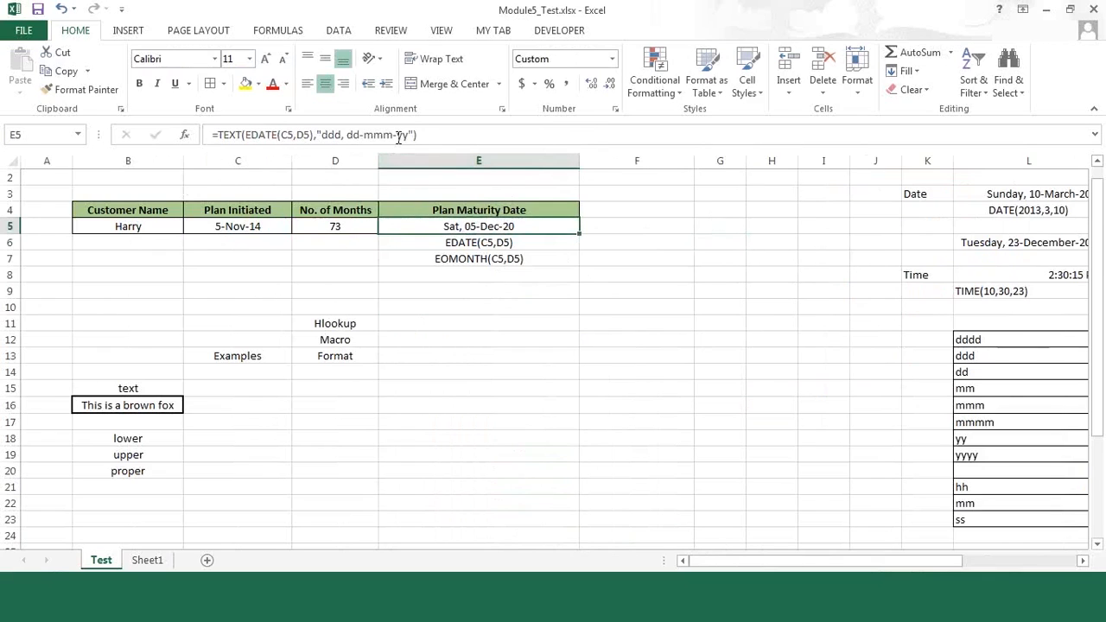
{"action": "left_click", "coordinate": [398, 137]}
{"action": "type", "text": "d"}
{"action": "key", "text": "BackSpace"}
{"action": "type", "text": "m"}
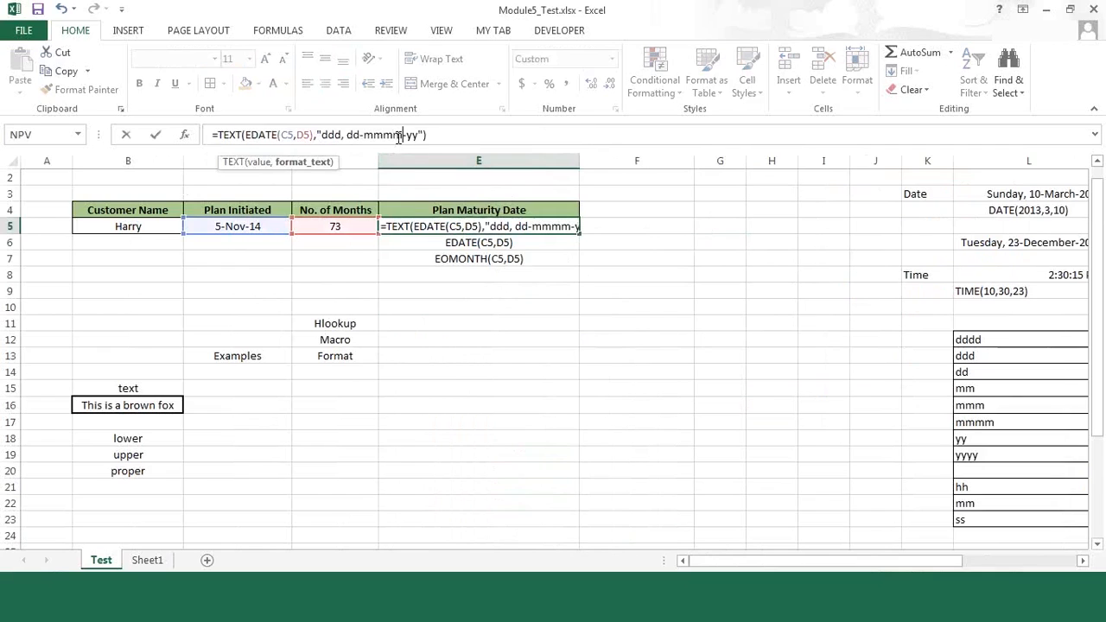
{"action": "key", "text": "Return"}
{"action": "left_click", "coordinate": [736, 238]}
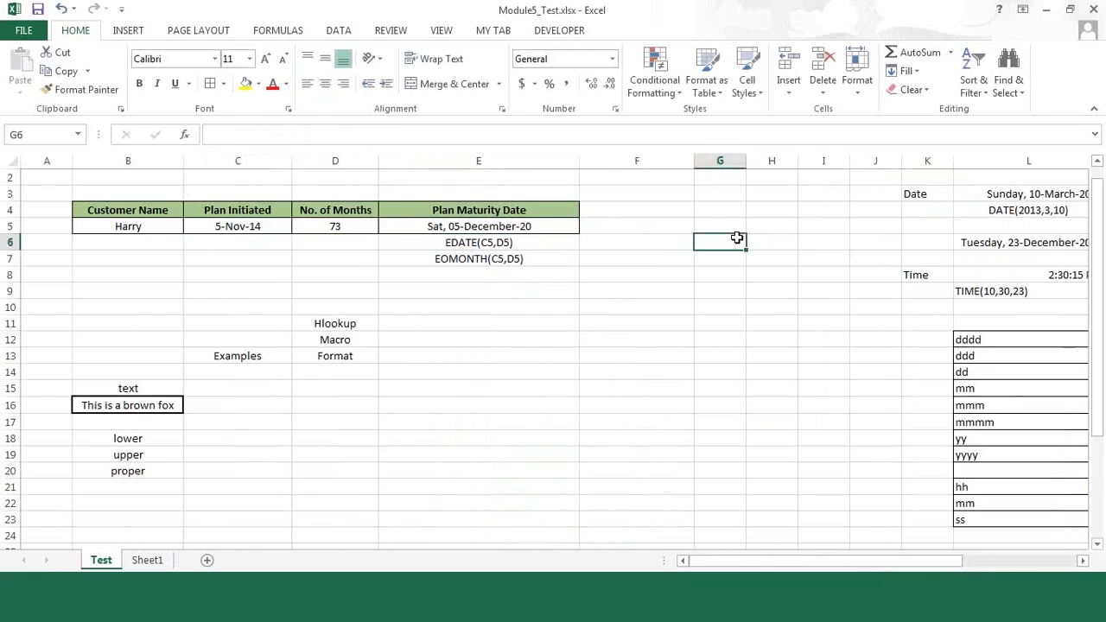
Step: Set the No. of Months in D5 to 75
{"action": "left_click", "coordinate": [463, 223]}
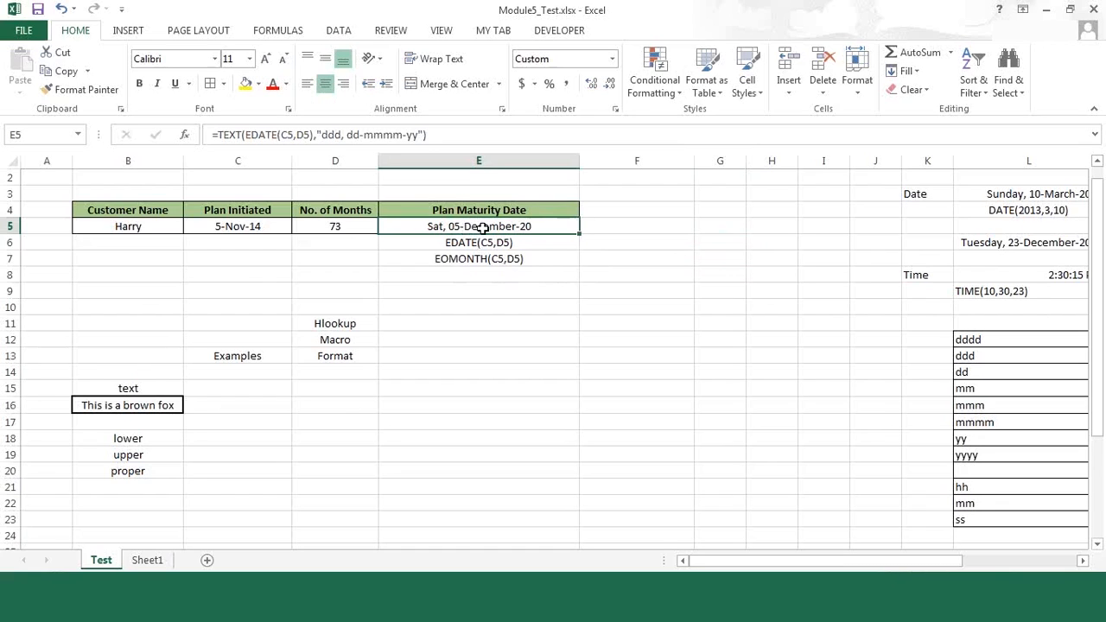
{"action": "left_click", "coordinate": [343, 226]}
{"action": "type", "text": "75"}
{"action": "key", "text": "Return"}
{"action": "left_click", "coordinate": [344, 226]}
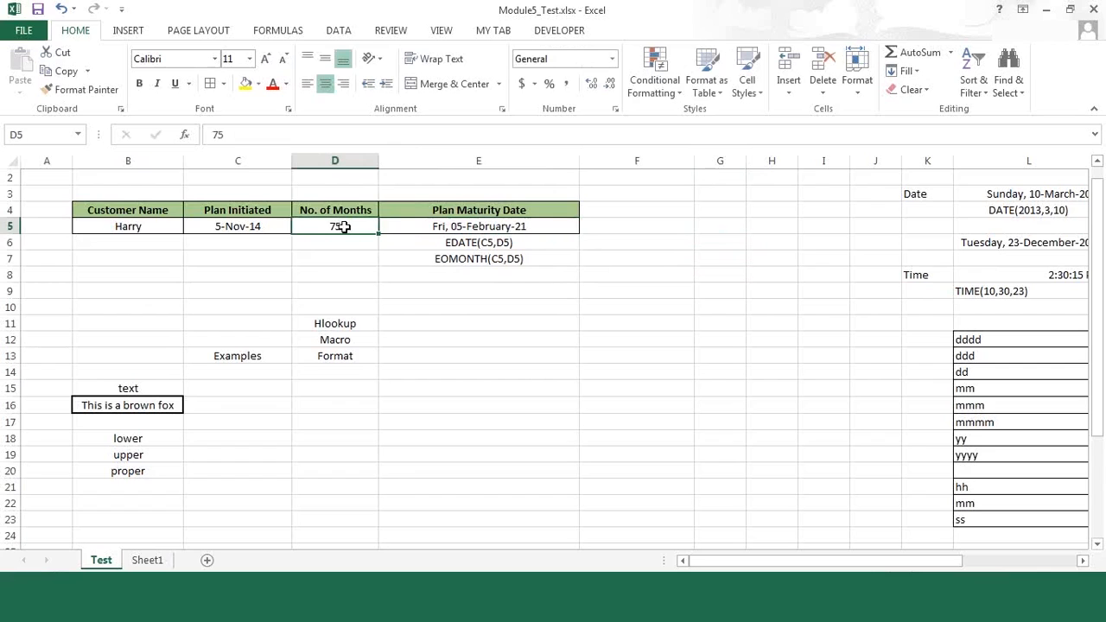
Step: Try to enter =EOMONTH(E5) in F5, beside the Plan Maturity Date cell
{"action": "left_click", "coordinate": [506, 225]}
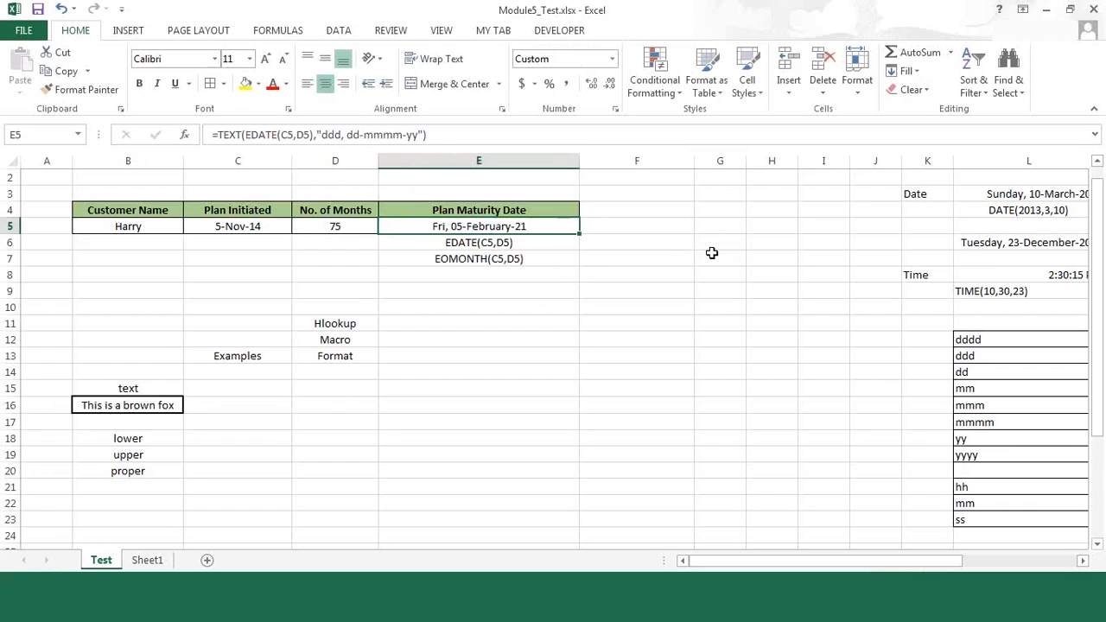
{"action": "key", "text": "Right"}
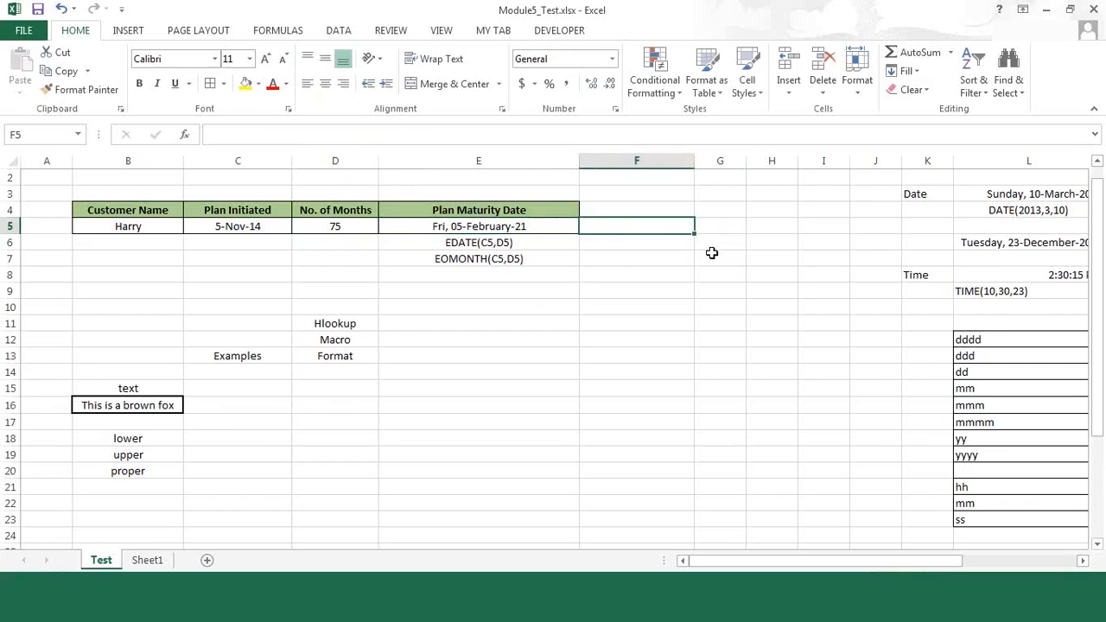
{"action": "type", "text": "="}
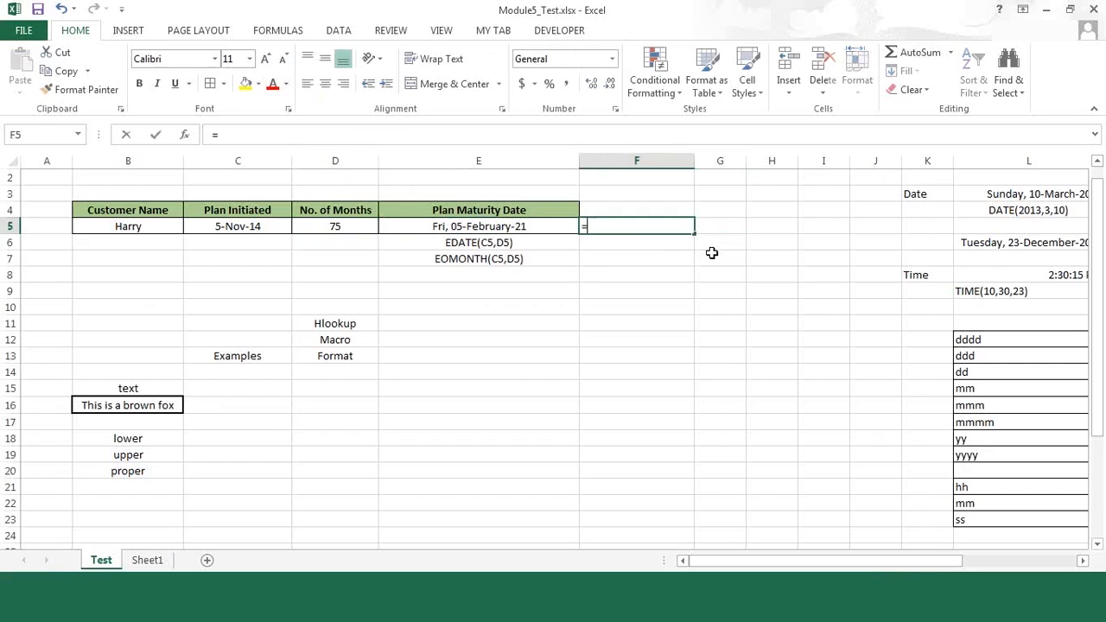
{"action": "type", "text": "eom"}
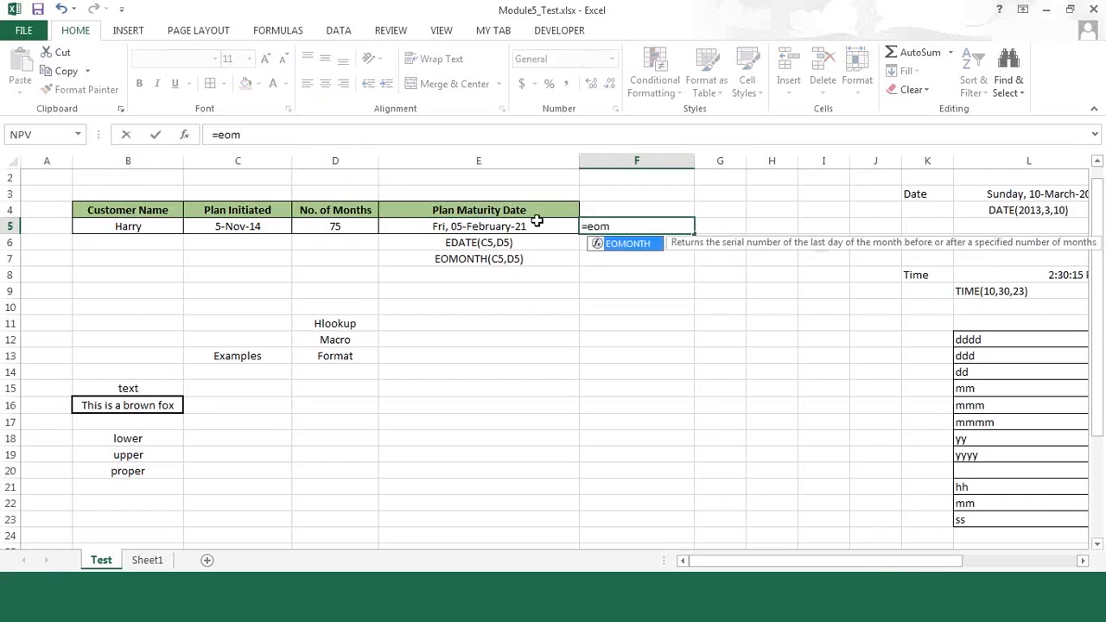
{"action": "key", "text": "Tab"}
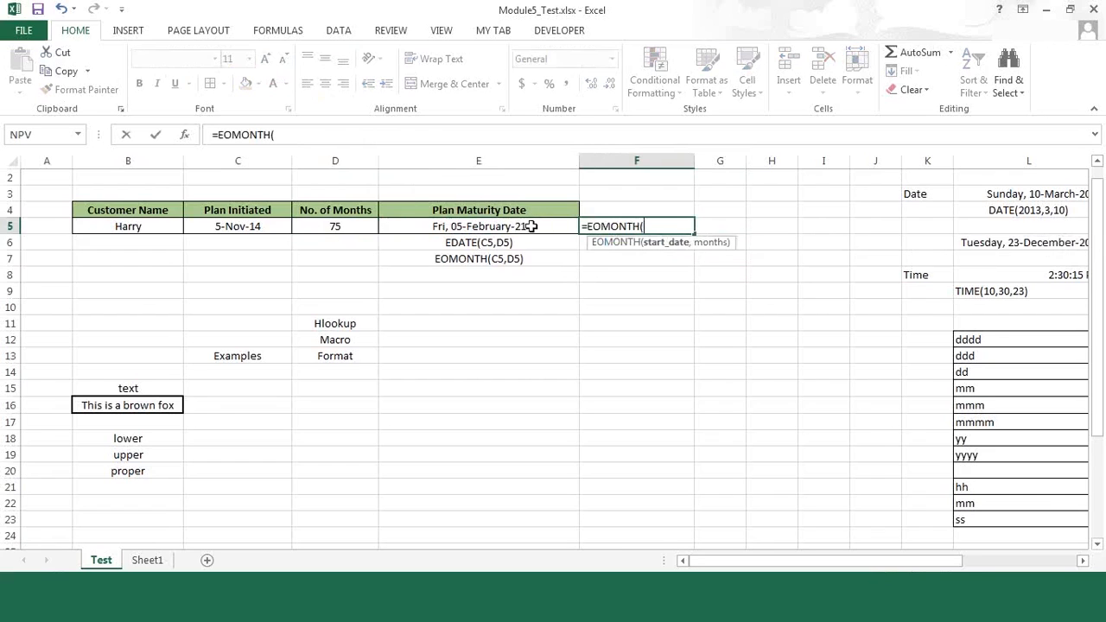
{"action": "left_click", "coordinate": [531, 227]}
{"action": "type", "text": ")"}
{"action": "key", "text": "Return"}
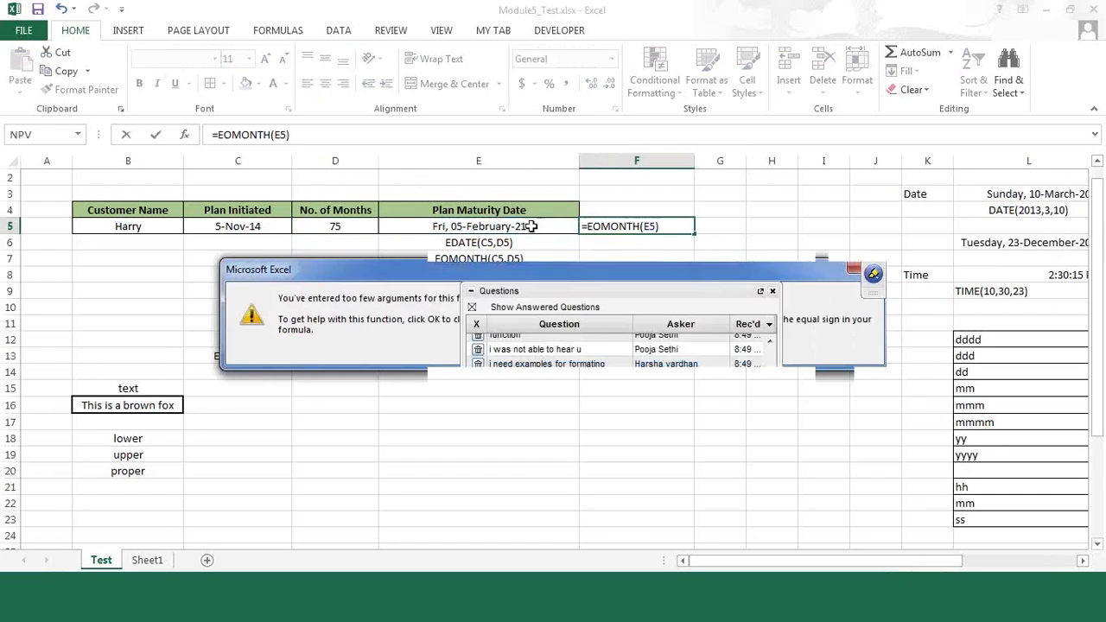
{"action": "key", "text": "Escape"}
{"action": "key", "text": "Escape"}
Step: Enter =EOMONTH(C5,D5) in F5 to calculate the month end from the Plan Initiated date and No. of Months
{"action": "type", "text": "="}
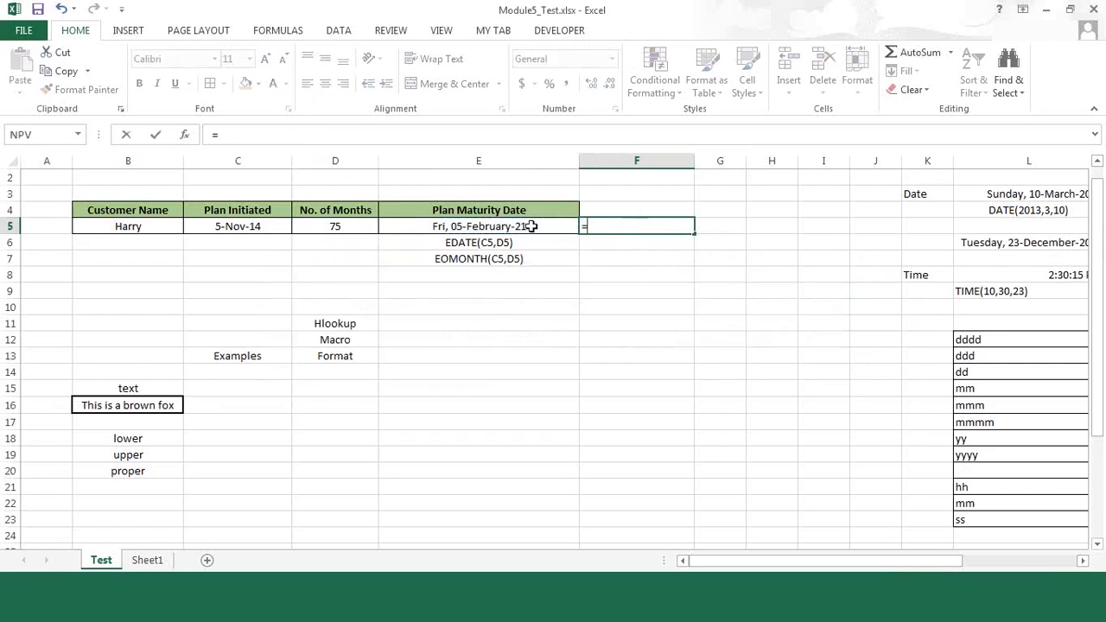
{"action": "type", "text": "oe"}
{"action": "key", "text": "BackSpace"}
{"action": "key", "text": "BackSpace"}
{"action": "type", "text": "eo"}
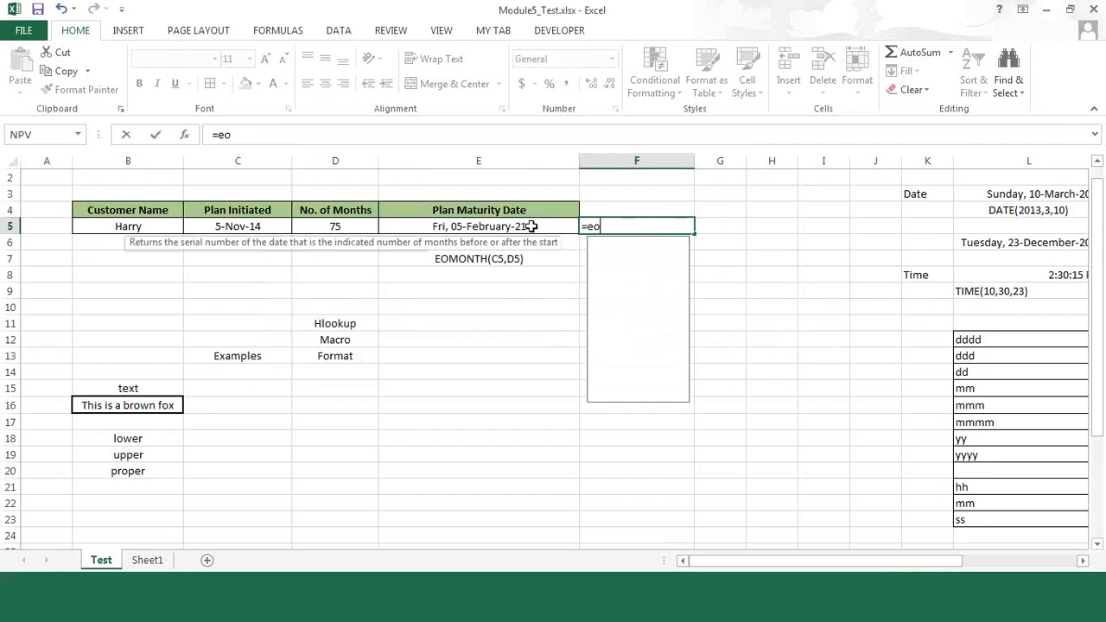
{"action": "key", "text": "Tab"}
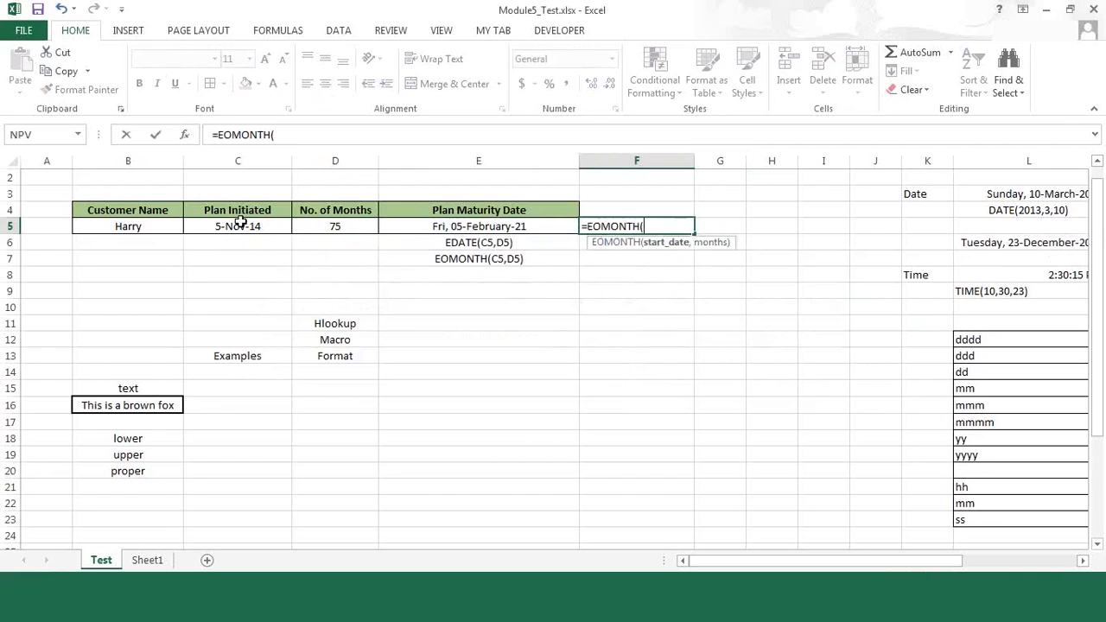
{"action": "left_click", "coordinate": [240, 221]}
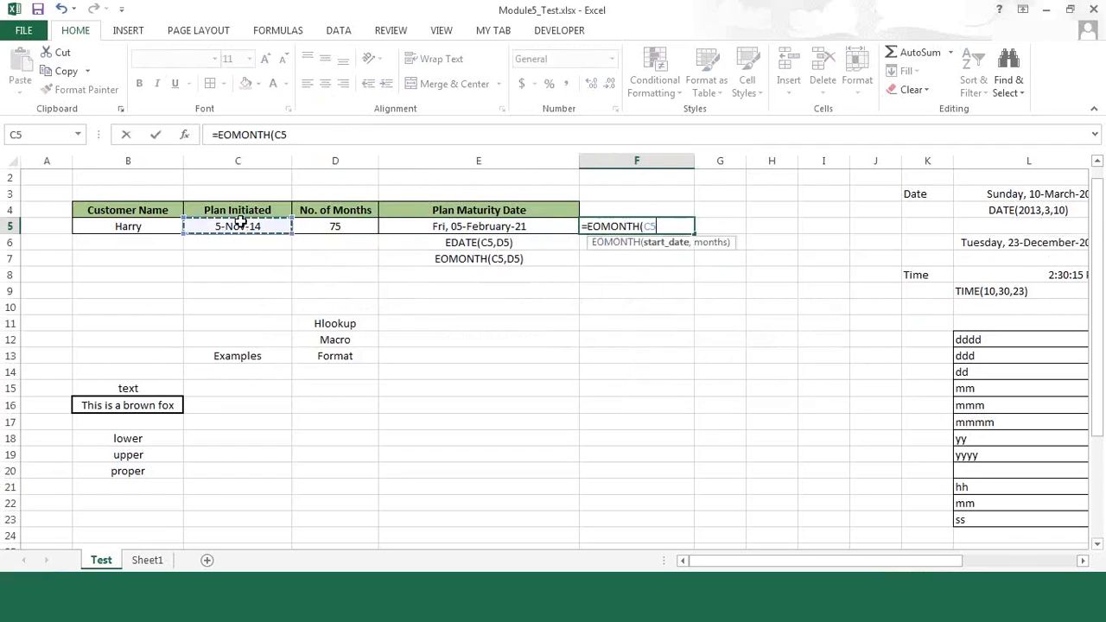
{"action": "type", "text": ","}
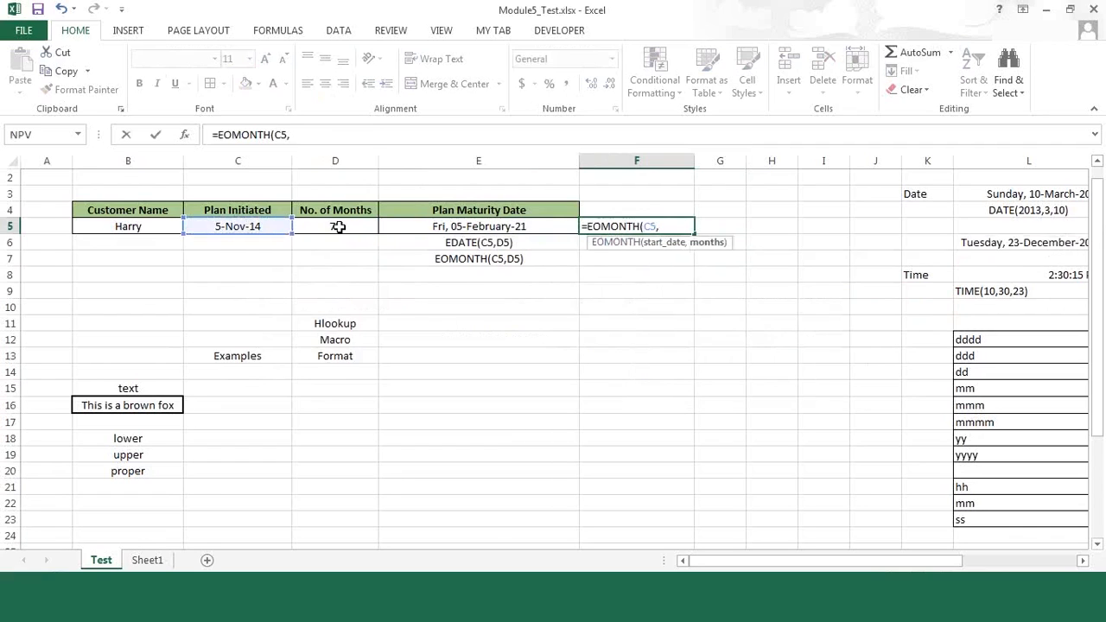
{"action": "left_click", "coordinate": [338, 227]}
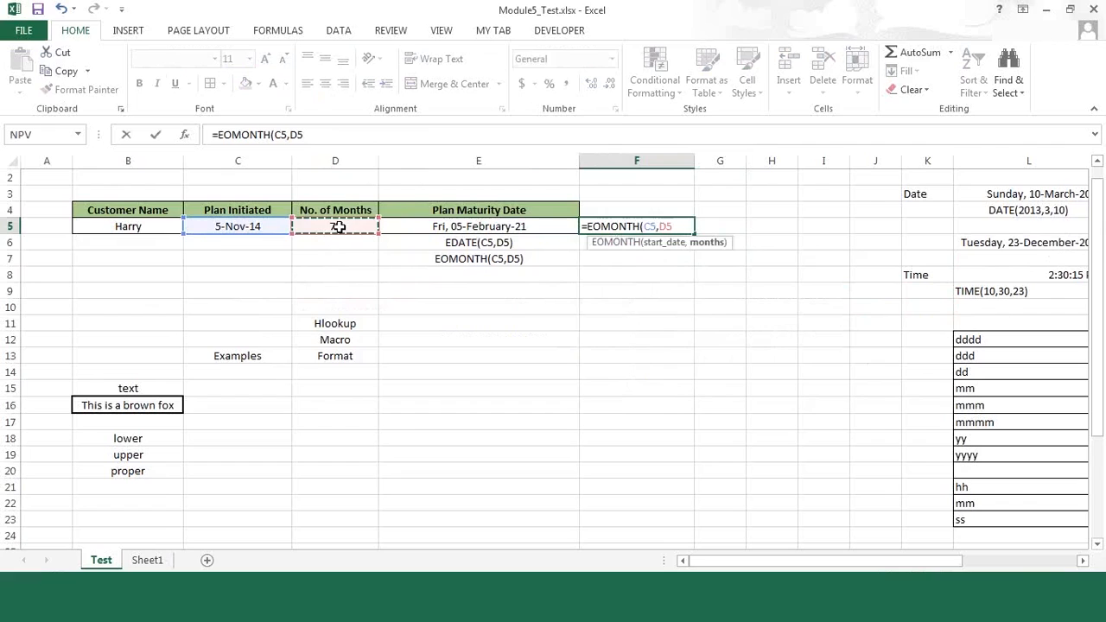
{"action": "type", "text": ")"}
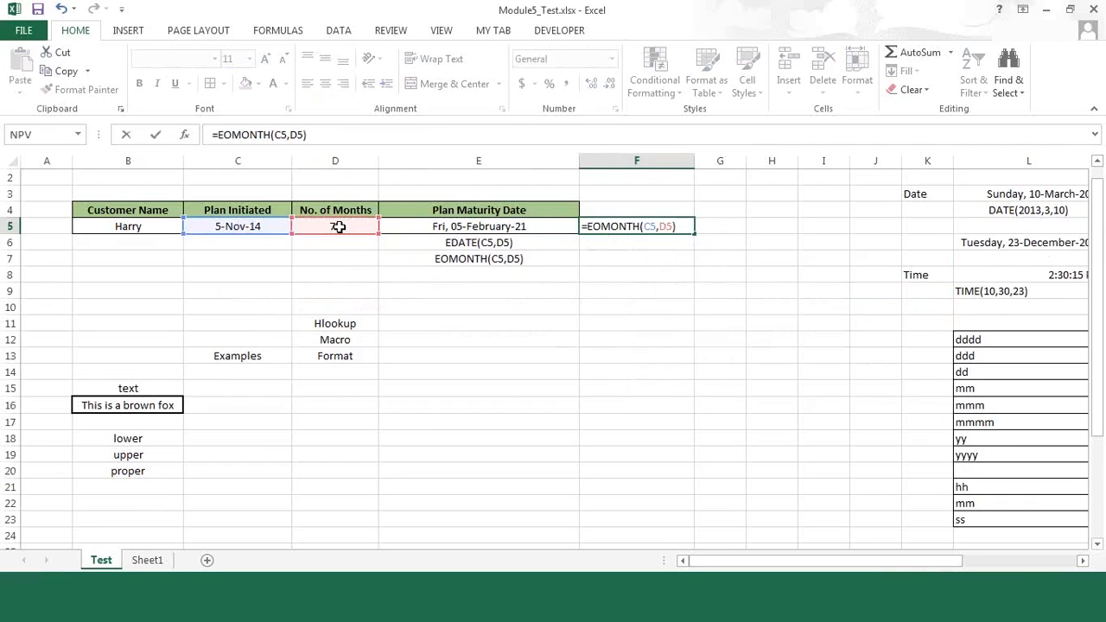
{"action": "key", "text": "ctrl+Return"}
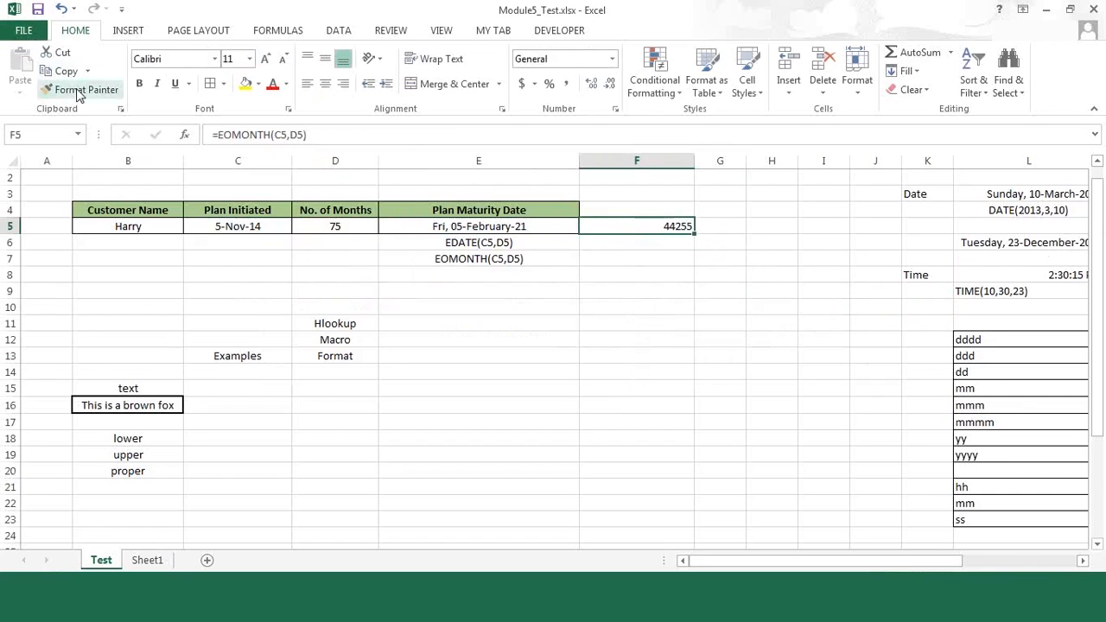
Step: Copy the date formatting of the Plan Initiated cell C5 onto the EOMONTH result in F5
{"action": "left_click", "coordinate": [469, 228]}
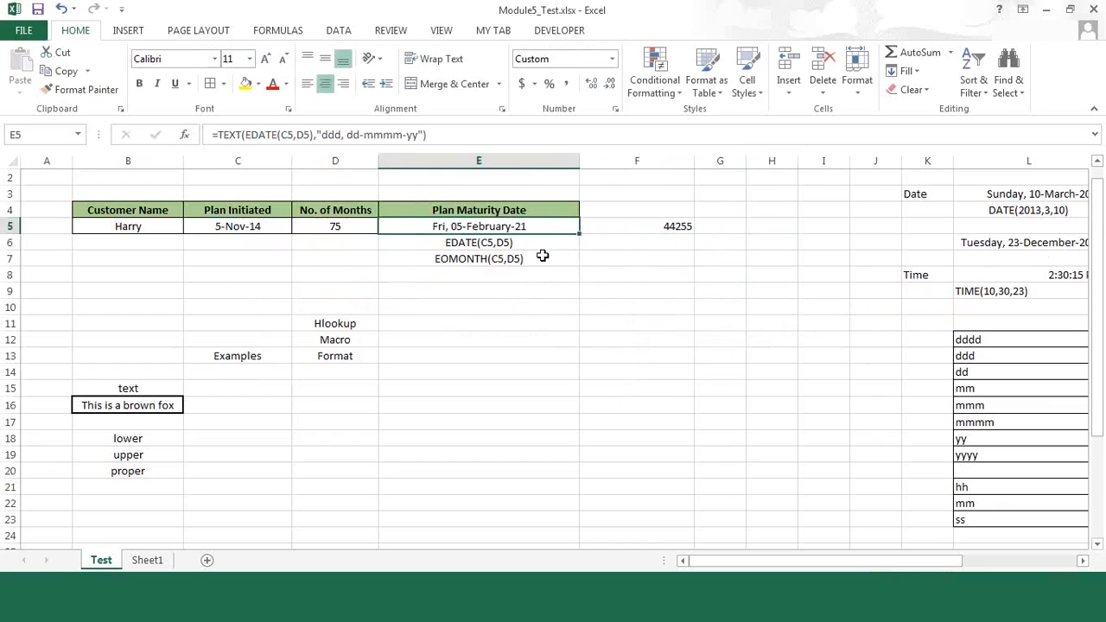
{"action": "left_click", "coordinate": [644, 226]}
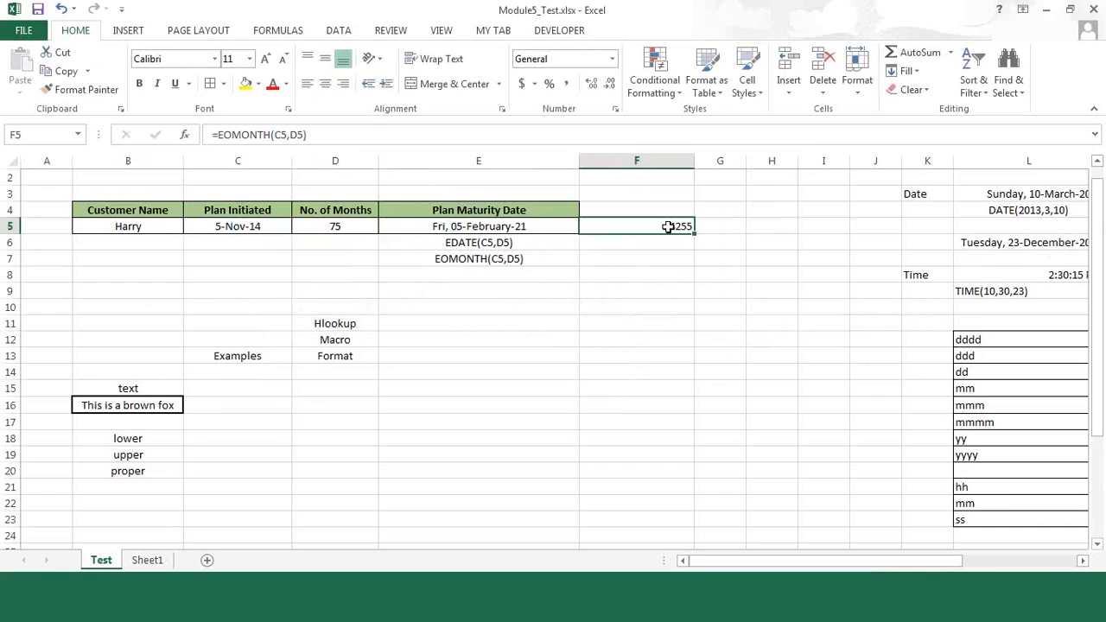
{"action": "left_click", "coordinate": [229, 223]}
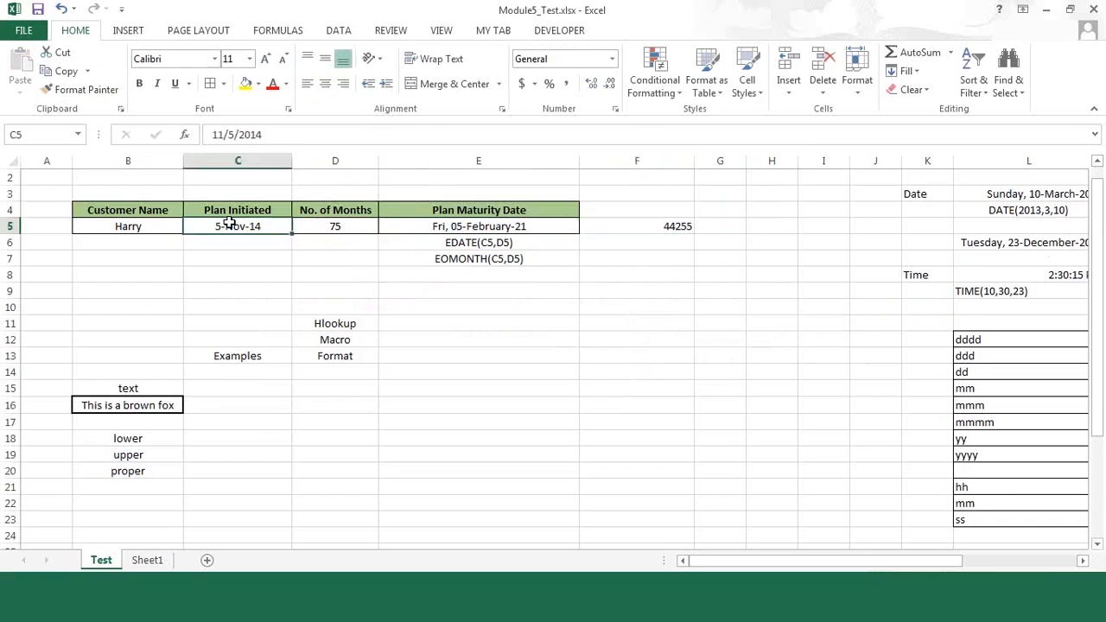
{"action": "left_click", "coordinate": [92, 93]}
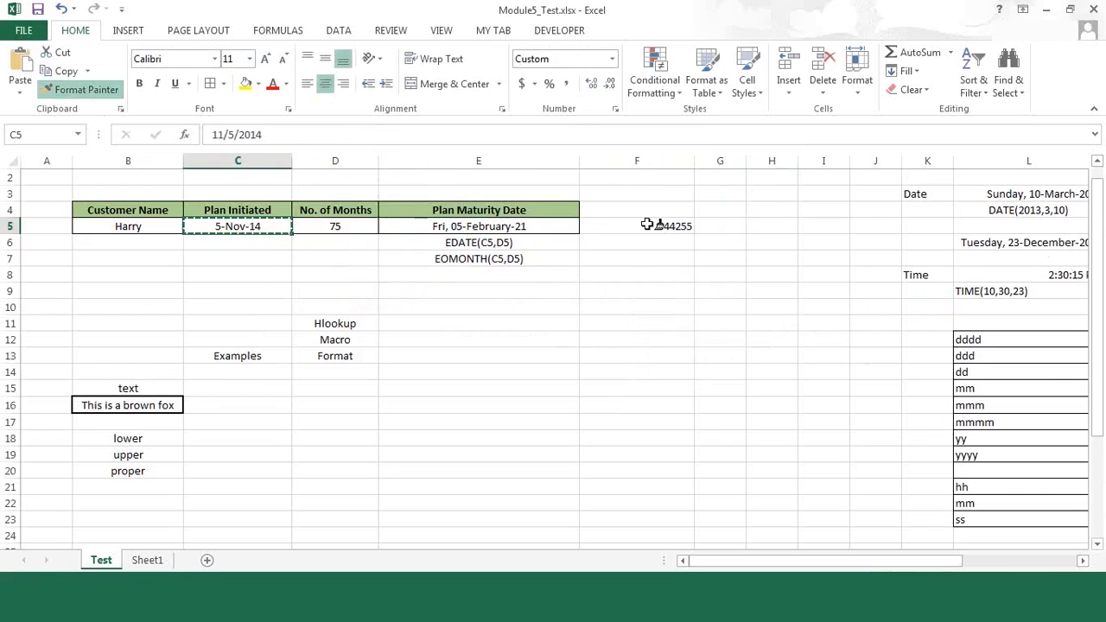
{"action": "left_click", "coordinate": [647, 225]}
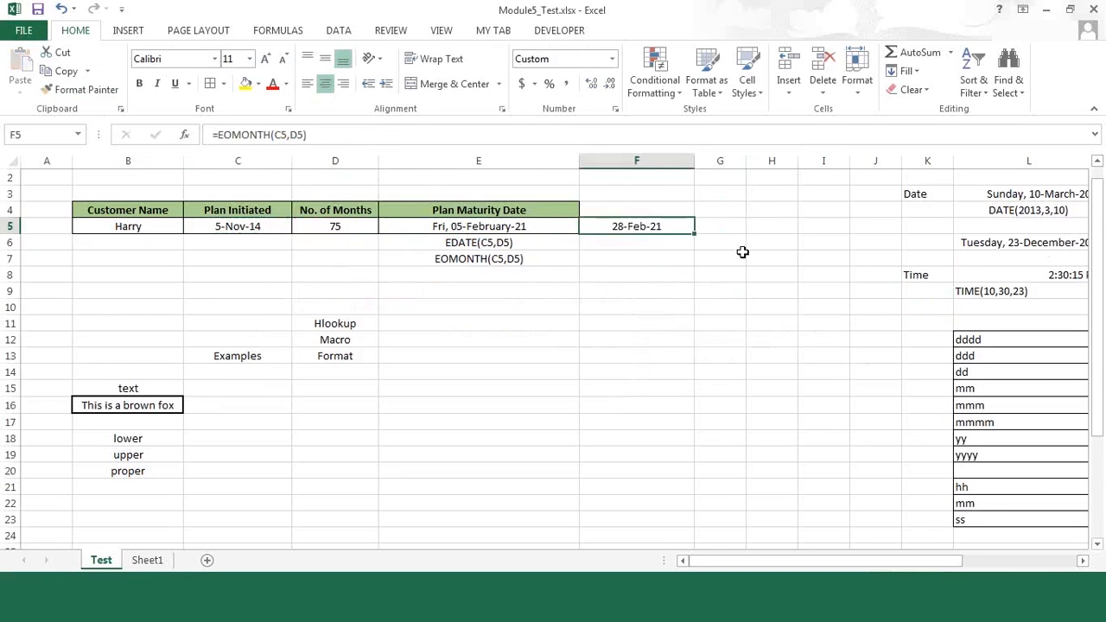
{"action": "left_click", "coordinate": [742, 252]}
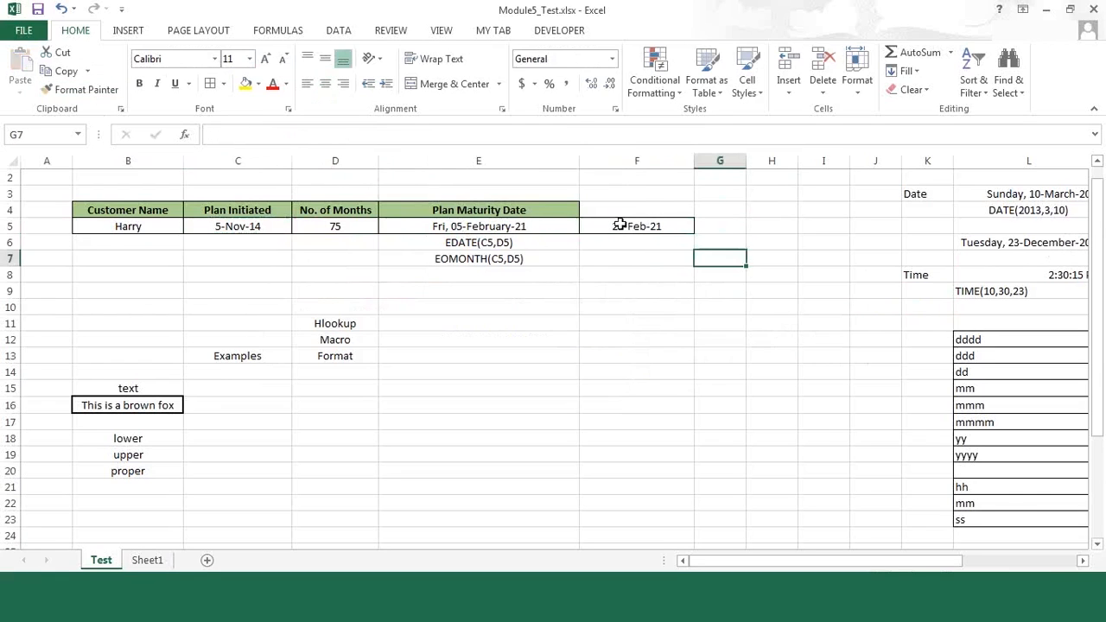
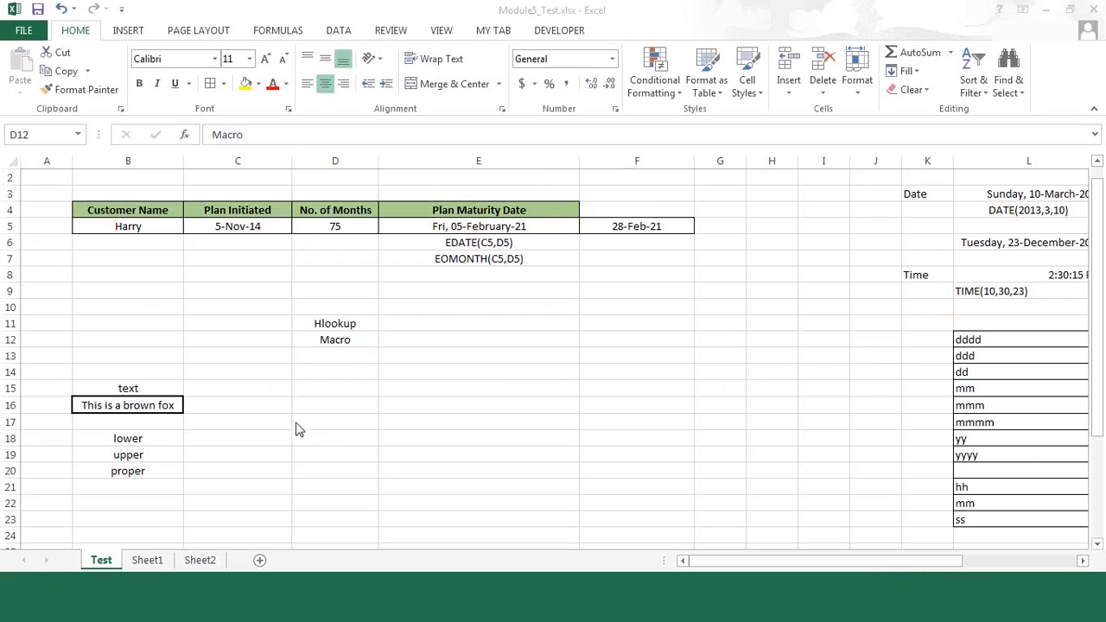
{"action": "left_click", "coordinate": [340, 335]}
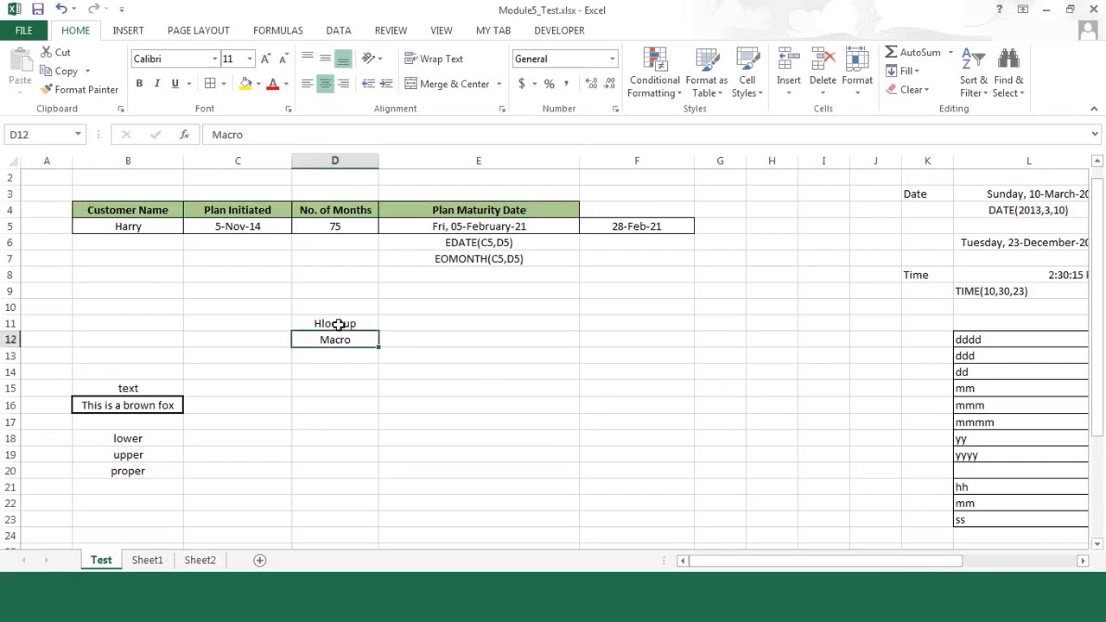
{"action": "key", "text": "Up"}
{"action": "key", "text": "Down"}
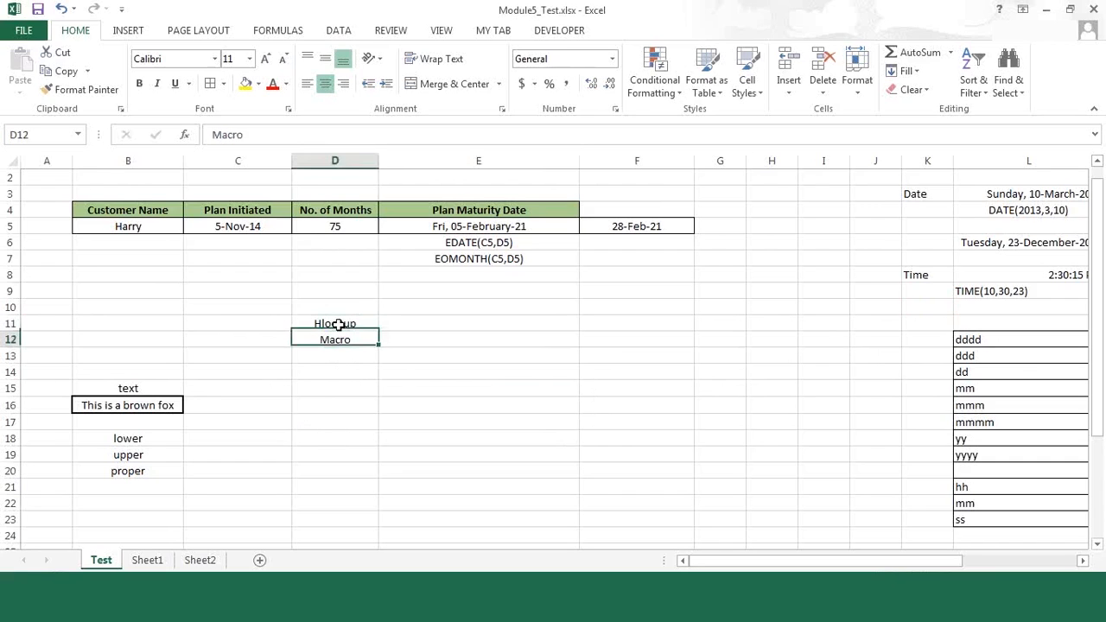
{"action": "left_click", "coordinate": [342, 322]}
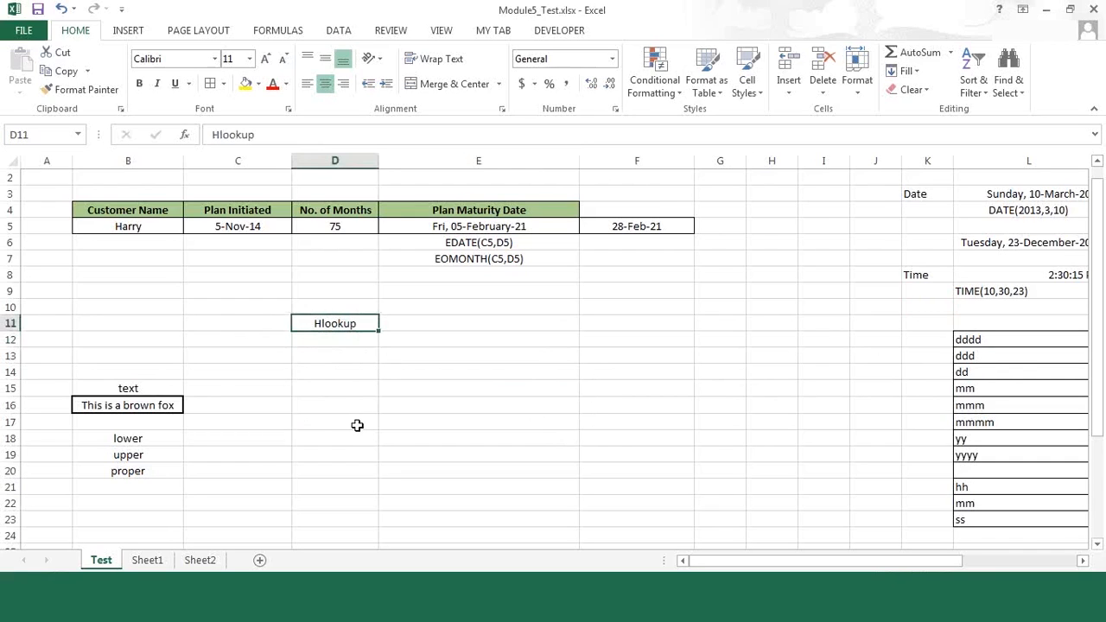
Step: Switch to Sheet2 and examine the fruit-by-month table in C2:F7
{"action": "left_click", "coordinate": [204, 562]}
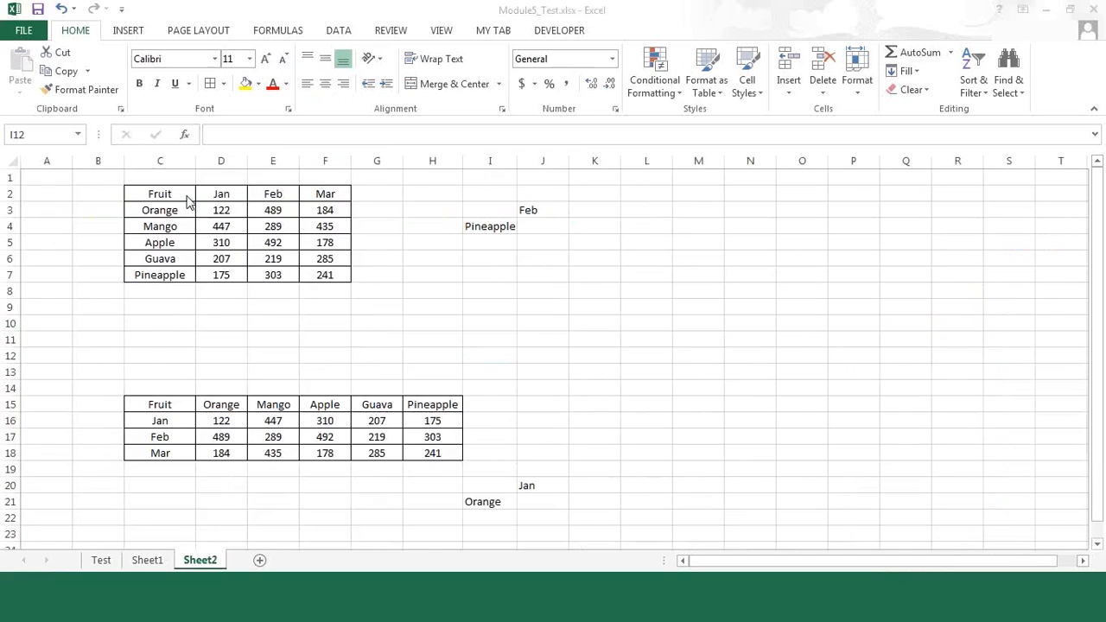
{"action": "left_click_drag", "start_coordinate": [160, 193], "coordinate": [363, 316]}
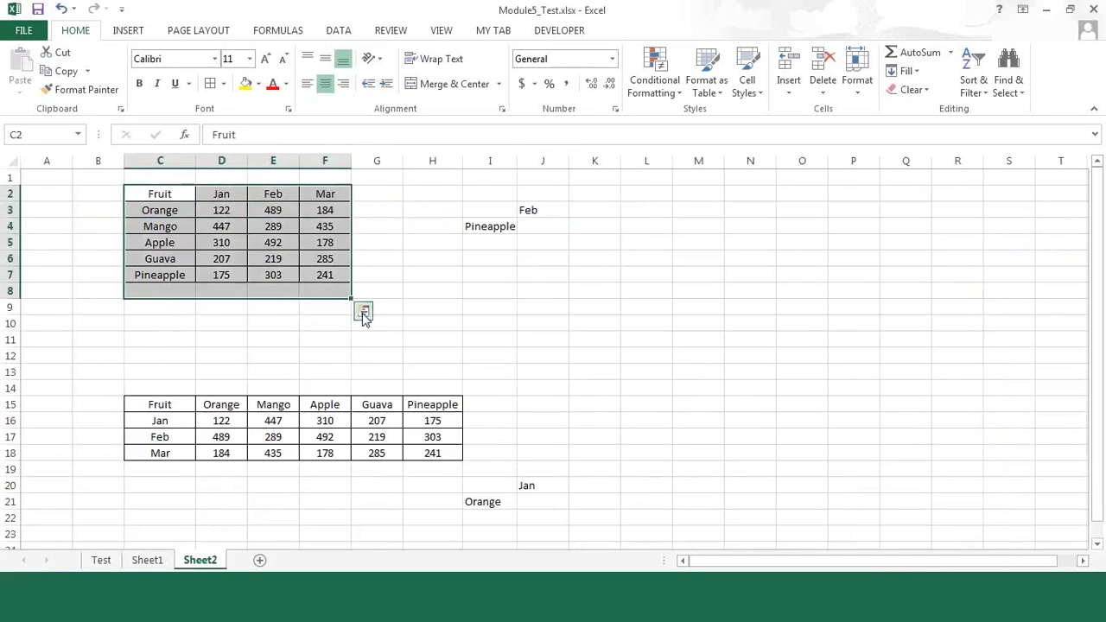
{"action": "left_click", "coordinate": [173, 210]}
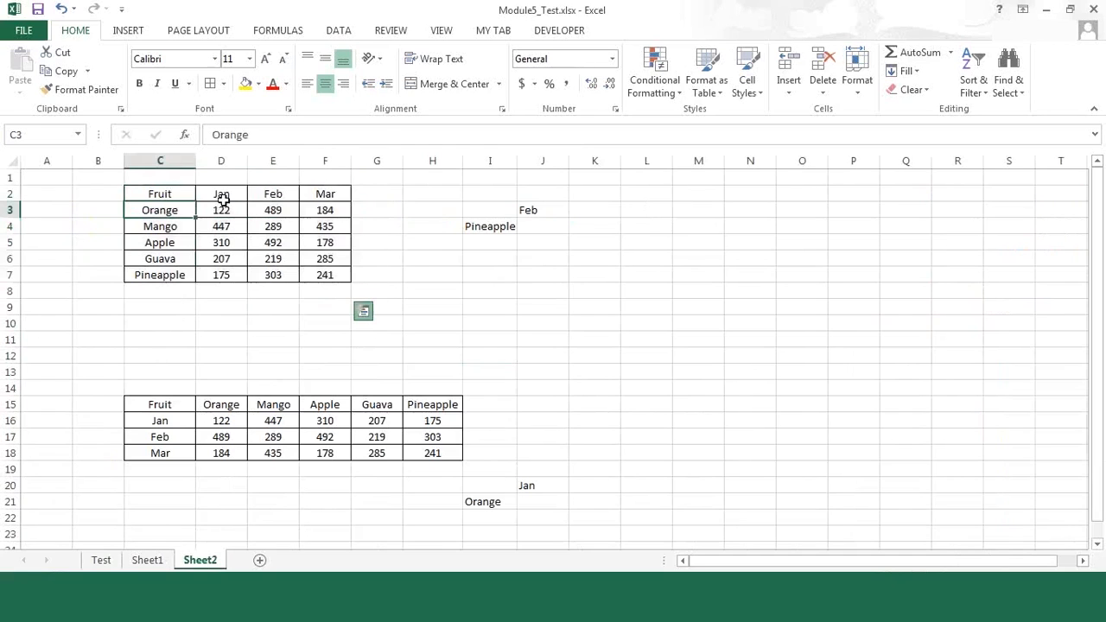
{"action": "left_click_drag", "start_coordinate": [221, 194], "coordinate": [341, 275]}
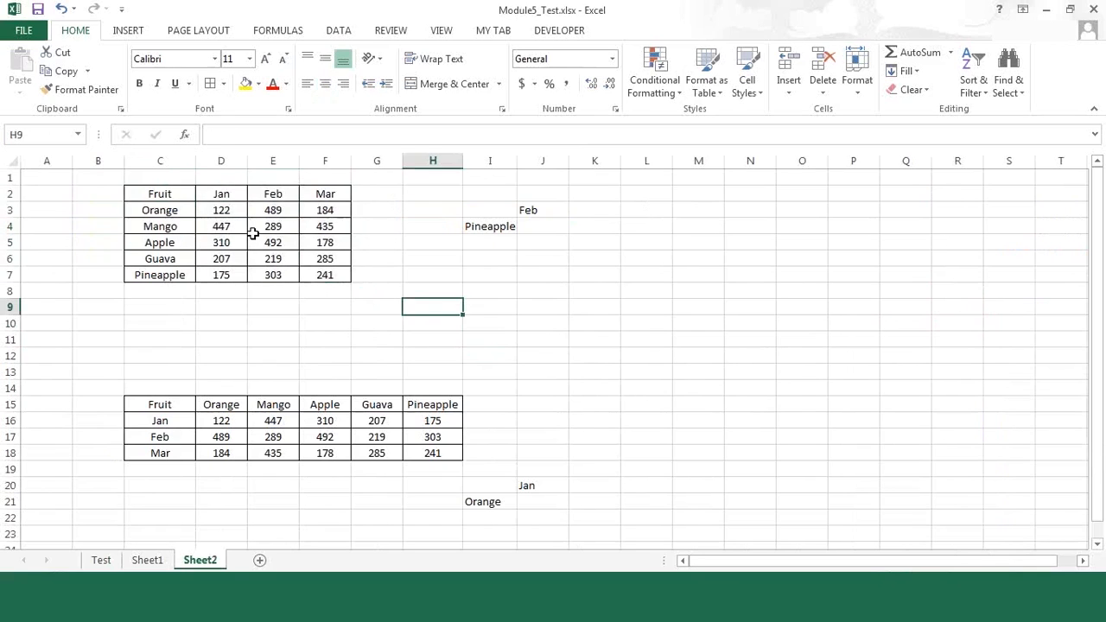
{"action": "left_click", "coordinate": [541, 225]}
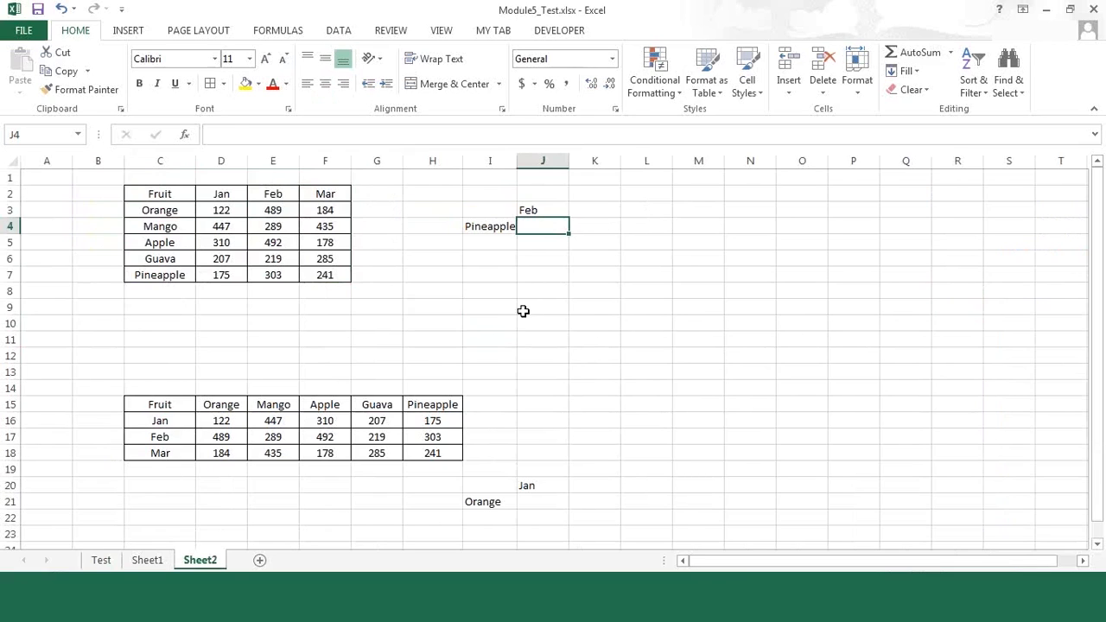
{"action": "type", "text": "="}
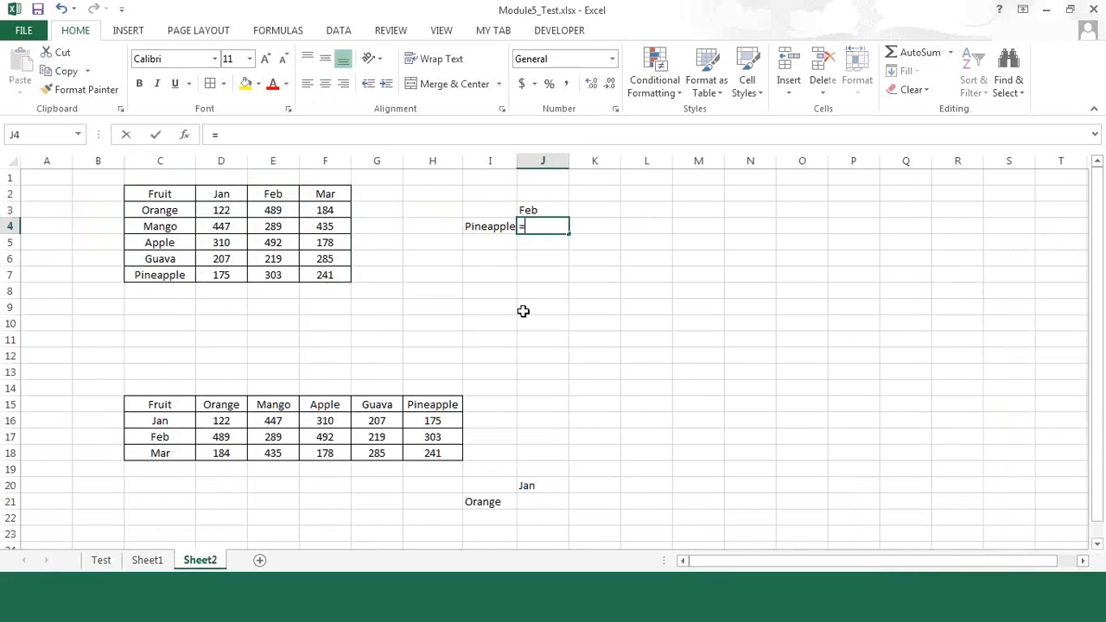
{"action": "type", "text": "vlo"}
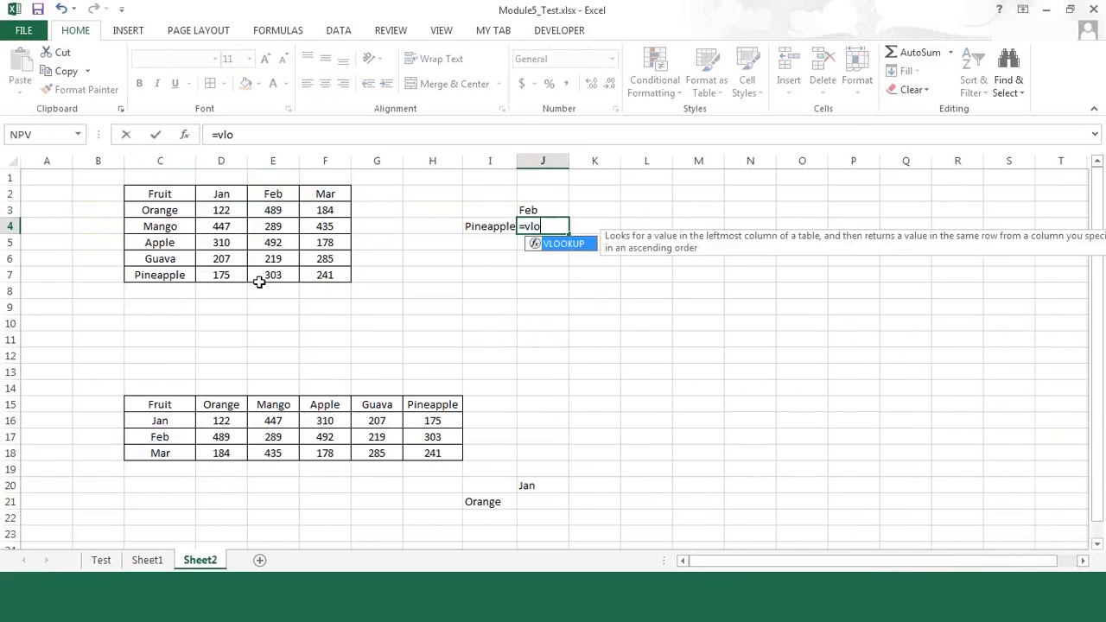
{"action": "key", "text": "Tab"}
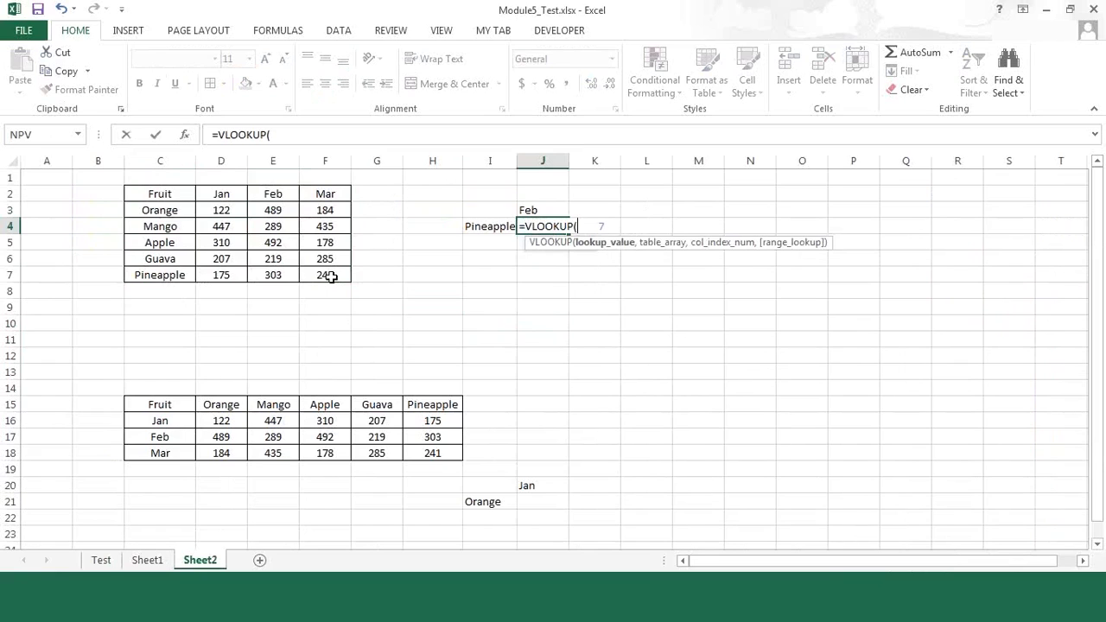
{"action": "left_click_drag", "start_coordinate": [160, 210], "coordinate": [331, 277]}
{"action": "key", "text": "F4"}
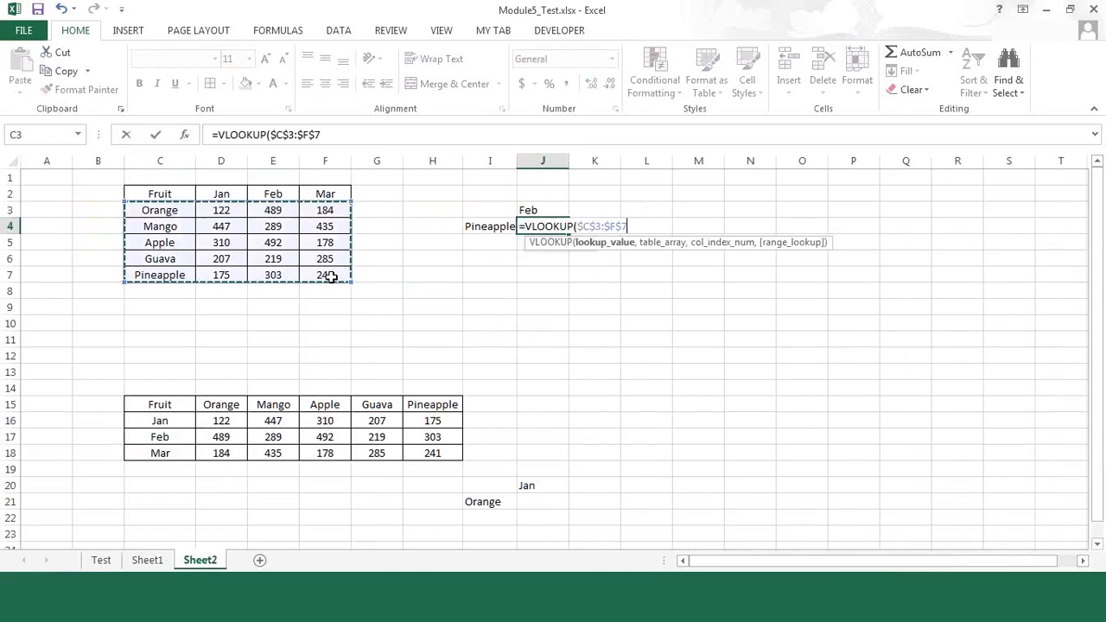
{"action": "type", "text": ","}
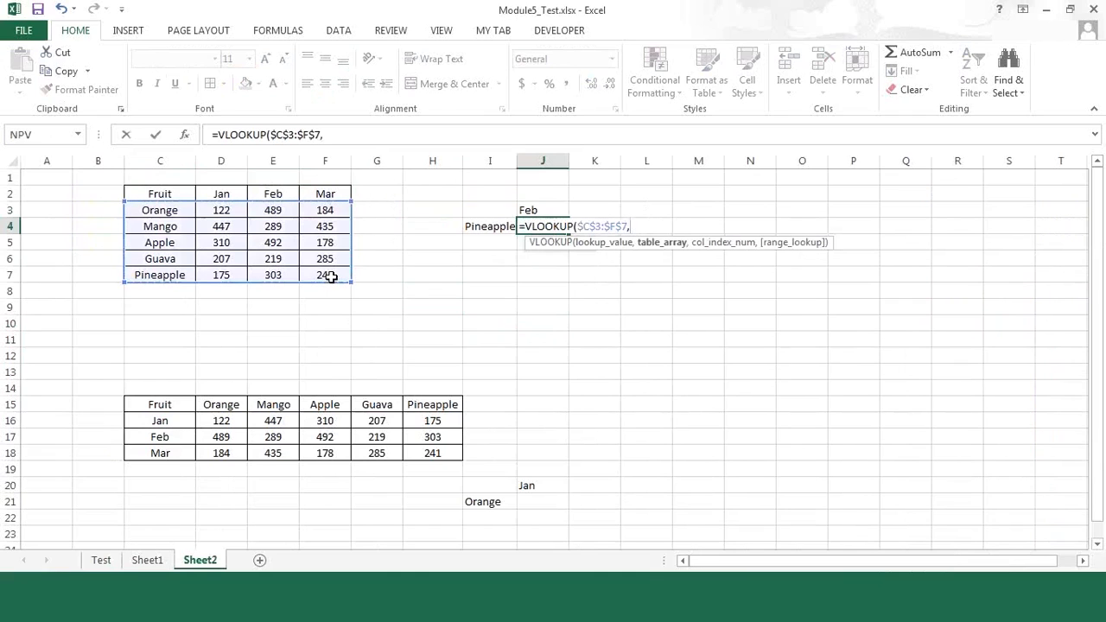
{"action": "key", "text": "Escape"}
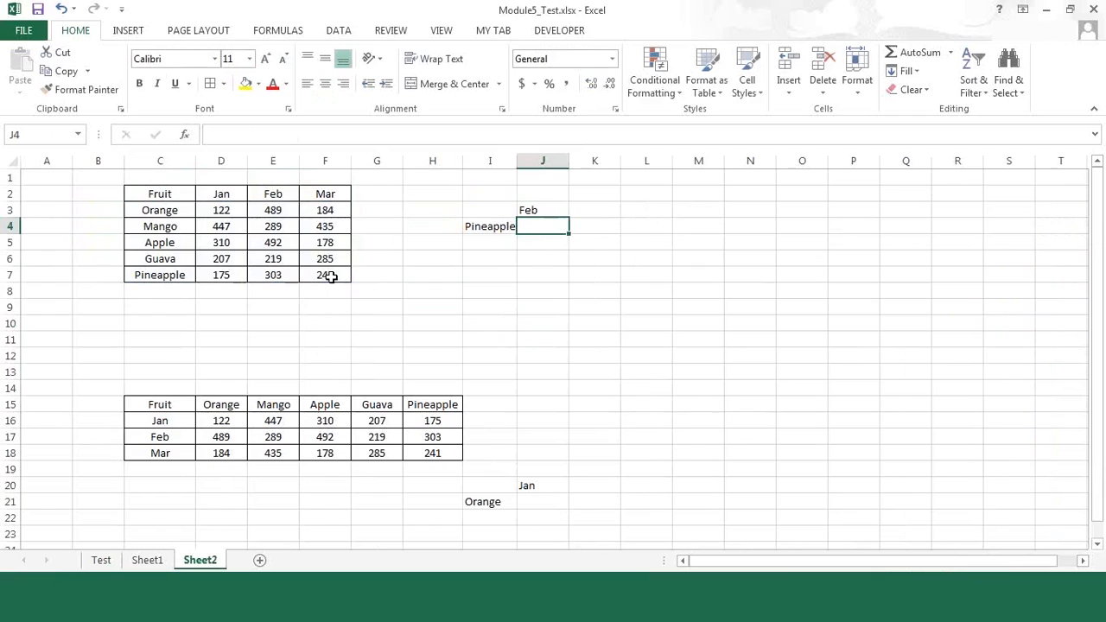
Step: Enter =VLOOKUP(I4,C3:F7,3,0) in J4 to look up the Feb value for Pineapple
{"action": "type", "text": "="}
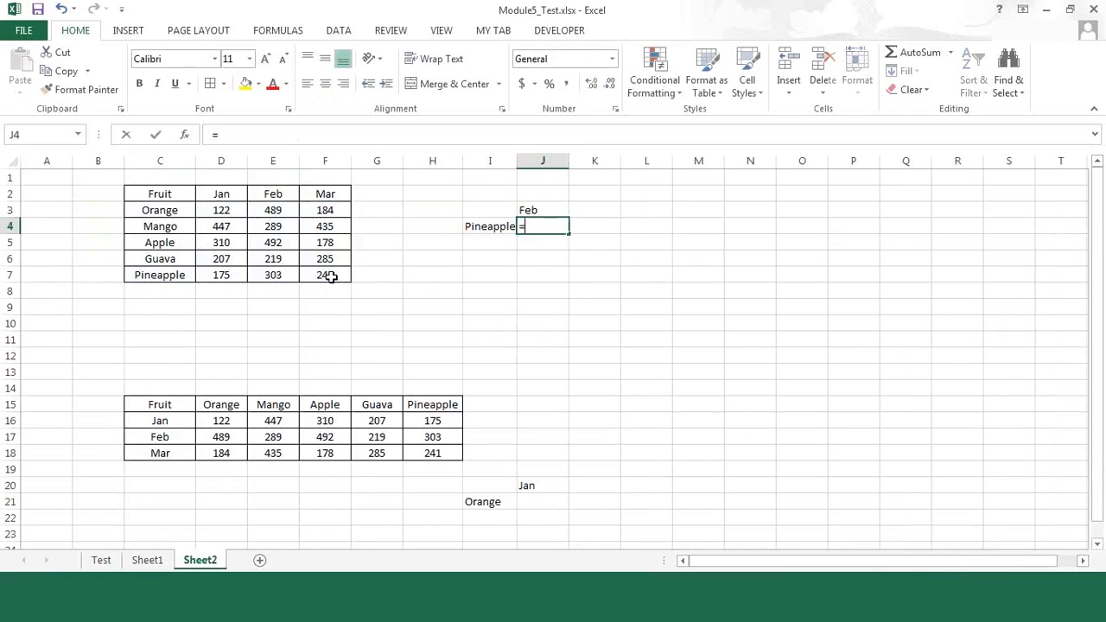
{"action": "type", "text": "v"}
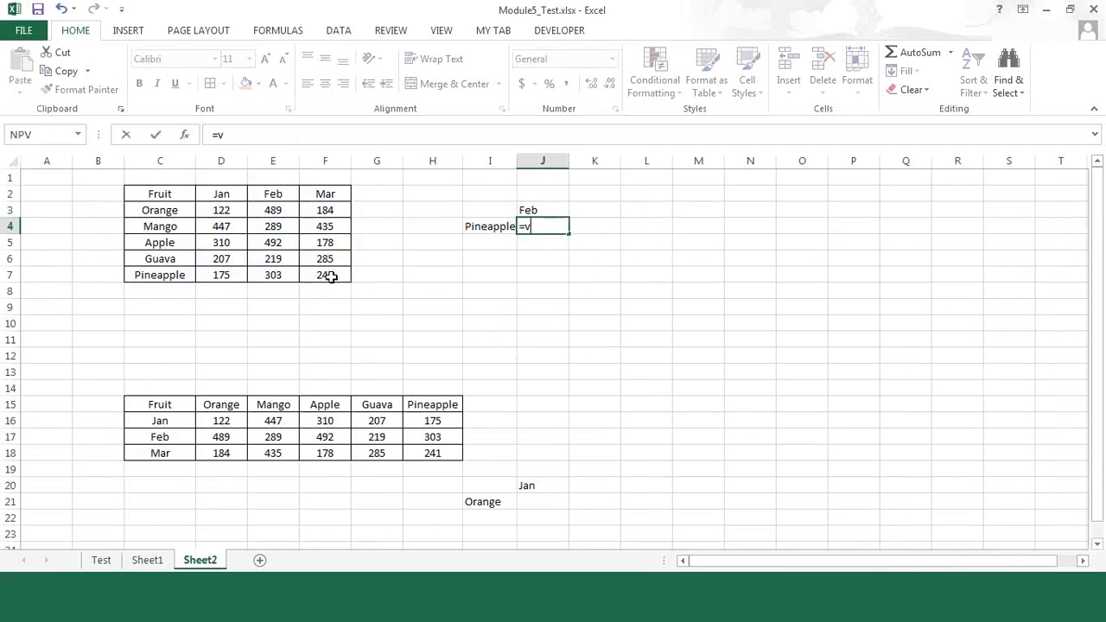
{"action": "type", "text": "lo"}
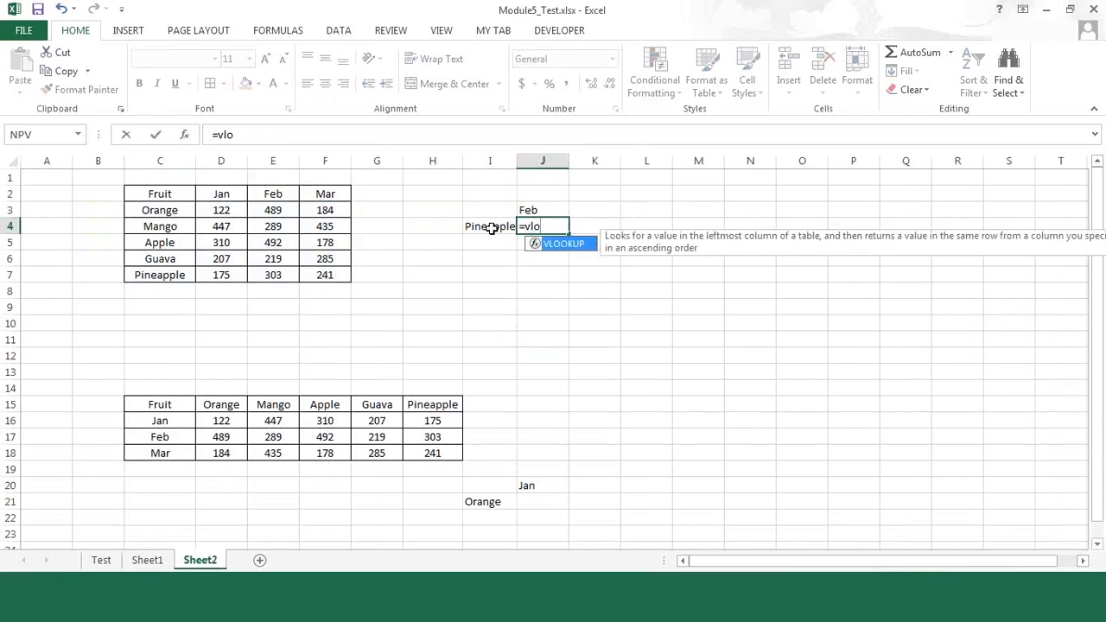
{"action": "key", "text": "Tab"}
{"action": "type", "text": "I4,"}
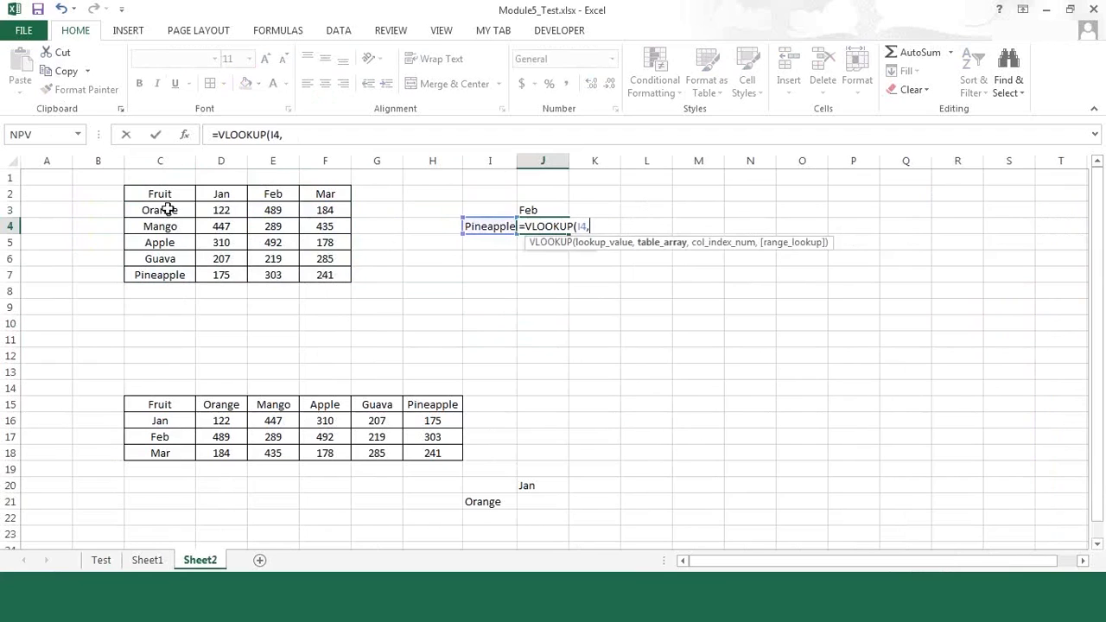
{"action": "left_click_drag", "start_coordinate": [167, 209], "coordinate": [338, 269]}
{"action": "type", "text": ","}
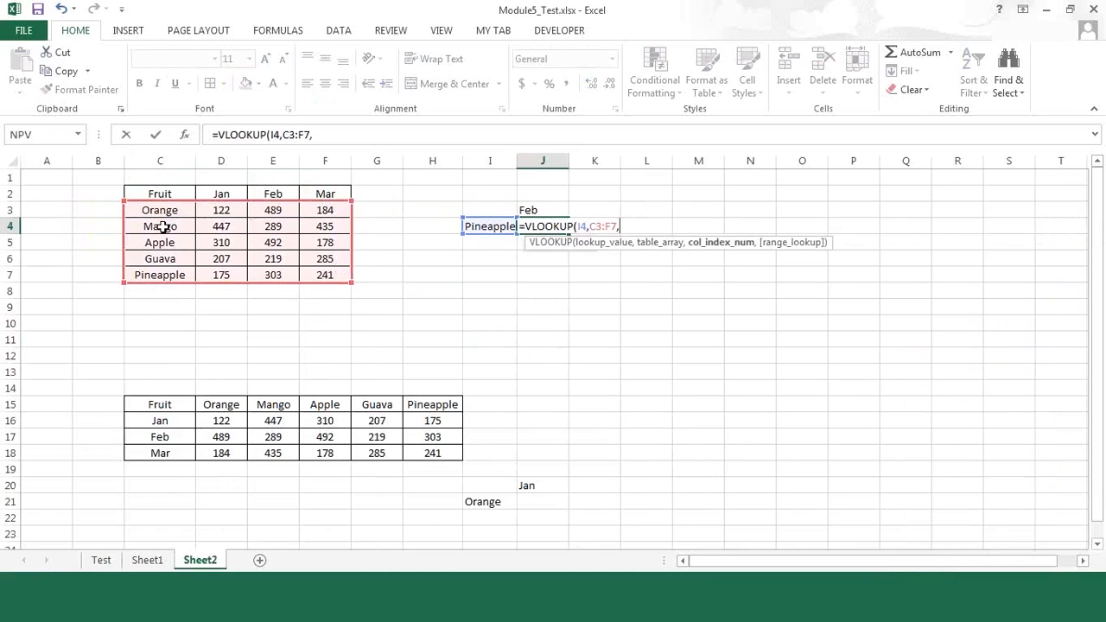
{"action": "type", "text": "3,00)"}
{"action": "key", "text": "Return"}
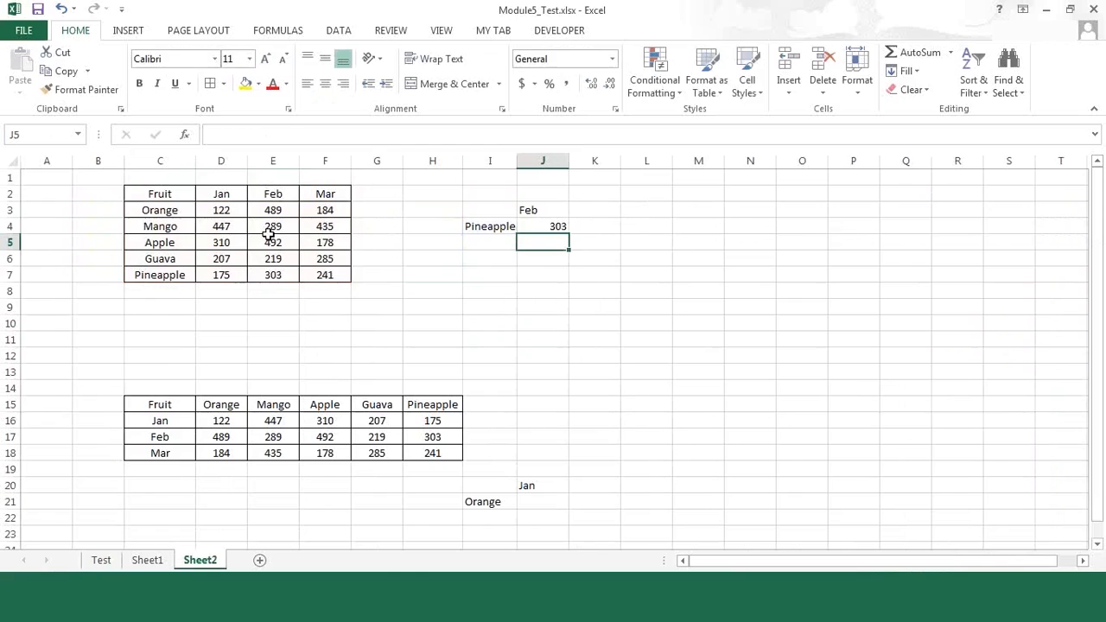
{"action": "key", "text": "Up"}
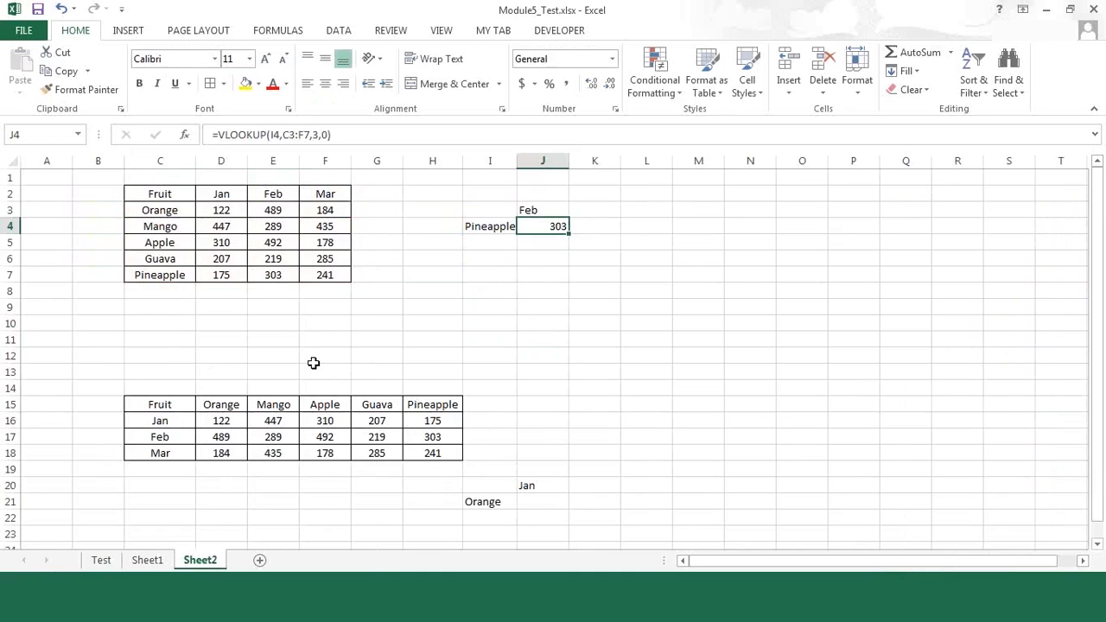
Step: Enter =HLOOKUP(I21,D15:H18,2,0) in J21 to look up the Jan value for Orange in the horizontal table
{"action": "left_click", "coordinate": [547, 502]}
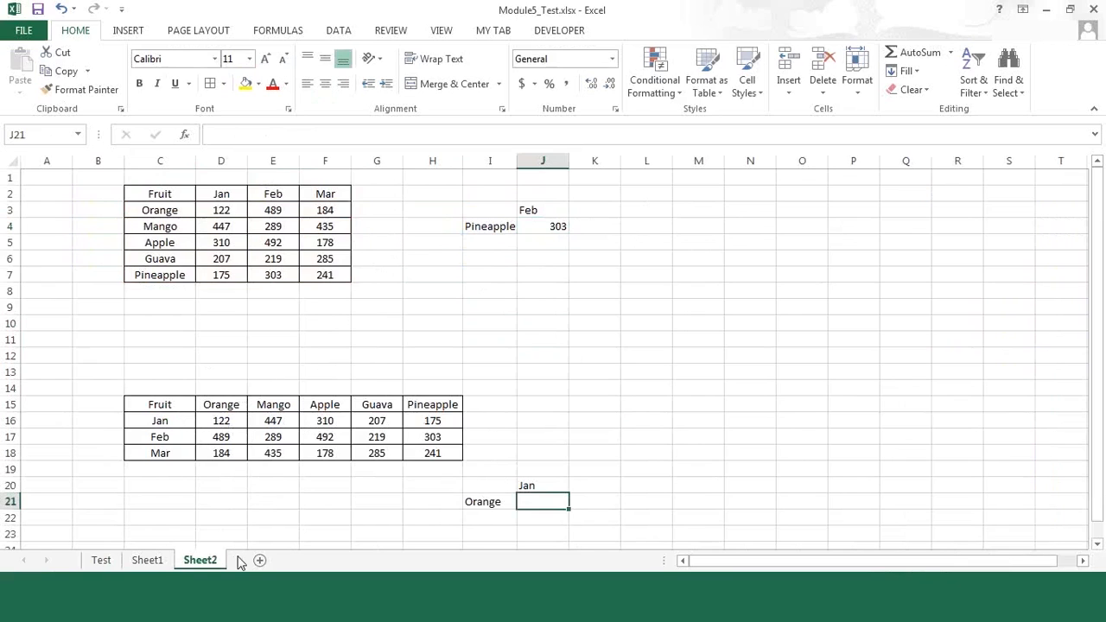
{"action": "type", "text": "="}
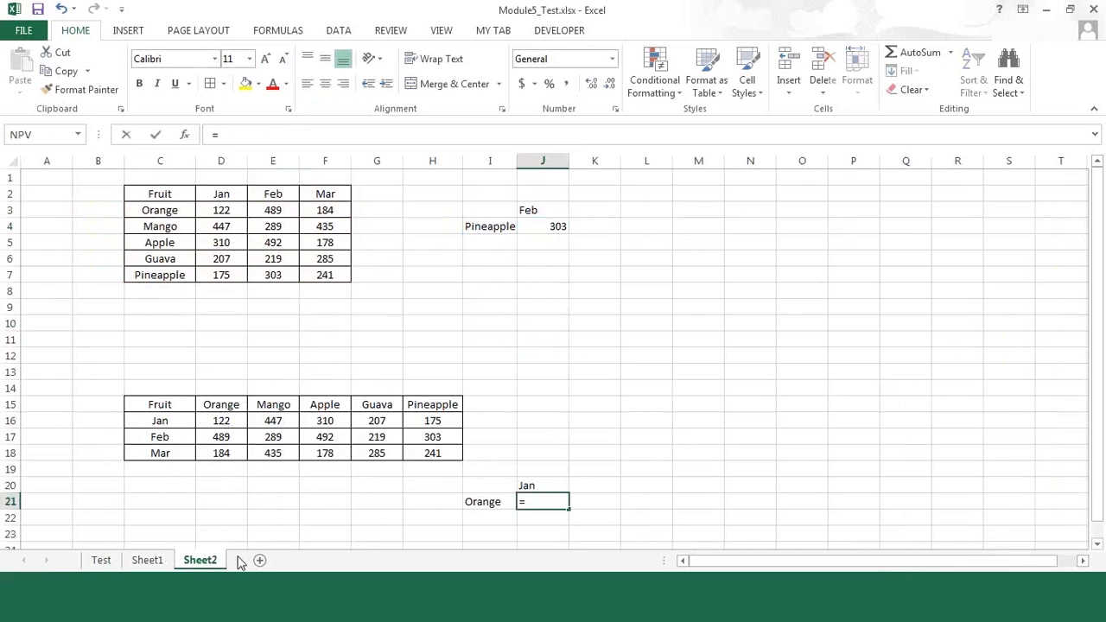
{"action": "type", "text": "h"}
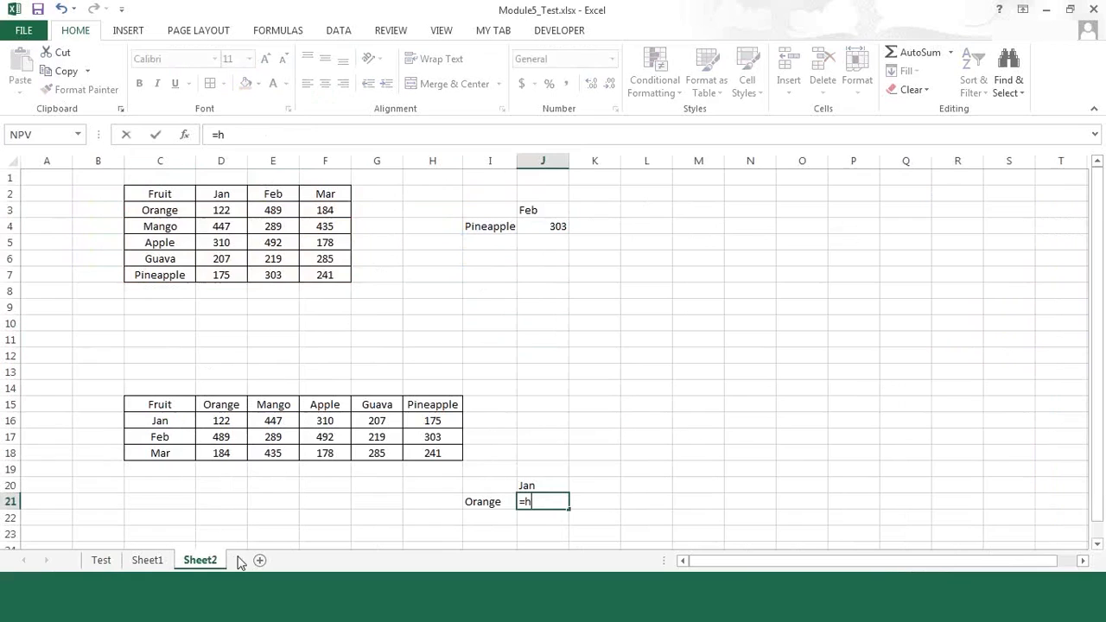
{"action": "type", "text": "lo"}
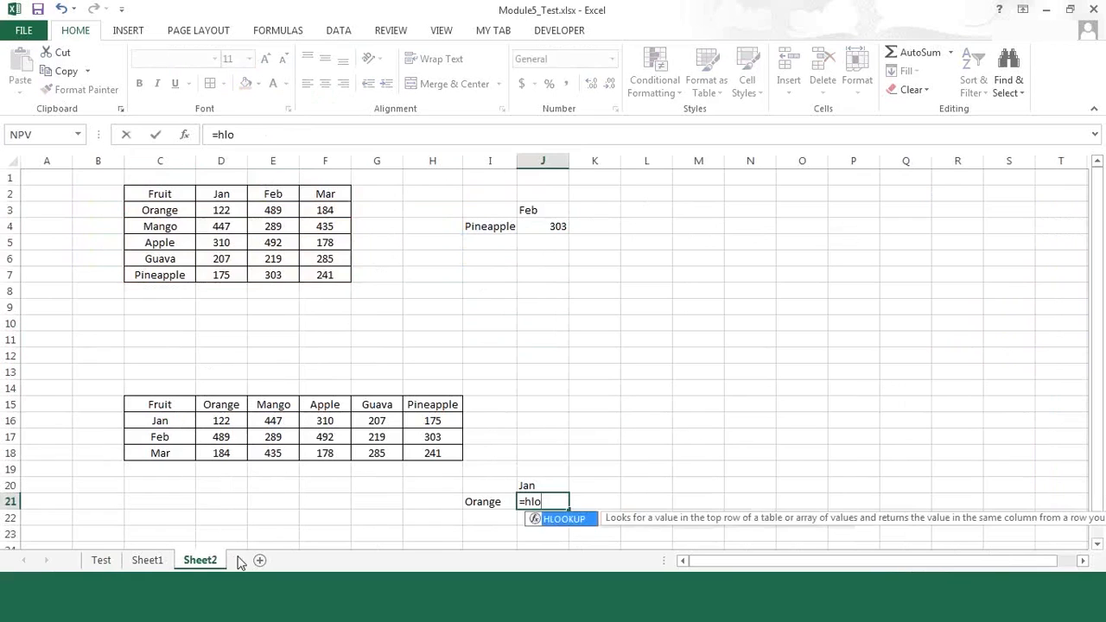
{"action": "key", "text": "Tab"}
{"action": "left_click", "coordinate": [492, 501]}
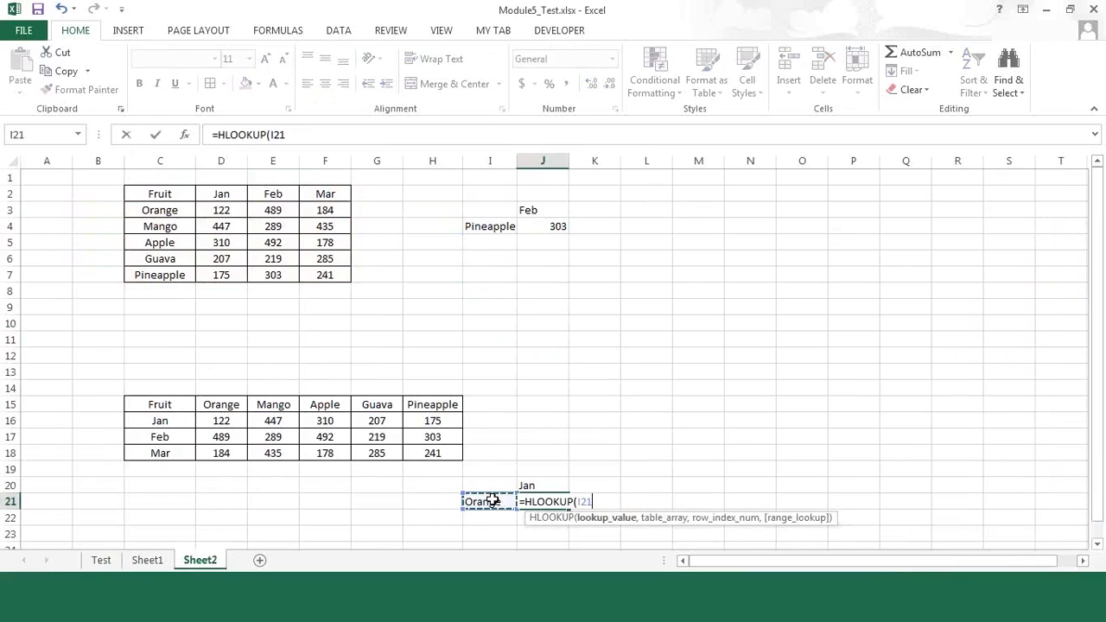
{"action": "type", "text": ","}
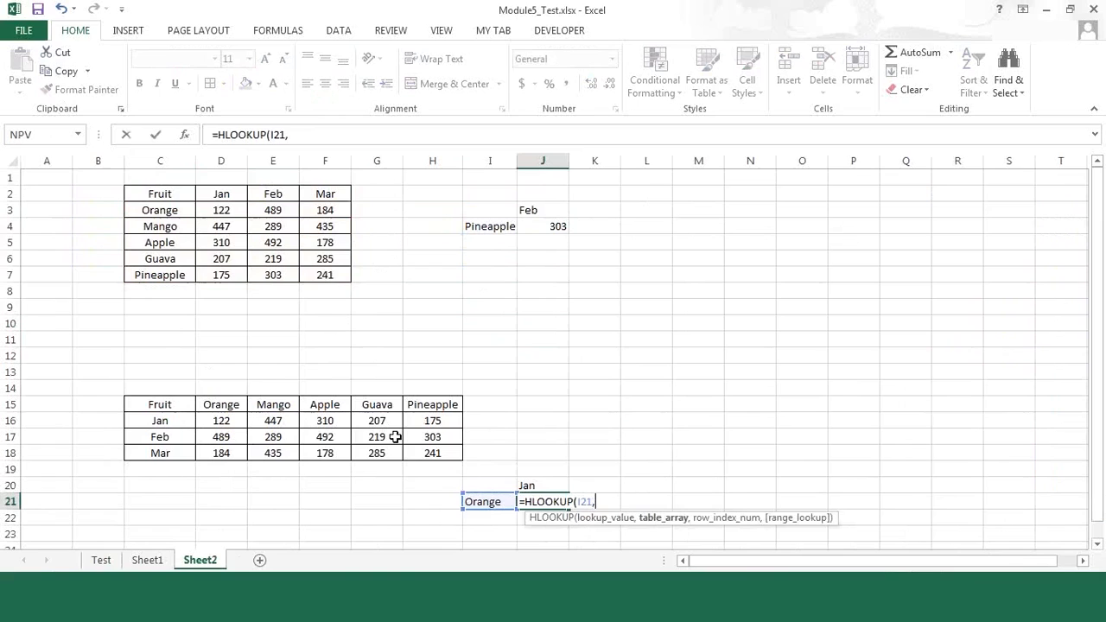
{"action": "left_click_drag", "start_coordinate": [221, 405], "coordinate": [438, 464]}
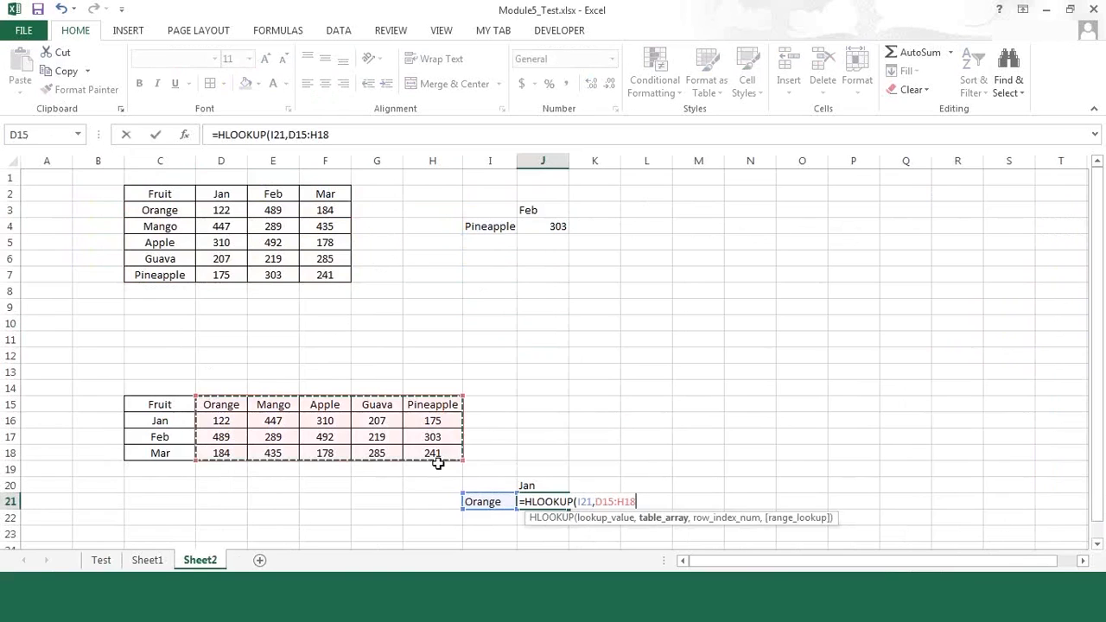
{"action": "type", "text": ",2,0)"}
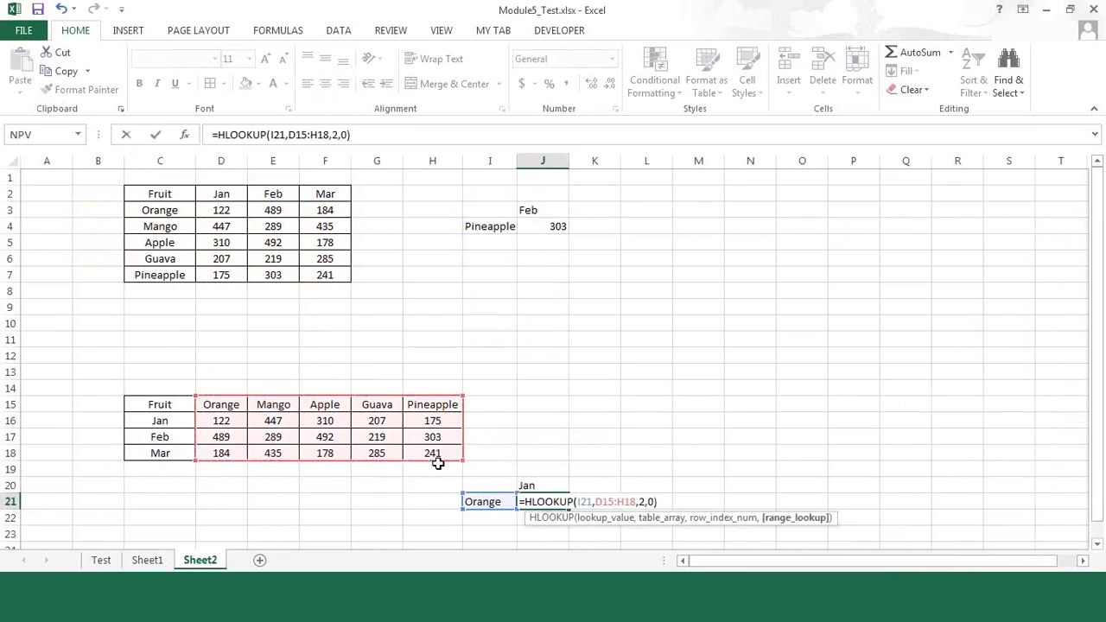
{"action": "key", "text": "Return"}
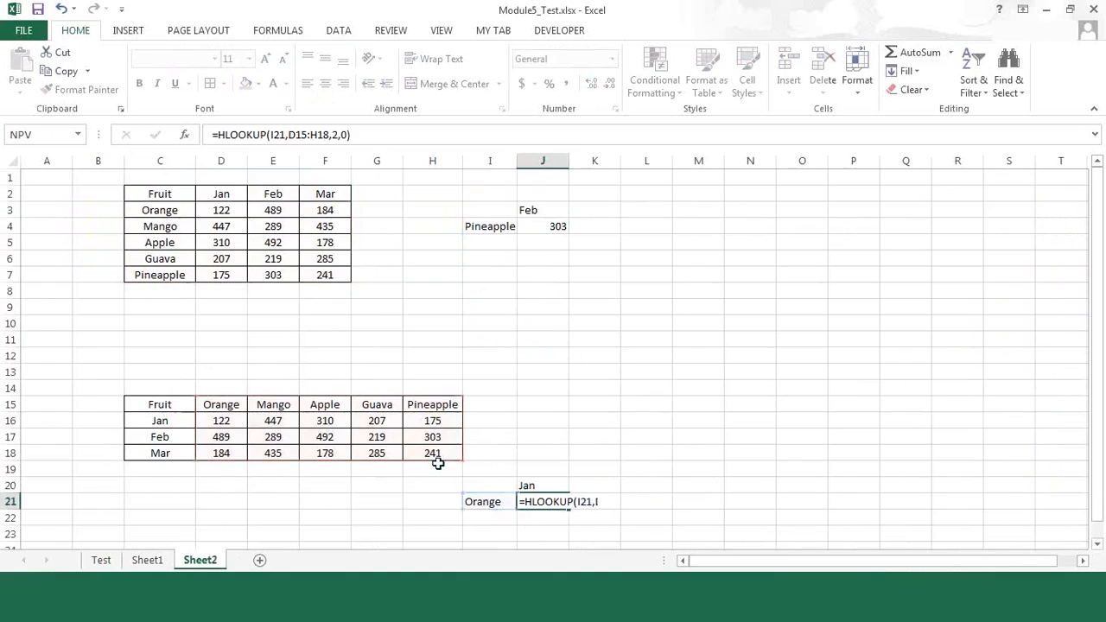
{"action": "key", "text": "Up"}
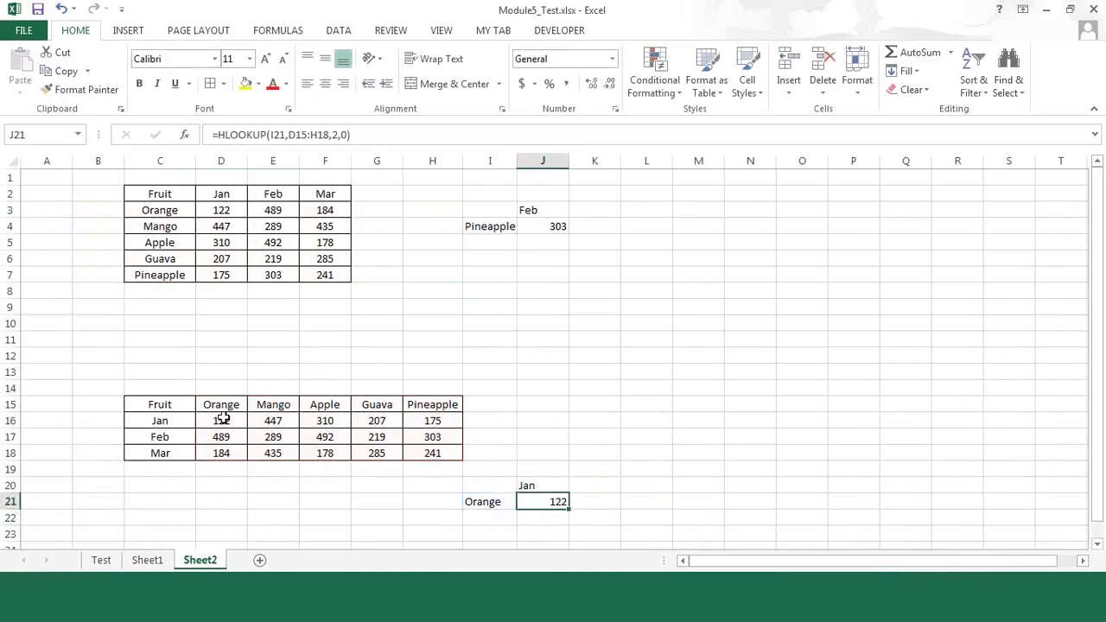
{"action": "left_click", "coordinate": [222, 420]}
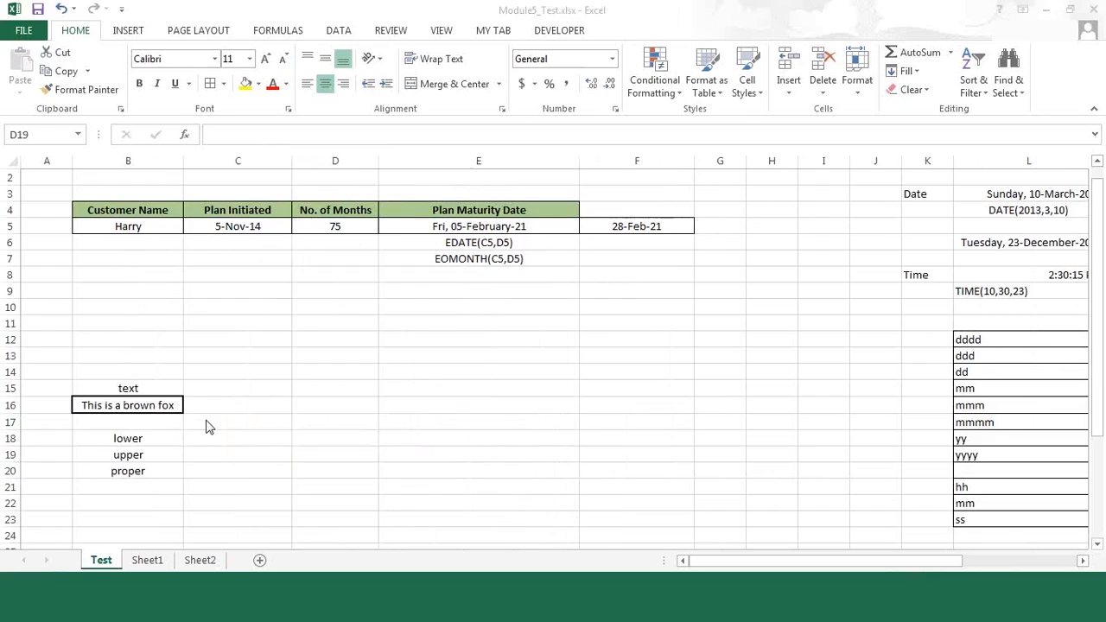
Step: Enter =LOWER(B16) in C18 to convert the sample sentence to lowercase
{"action": "left_click", "coordinate": [133, 389]}
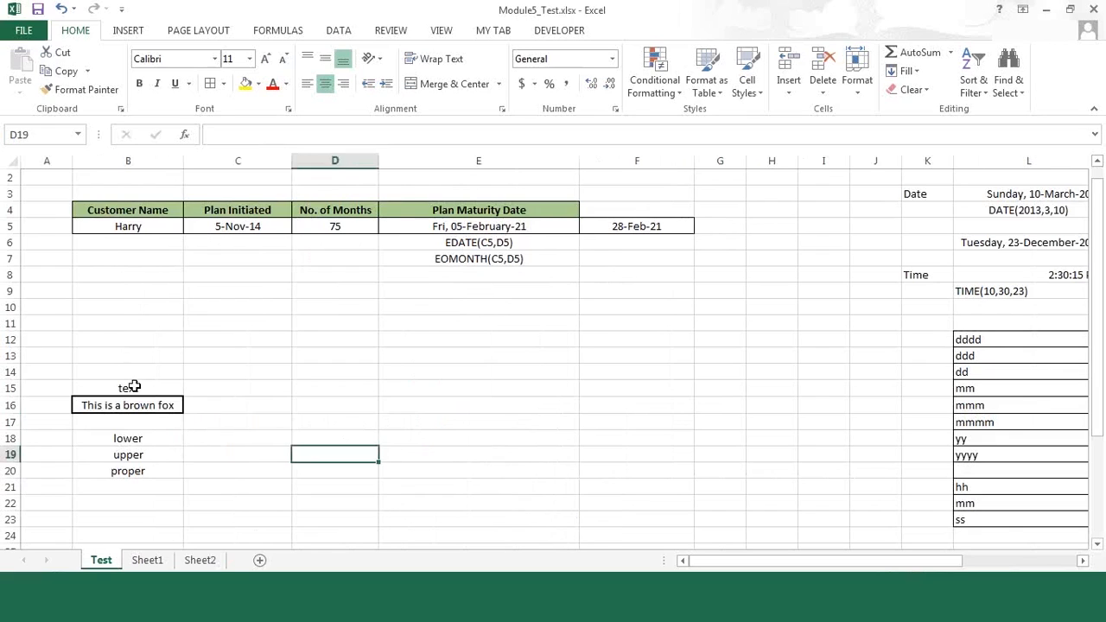
{"action": "left_click", "coordinate": [133, 387]}
{"action": "left_click", "coordinate": [138, 404]}
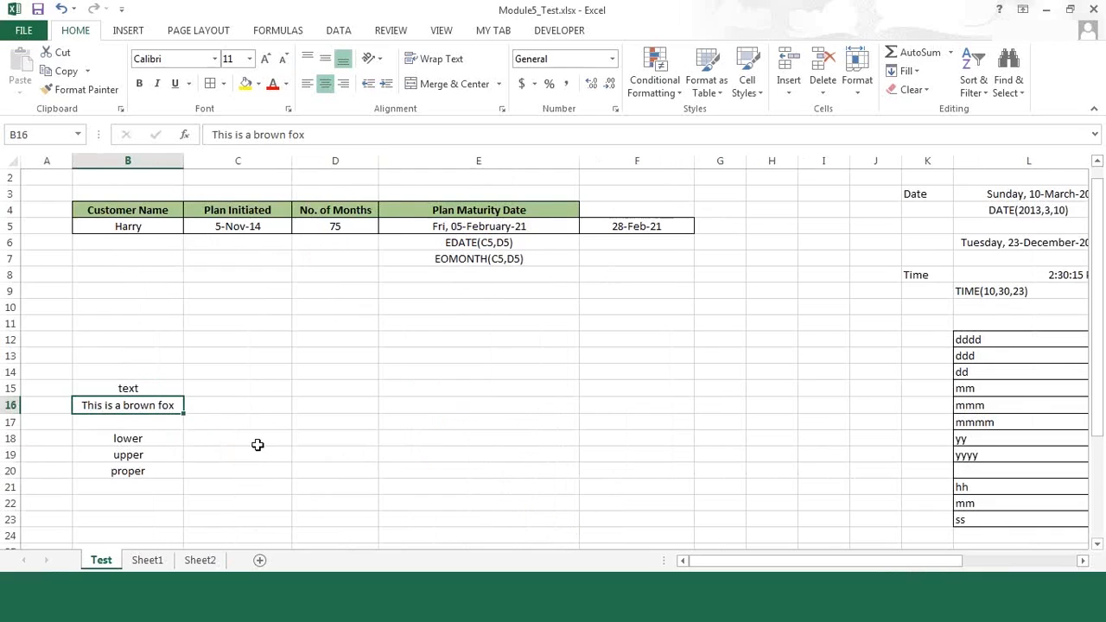
{"action": "left_click", "coordinate": [255, 439]}
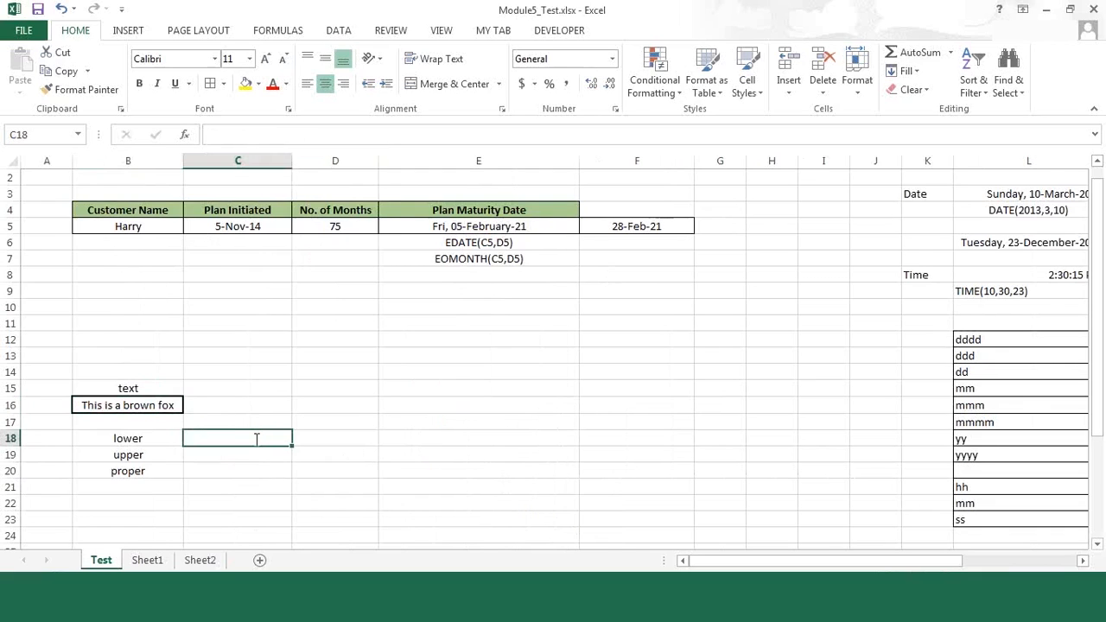
{"action": "type", "text": "="}
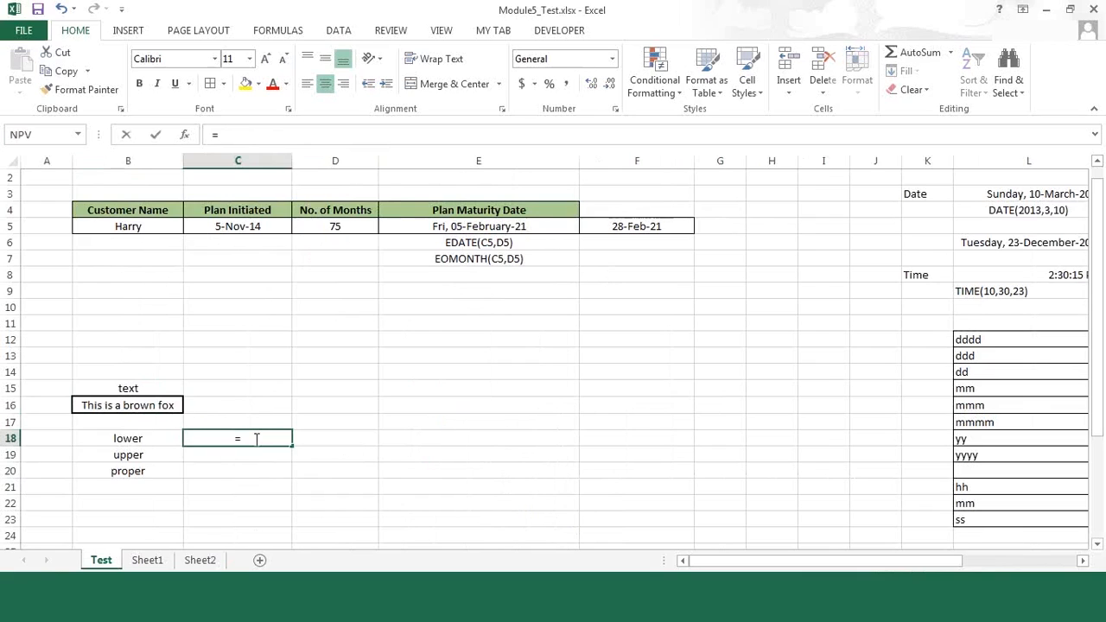
{"action": "type", "text": "lower"}
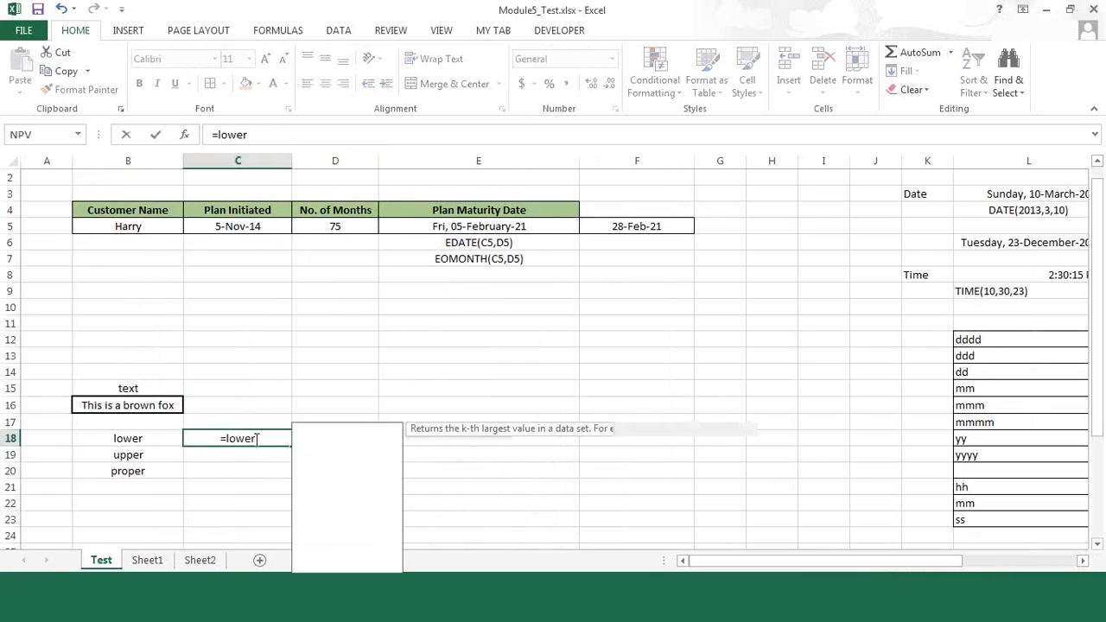
{"action": "type", "text": "("}
{"action": "left_click", "coordinate": [137, 404]}
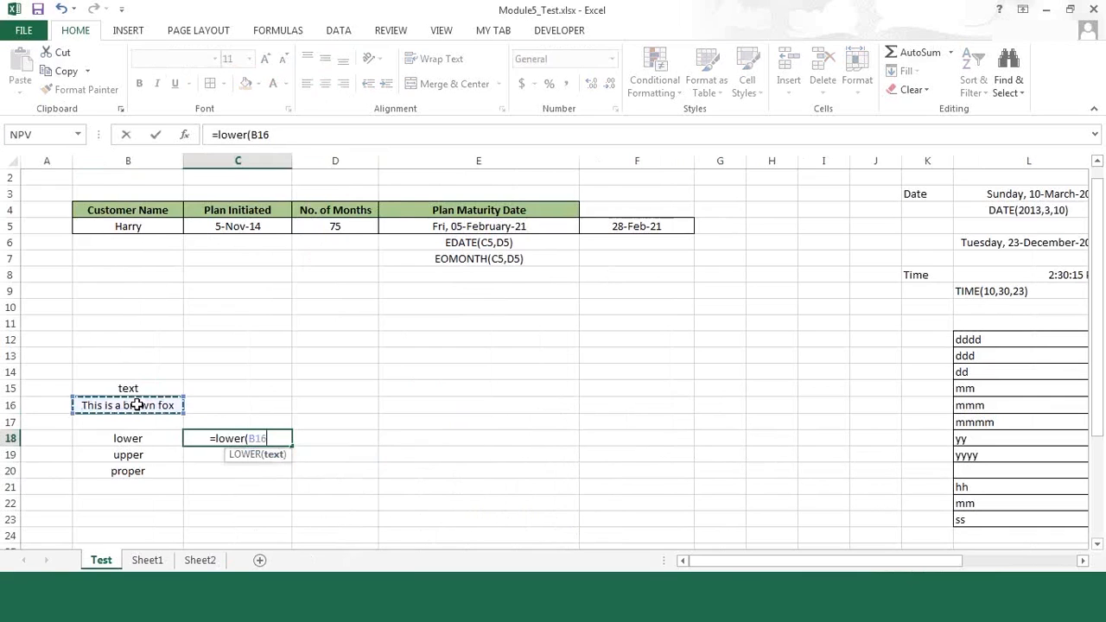
{"action": "type", "text": ")"}
{"action": "key", "text": "Return"}
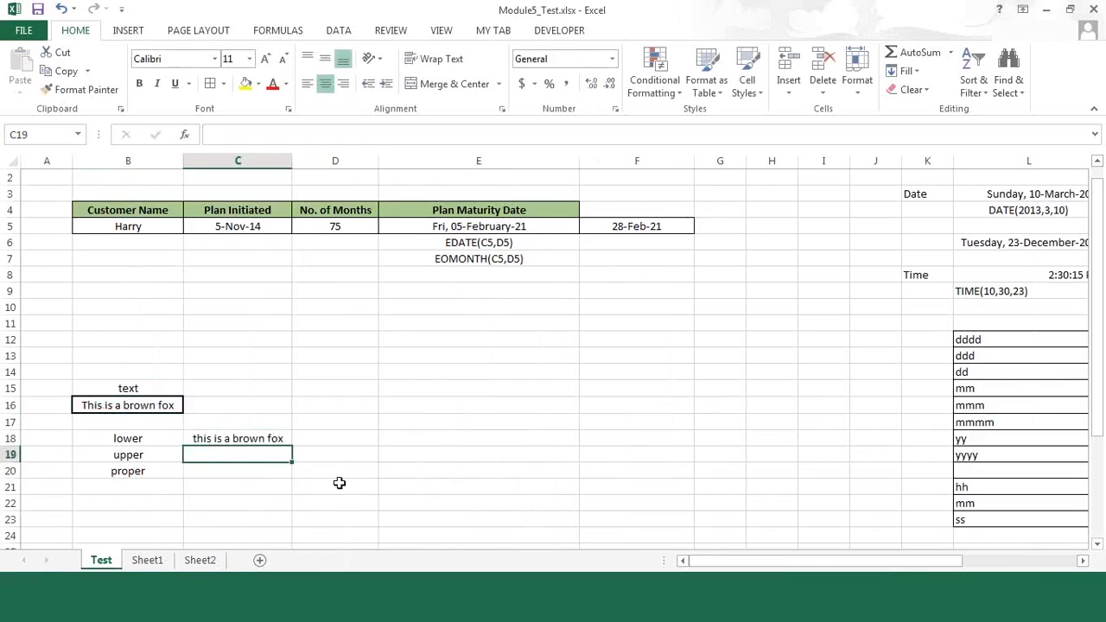
Step: Enter =UPPER(B16) in C19 to convert the sample sentence to uppercase
{"action": "type", "text": "="}
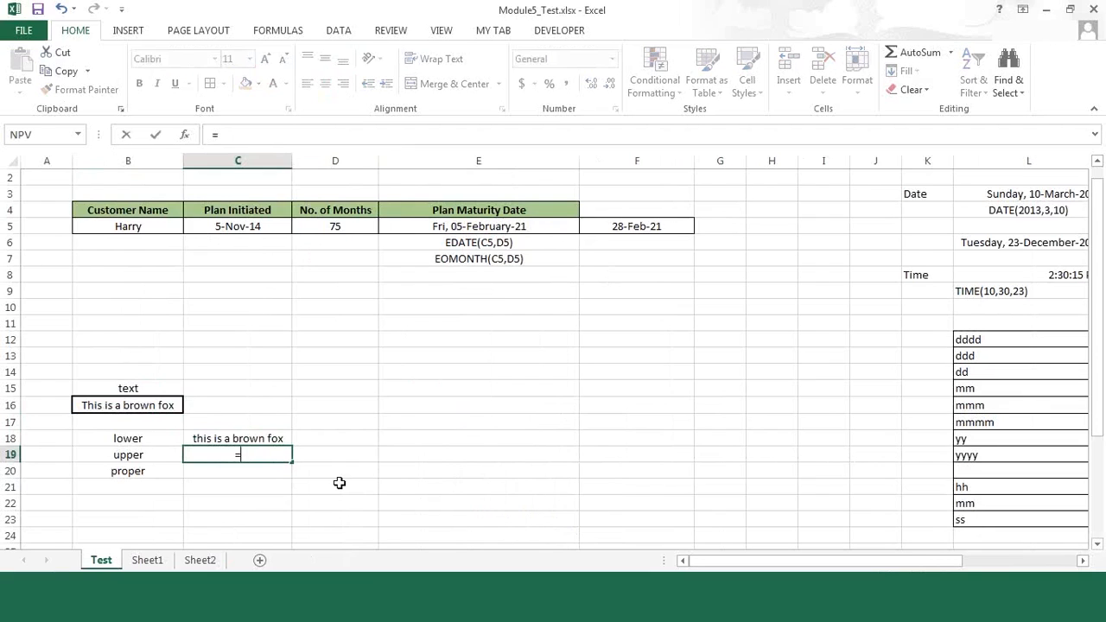
{"action": "type", "text": "uppoer("}
{"action": "key", "text": "BackSpace"}
{"action": "key", "text": "BackSpace"}
{"action": "key", "text": "BackSpace"}
{"action": "key", "text": "BackSpace"}
{"action": "key", "text": "BackSpace"}
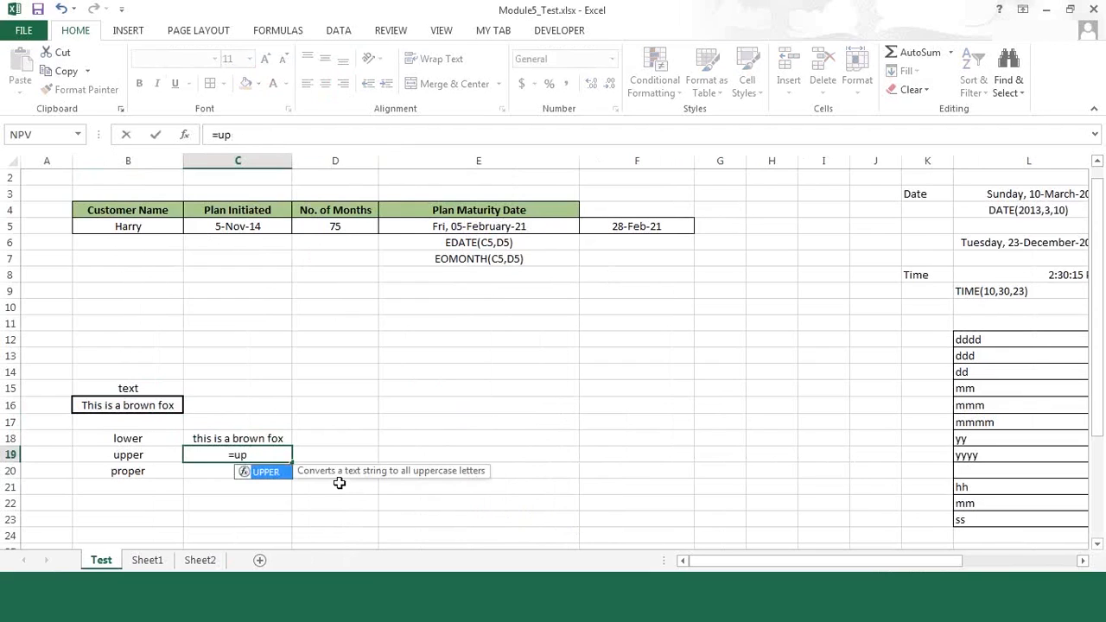
{"action": "key", "text": "Tab"}
{"action": "left_click", "coordinate": [118, 404]}
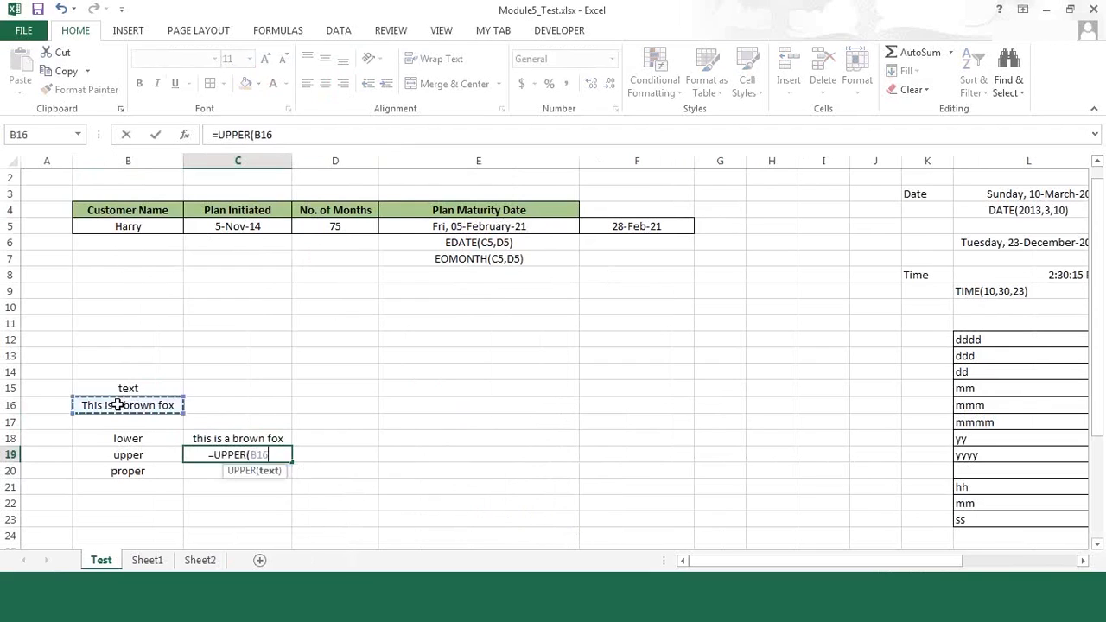
{"action": "type", "text": ")"}
{"action": "key", "text": "Return"}
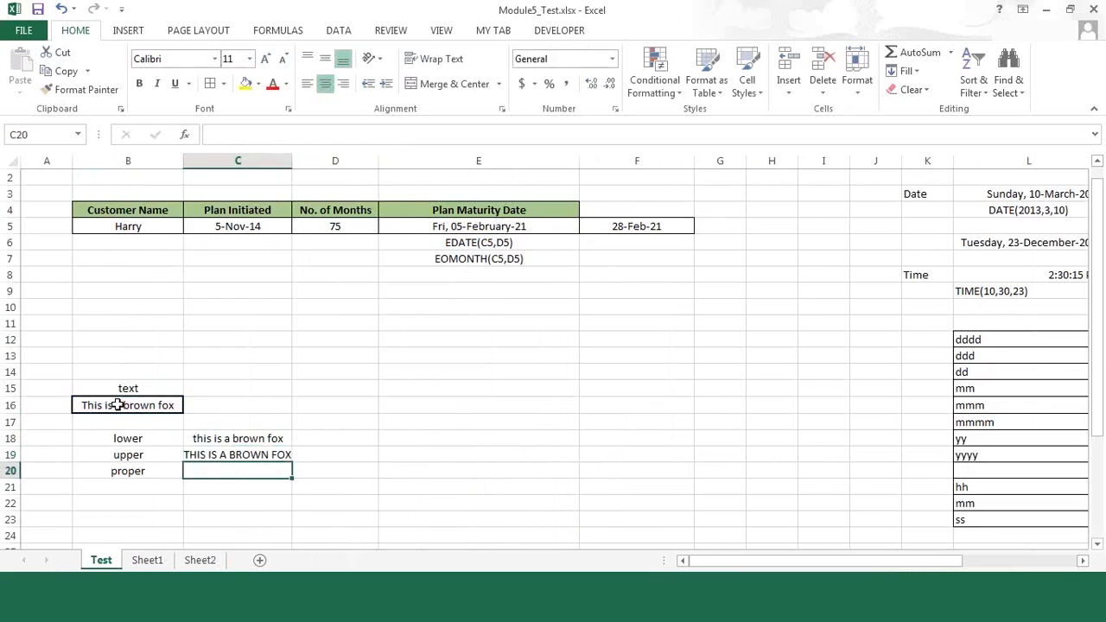
Step: Enter =PROPER(B16) in C20 to convert the sample sentence to proper case
{"action": "type", "text": "="}
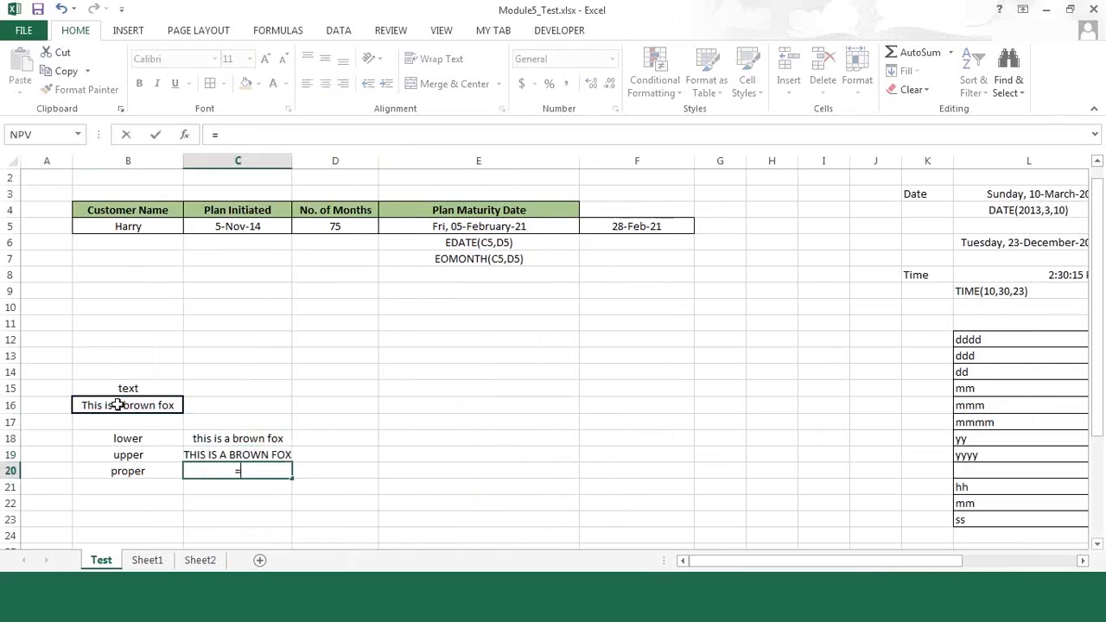
{"action": "type", "text": "prop"}
{"action": "type", "text": "er"}
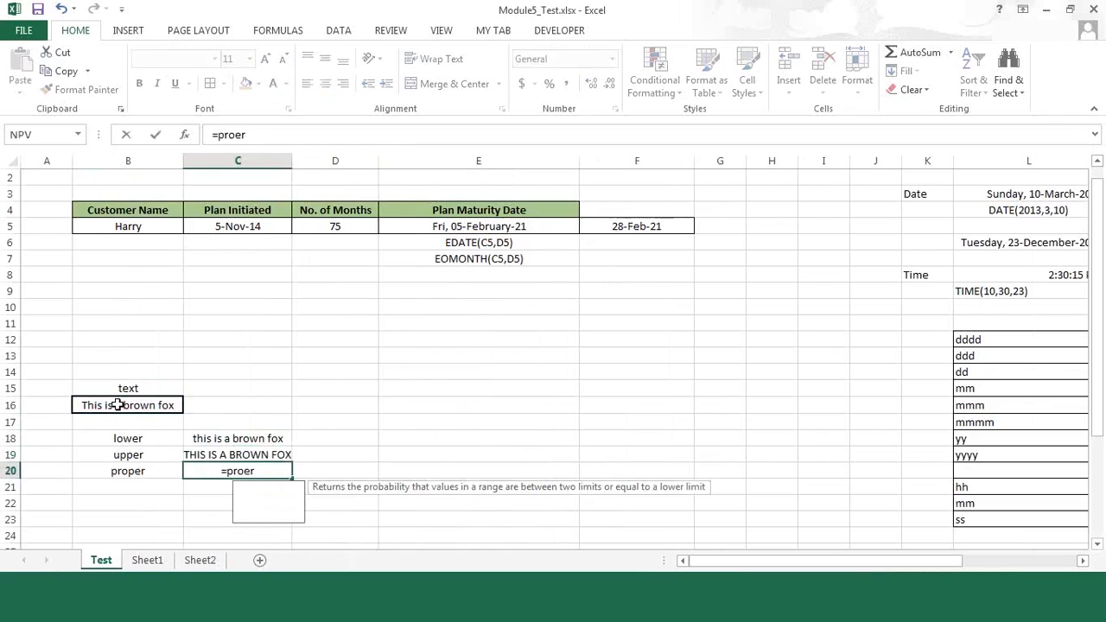
{"action": "key", "text": "BackSpace"}
{"action": "key", "text": "BackSpace"}
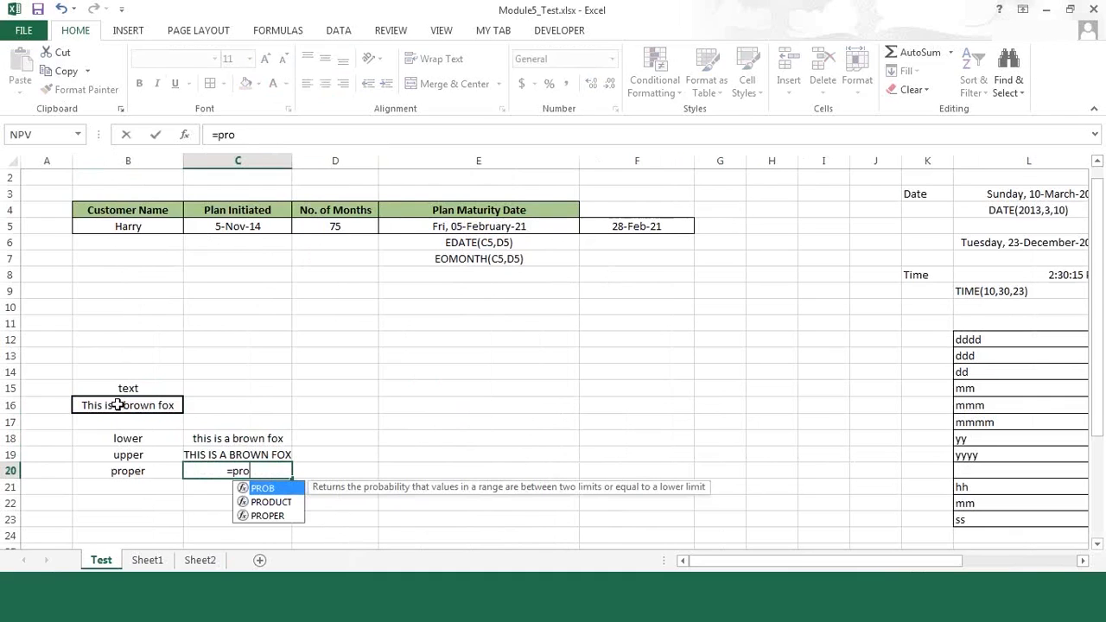
{"action": "key", "text": "Down"}
{"action": "key", "text": "Down"}
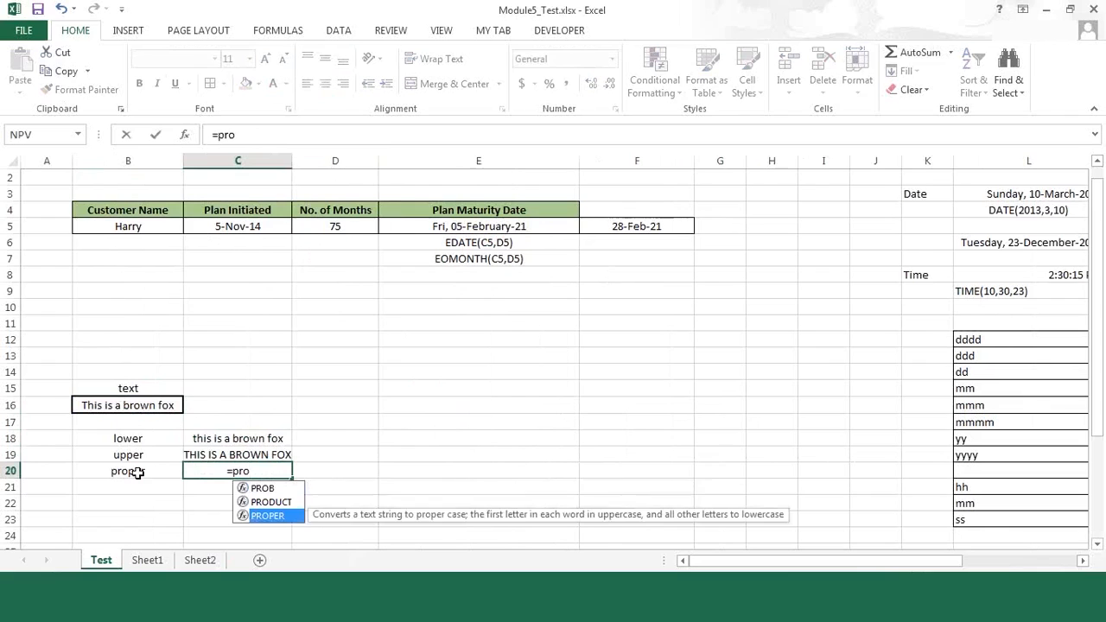
{"action": "key", "text": "Tab"}
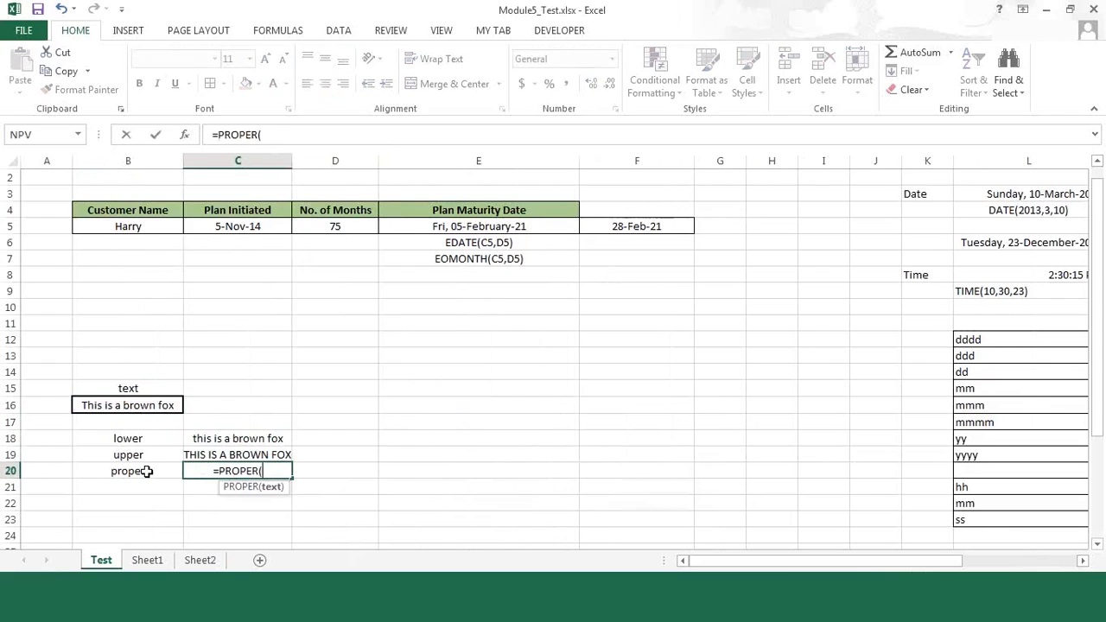
{"action": "left_click", "coordinate": [147, 471]}
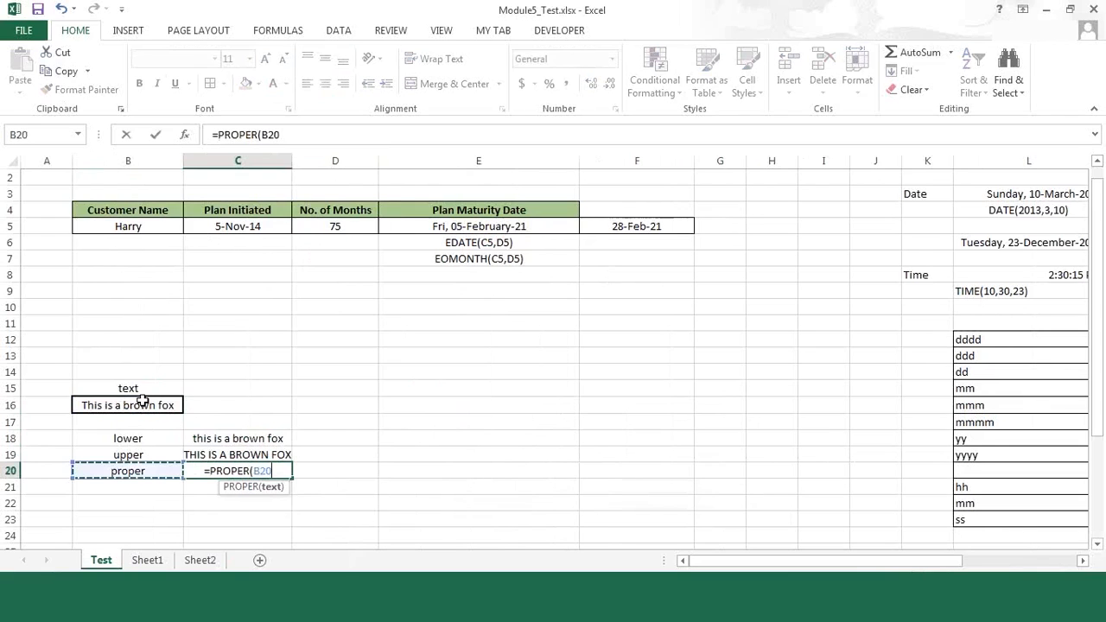
{"action": "left_click", "coordinate": [142, 400]}
{"action": "key", "text": "ctrl+Return"}
{"action": "key", "text": "Return"}
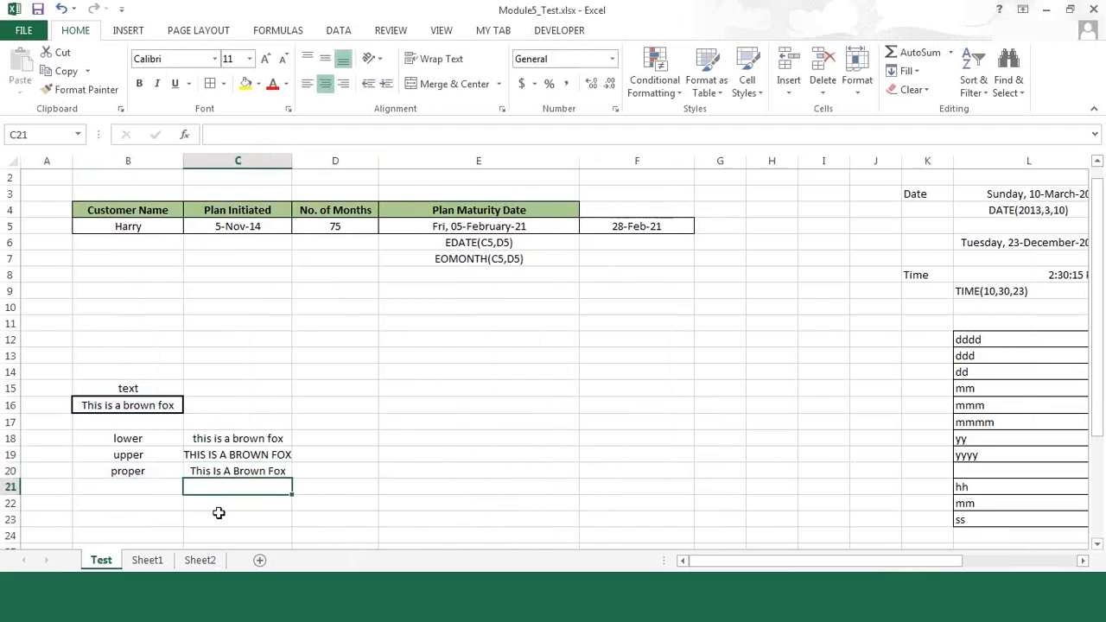
{"action": "left_click", "coordinate": [356, 490]}
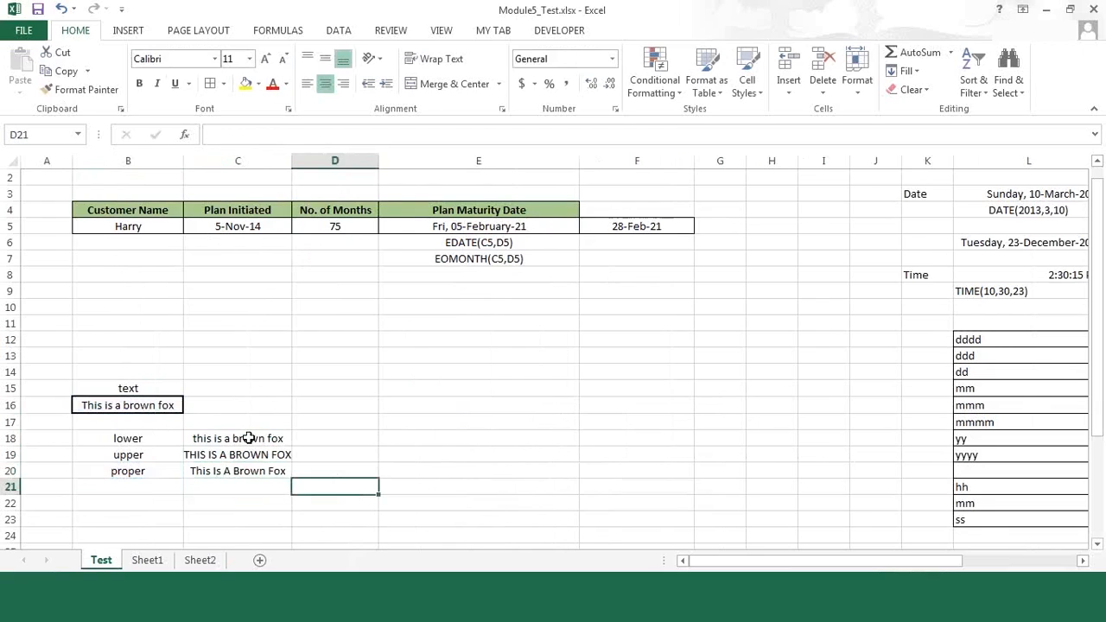
{"action": "left_click_drag", "start_coordinate": [233, 438], "coordinate": [235, 471]}
{"action": "left_click_drag", "start_coordinate": [126, 471], "coordinate": [259, 470]}
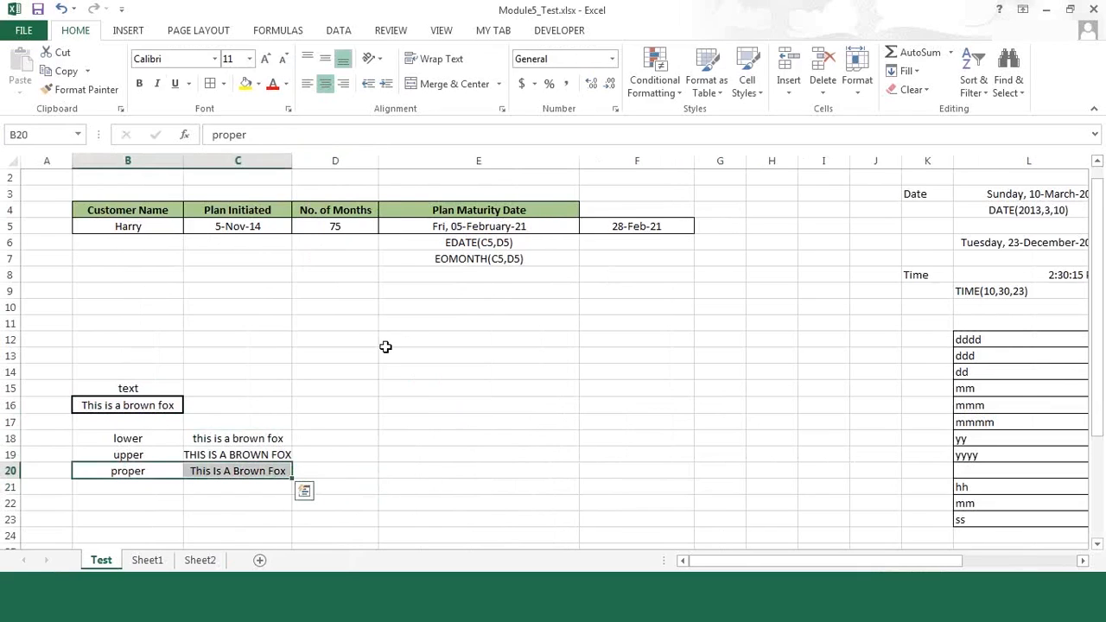
{"action": "left_click", "coordinate": [375, 324]}
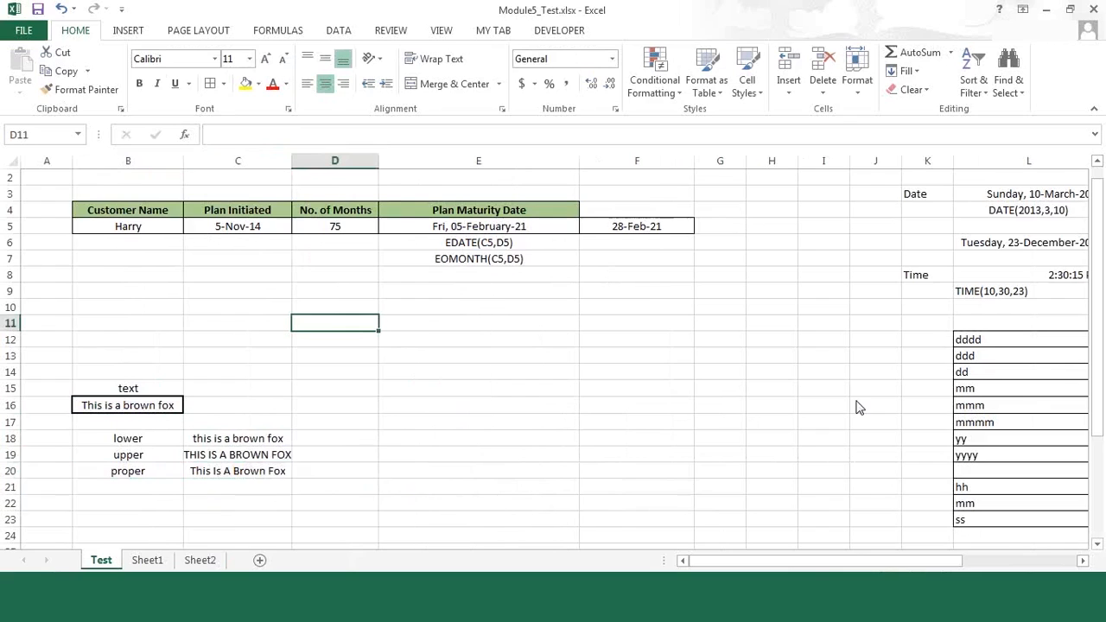
Step: Examine the Vehicle Loan table in B32:F33, including its term and rate of interest
{"action": "left_click", "coordinate": [411, 508]}
{"action": "scroll", "coordinate": [411, 509], "scroll_direction": "down", "scroll_amount": 1}
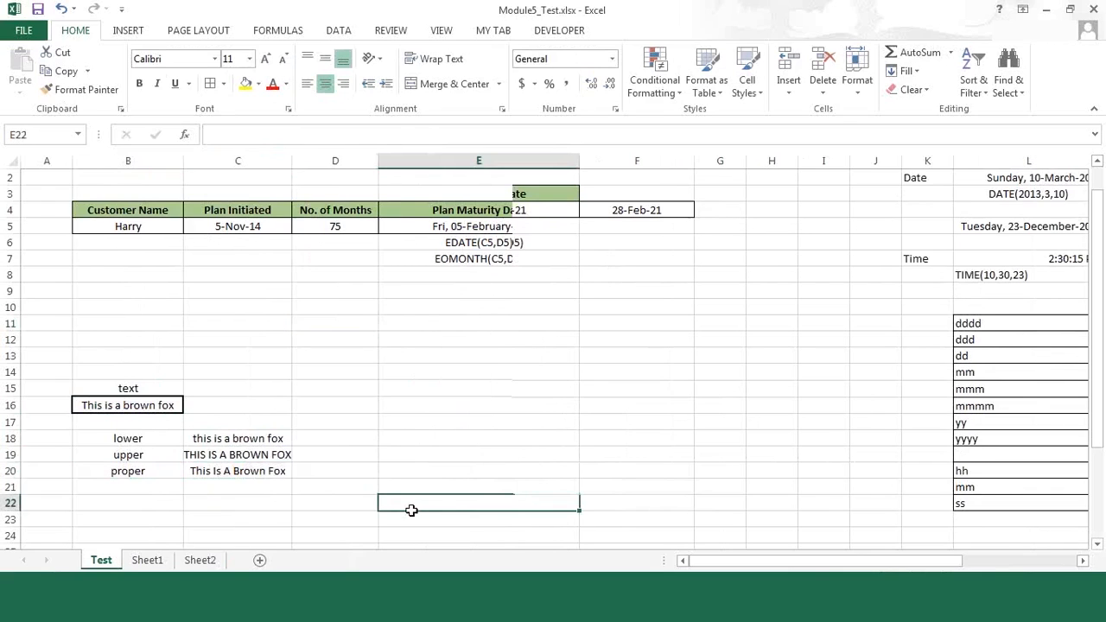
{"action": "key", "text": "Down"}
{"action": "key", "text": "Down"}
{"action": "key", "text": "Down"}
{"action": "key", "text": "Down"}
{"action": "key", "text": "Down"}
{"action": "key", "text": "Down"}
{"action": "key", "text": "Down"}
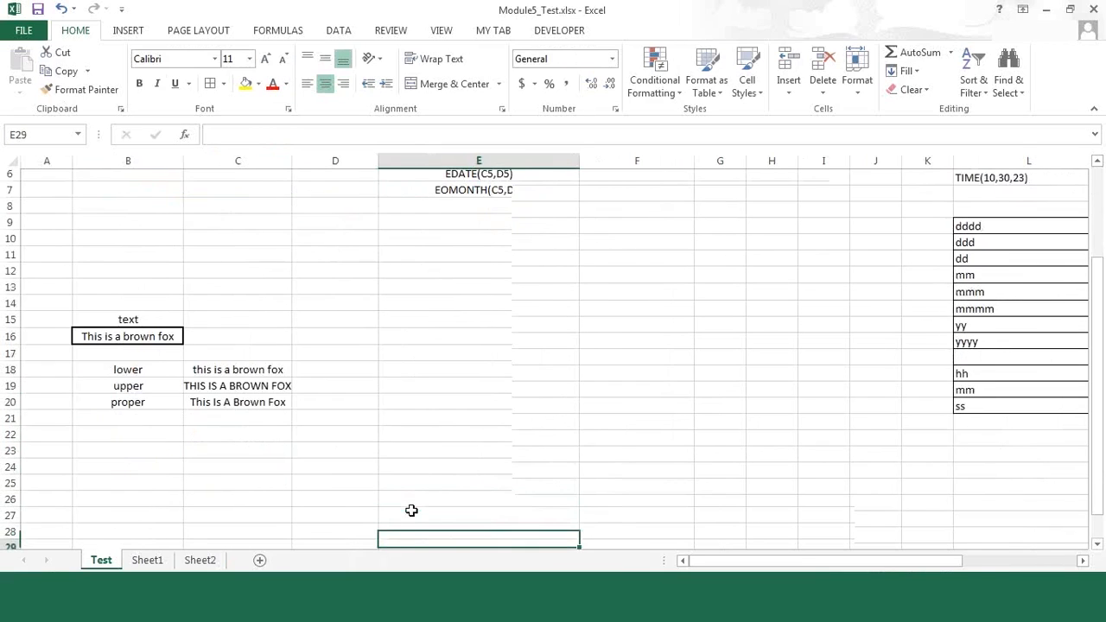
{"action": "key", "text": "Down"}
{"action": "key", "text": "Down"}
{"action": "key", "text": "Down"}
{"action": "key", "text": "Down"}
{"action": "key", "text": "Down"}
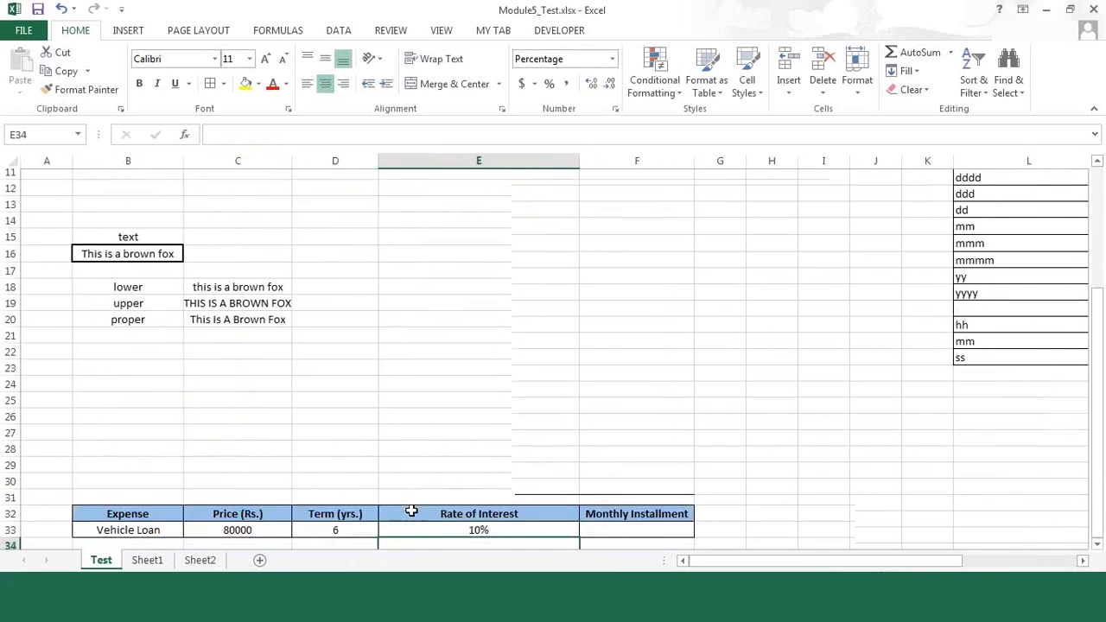
{"action": "key", "text": "Down"}
{"action": "key", "text": "Down"}
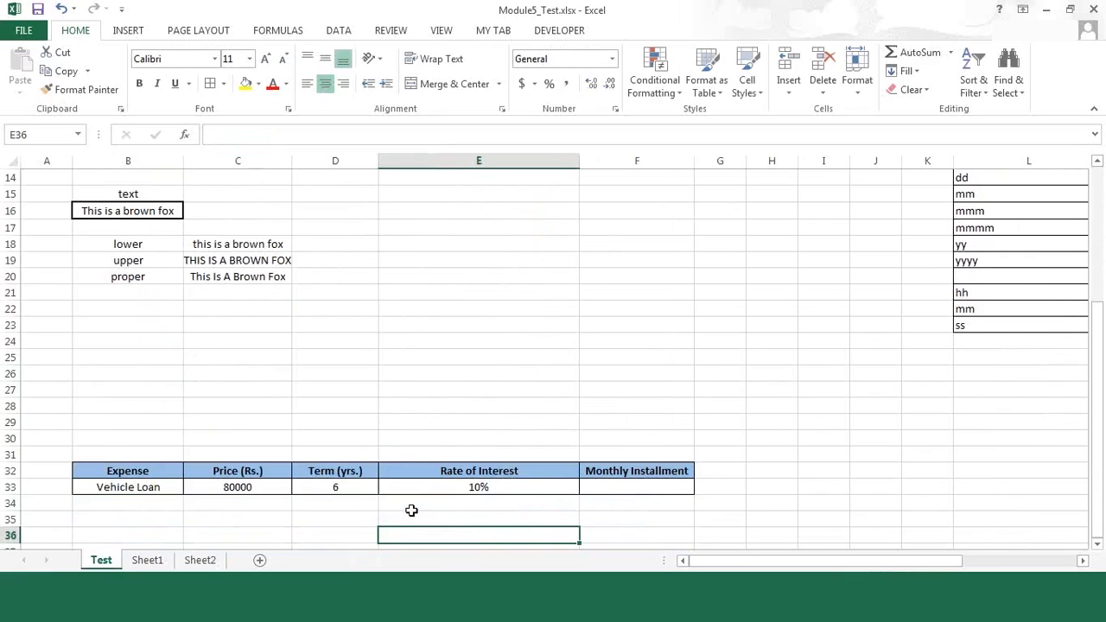
{"action": "left_click", "coordinate": [339, 486]}
{"action": "type", "text": "6"}
{"action": "key", "text": "ctrl+Return"}
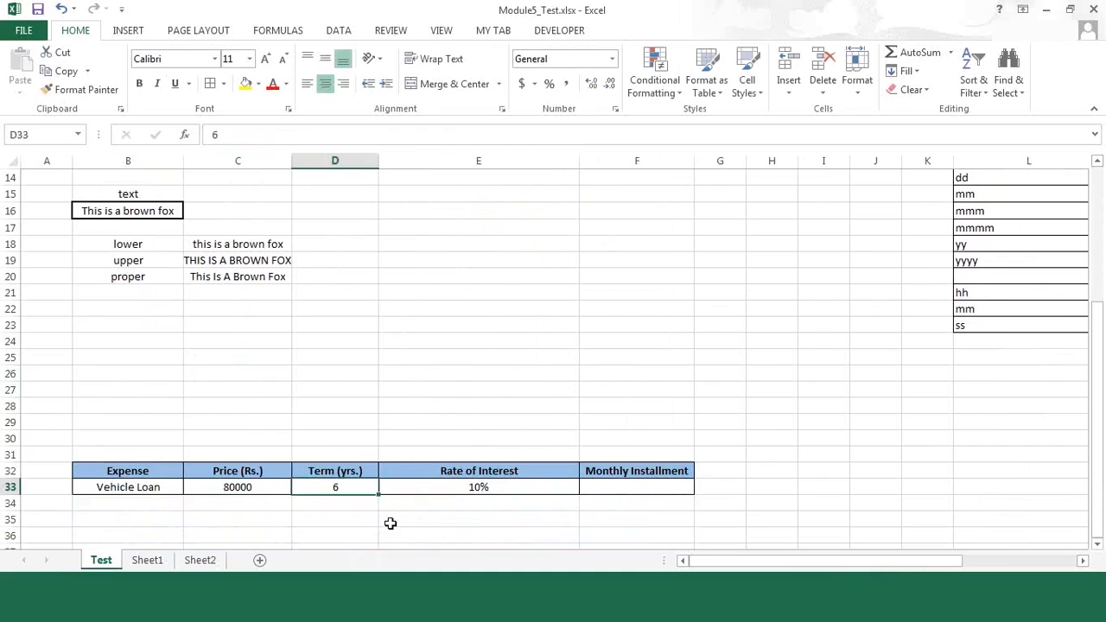
{"action": "left_click", "coordinate": [494, 487]}
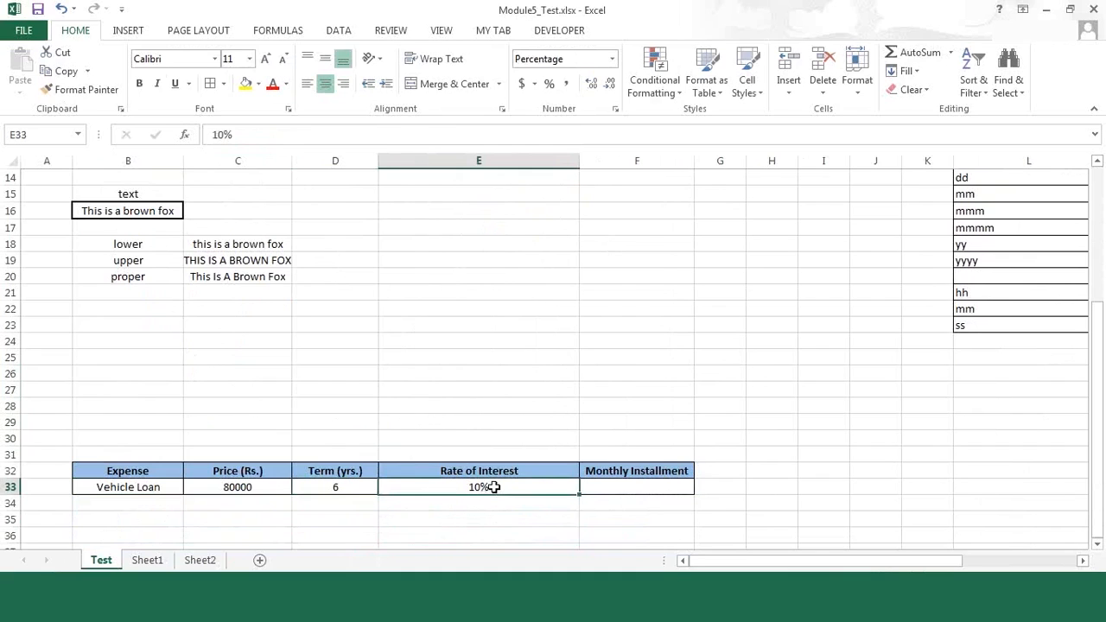
Step: Calculate the vehicle loan's monthly installment in F33 with =PMT(E33/12,D33*12,C33)
{"action": "left_click", "coordinate": [654, 488]}
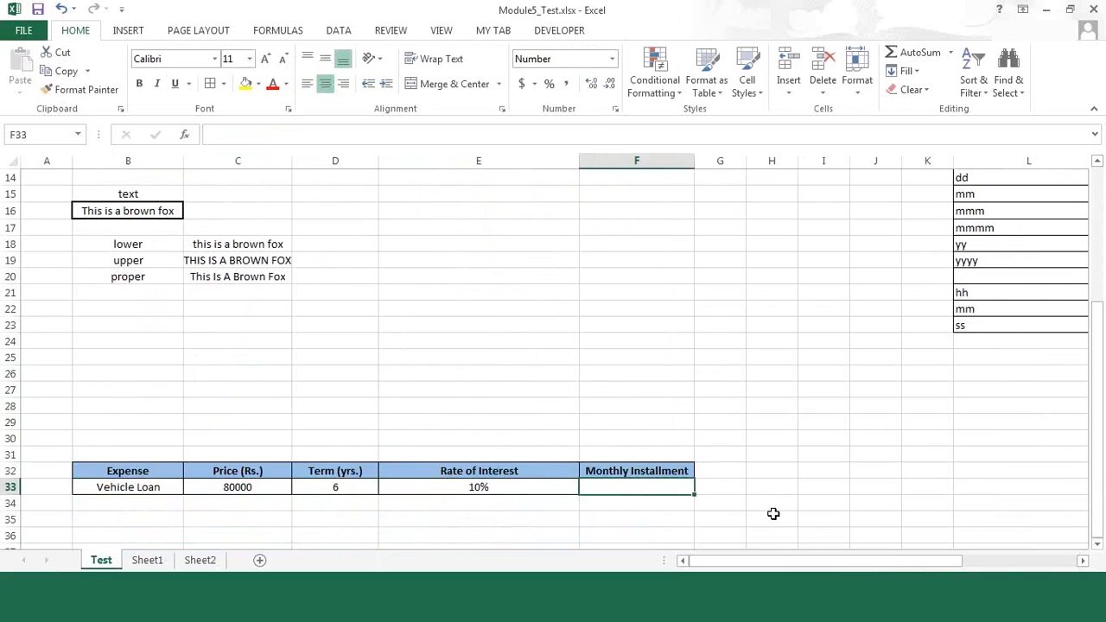
{"action": "type", "text": "=pmt"}
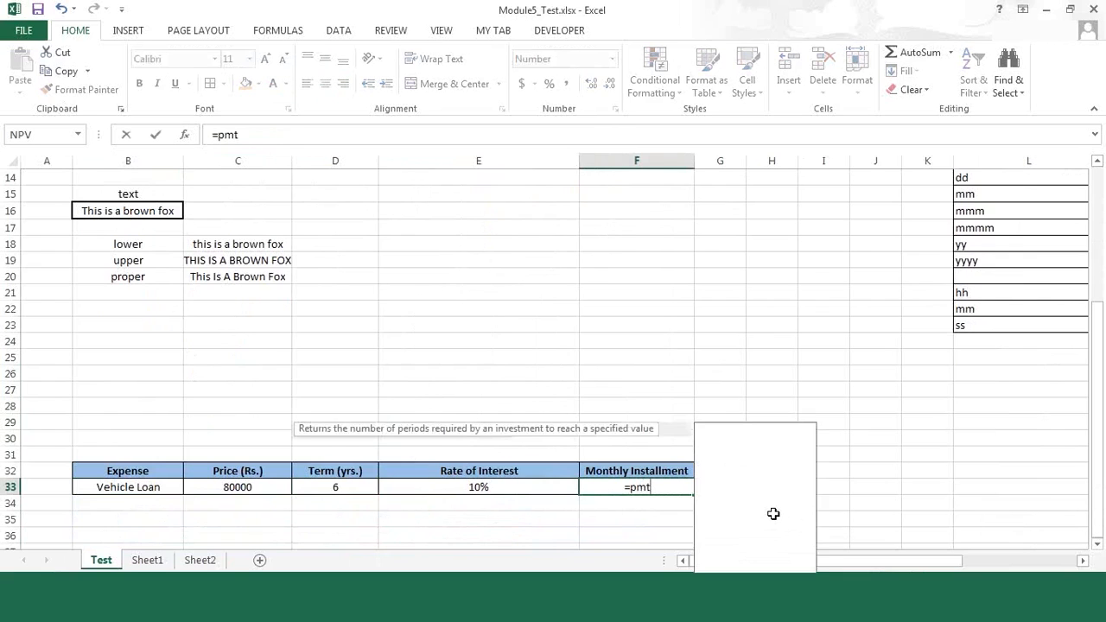
{"action": "type", "text": "("}
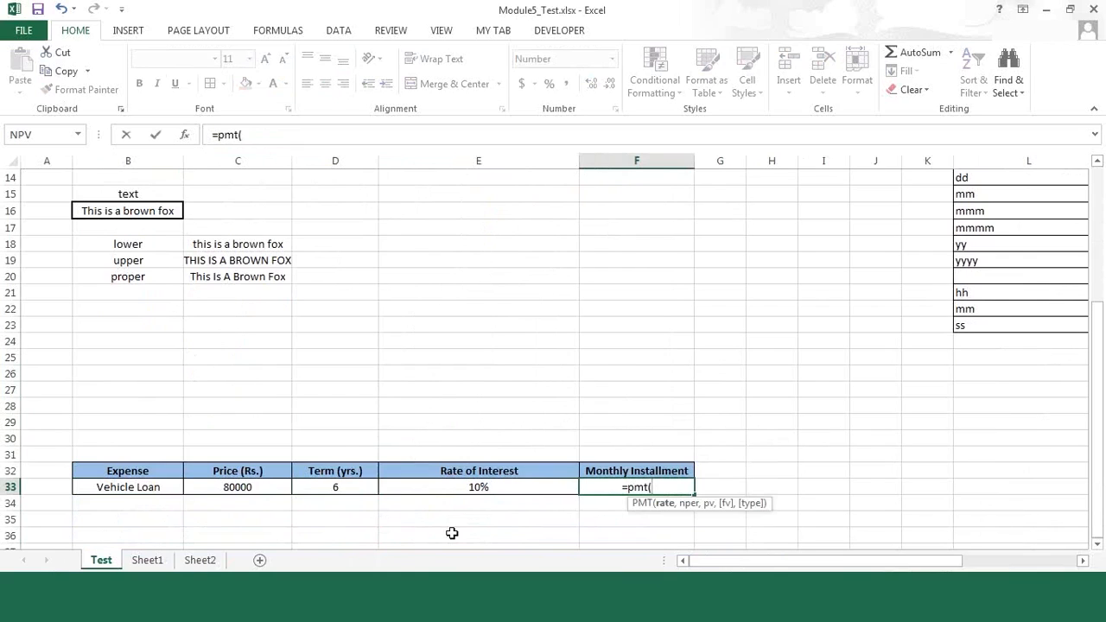
{"action": "left_click", "coordinate": [477, 487]}
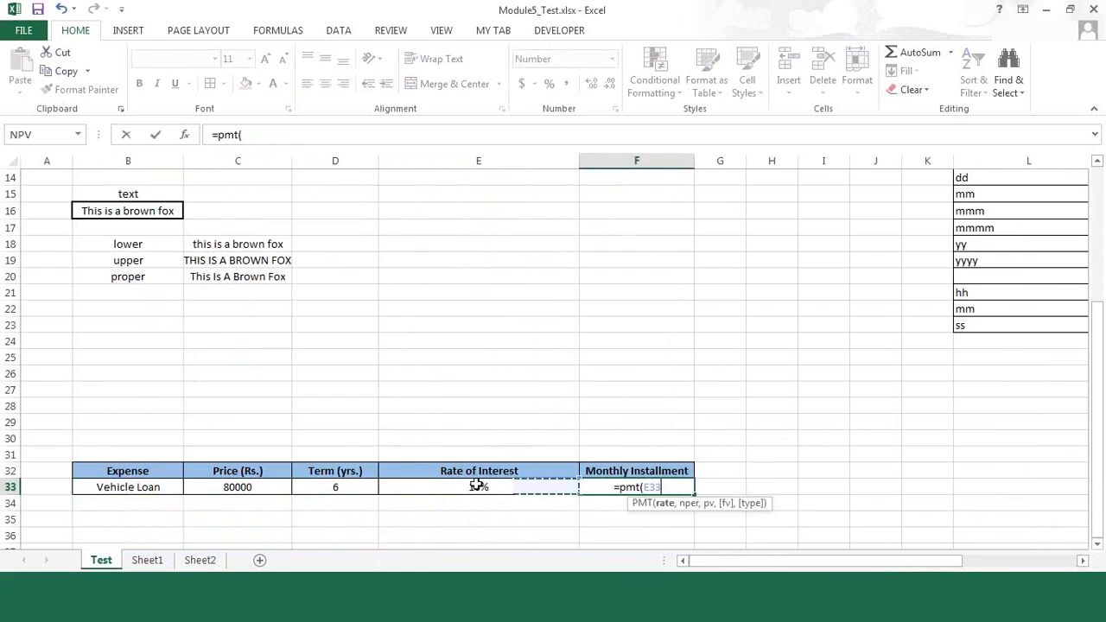
{"action": "type", "text": "/12"}
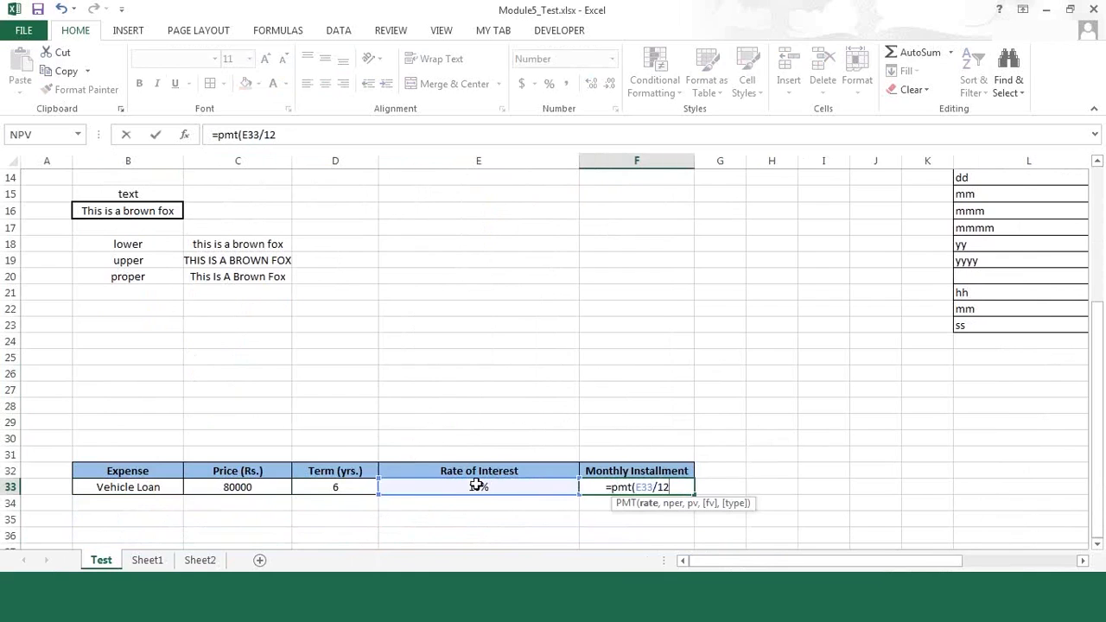
{"action": "type", "text": ","}
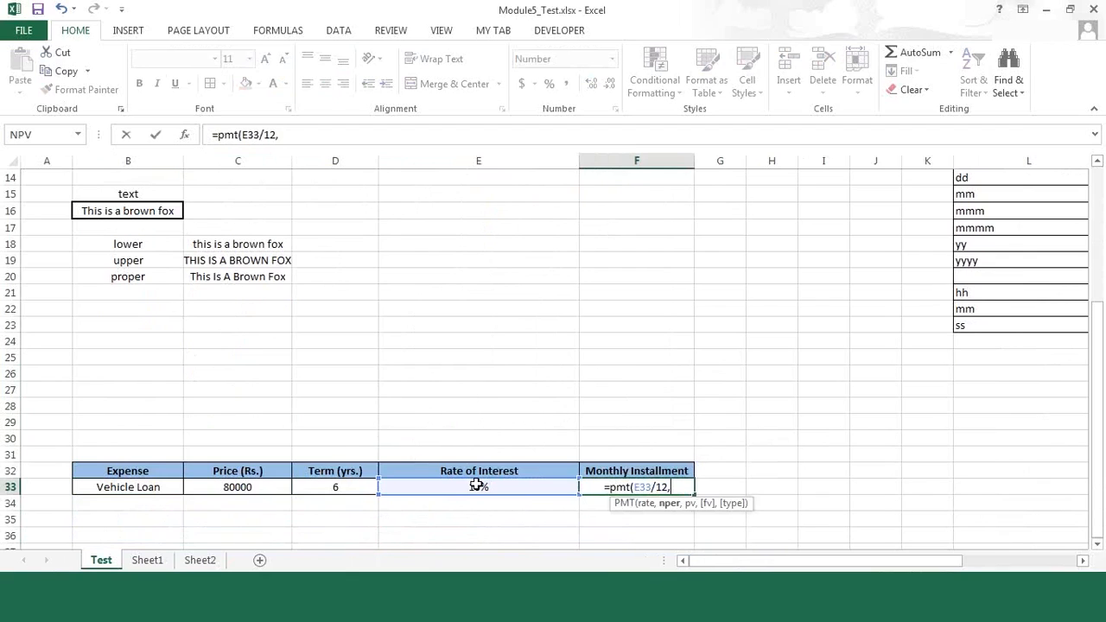
{"action": "left_click", "coordinate": [341, 483]}
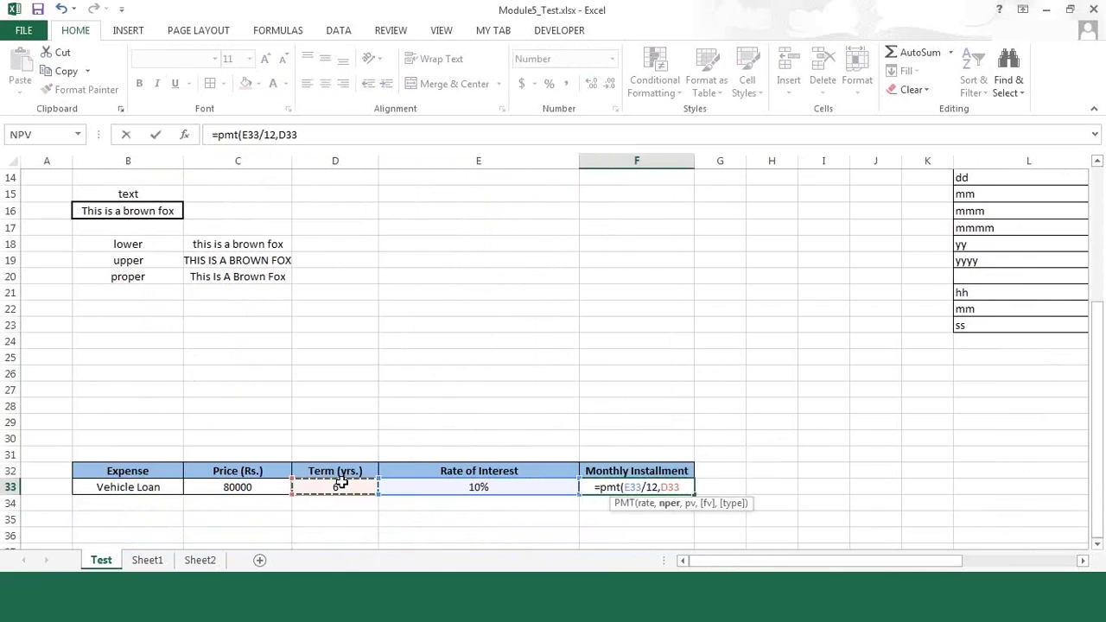
{"action": "type", "text": "*12"}
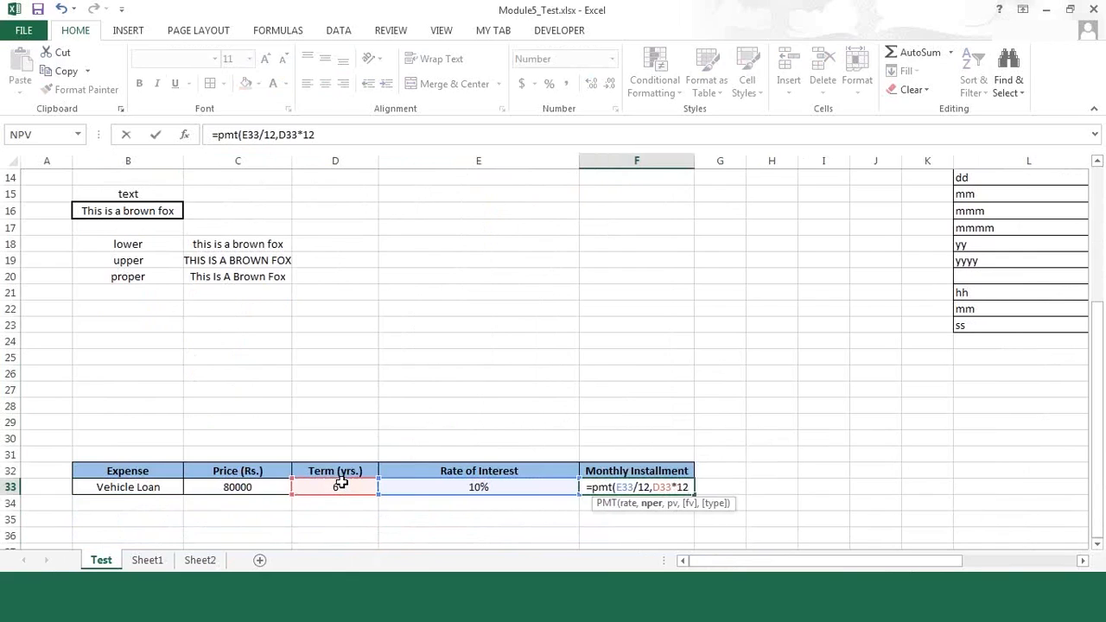
{"action": "type", "text": ","}
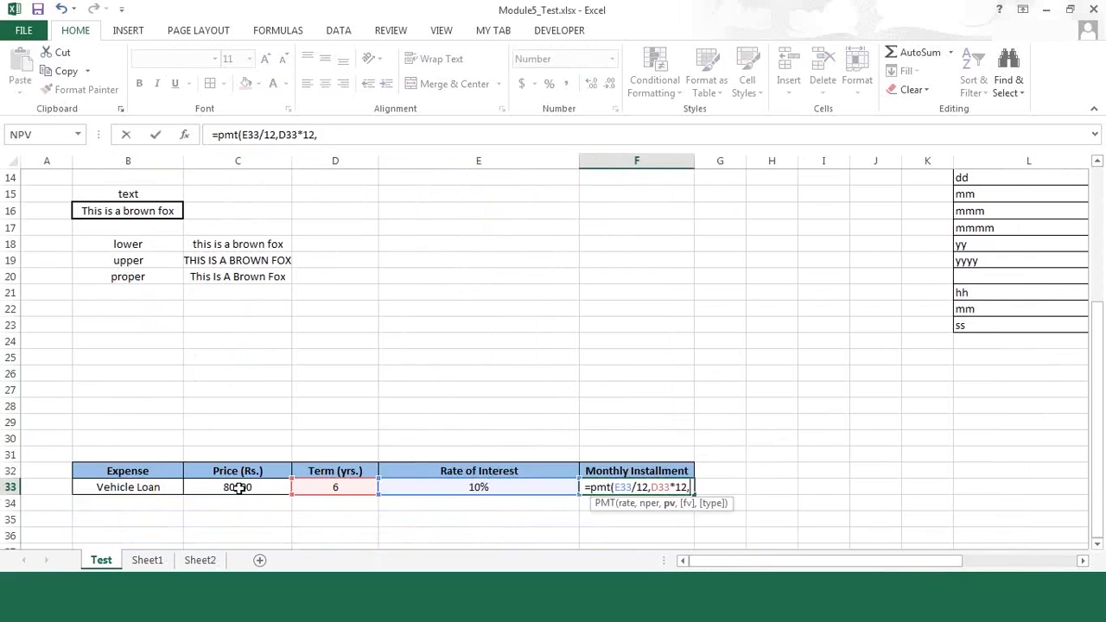
{"action": "left_click", "coordinate": [240, 488]}
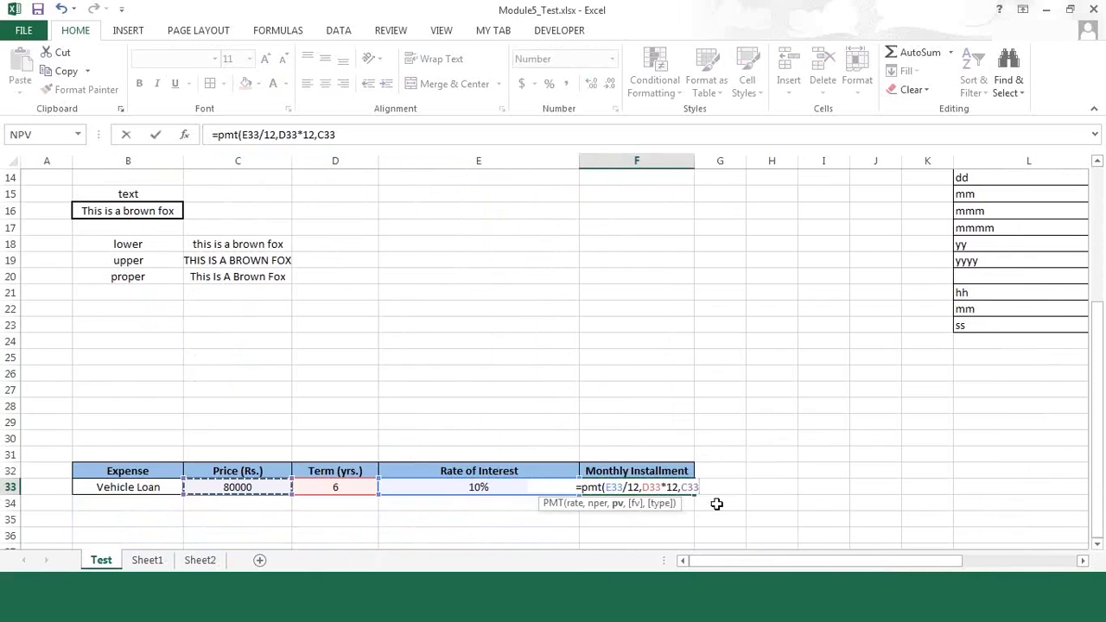
{"action": "type", "text": ")"}
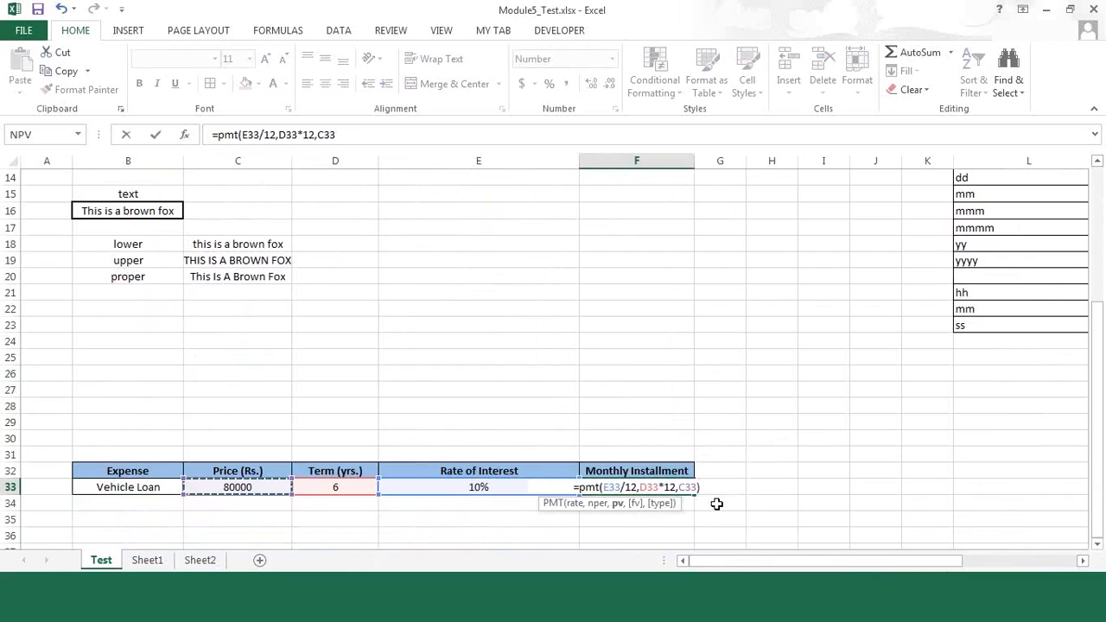
{"action": "key", "text": "Return"}
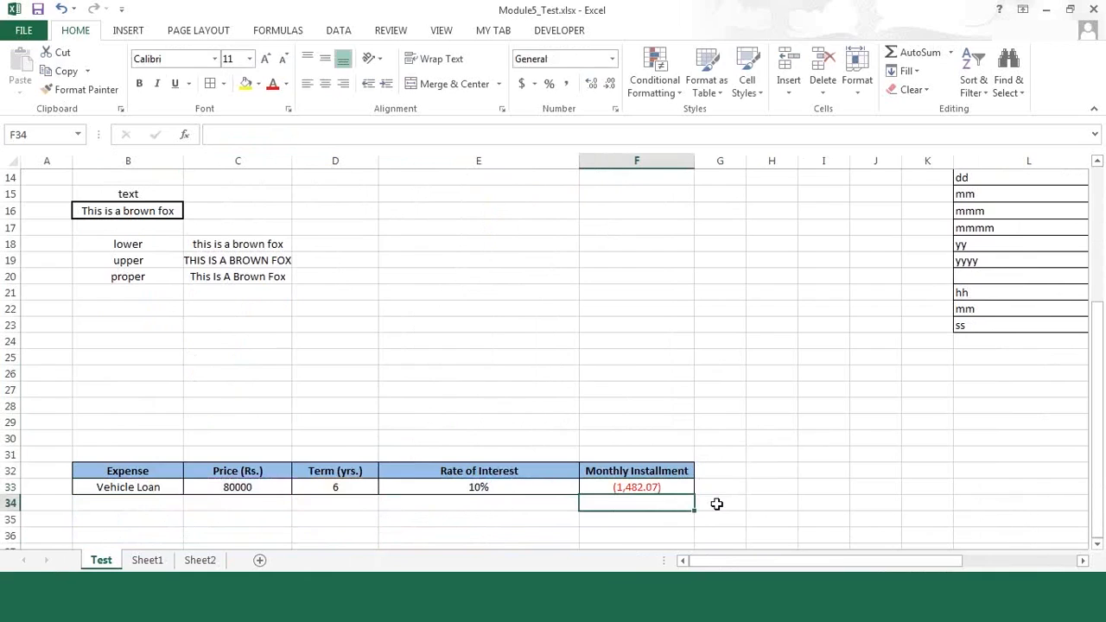
{"action": "key", "text": "Return"}
{"action": "key", "text": "Up"}
{"action": "key", "text": "Up"}
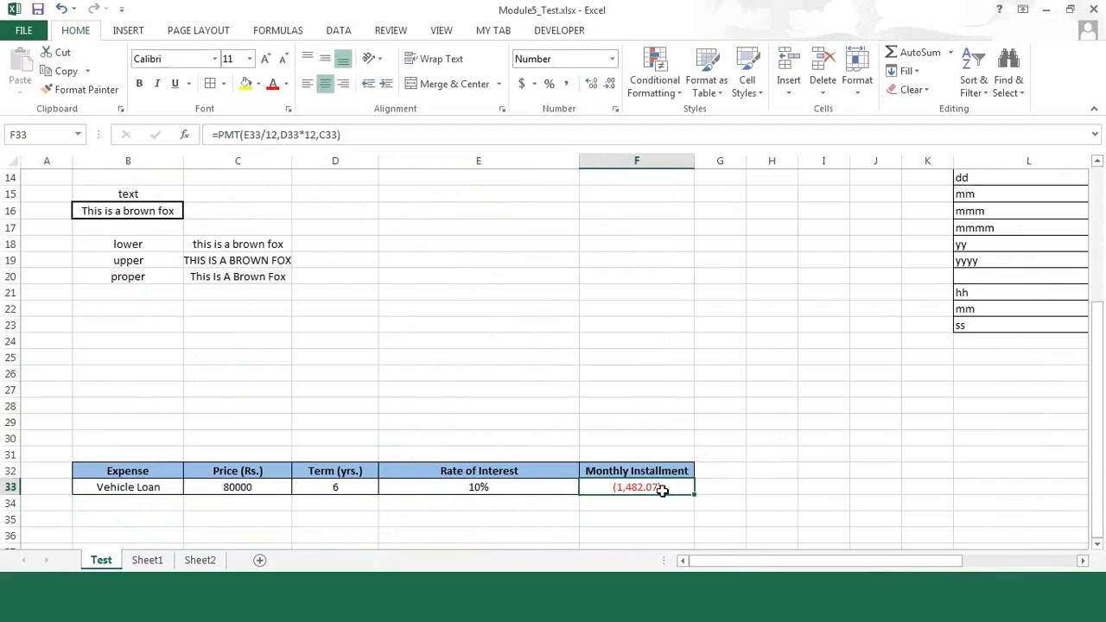
Step: Fill the Vehicle Loan row down into row 34, including the installment formula
{"action": "left_click", "coordinate": [138, 502]}
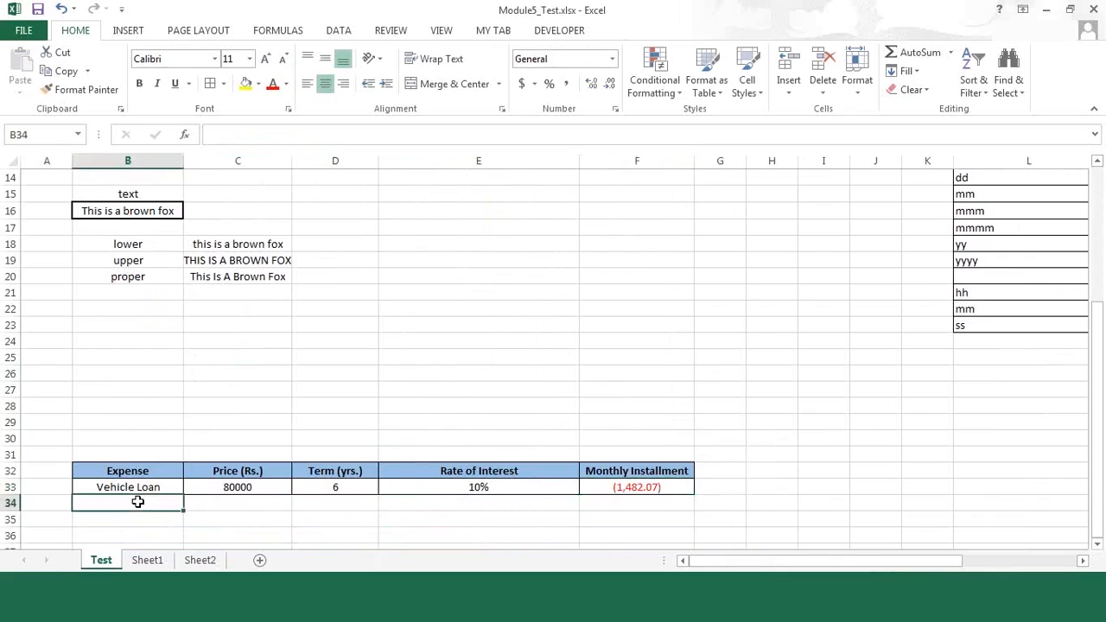
{"action": "key", "text": "shift+Right"}
{"action": "key", "text": "shift+Right"}
{"action": "key", "text": "shift+Right"}
{"action": "key", "text": "shift+Right"}
{"action": "key", "text": "shift+Right"}
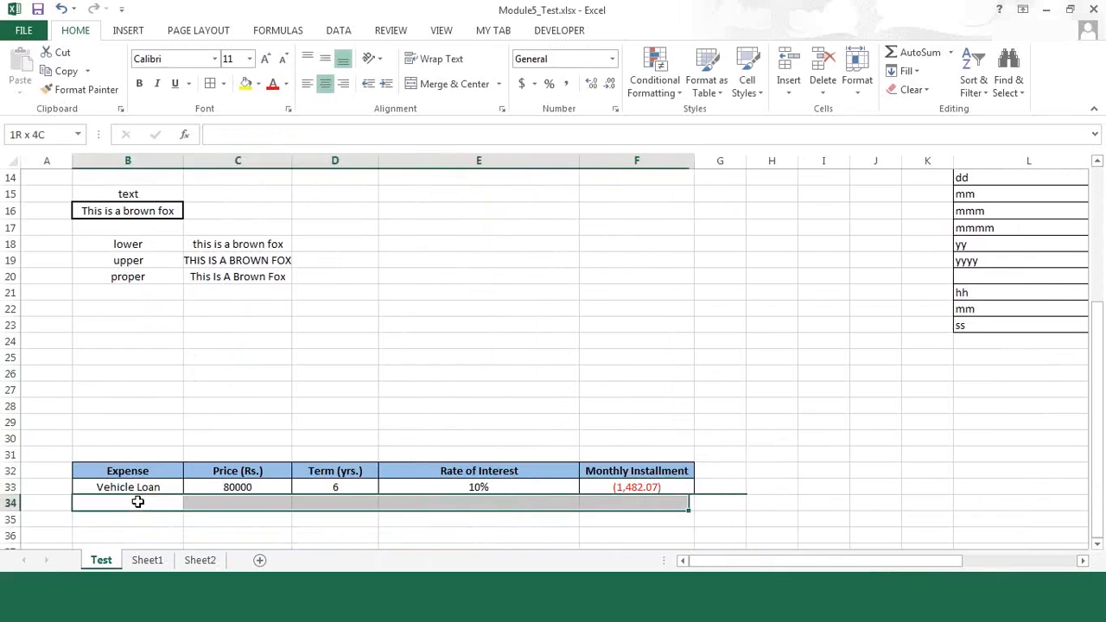
{"action": "key", "text": "ctrl+d"}
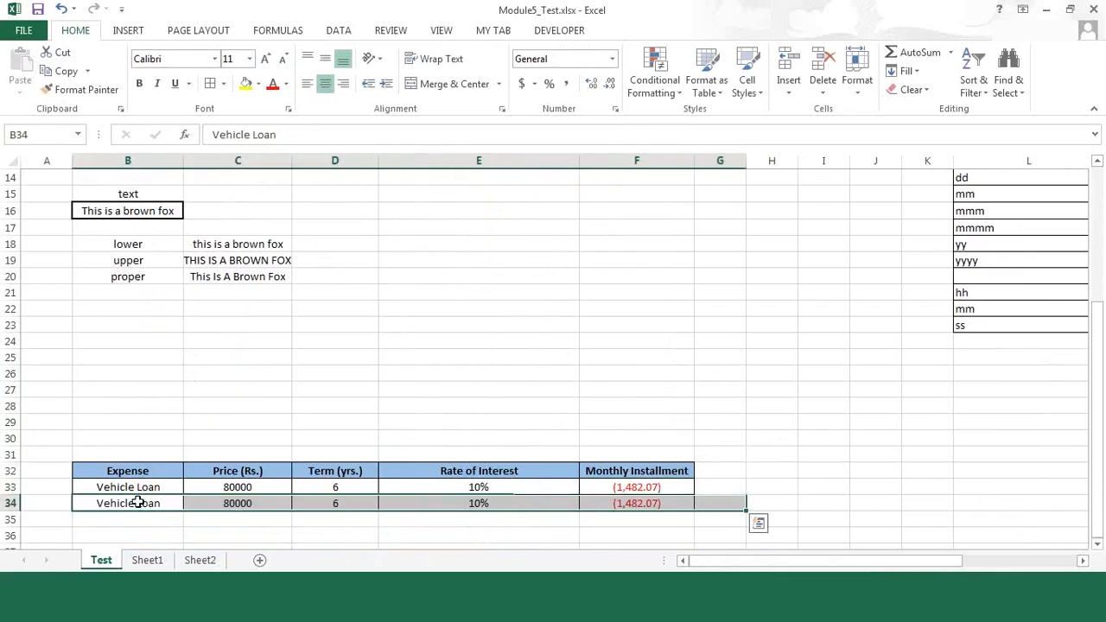
{"action": "key", "text": "Right"}
{"action": "key", "text": "Left"}
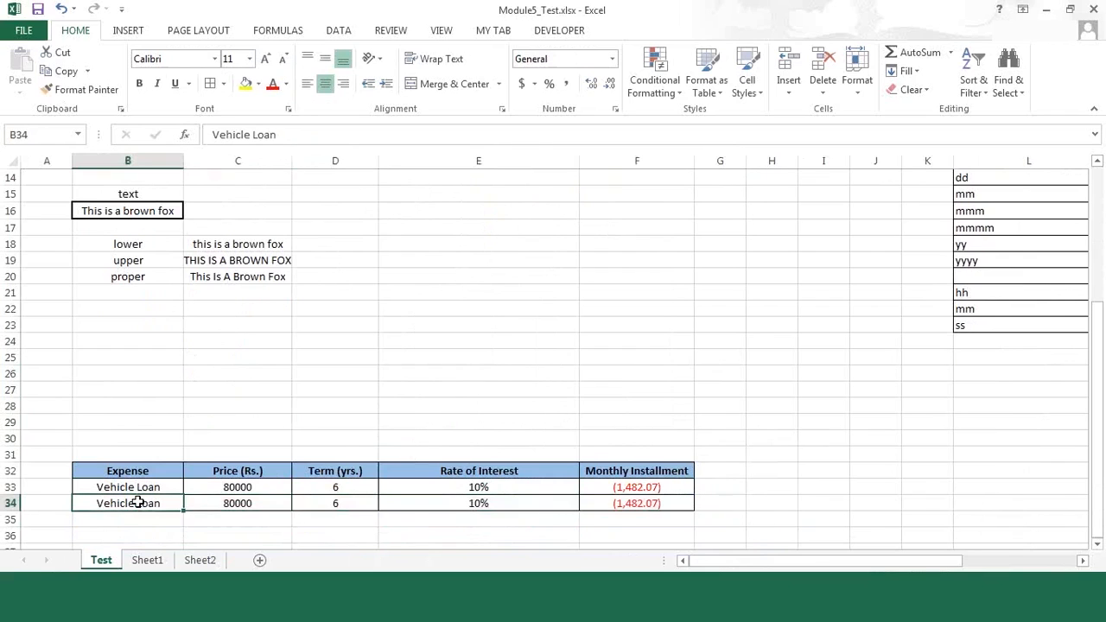
Step: Change the expense name in B34 to Home Loan
{"action": "type", "text": "C"}
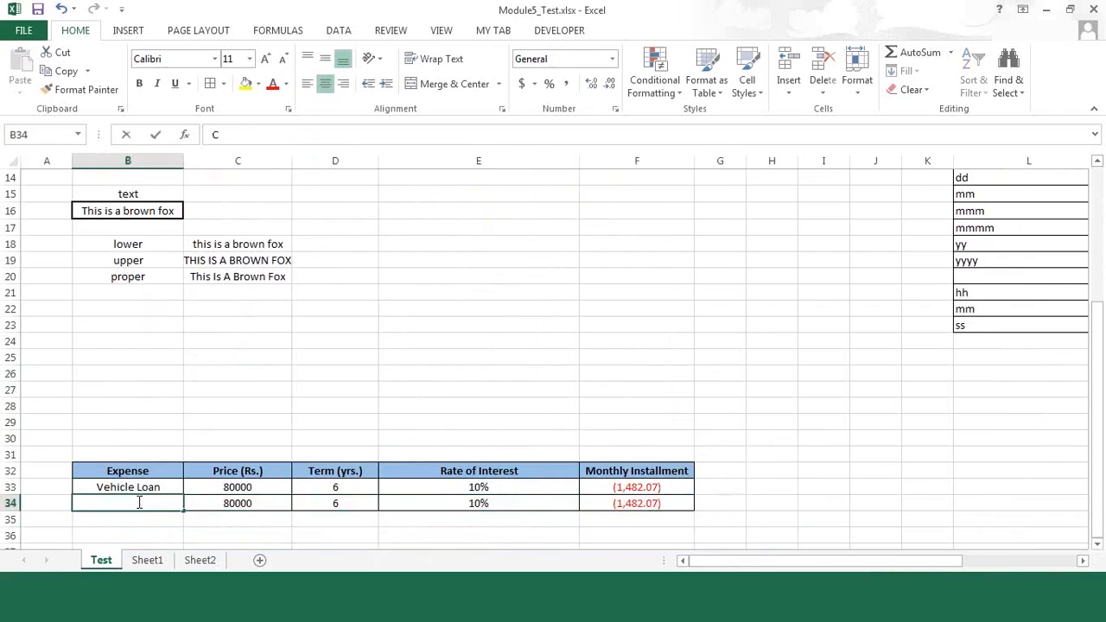
{"action": "type", "text": "Home Loan"}
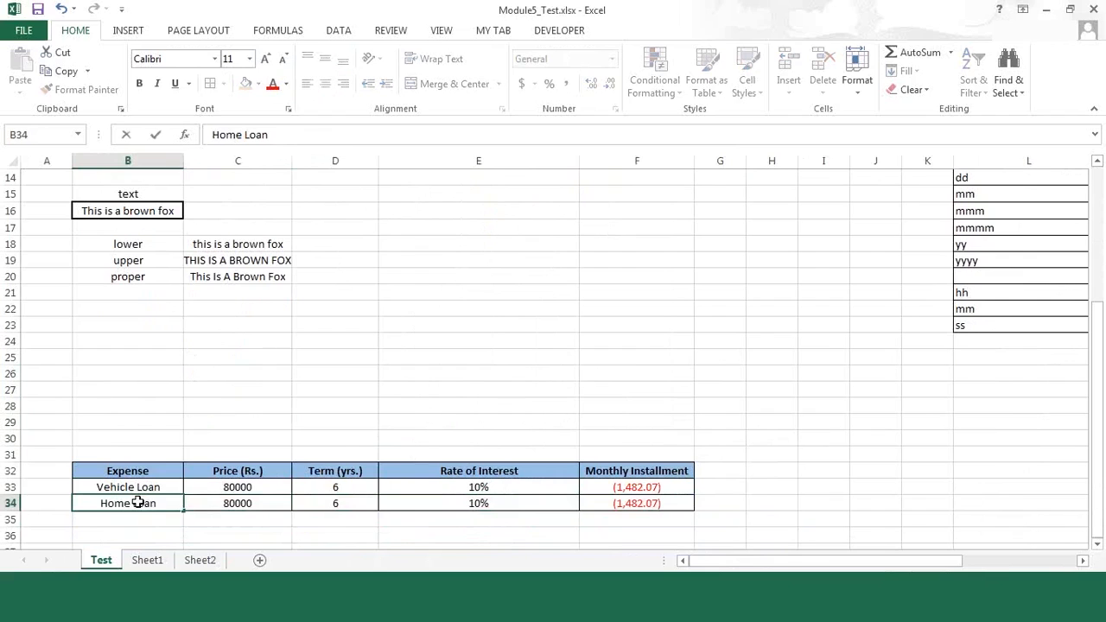
{"action": "key", "text": "Tab"}
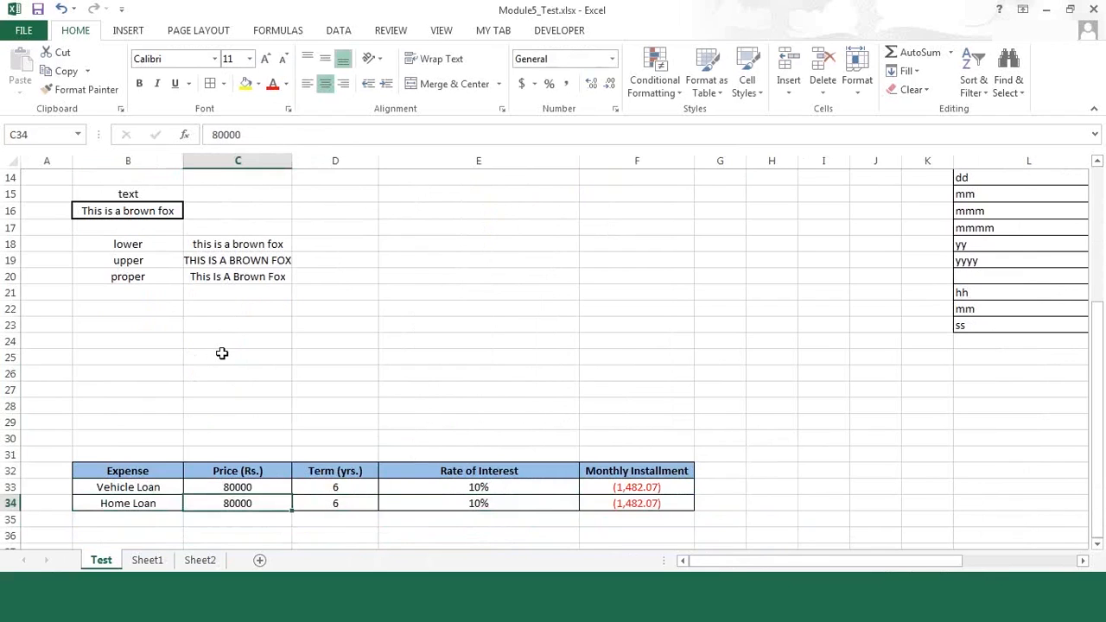
Step: Set the Home Loan price in C34 to 4000000
{"action": "key", "text": "F2"}
{"action": "type", "text": "40"}
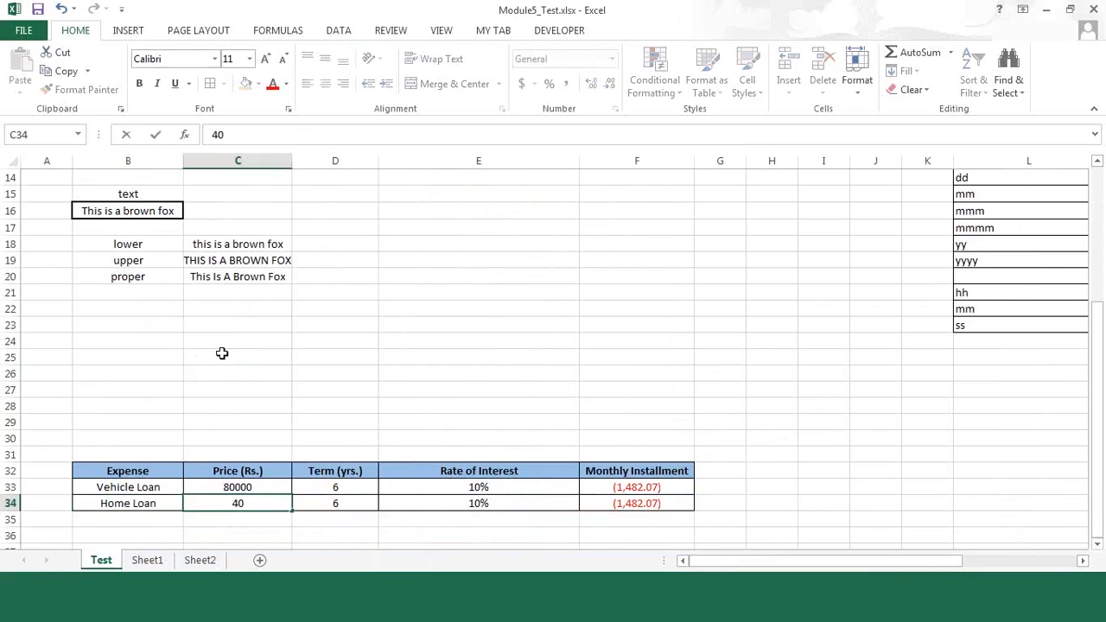
{"action": "type", "text": "00000"}
{"action": "key", "text": "ctrl+Return"}
{"action": "key", "text": "Tab"}
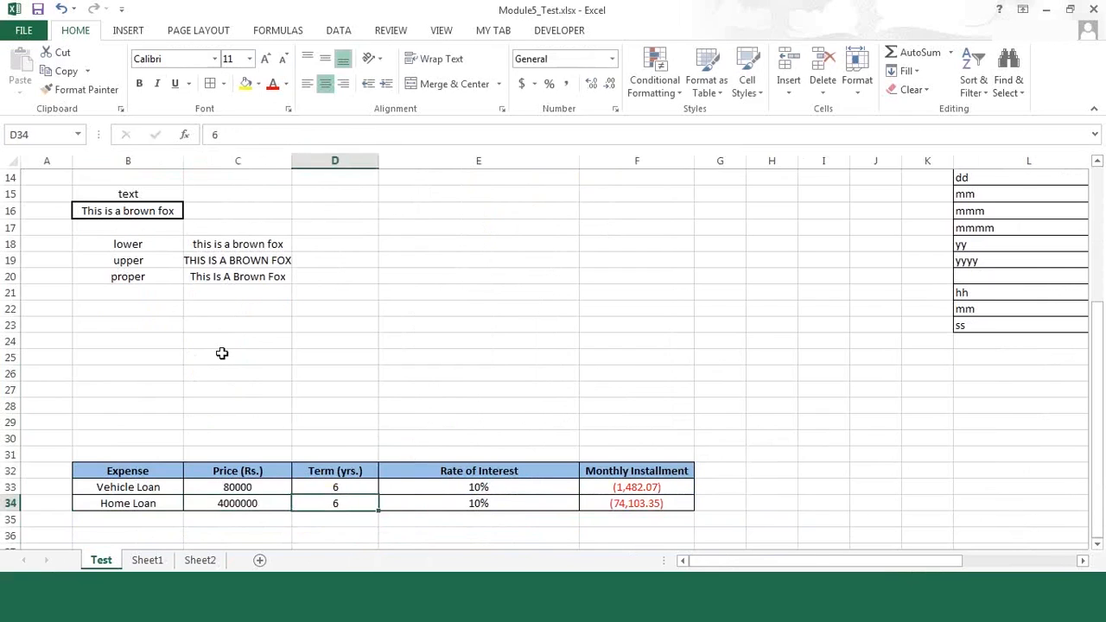
Step: Set the Home Loan term to 20 years and its rate of interest to 8%
{"action": "type", "text": "2"}
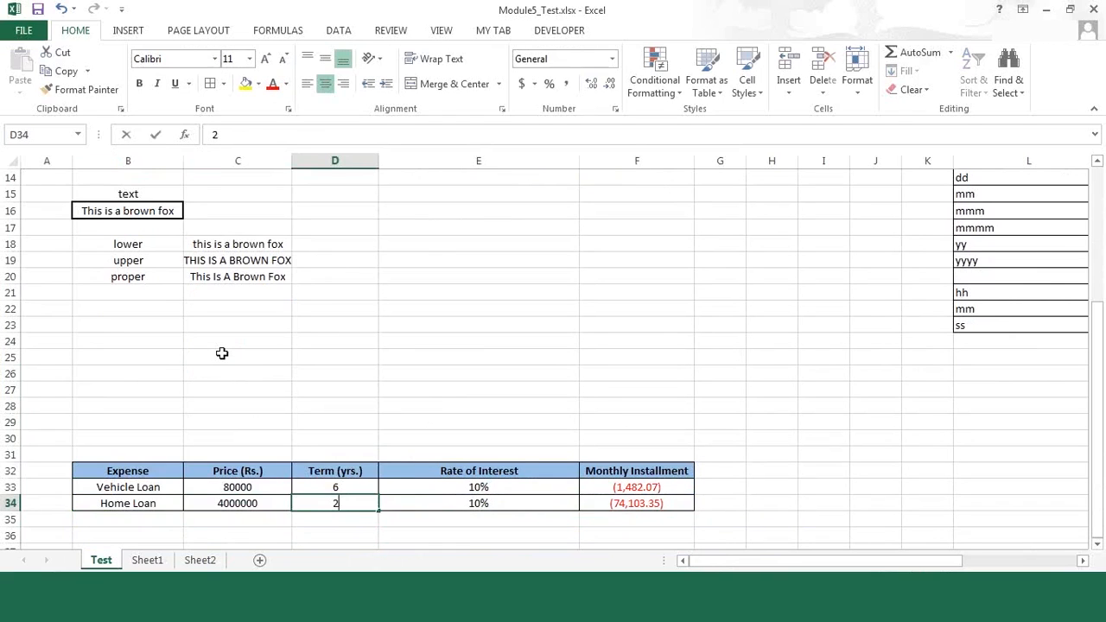
{"action": "type", "text": "0"}
{"action": "key", "text": "ctrl+Return"}
{"action": "key", "text": "Tab"}
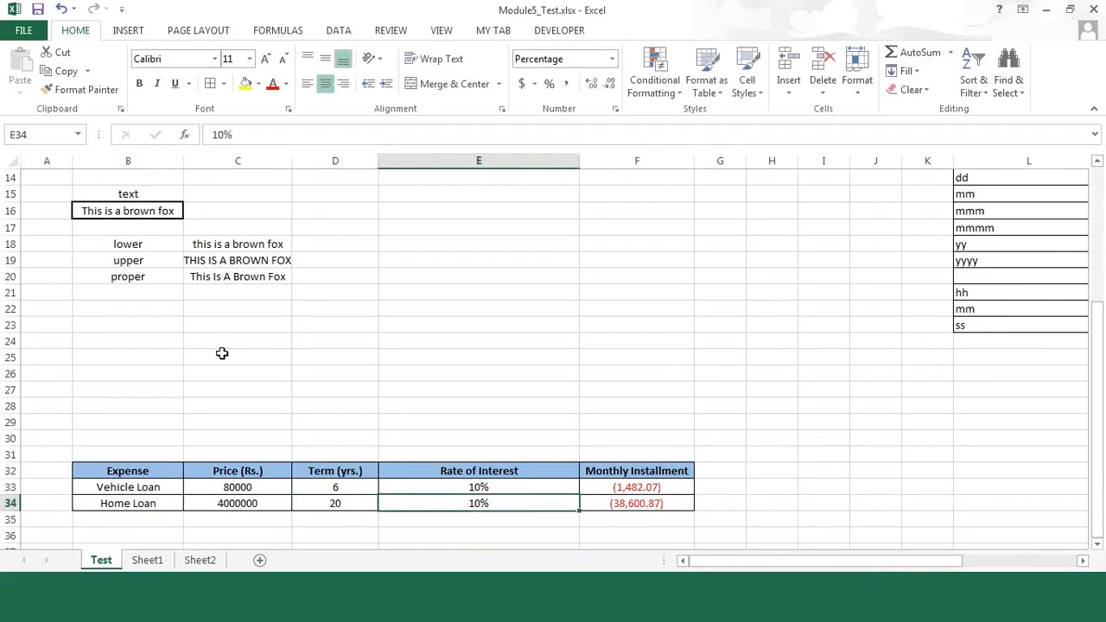
{"action": "type", "text": "8"}
{"action": "key", "text": "ctrl+Return"}
{"action": "key", "text": "Down"}
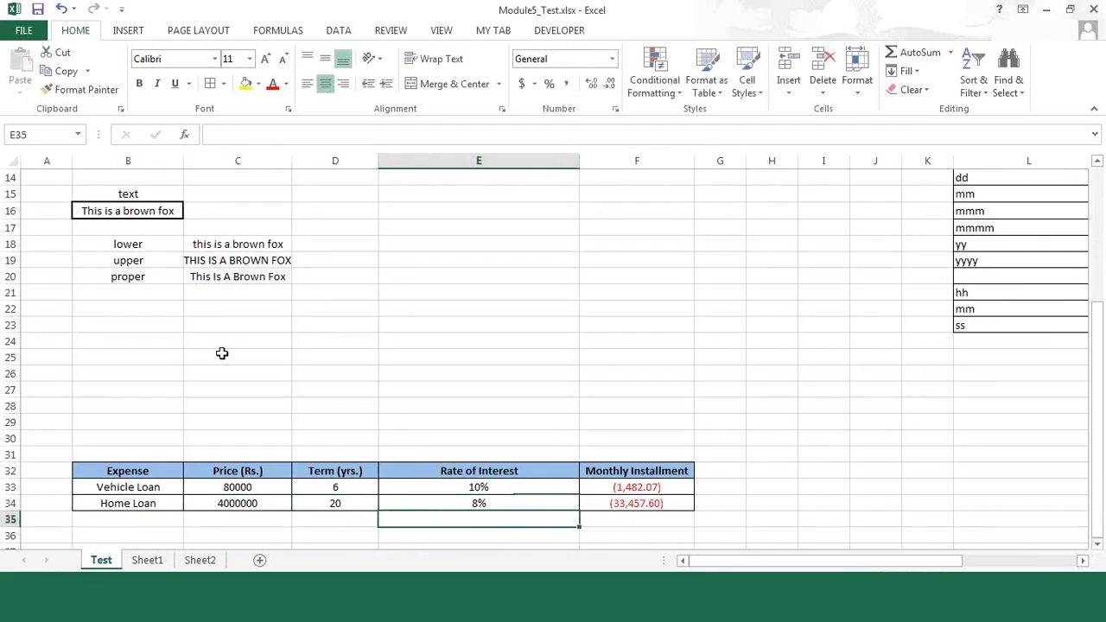
Step: Review the Home Loan row's price, term, rate of interest and monthly installment formula
{"action": "key", "text": "Up"}
{"action": "key", "text": "Left"}
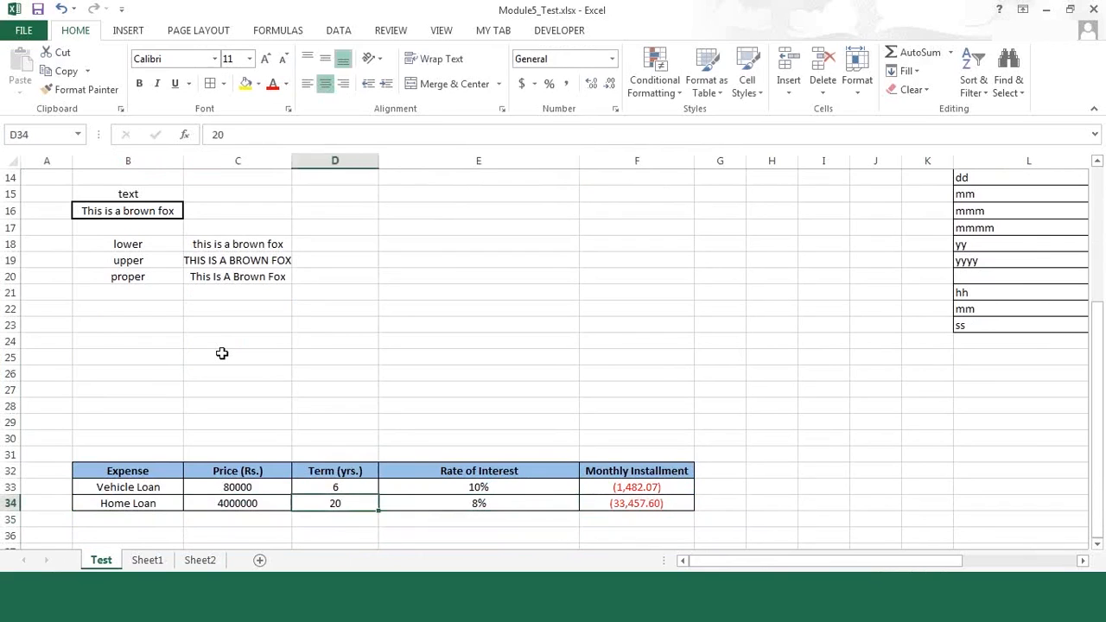
{"action": "key", "text": "Left"}
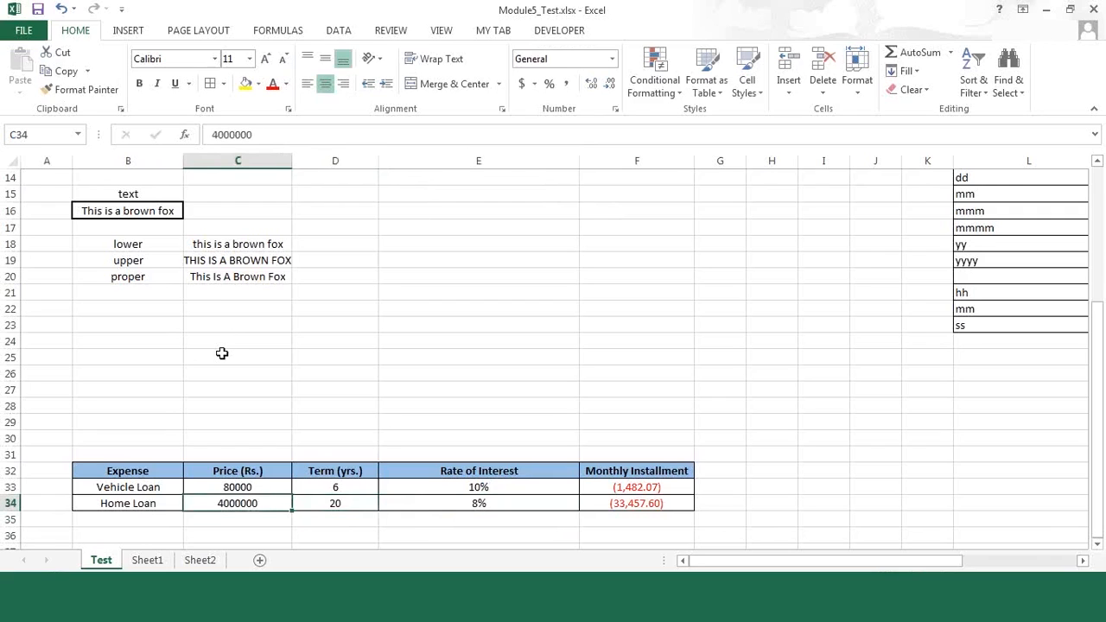
{"action": "key", "text": "Right"}
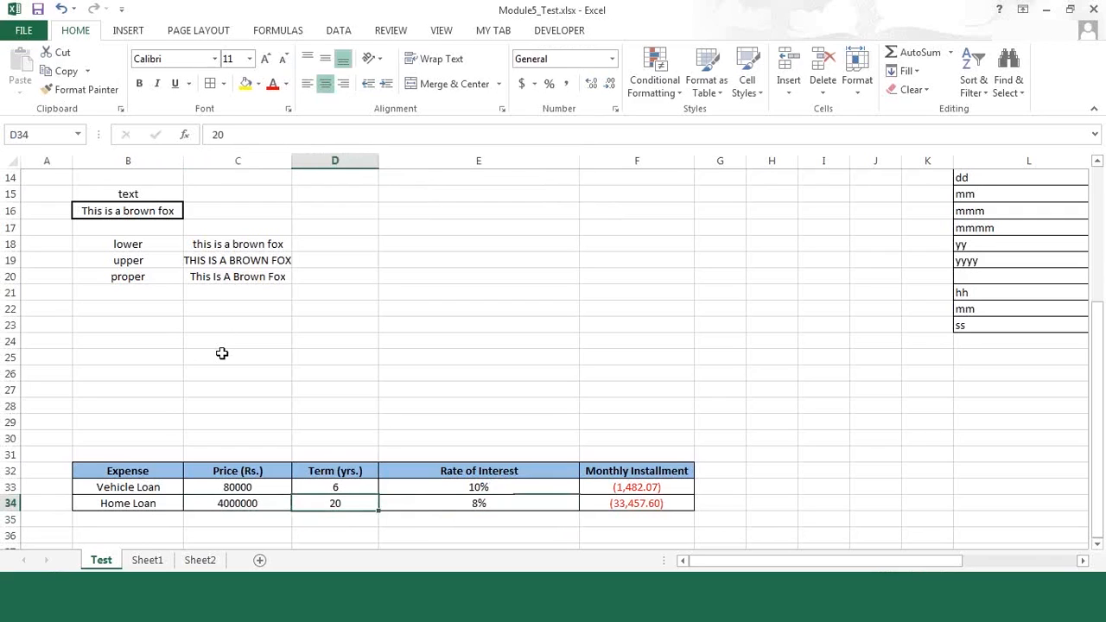
{"action": "key", "text": "Right"}
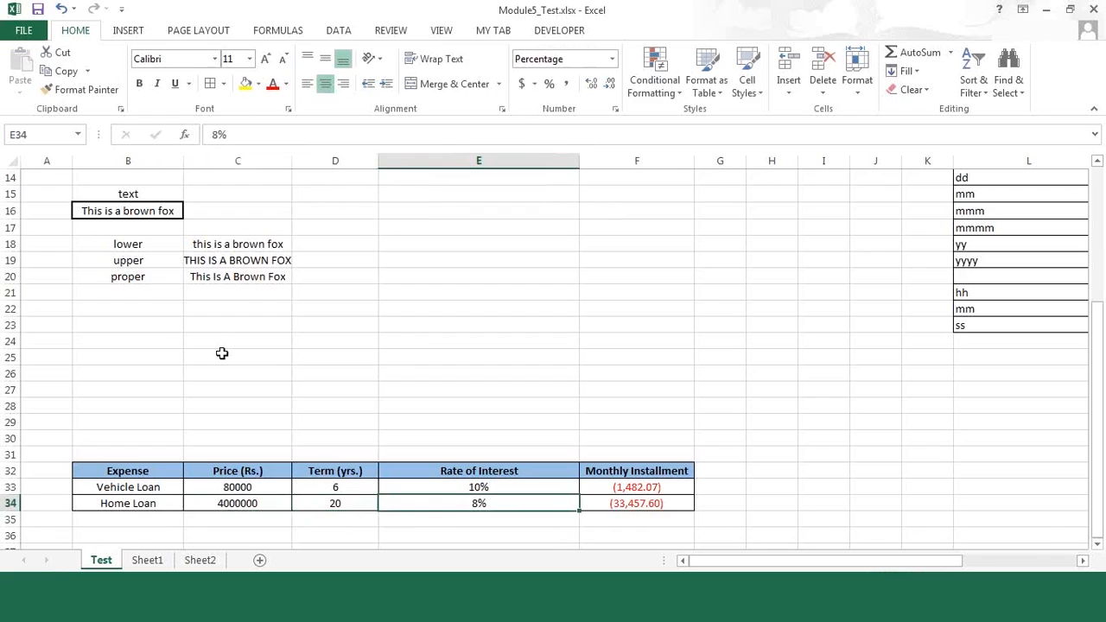
{"action": "key", "text": "Right"}
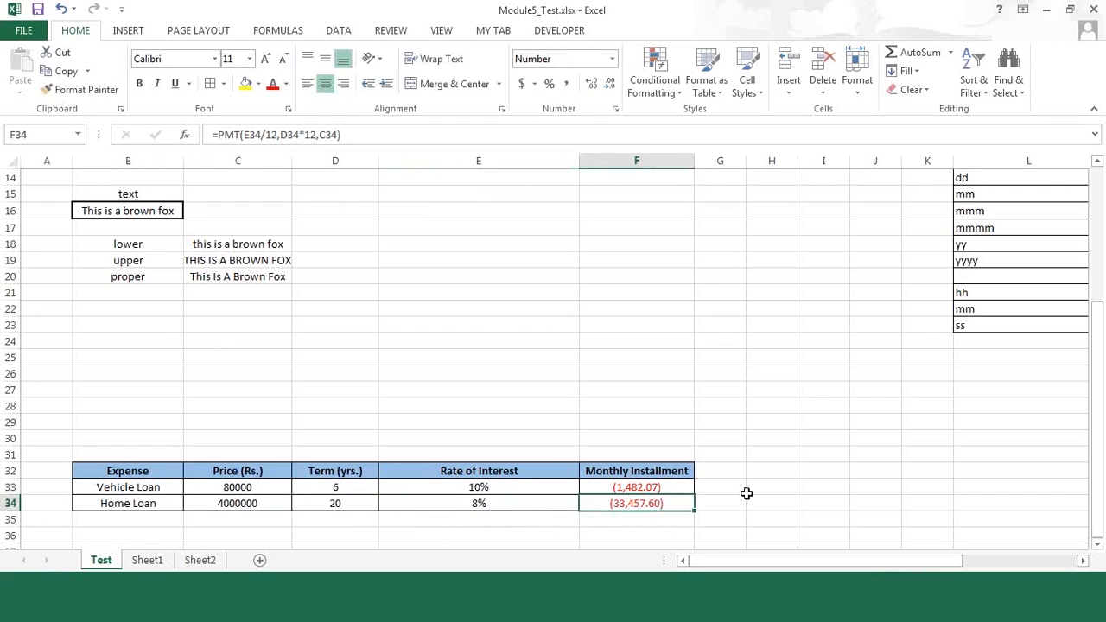
Step: Switch to Sheet1 and examine the Sure and Unsure values and the Answer formula in C2:C4
{"action": "key", "text": "ctrl+Page_Down"}
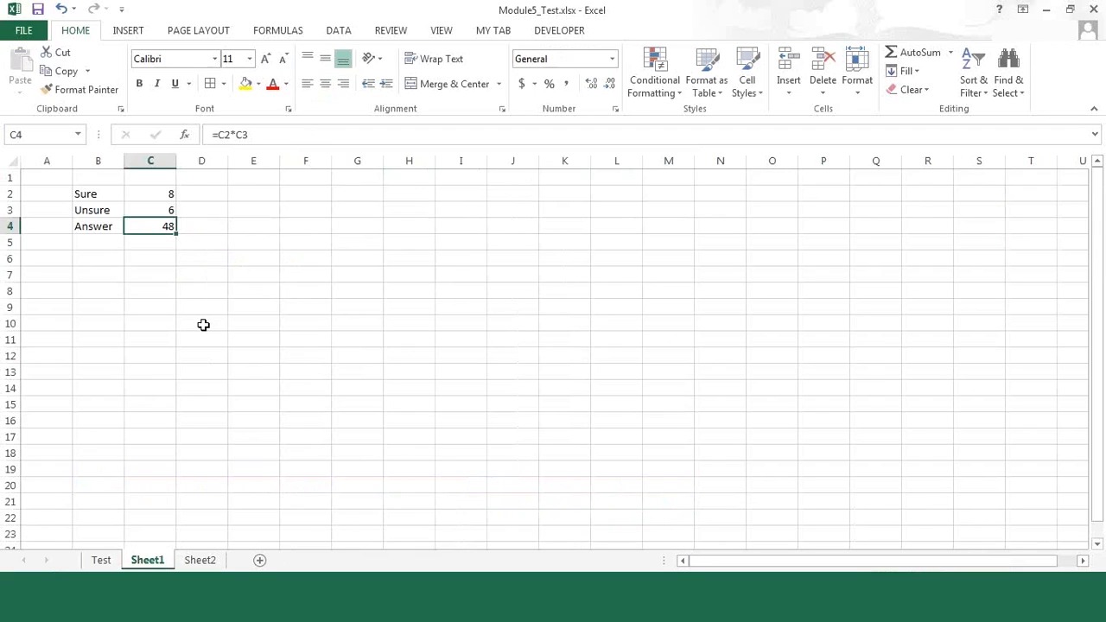
{"action": "left_click", "coordinate": [155, 191]}
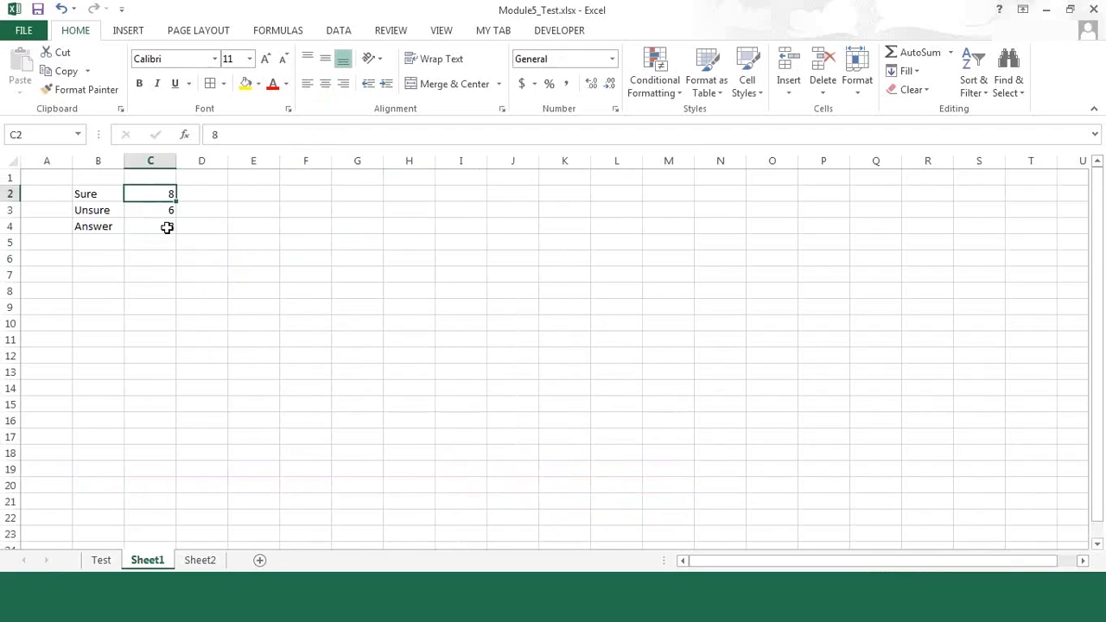
{"action": "key", "text": "Down"}
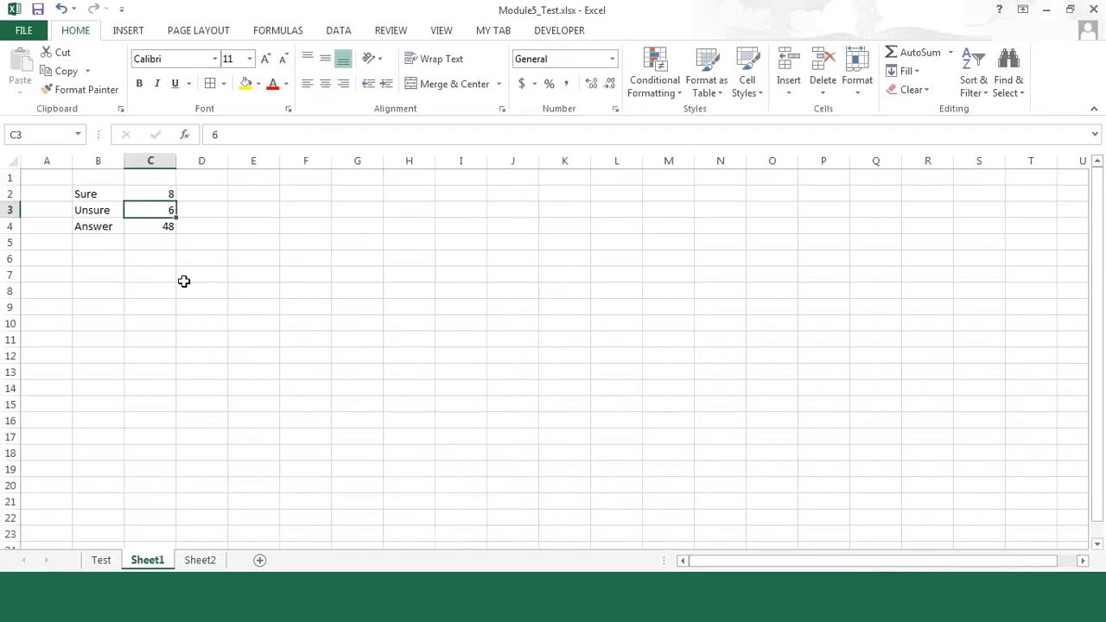
{"action": "left_click", "coordinate": [152, 222]}
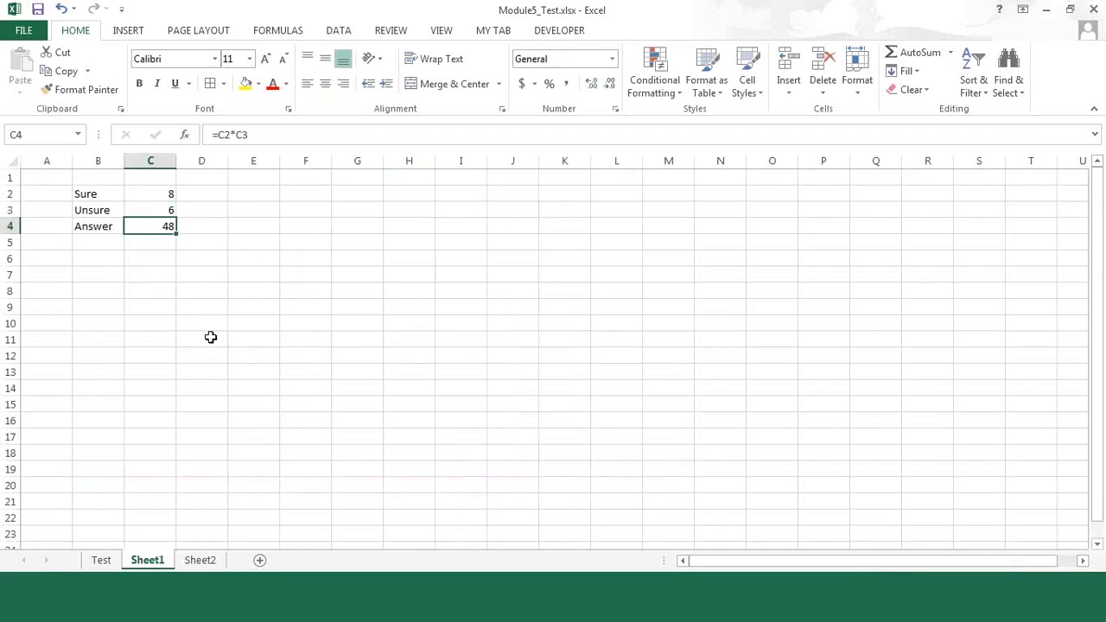
{"action": "left_click", "coordinate": [160, 193]}
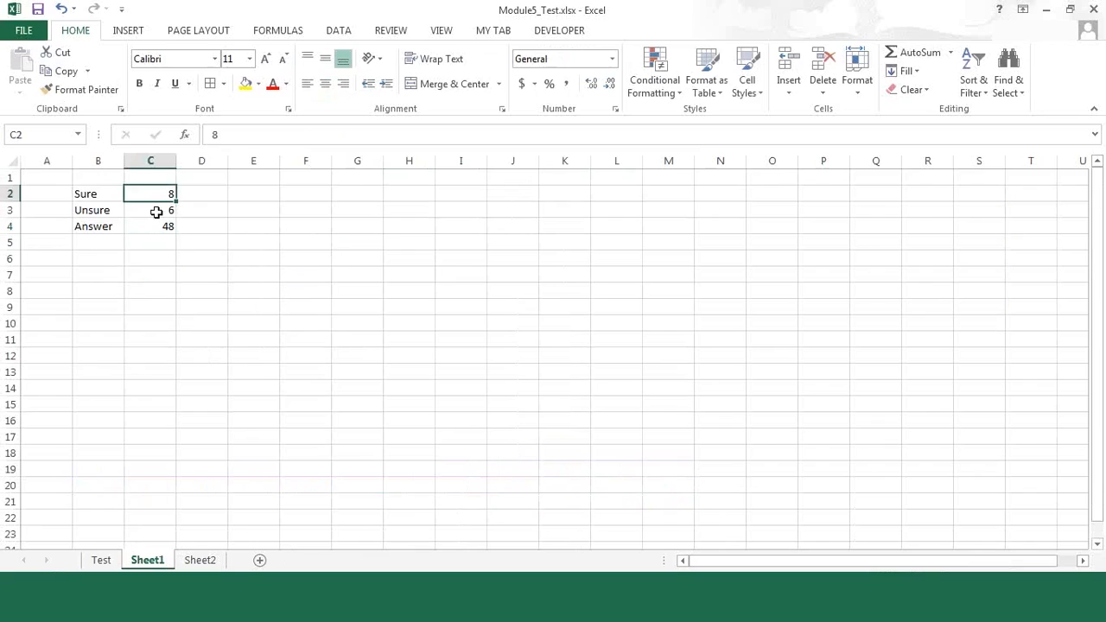
Step: Examine the Unsure value in C3 and the Answer formula in C4
{"action": "left_click", "coordinate": [156, 212]}
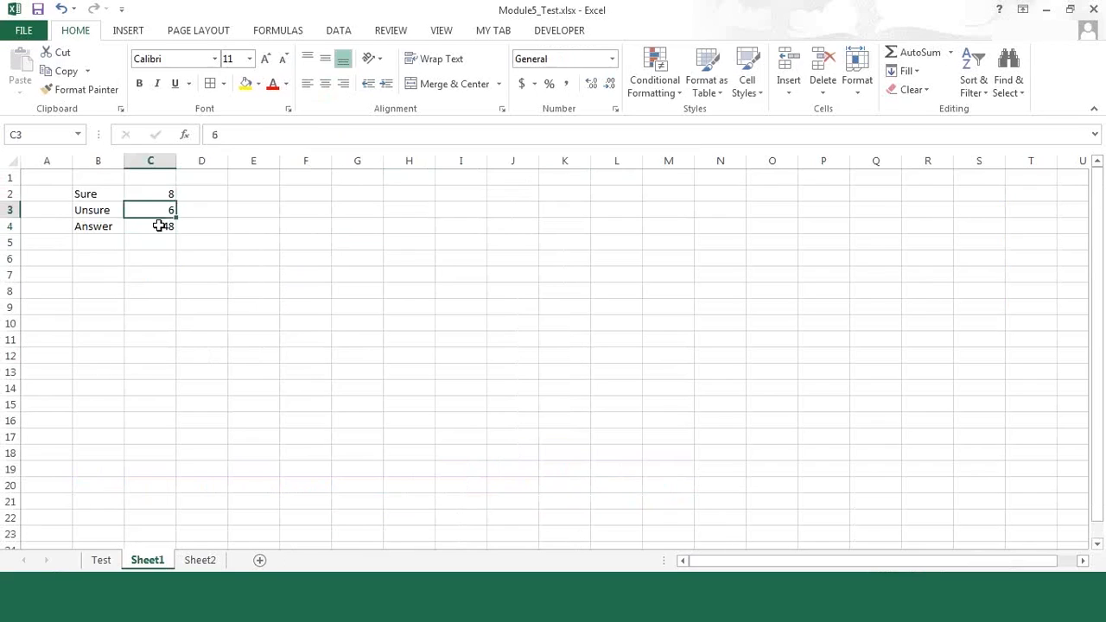
{"action": "key", "text": "Down"}
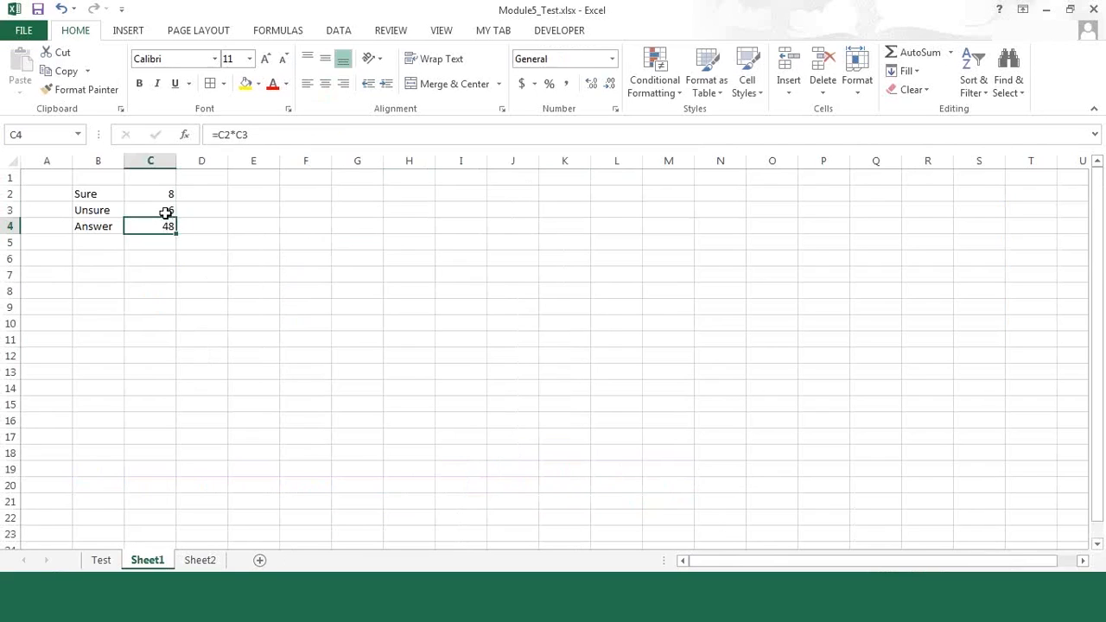
{"action": "key", "text": "Up"}
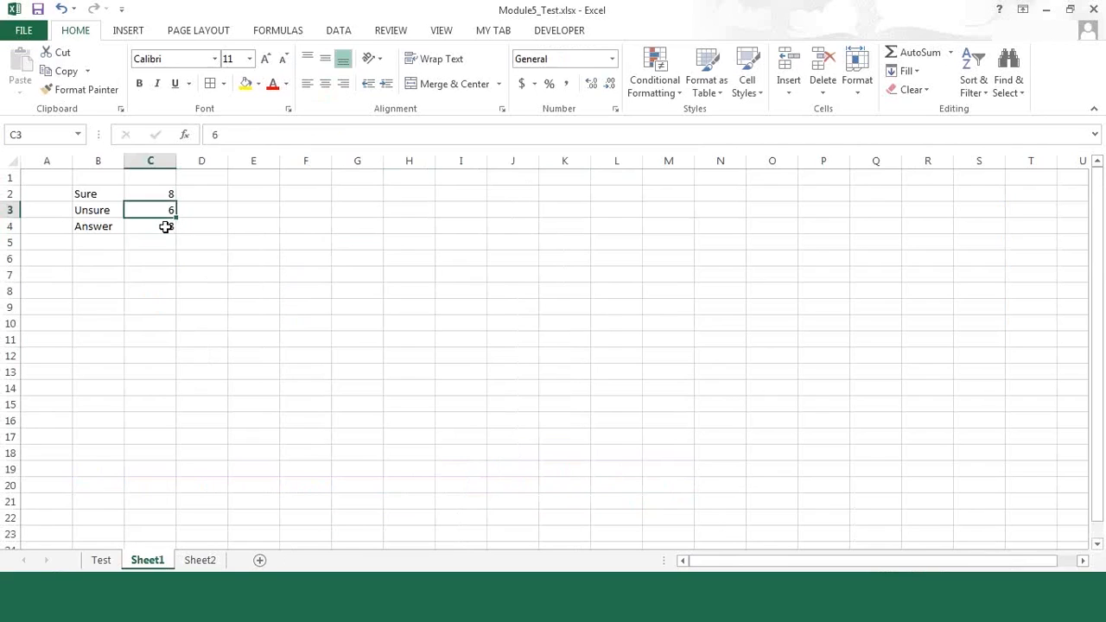
Step: Run Goal Seek to bring the Answer in C4 to 80 by changing the Unsure value in C3, and discard the solution
{"action": "left_click", "coordinate": [165, 226]}
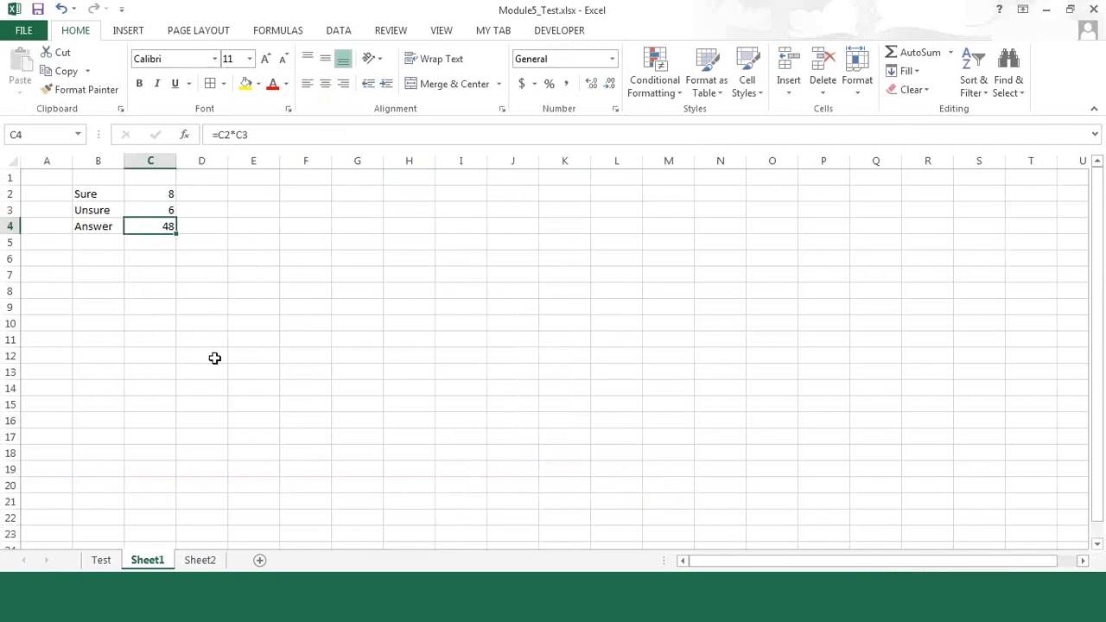
{"action": "left_click", "coordinate": [346, 32]}
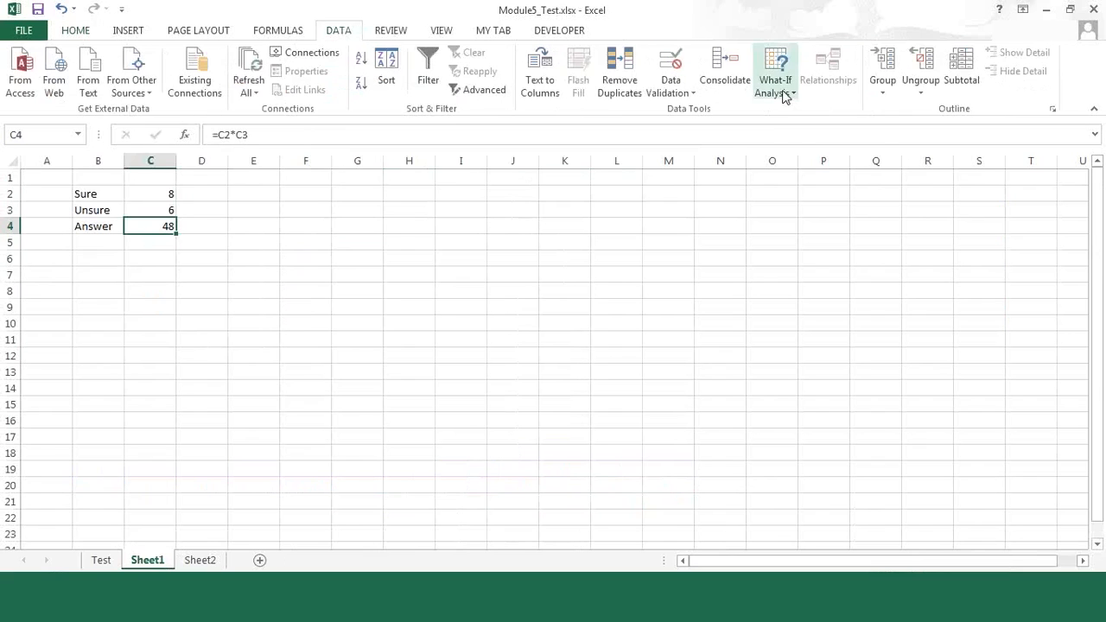
{"action": "left_click", "coordinate": [784, 95]}
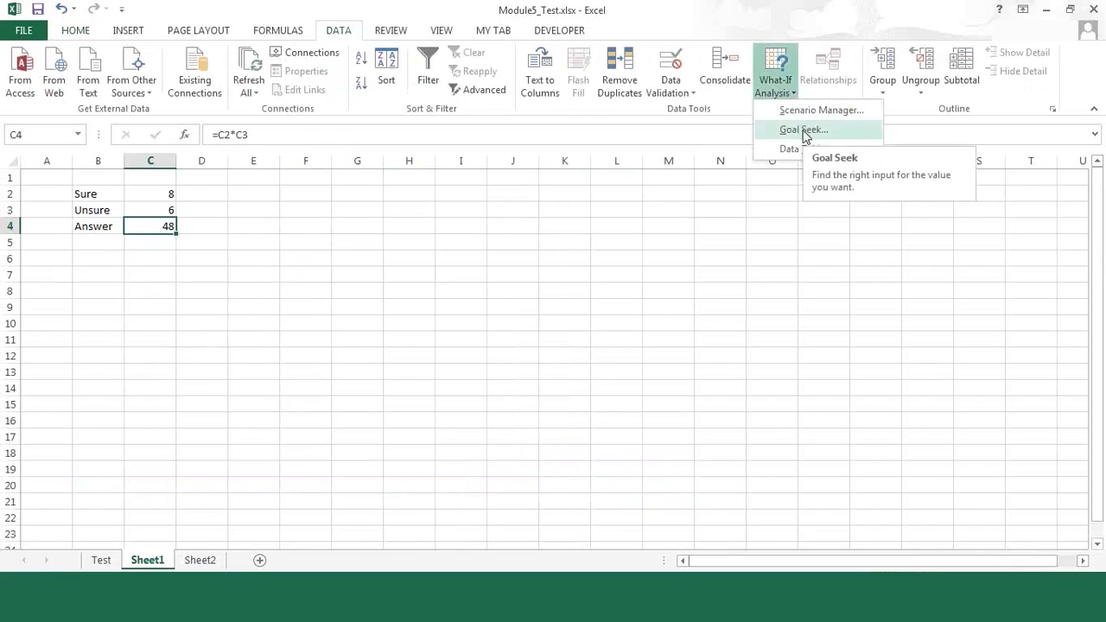
{"action": "left_click", "coordinate": [803, 130]}
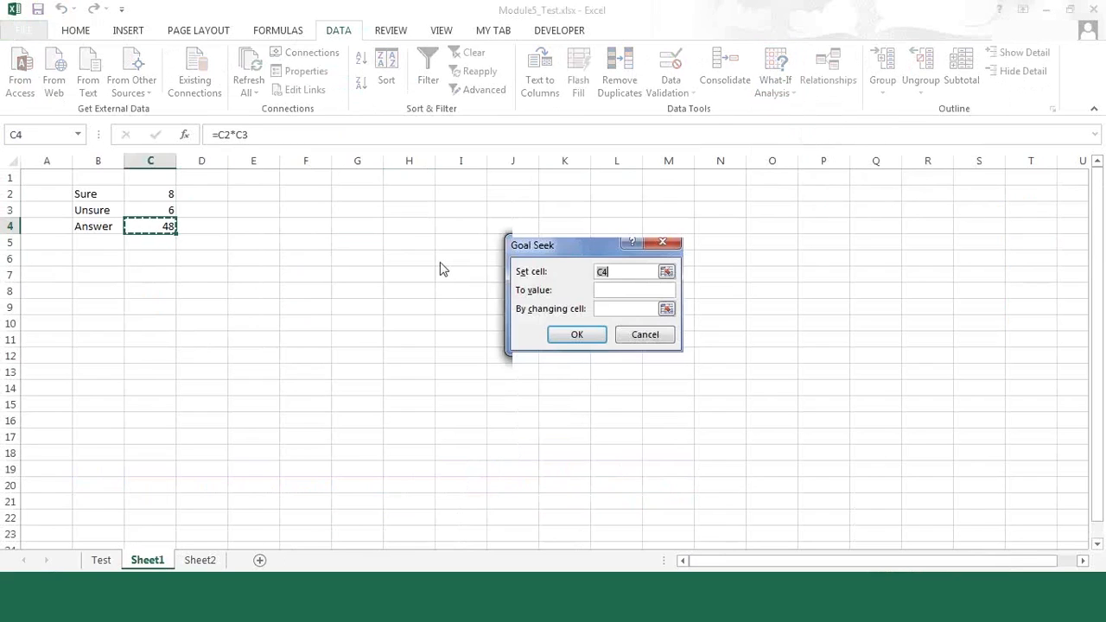
{"action": "left_click_drag", "start_coordinate": [554, 247], "coordinate": [413, 268]}
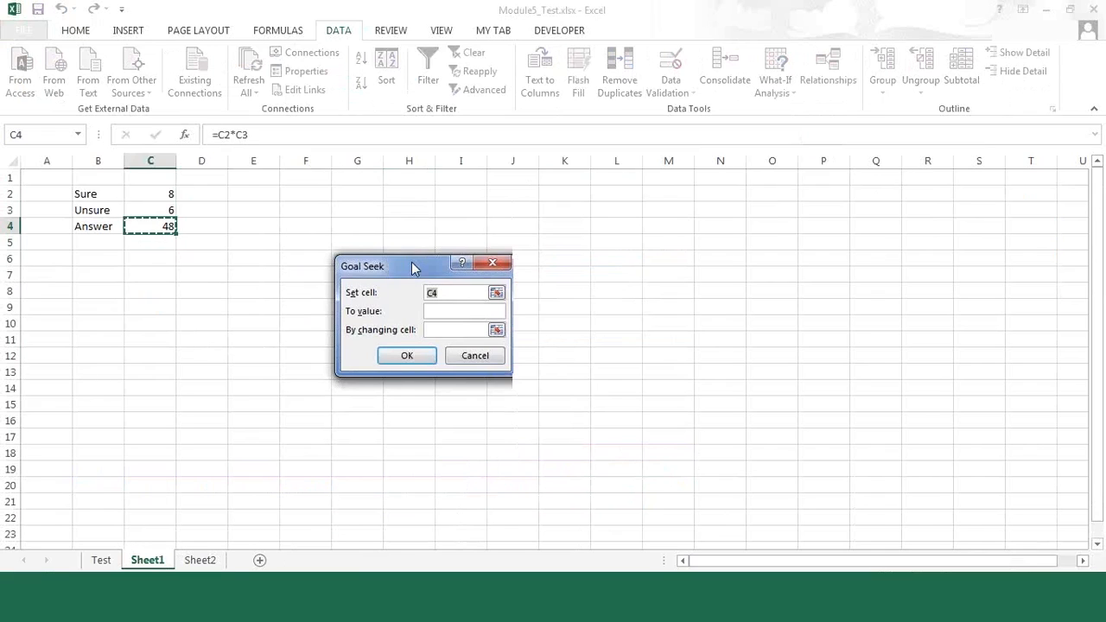
{"action": "left_click", "coordinate": [450, 311]}
{"action": "type", "text": "80"}
{"action": "left_click", "coordinate": [155, 210]}
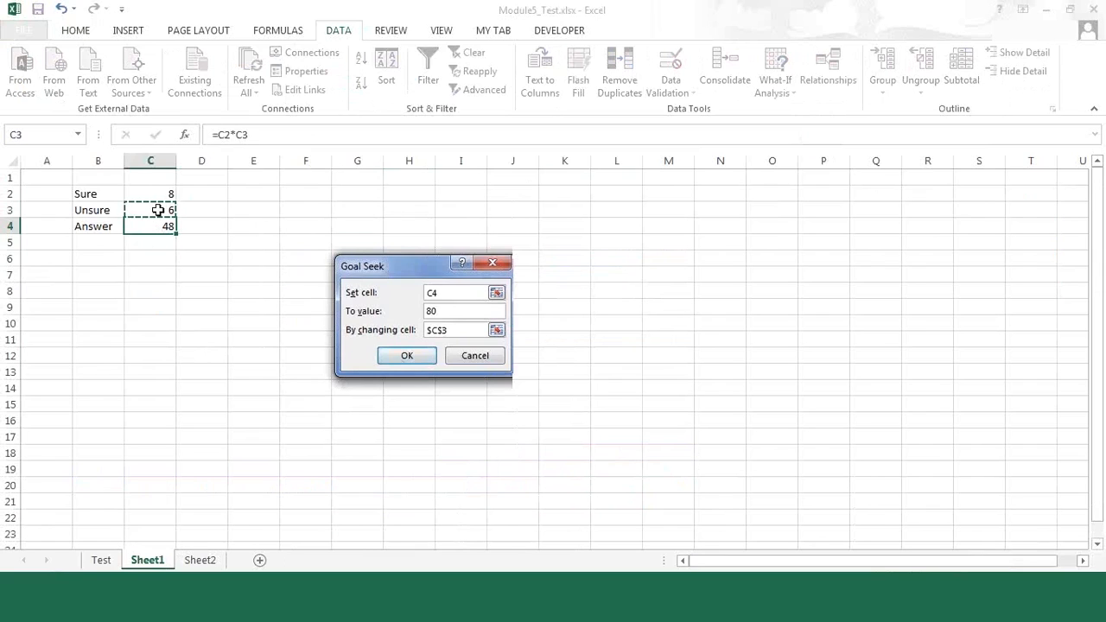
{"action": "left_click", "coordinate": [410, 357]}
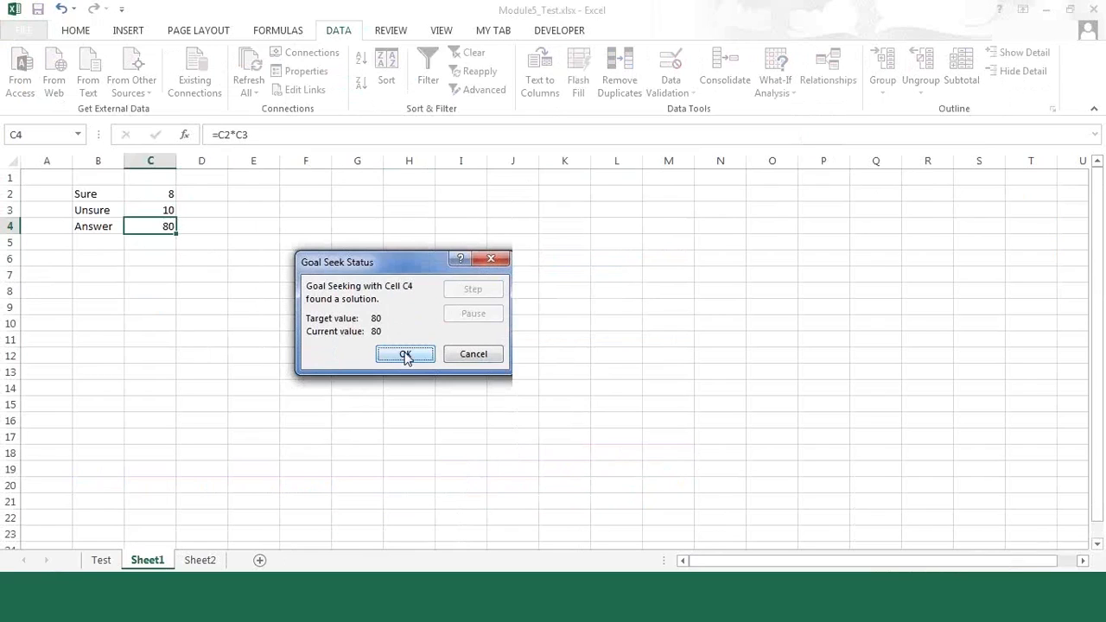
{"action": "left_click", "coordinate": [465, 355]}
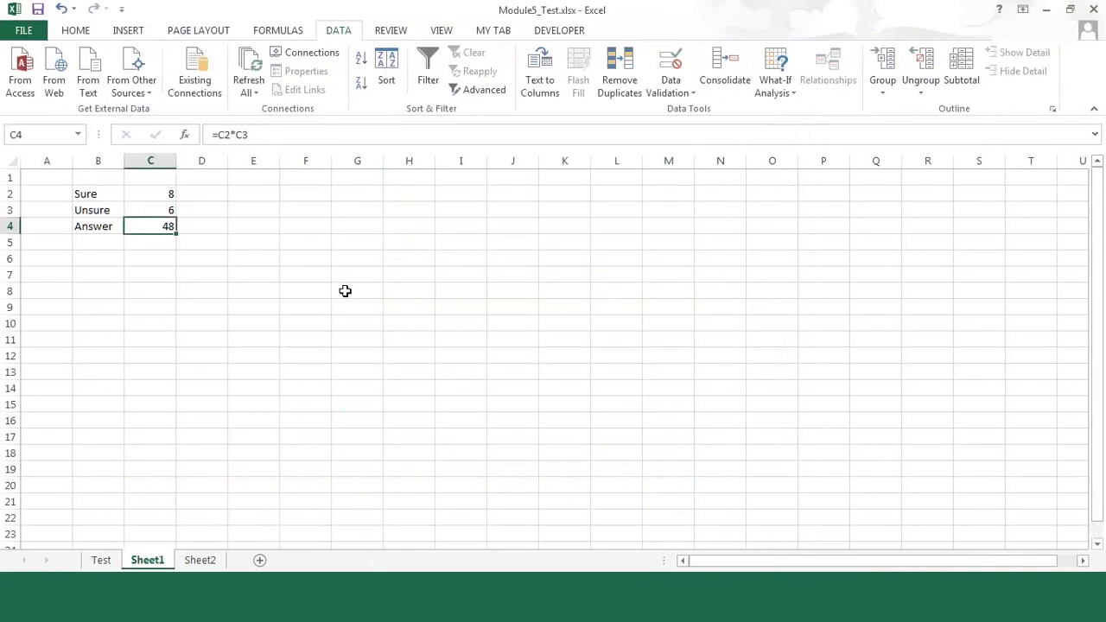
Step: Copy the fruit list in C2:C7 of Sheet2 into Sheet1 starting at F4
{"action": "left_click", "coordinate": [286, 227]}
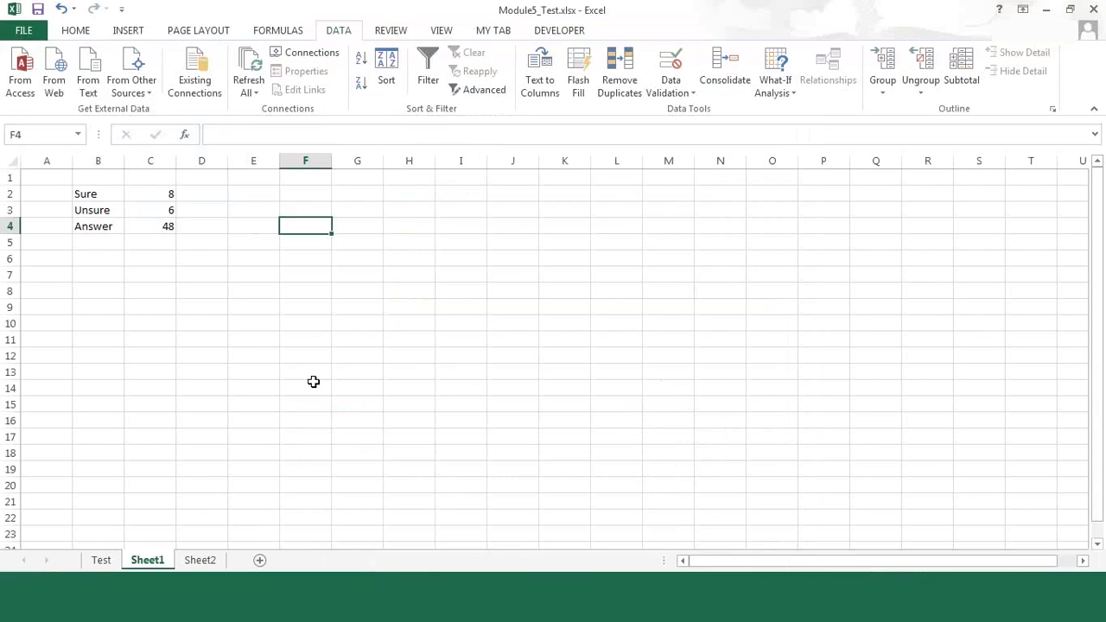
{"action": "left_click", "coordinate": [199, 560]}
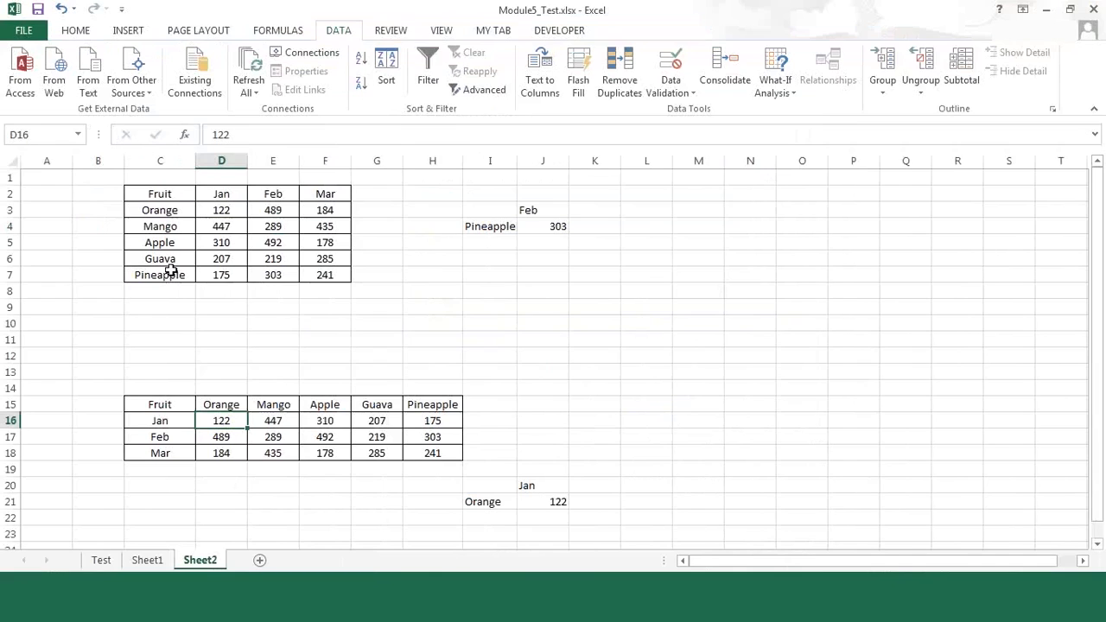
{"action": "left_click", "coordinate": [170, 194]}
{"action": "left_click_drag", "start_coordinate": [170, 194], "coordinate": [171, 276]}
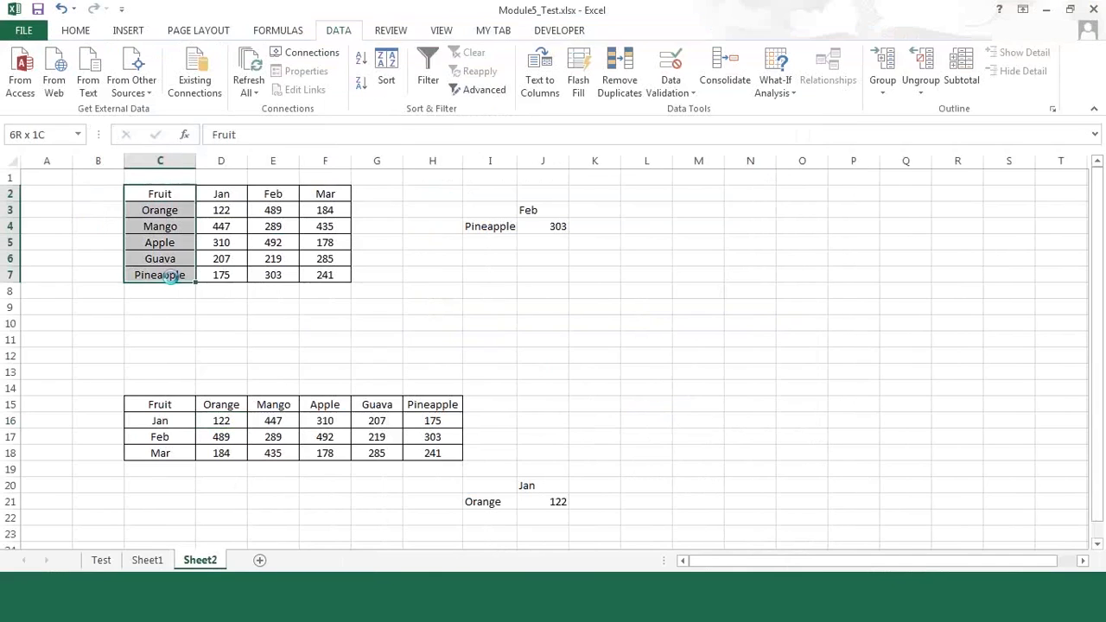
{"action": "key", "text": "ctrl+c"}
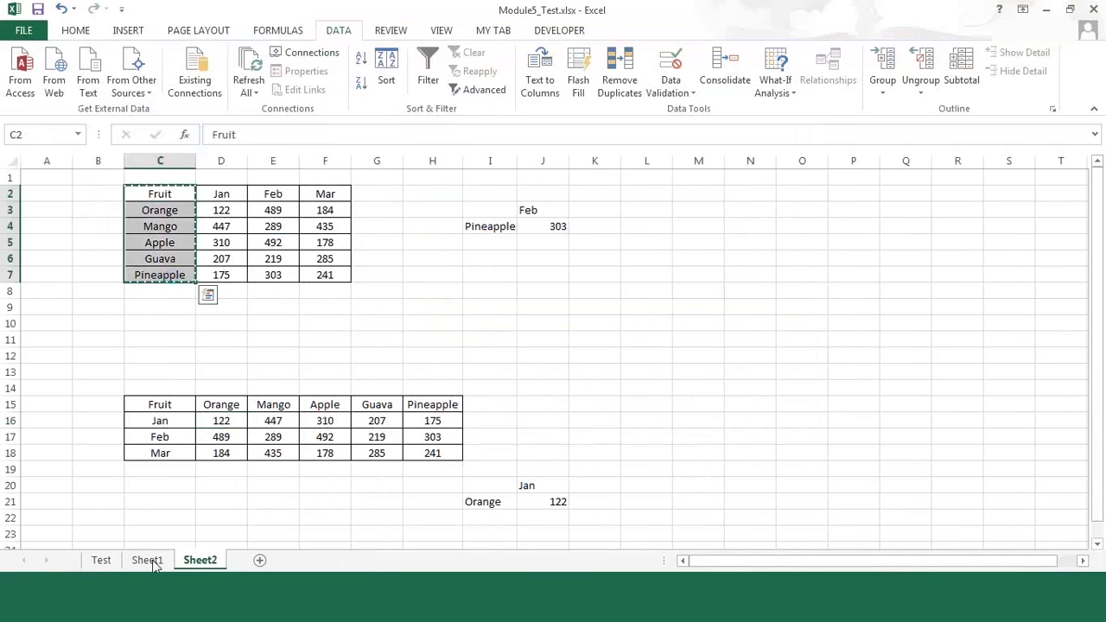
{"action": "left_click", "coordinate": [149, 561]}
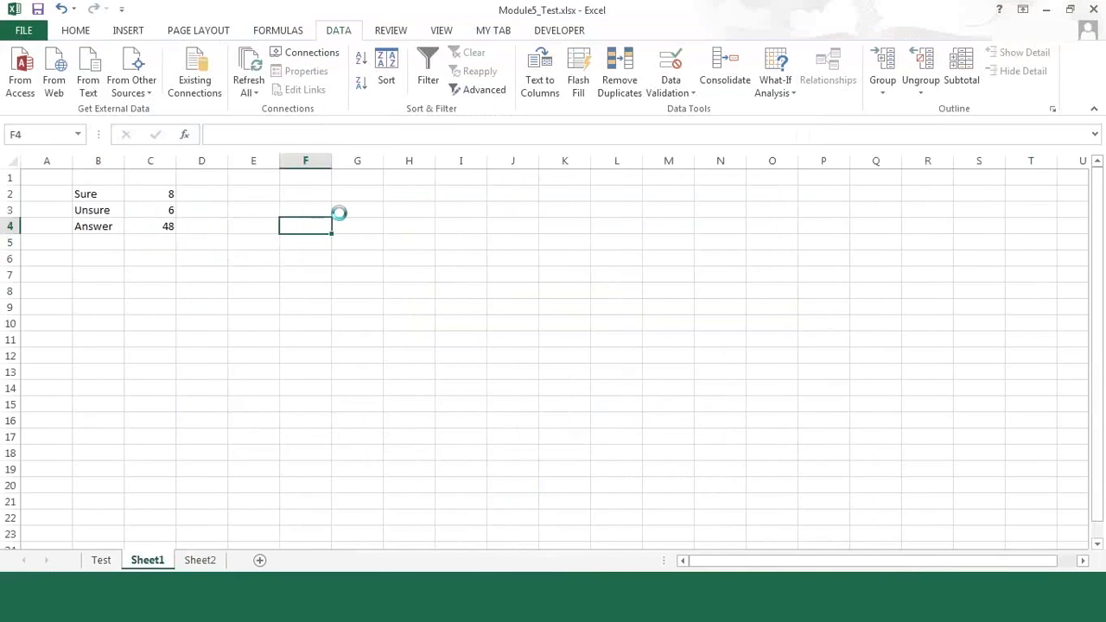
{"action": "key", "text": "ctrl+v"}
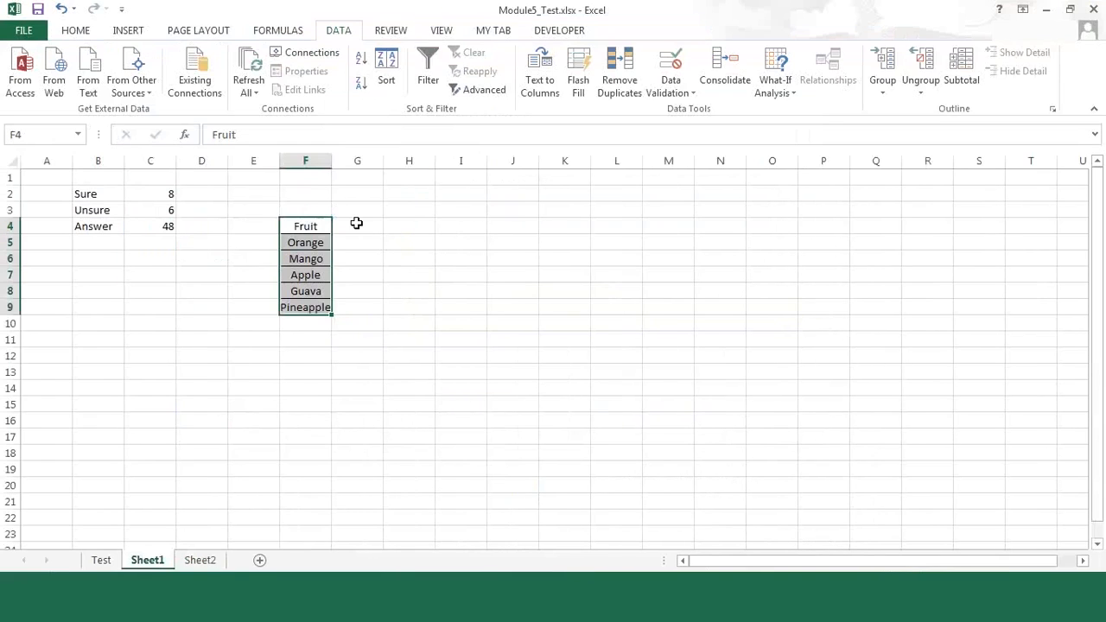
Step: Enter the heading CP in G4, beside the Fruit heading
{"action": "left_click", "coordinate": [356, 224]}
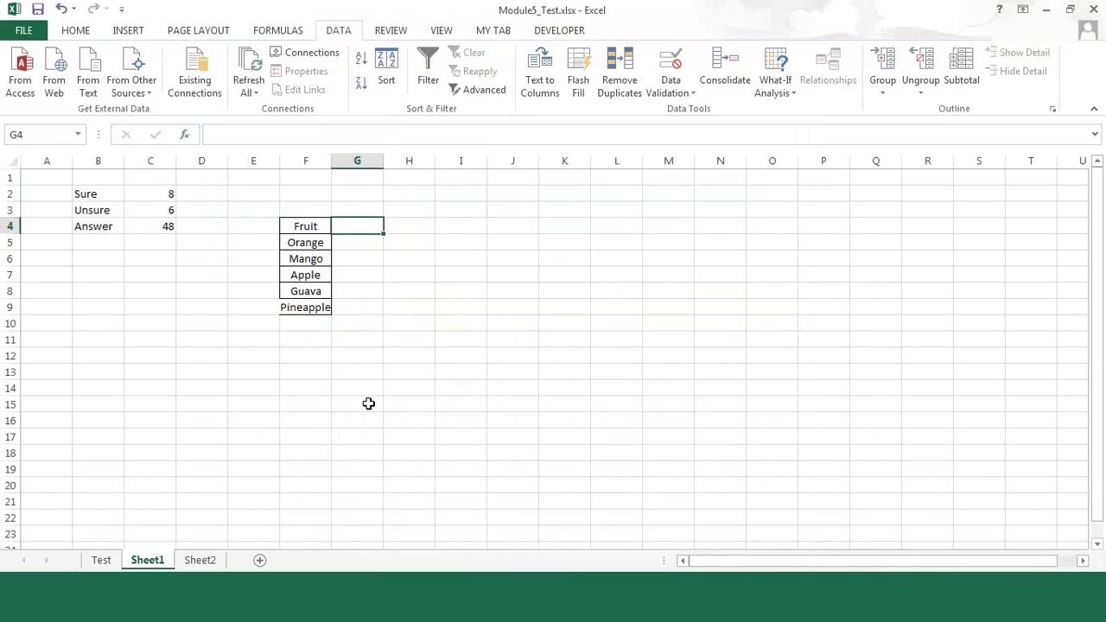
{"action": "type", "text": "Cost"}
{"action": "key", "text": "BackSpace"}
{"action": "key", "text": "BackSpace"}
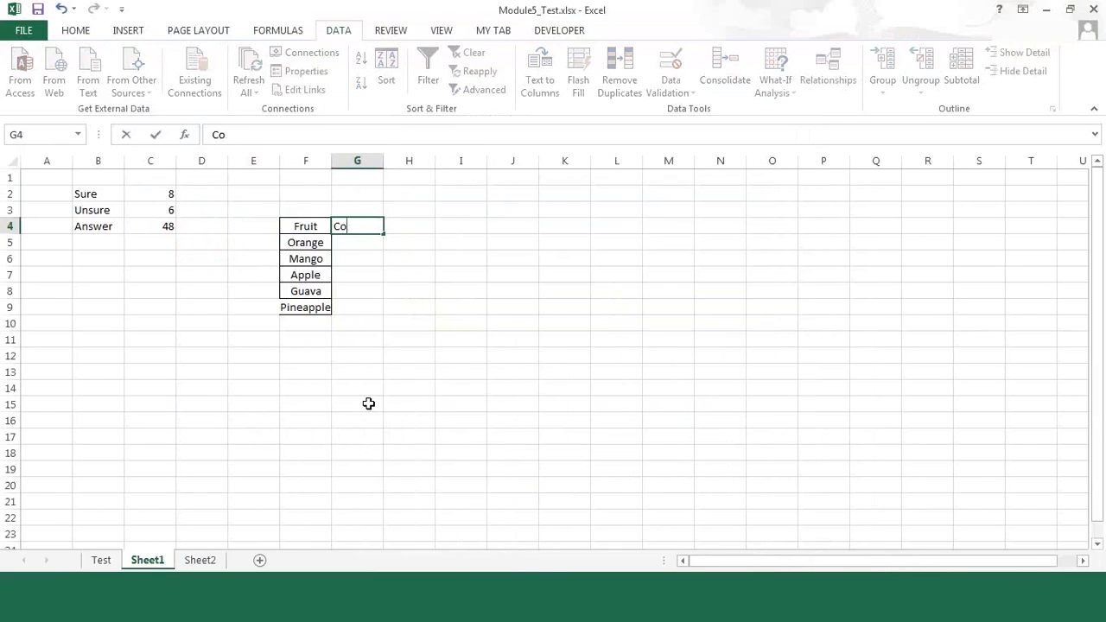
{"action": "key", "text": "BackSpace"}
{"action": "type", "text": "P"}
{"action": "key", "text": "Return"}
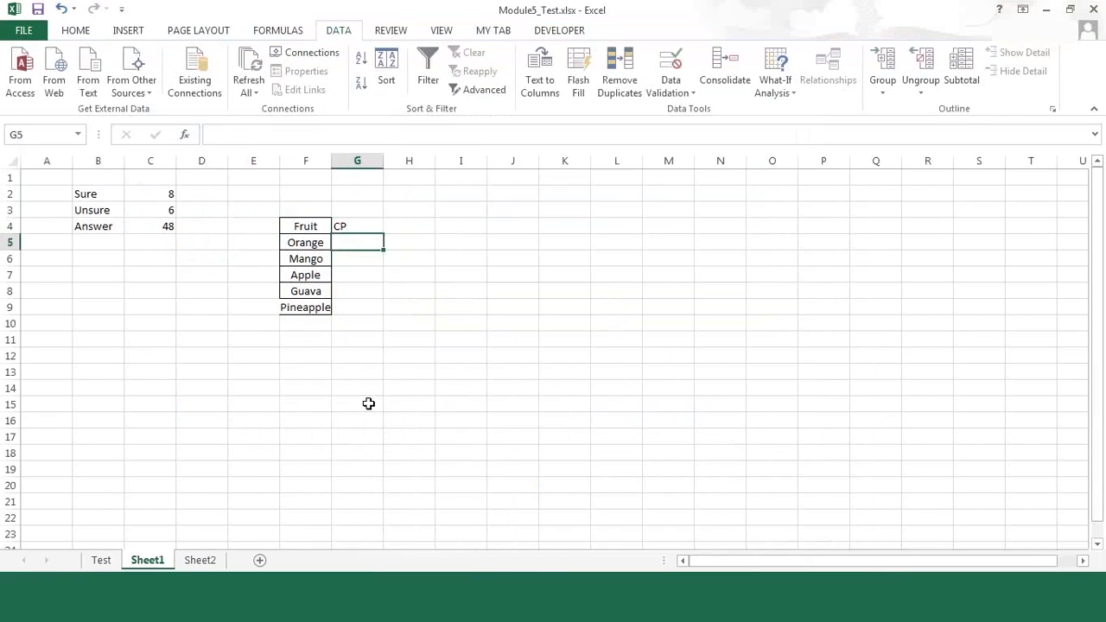
Step: Enter the headings SP in H4 and Gain in I4
{"action": "key", "text": "Up"}
{"action": "key", "text": "Right"}
{"action": "type", "text": "SP"}
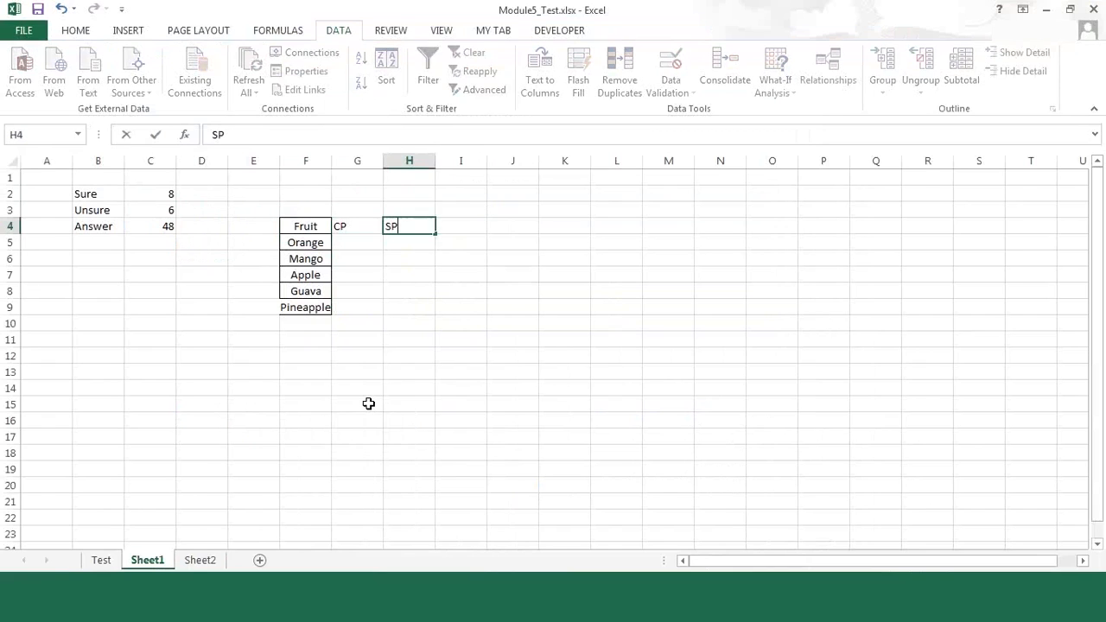
{"action": "key", "text": "Return"}
{"action": "key", "text": "Left"}
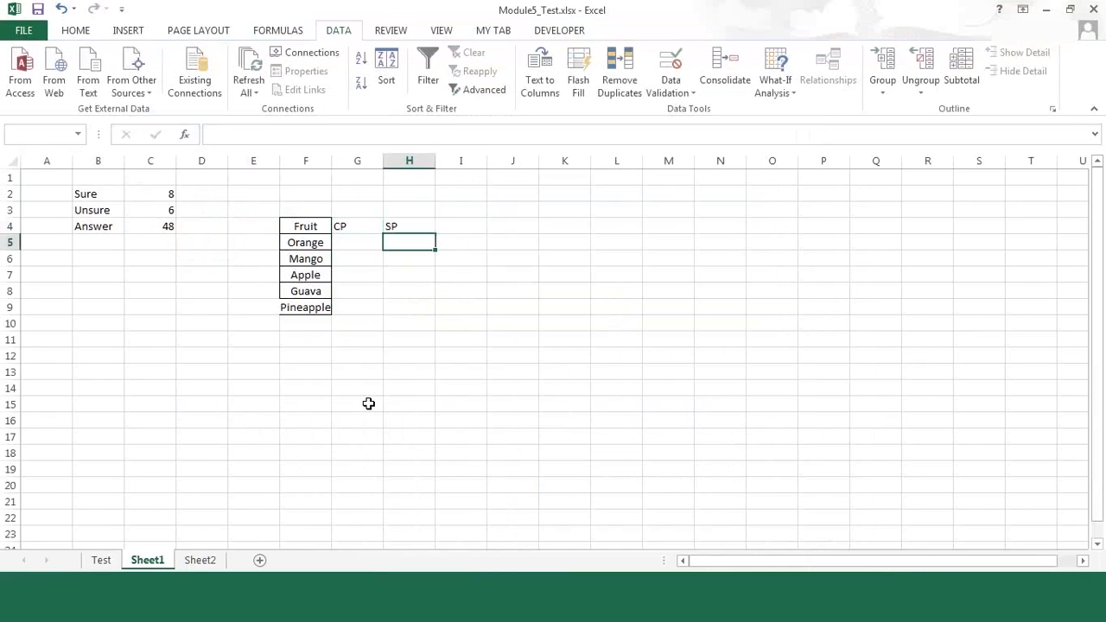
{"action": "key", "text": "Up"}
{"action": "key", "text": "Right"}
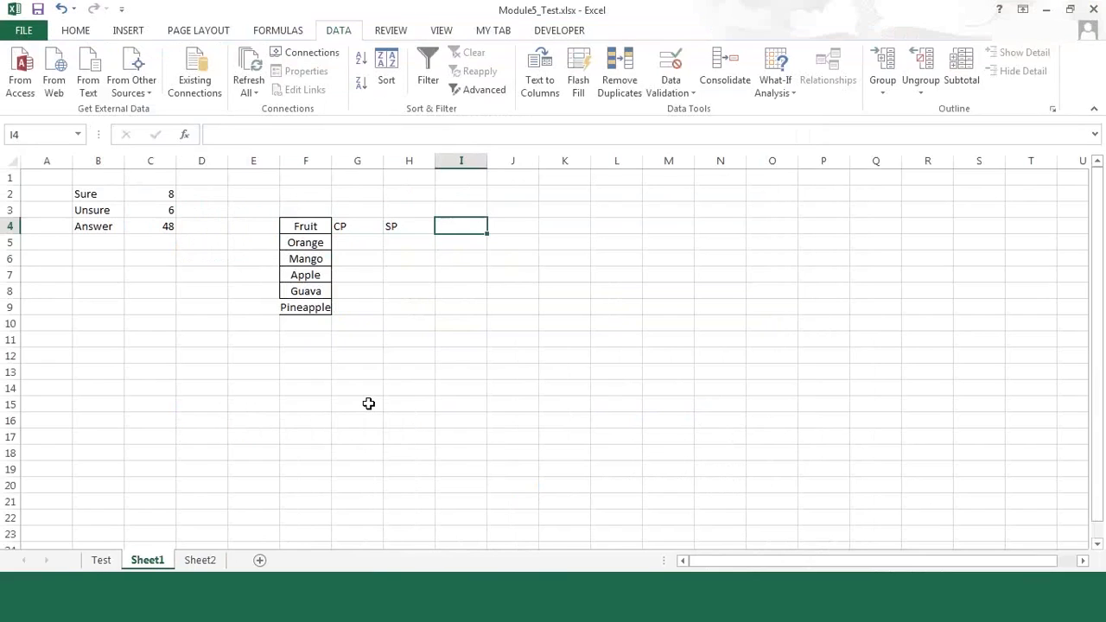
{"action": "type", "text": "Gain"}
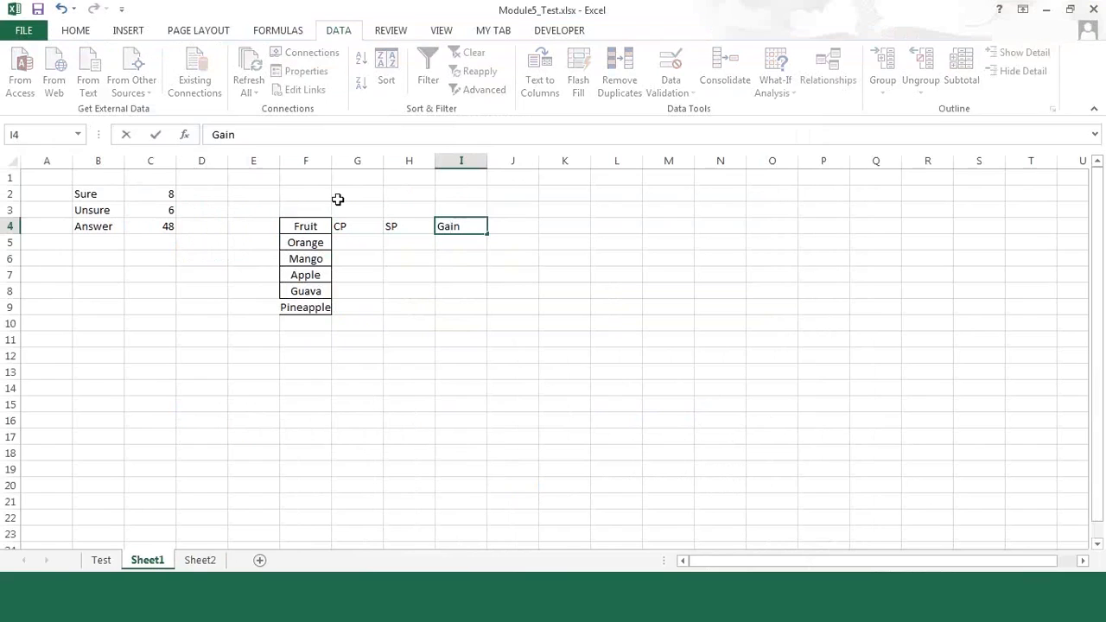
{"action": "key", "text": "Return"}
Step: Apply all borders to the fruit table F4:I9 and widen column F to fit its entries
{"action": "left_click_drag", "start_coordinate": [312, 224], "coordinate": [440, 240]}
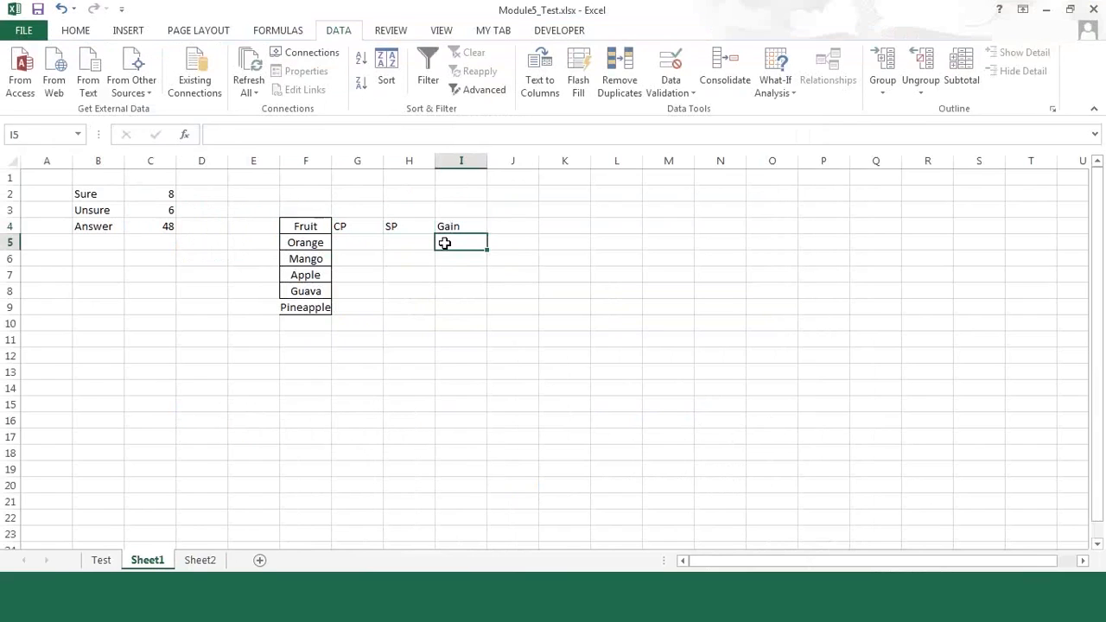
{"action": "left_click_drag", "start_coordinate": [458, 323], "coordinate": [454, 309]}
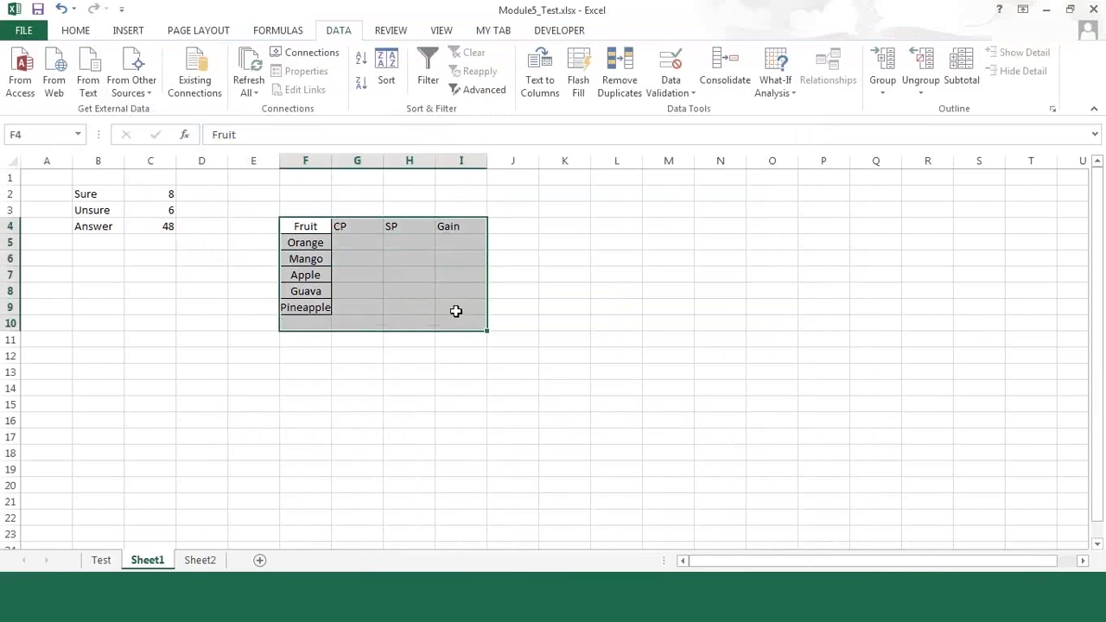
{"action": "left_click", "coordinate": [83, 35]}
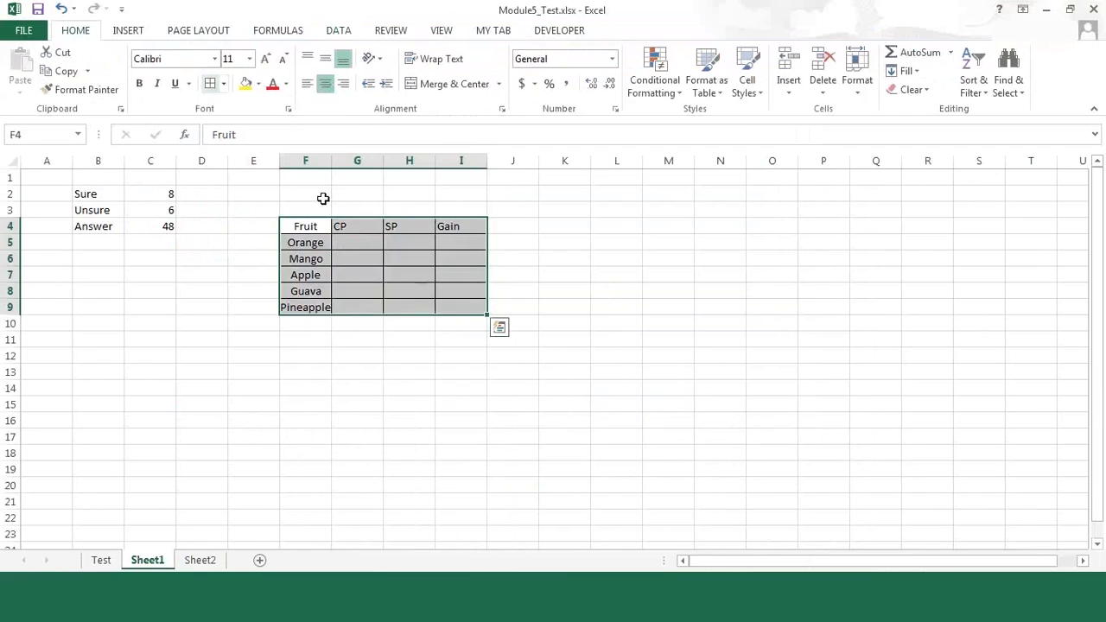
{"action": "left_click", "coordinate": [312, 355]}
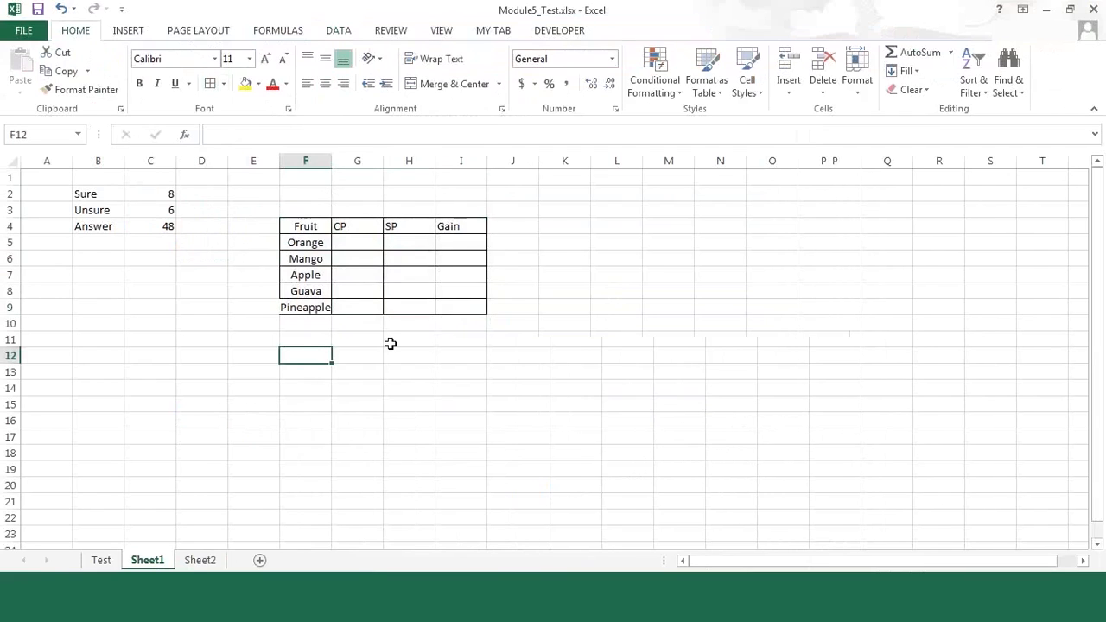
Step: Enter the CP values 100, 23, 45, 67 and 54 for the five fruits in G5:G9
{"action": "left_click", "coordinate": [371, 241]}
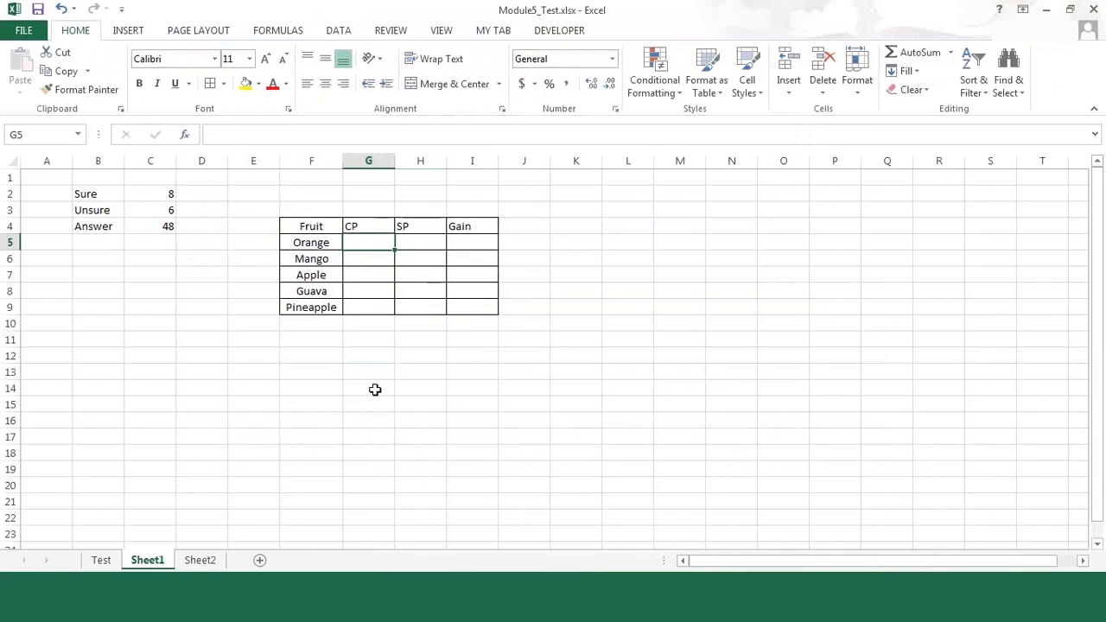
{"action": "type", "text": "100"}
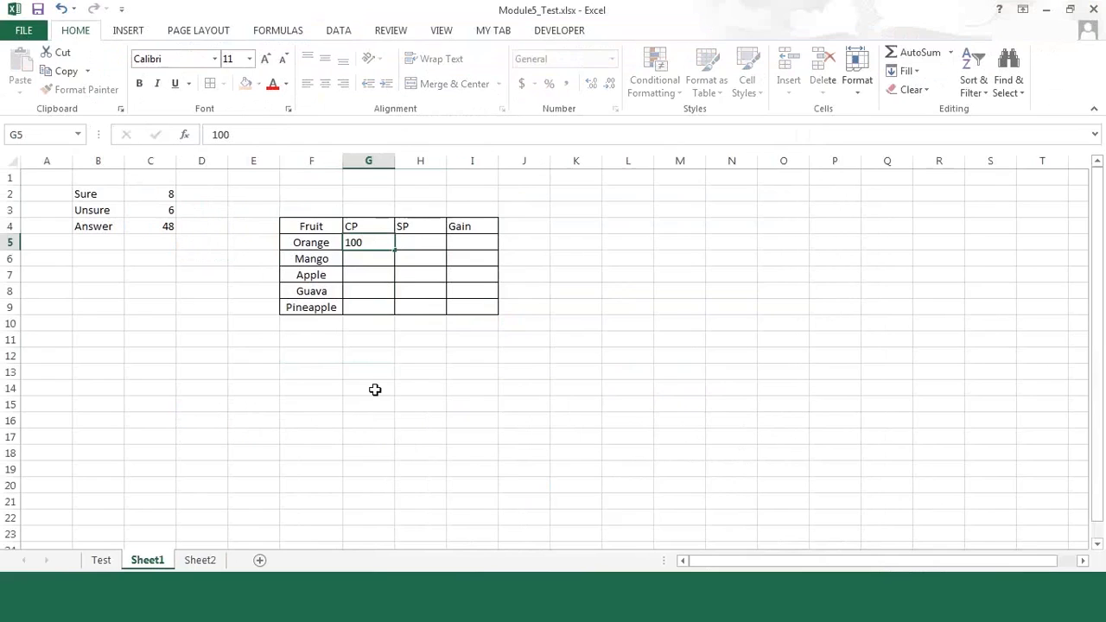
{"action": "key", "text": "Return"}
{"action": "type", "text": "23"}
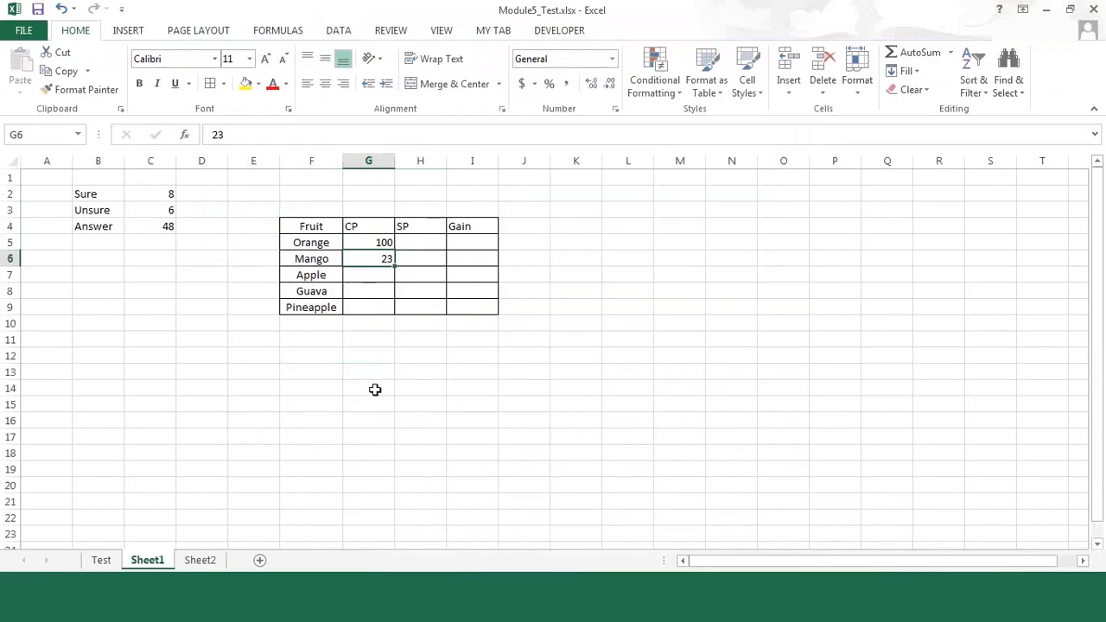
{"action": "key", "text": "Return"}
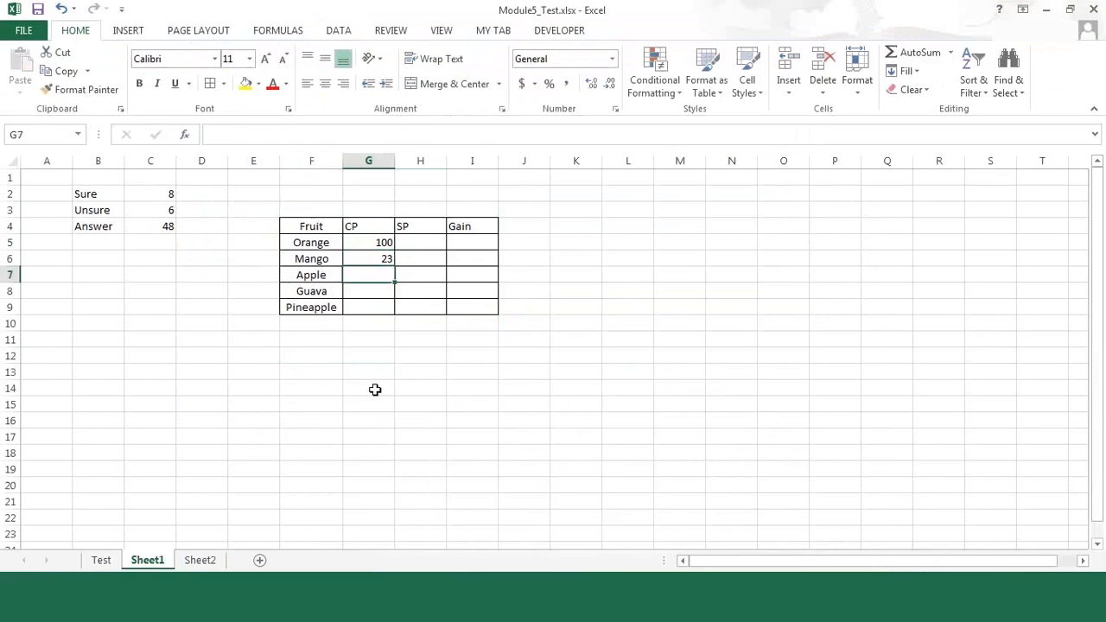
{"action": "type", "text": "45"}
{"action": "key", "text": "Return"}
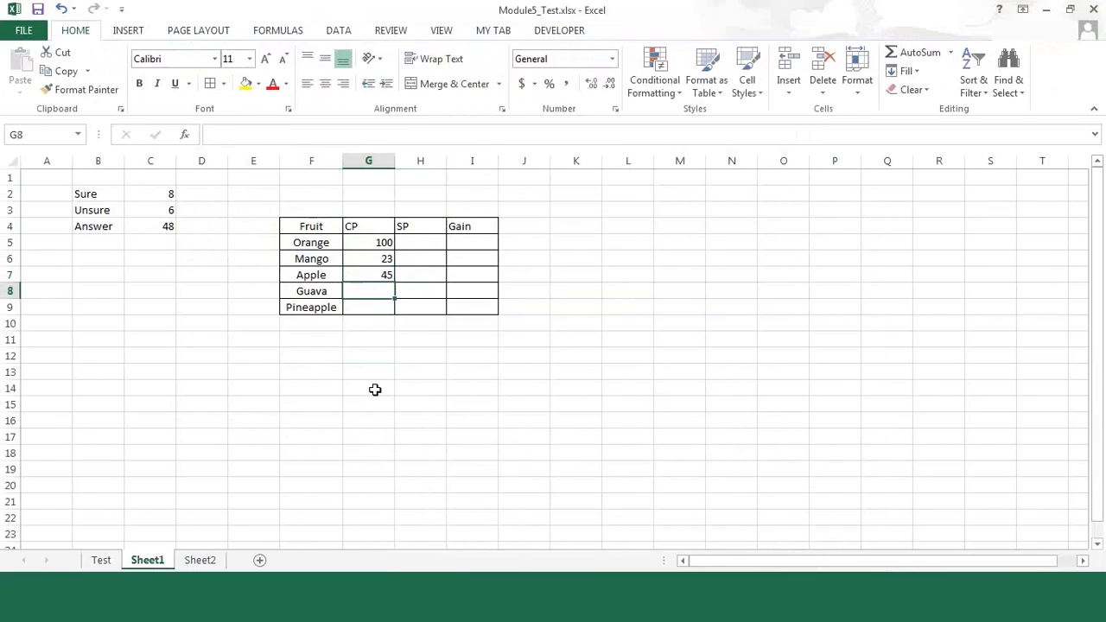
{"action": "type", "text": "67"}
{"action": "key", "text": "Return"}
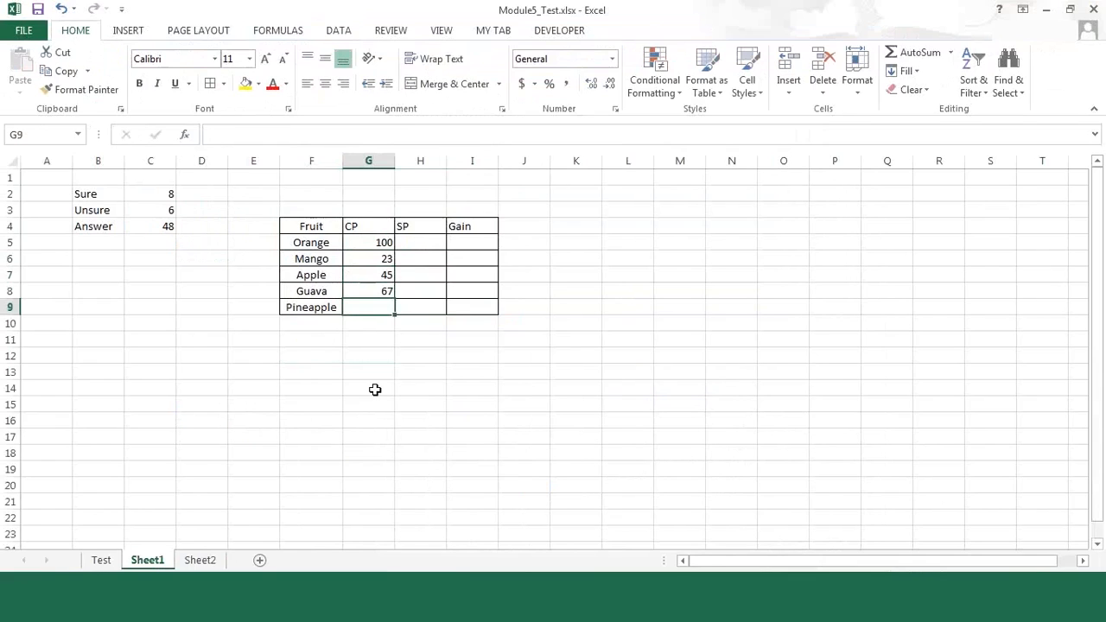
{"action": "type", "text": "543"}
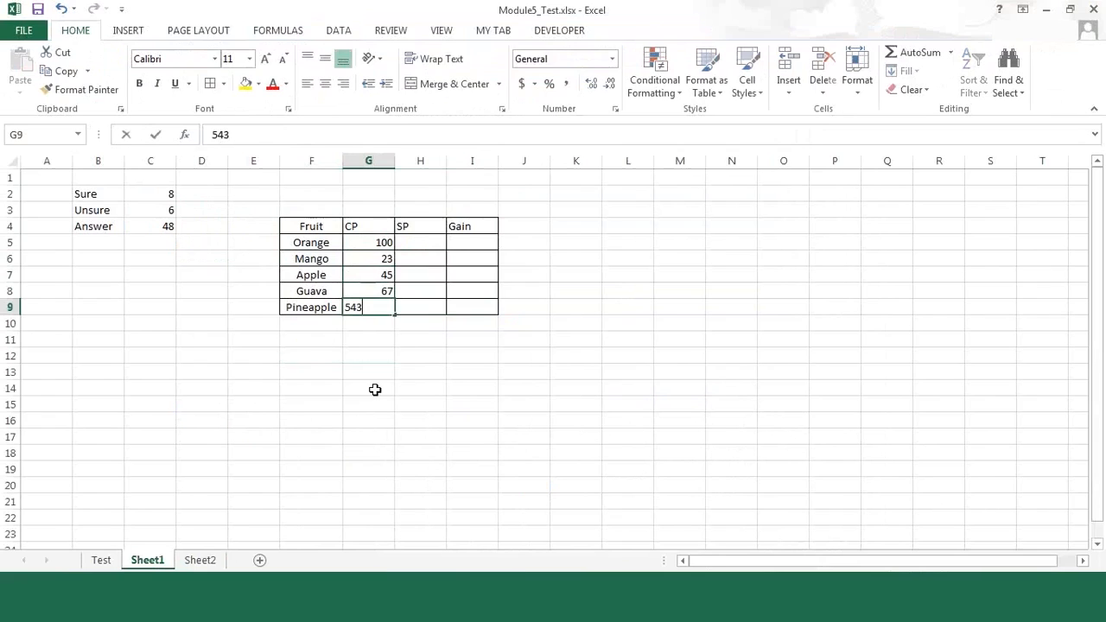
{"action": "key", "text": "BackSpace"}
{"action": "key", "text": "ctrl+Return"}
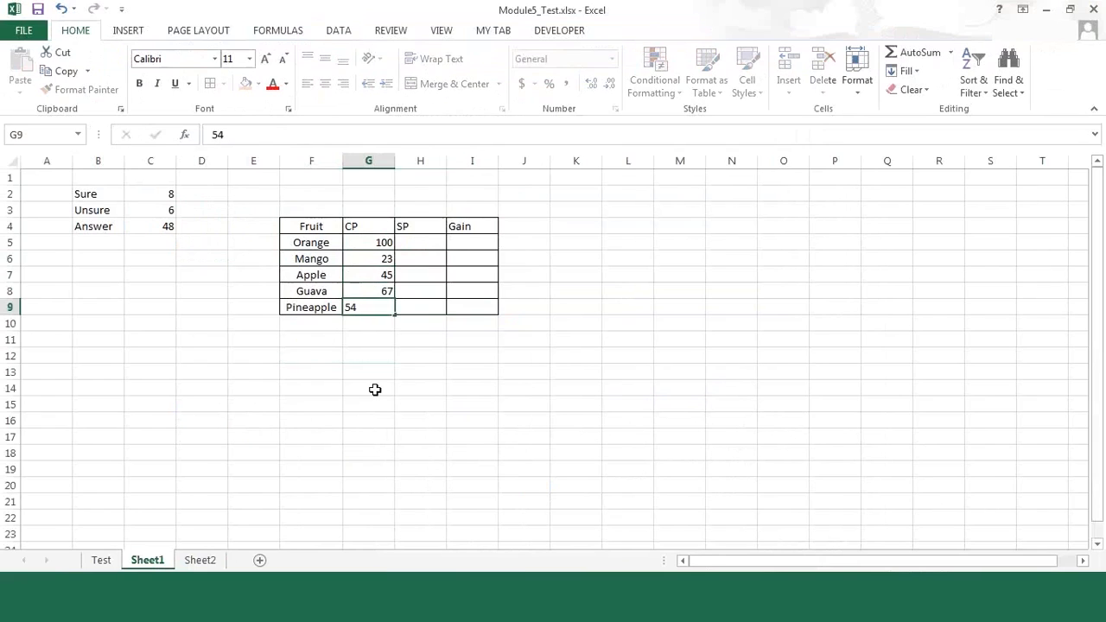
Step: Change the CP of Orange in G5 to 80
{"action": "key", "text": "Up"}
{"action": "key", "text": "Up"}
{"action": "key", "text": "Up"}
{"action": "key", "text": "Right"}
{"action": "key", "text": "Up"}
{"action": "key", "text": "Up"}
{"action": "key", "text": "Down"}
{"action": "key", "text": "Left"}
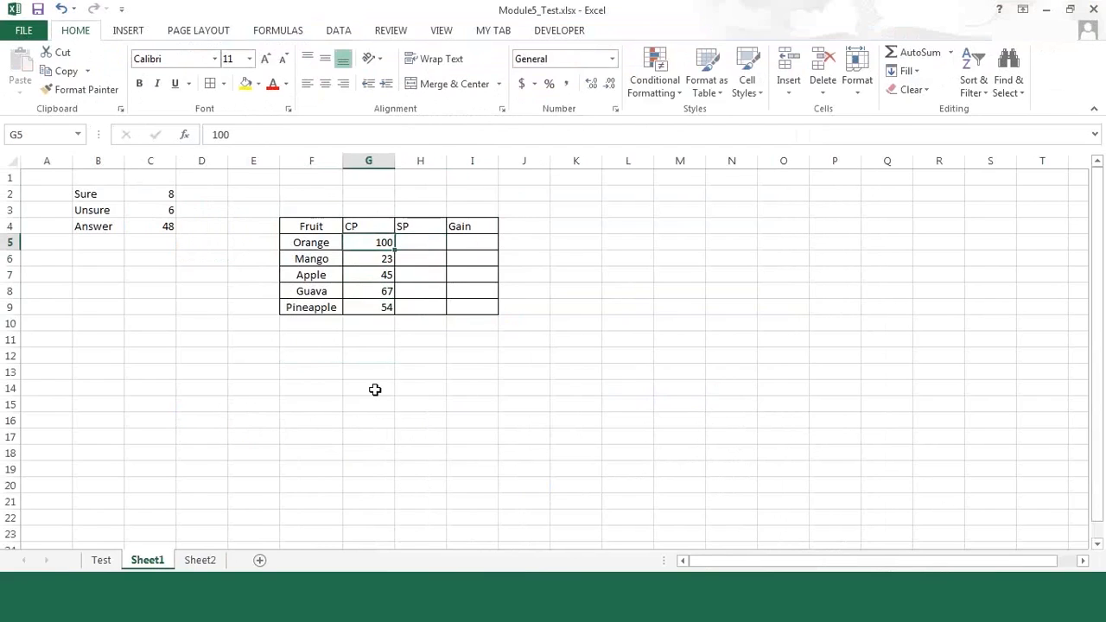
{"action": "type", "text": "80"}
{"action": "key", "text": "ctrl+Return"}
Step: Try to enter the formula =rand(90,100) as the SP of Orange in H5
{"action": "key", "text": "Right"}
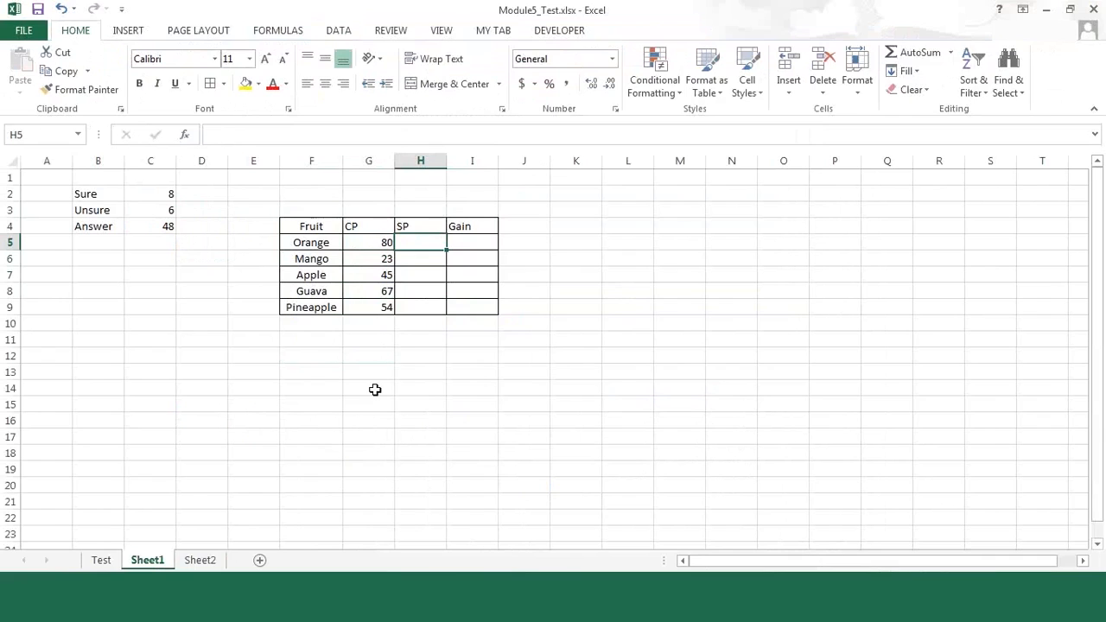
{"action": "type", "text": "=rand(90,100"}
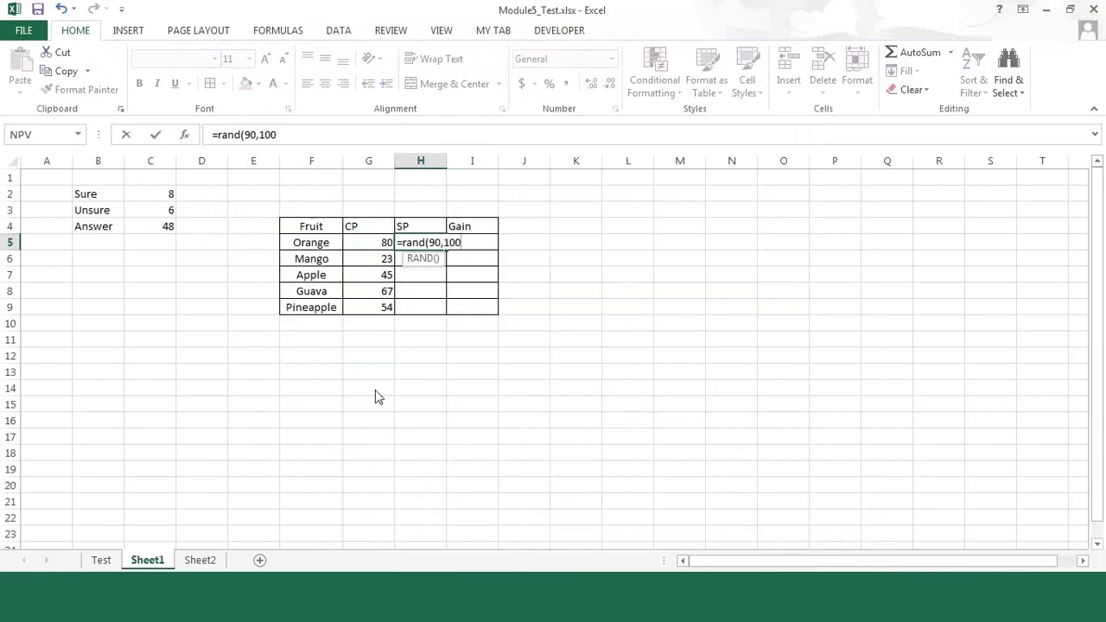
{"action": "type", "text": ")"}
{"action": "key", "text": "Return"}
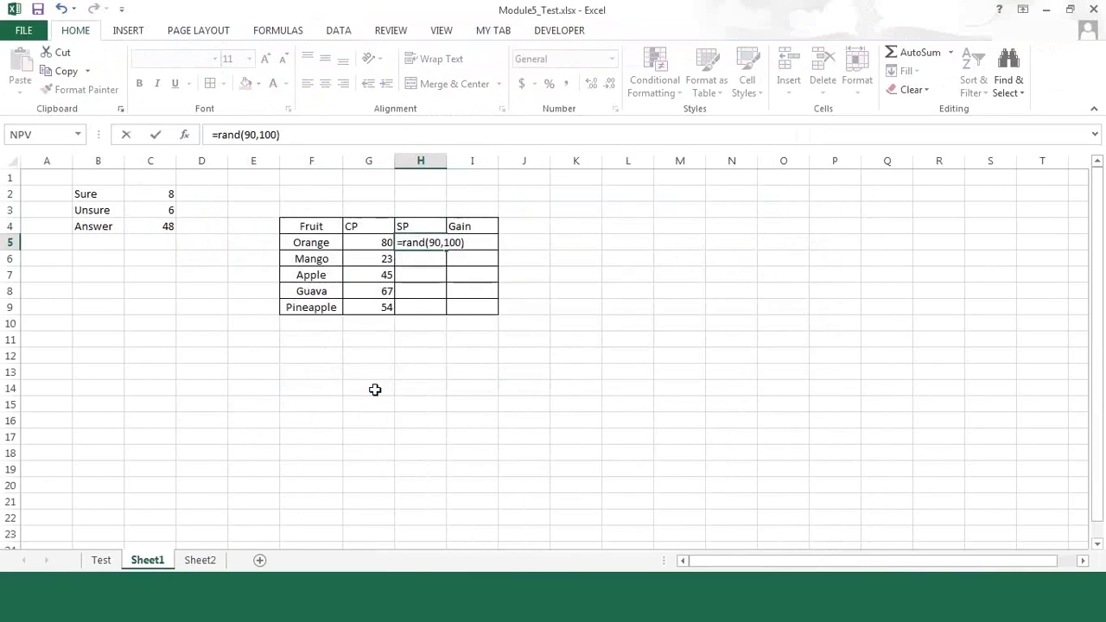
Step: Correct the function name in H5 so that the formula reads =RANDBETWEEN(90,100)
{"action": "type", "text": "bet"}
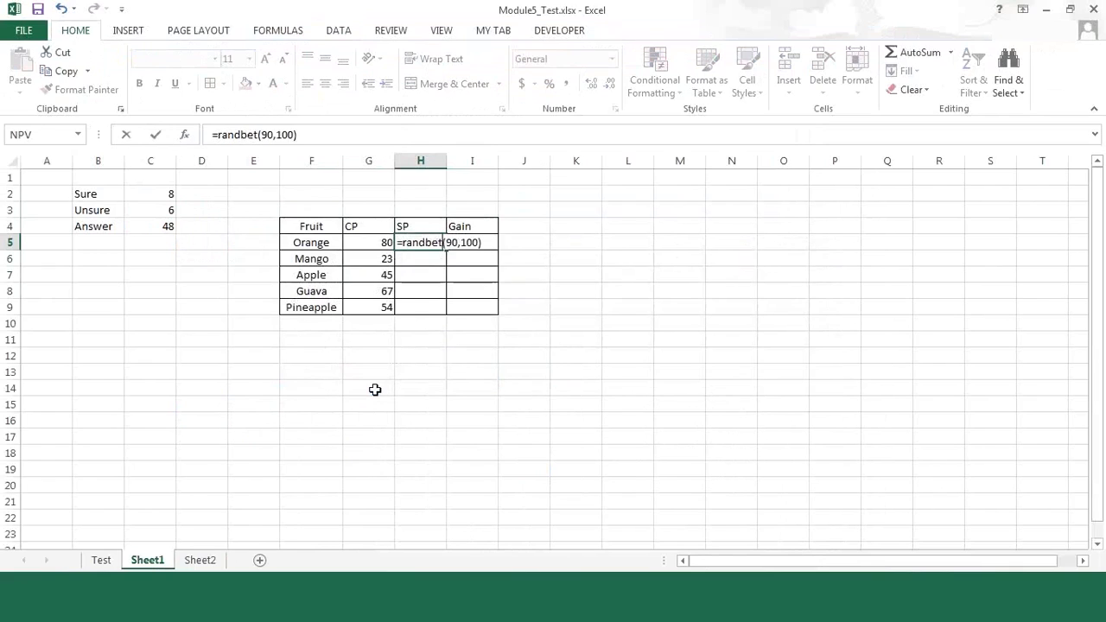
{"action": "type", "text": "w"}
{"action": "key", "text": "Return"}
{"action": "key", "text": "Up"}
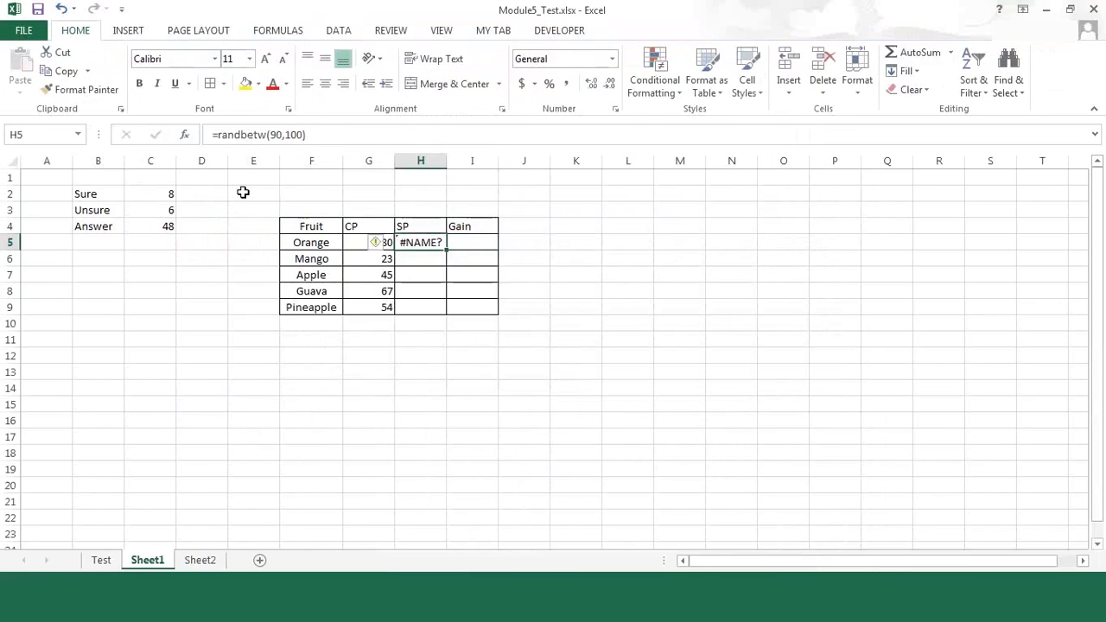
{"action": "left_click", "coordinate": [268, 136]}
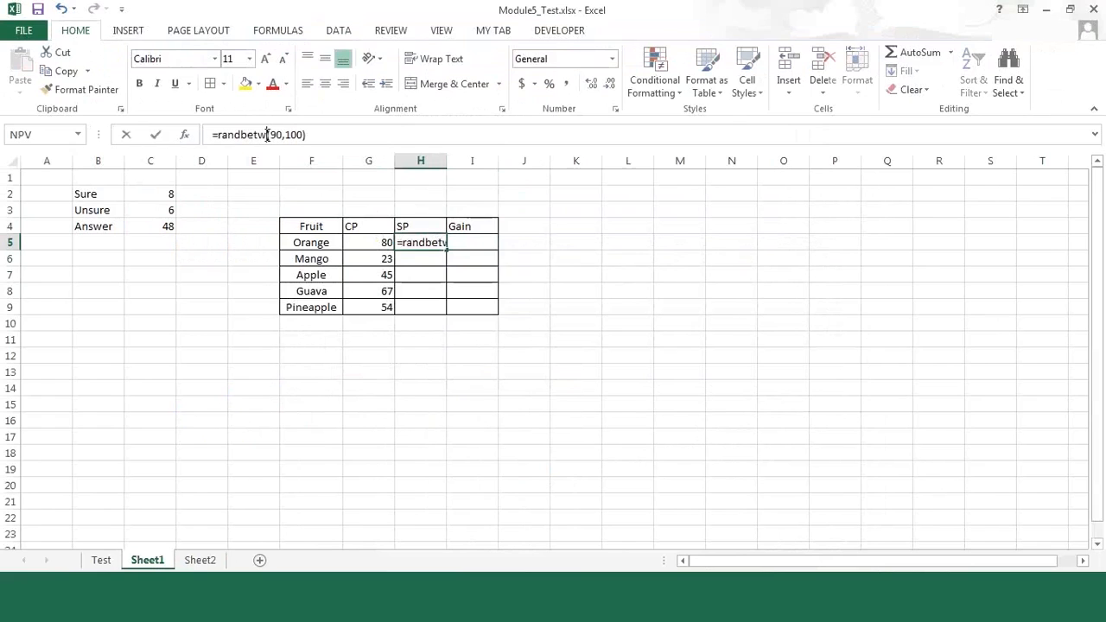
{"action": "type", "text": "een"}
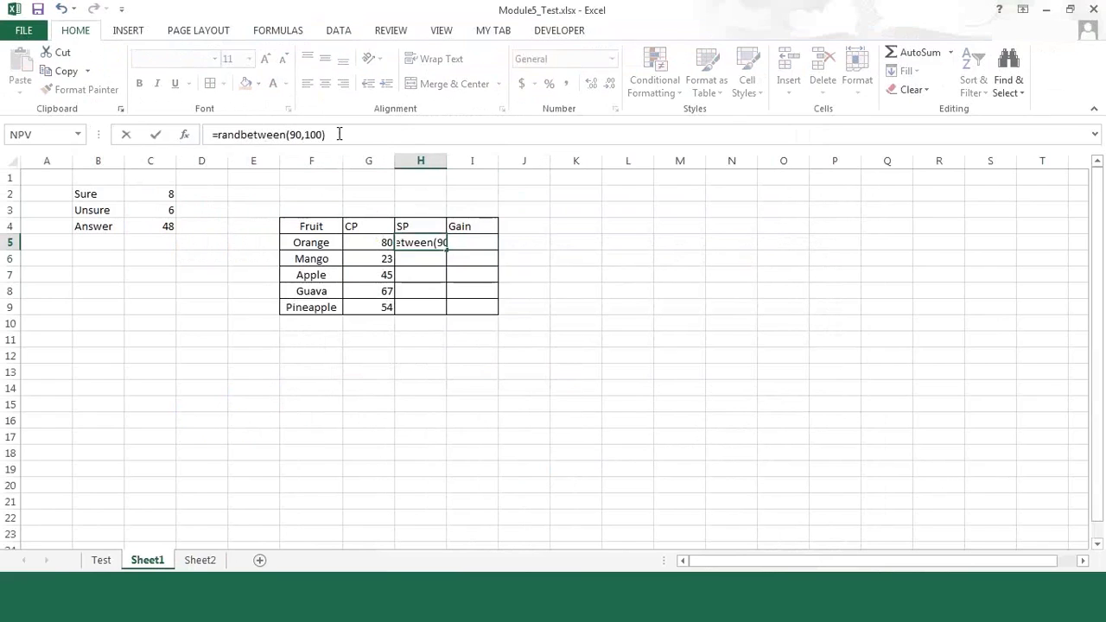
{"action": "key", "text": "Return"}
Step: Fill the RANDBETWEEN formula from H5 down through H9 for the remaining fruits
{"action": "key", "text": "Up"}
{"action": "key", "text": "shift+Down"}
{"action": "key", "text": "shift+Down"}
{"action": "key", "text": "shift+Down"}
{"action": "key", "text": "shift+Down"}
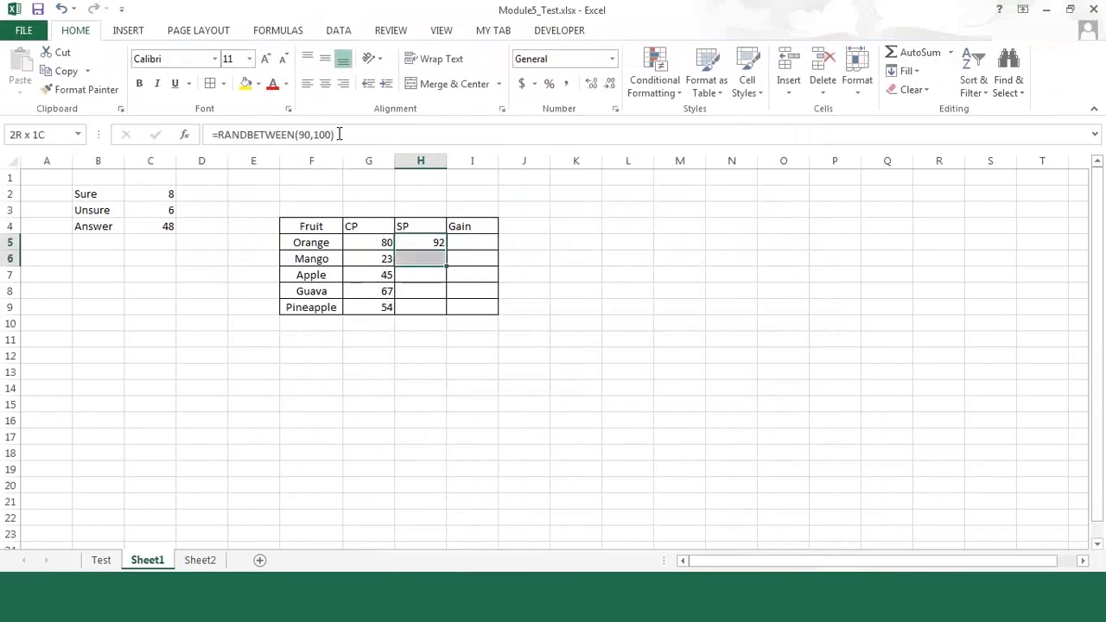
{"action": "key", "text": "ctrl+d"}
Step: Replace the SP formulas in H5:H9 with fixed results using Paste Special with Values and number formats
{"action": "key", "text": "ctrl+c"}
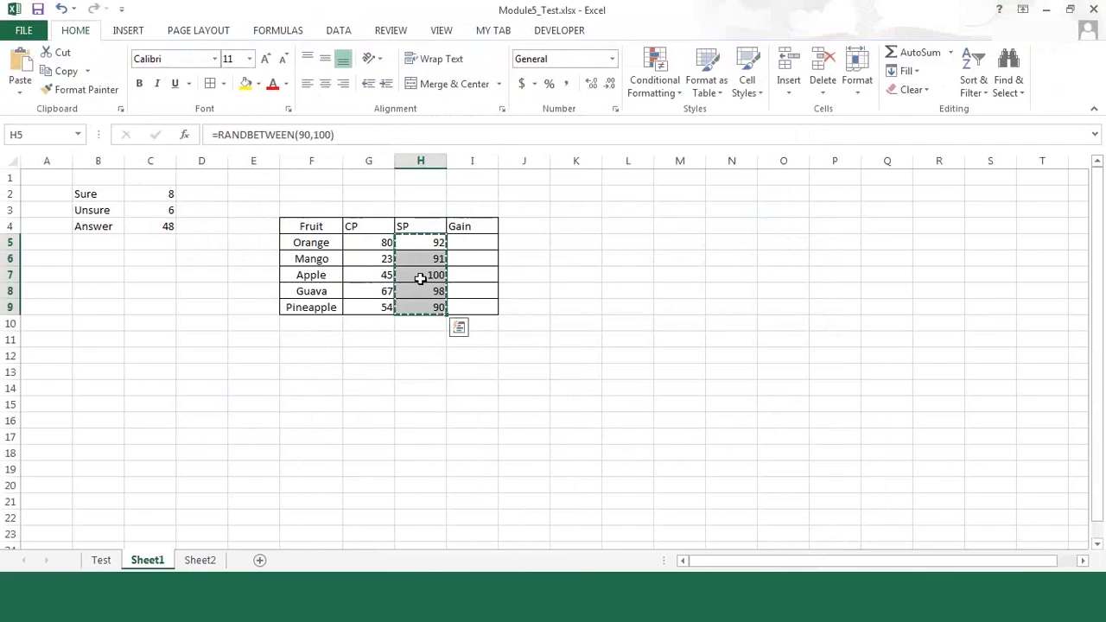
{"action": "right_click", "coordinate": [421, 276]}
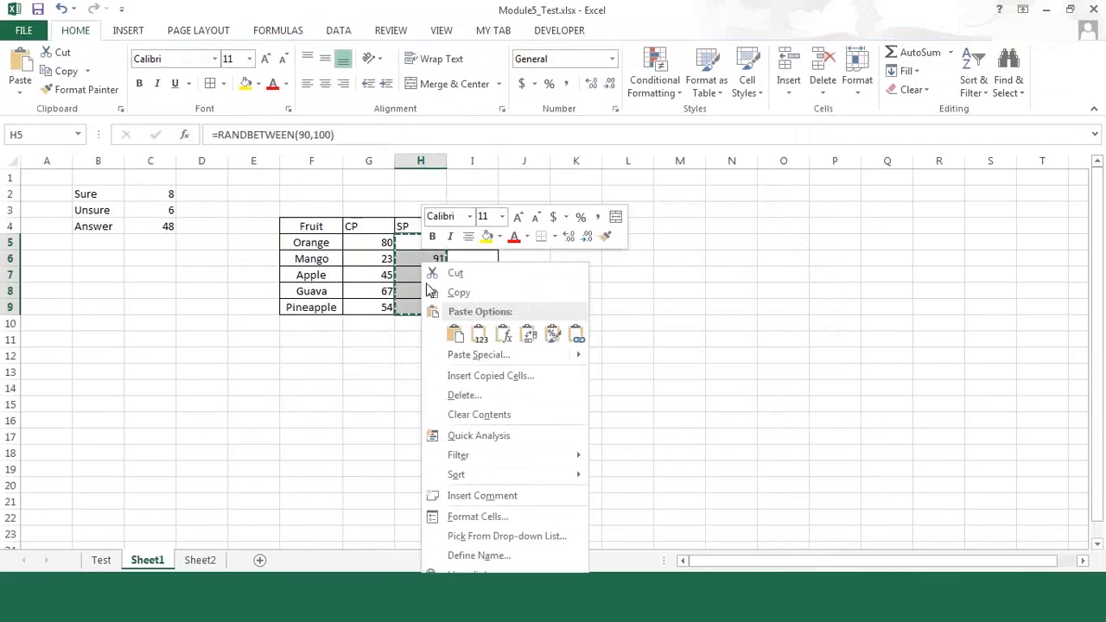
{"action": "left_click", "coordinate": [477, 336]}
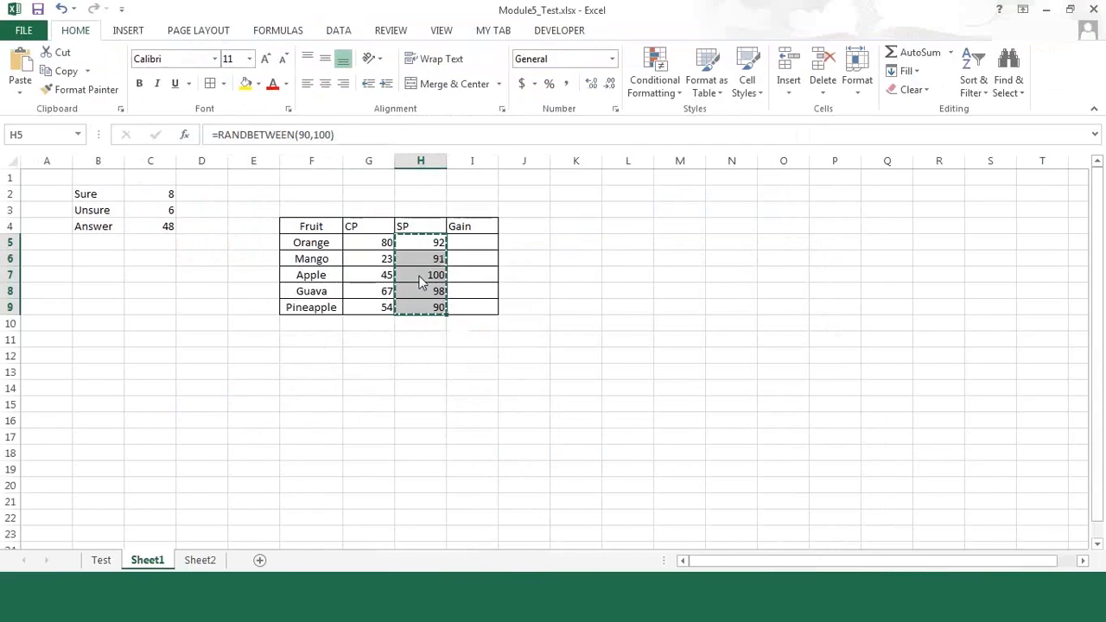
{"action": "right_click", "coordinate": [420, 283]}
{"action": "right_click", "coordinate": [421, 261]}
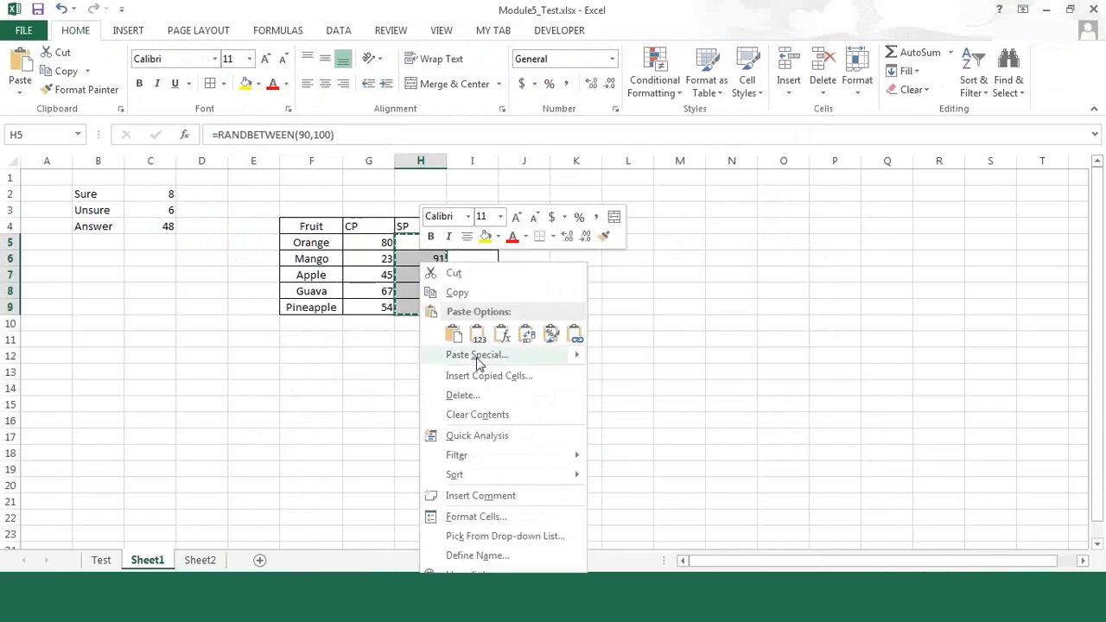
{"action": "left_click", "coordinate": [478, 355]}
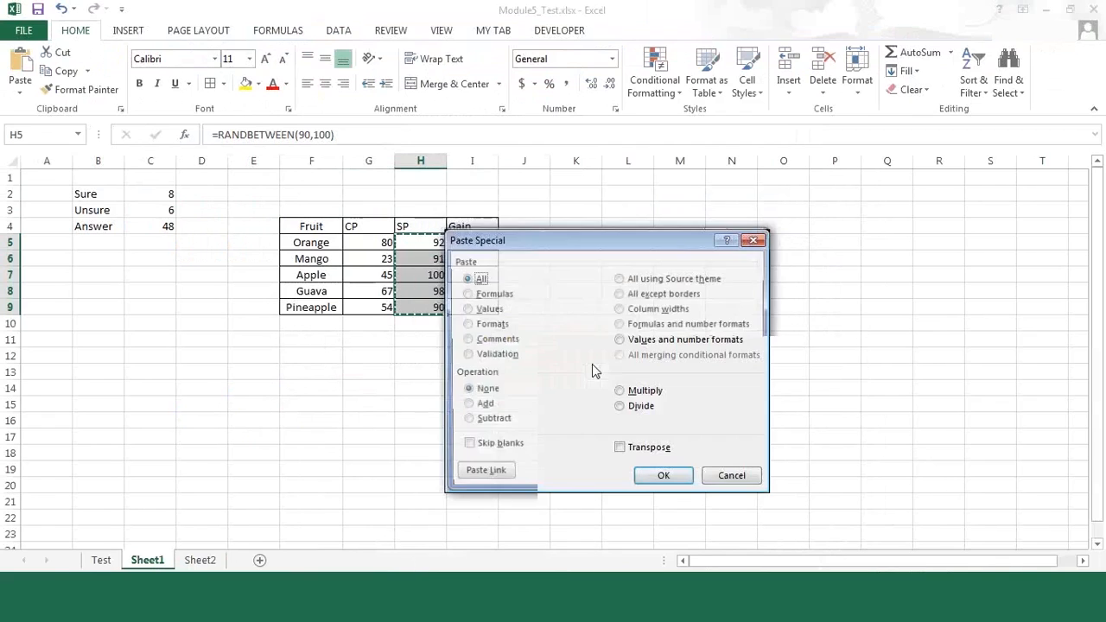
{"action": "left_click", "coordinate": [645, 342]}
{"action": "left_click_drag", "start_coordinate": [645, 250], "coordinate": [458, 187]}
{"action": "left_click", "coordinate": [477, 414]}
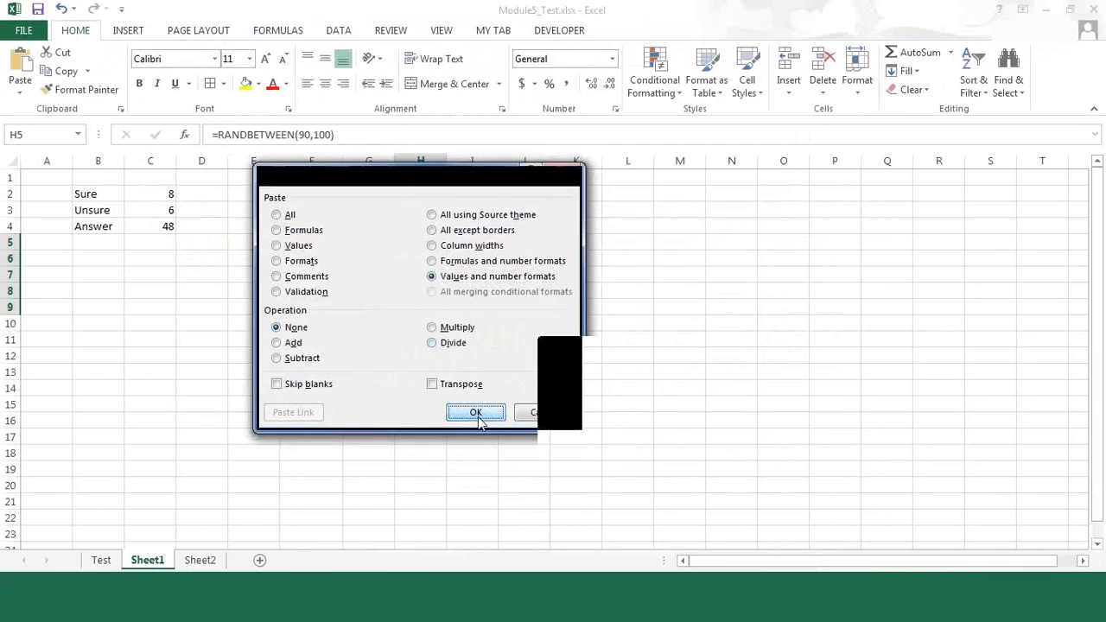
{"action": "key", "text": "Escape"}
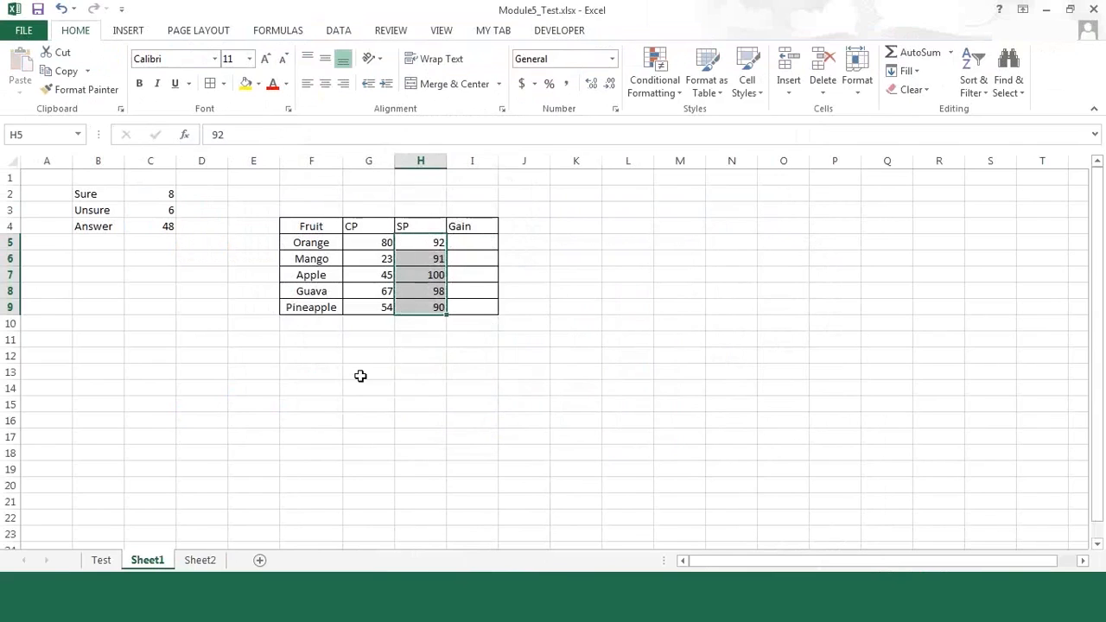
Step: Center the contents of the whole fruit table F4:I9 horizontally
{"action": "left_click", "coordinate": [460, 242]}
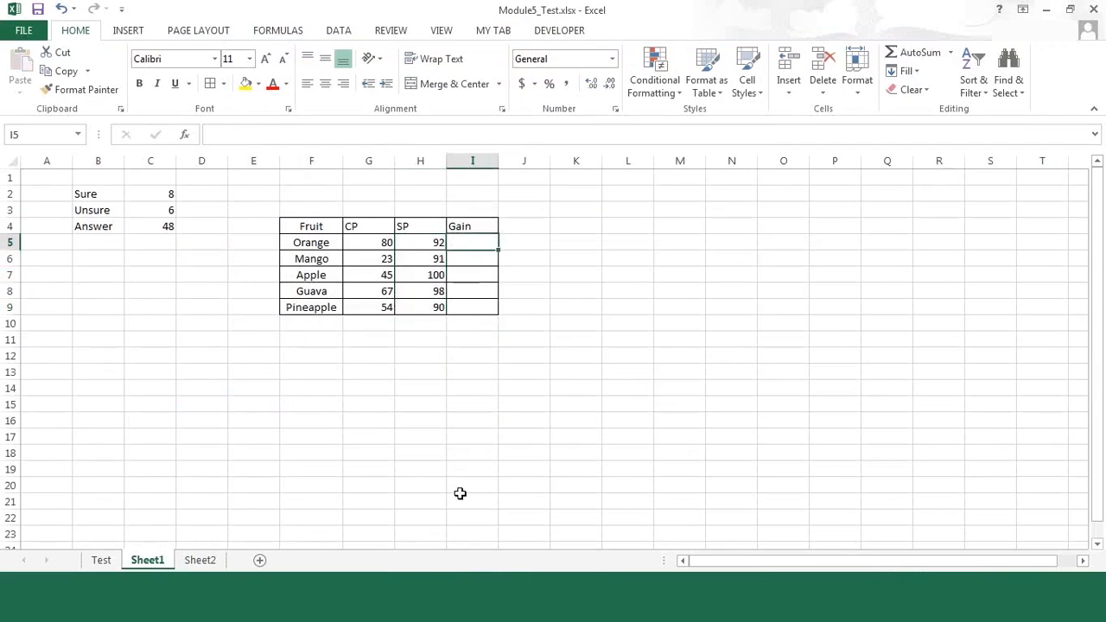
{"action": "key", "text": "Up"}
{"action": "key", "text": "Left"}
{"action": "key", "text": "Left"}
{"action": "key", "text": "Left"}
{"action": "key", "text": "shift+Right"}
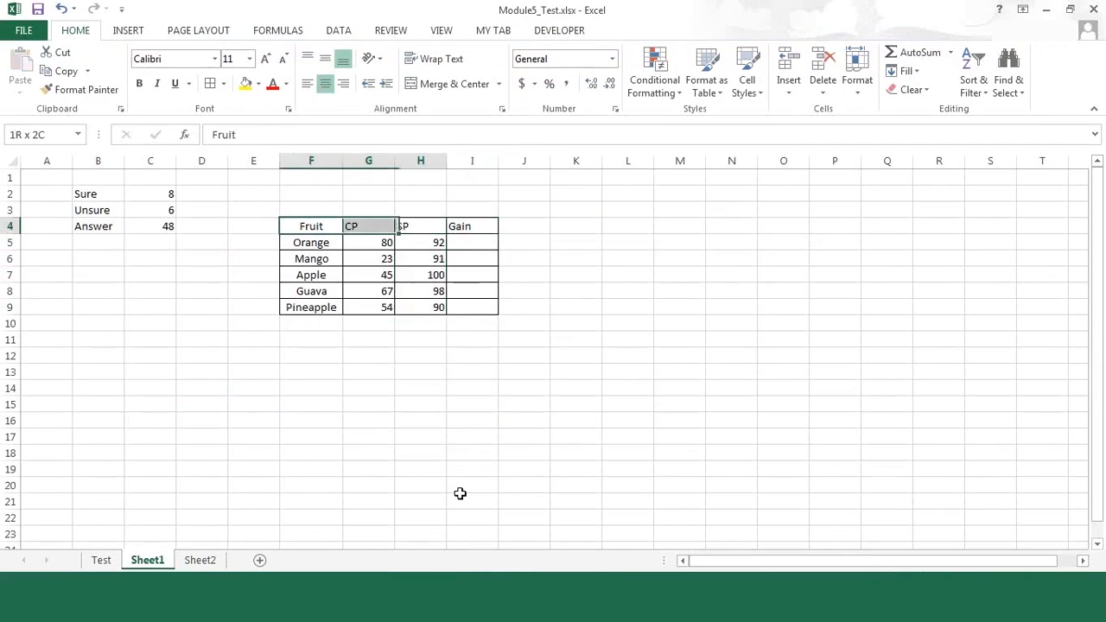
{"action": "key", "text": "shift+Right"}
{"action": "key", "text": "shift+Right"}
{"action": "key", "text": "shift+Down"}
{"action": "key", "text": "shift+Down"}
{"action": "key", "text": "shift+Down"}
{"action": "key", "text": "shift+Down"}
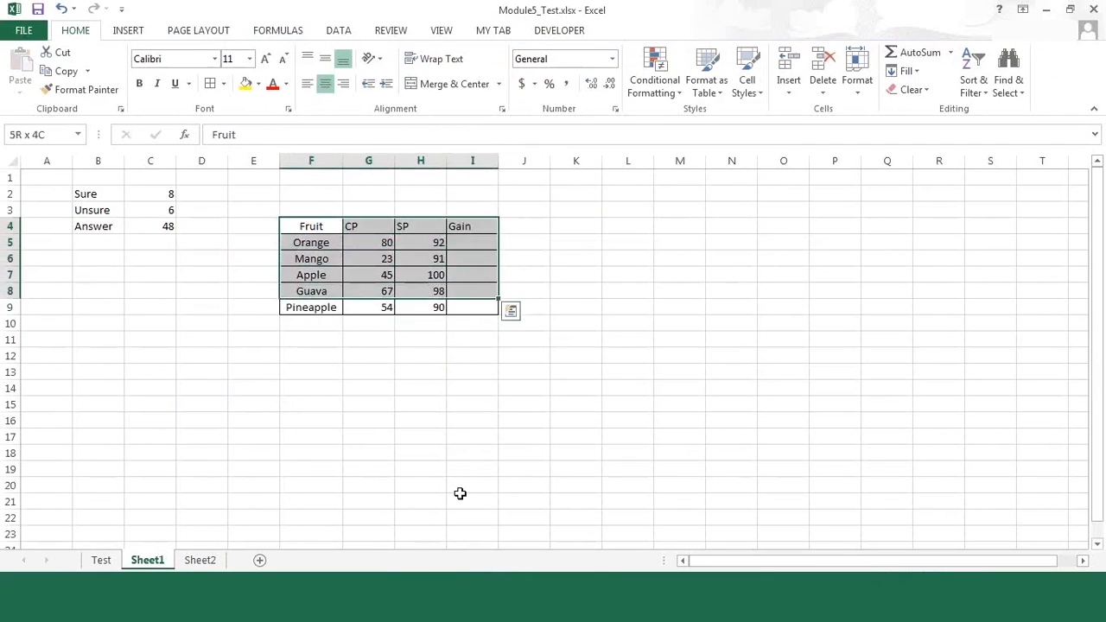
{"action": "key", "text": "shift+Down"}
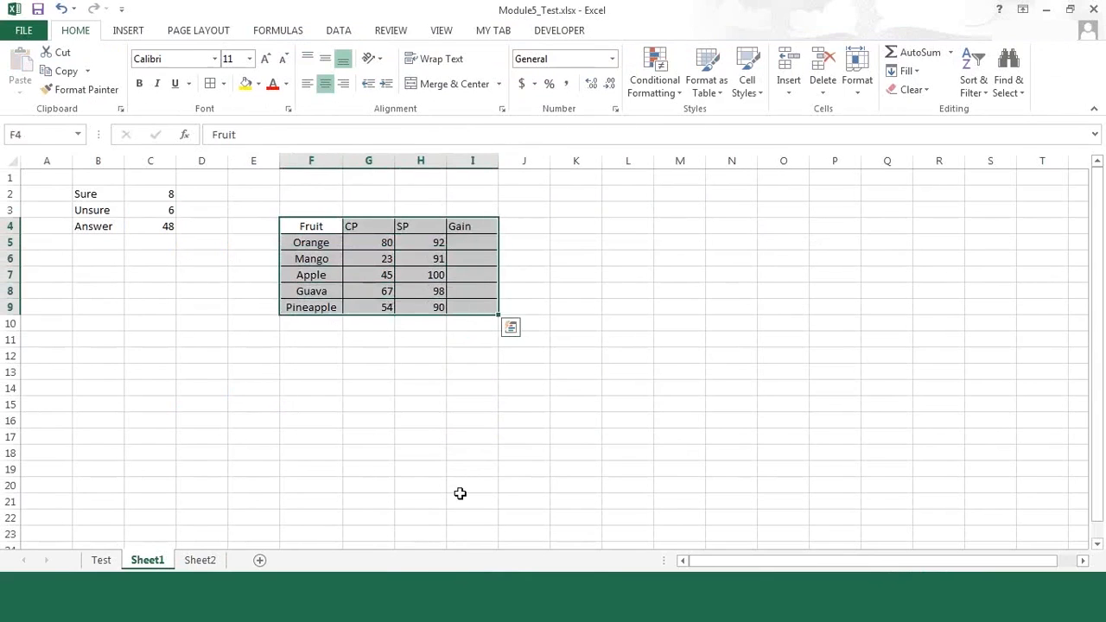
{"action": "left_click", "coordinate": [326, 83]}
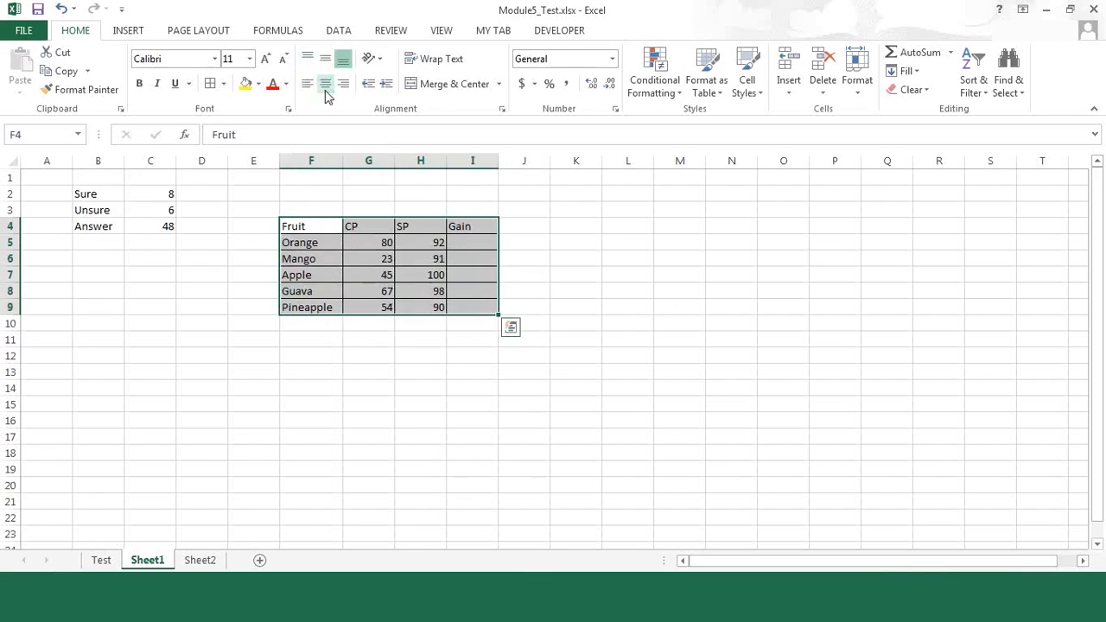
{"action": "left_click", "coordinate": [325, 83]}
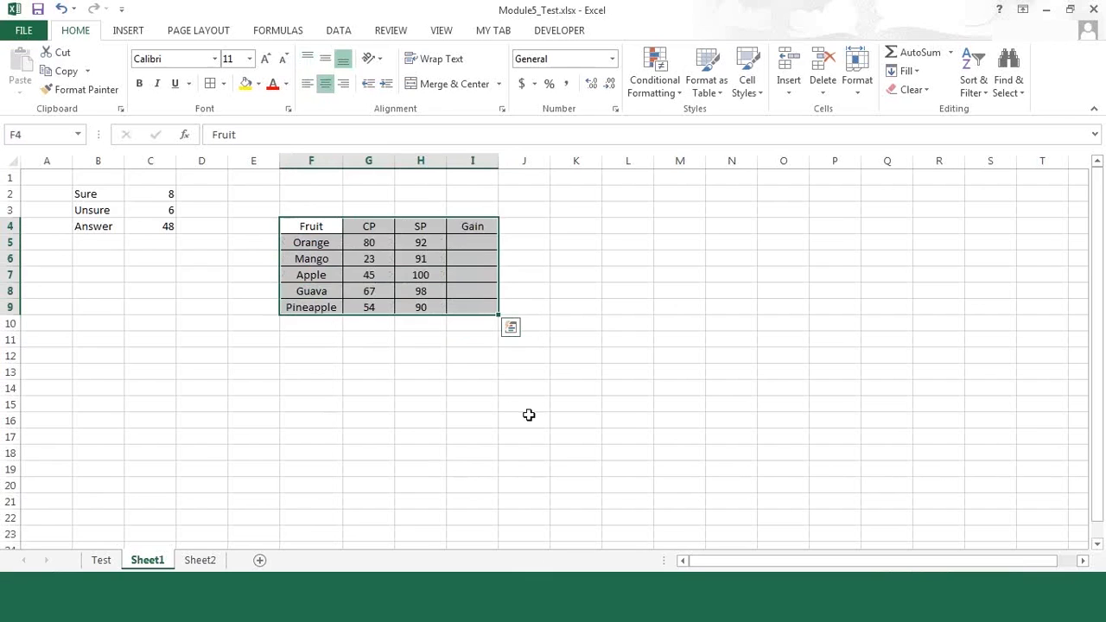
Step: Define the workbook-scope name CP for the cost values in G5:G9
{"action": "left_click", "coordinate": [481, 247]}
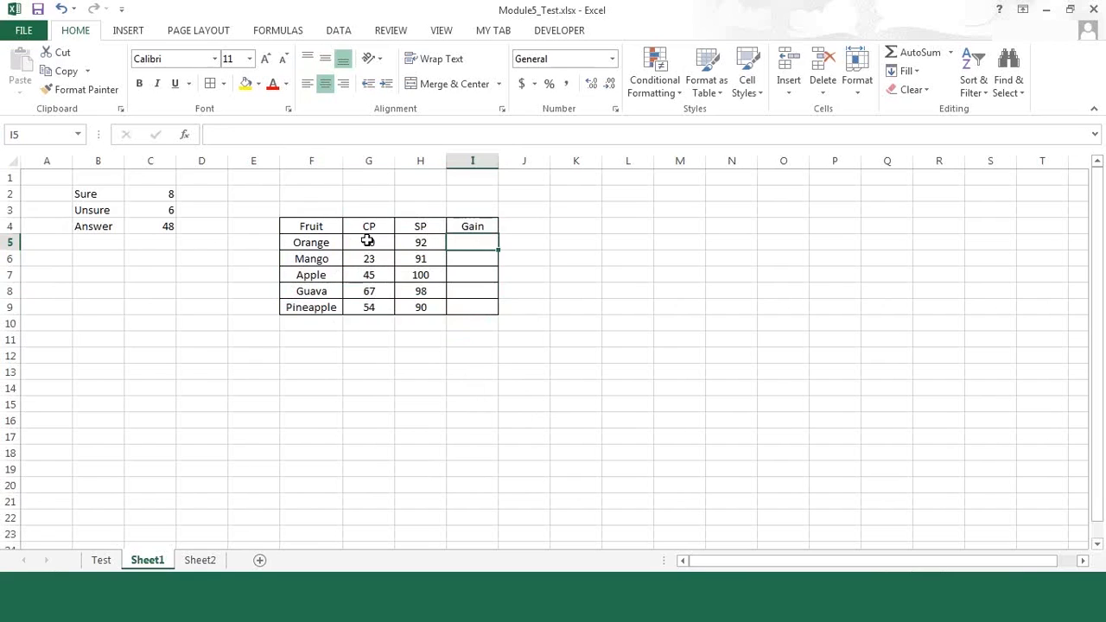
{"action": "left_click_drag", "start_coordinate": [368, 241], "coordinate": [370, 302]}
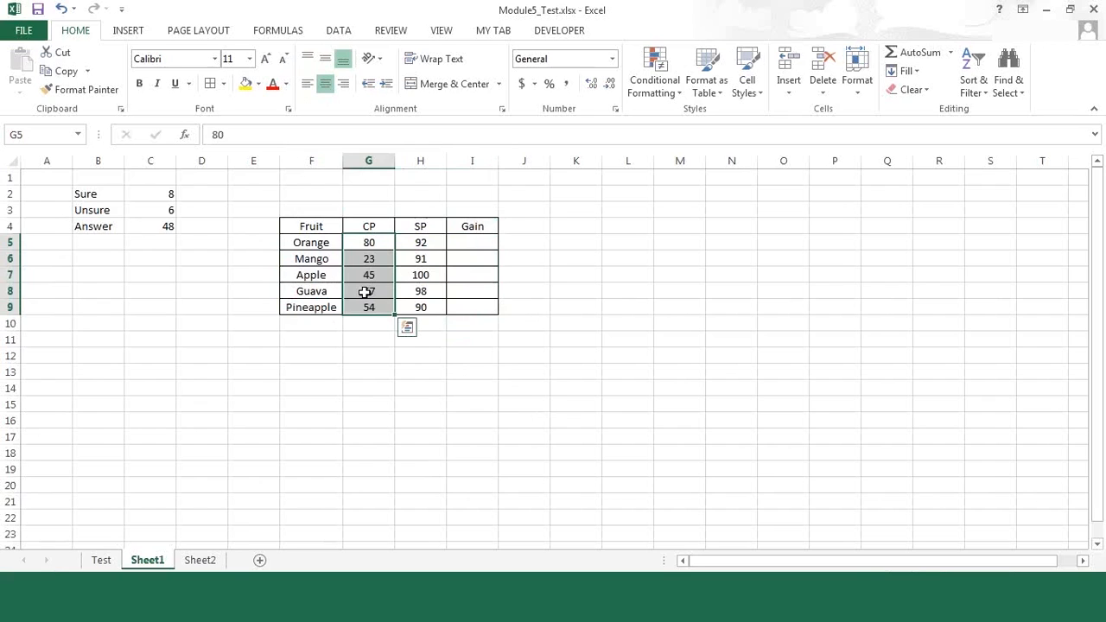
{"action": "right_click", "coordinate": [365, 292]}
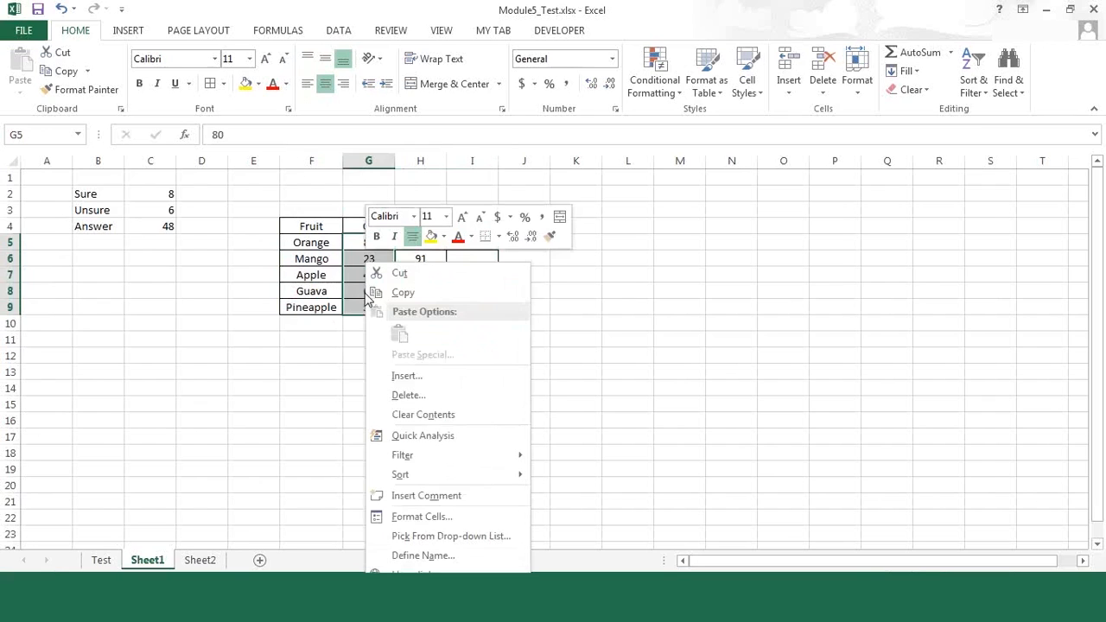
{"action": "left_click", "coordinate": [422, 557]}
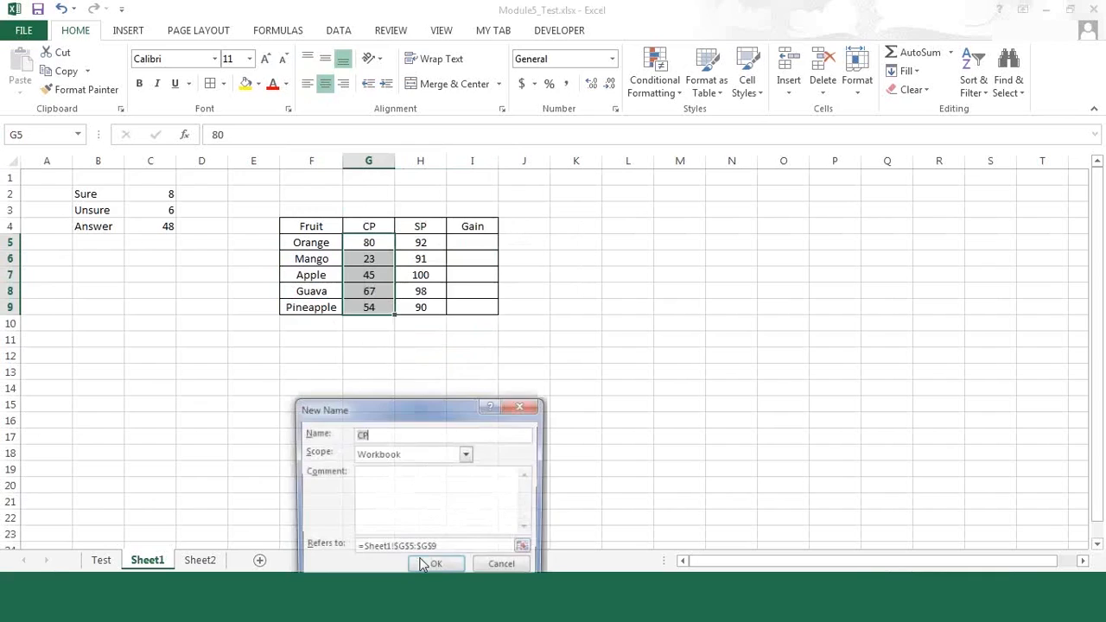
{"action": "left_click", "coordinate": [436, 568]}
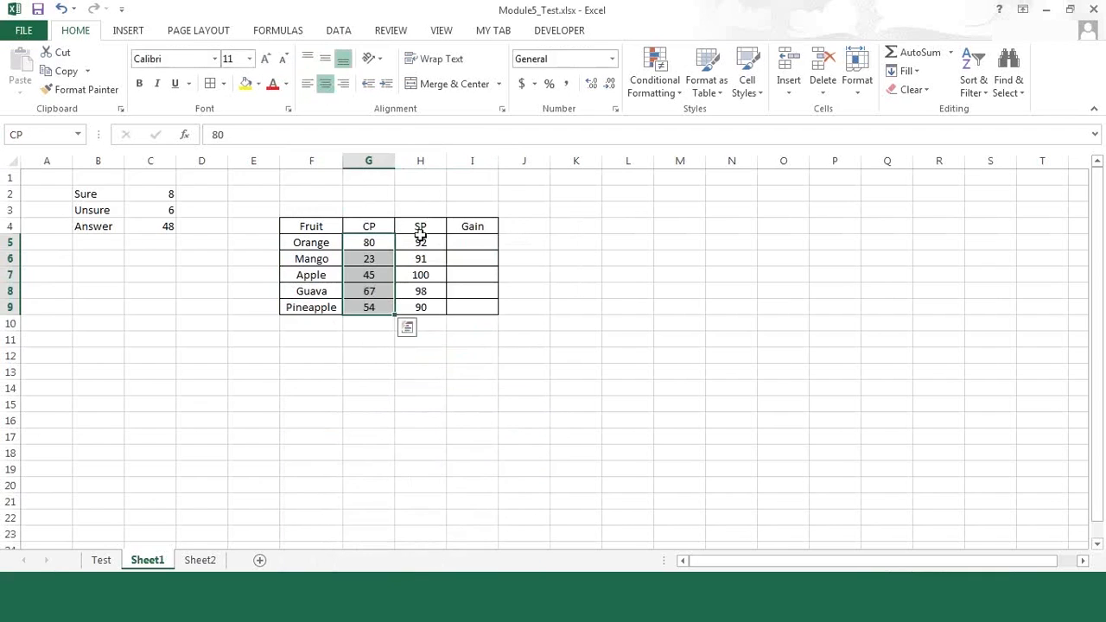
Step: Define the name SP for the values in H5:H9
{"action": "left_click_drag", "start_coordinate": [420, 243], "coordinate": [423, 307]}
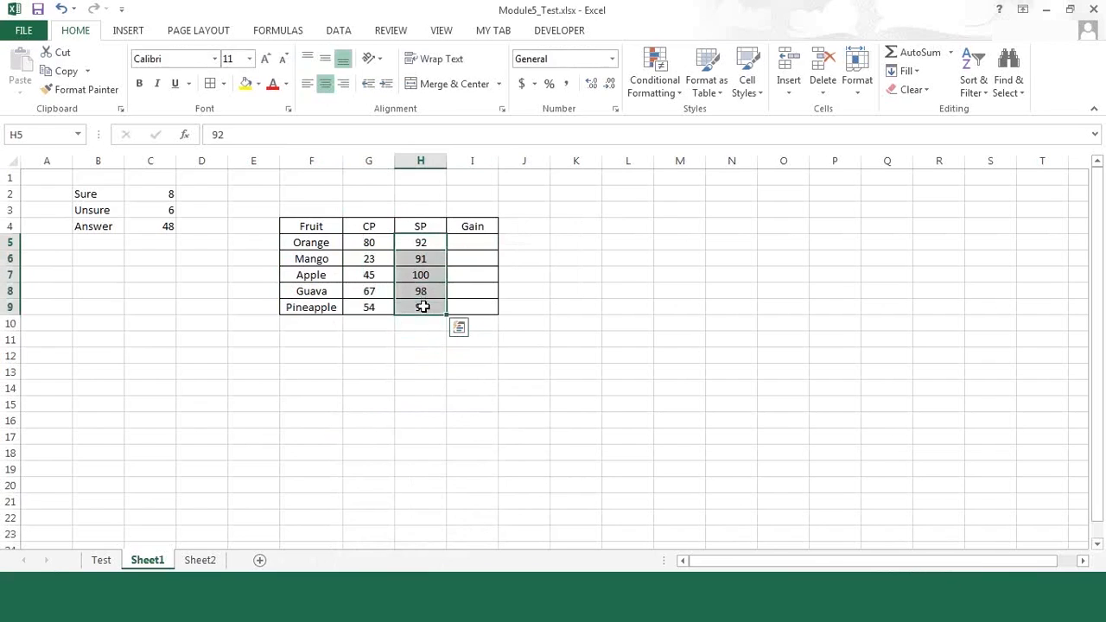
{"action": "right_click", "coordinate": [424, 307]}
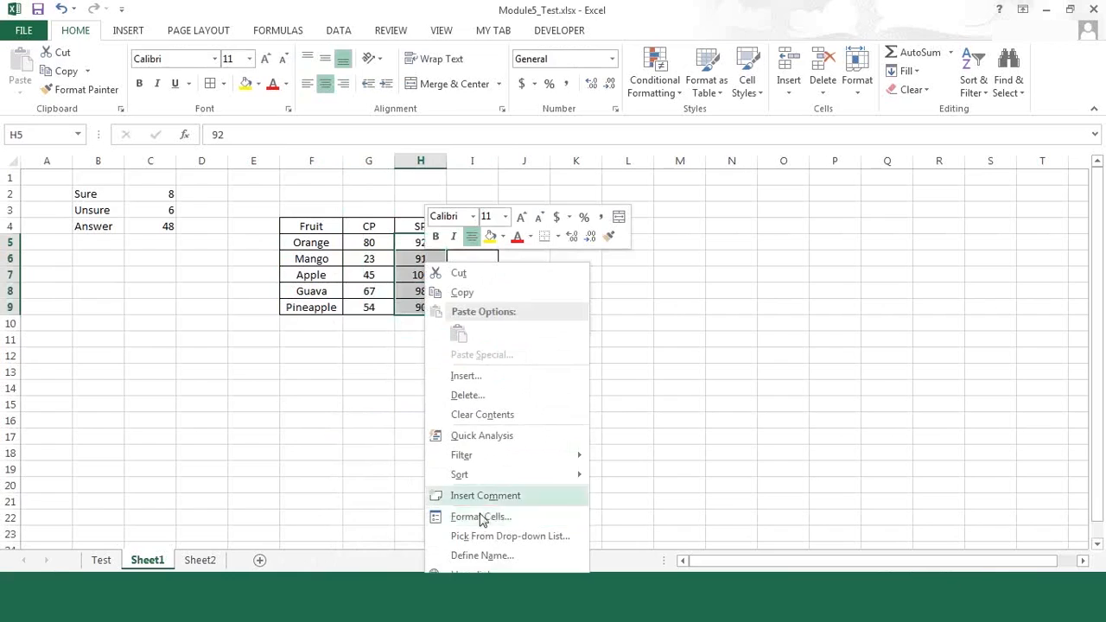
{"action": "left_click", "coordinate": [482, 555]}
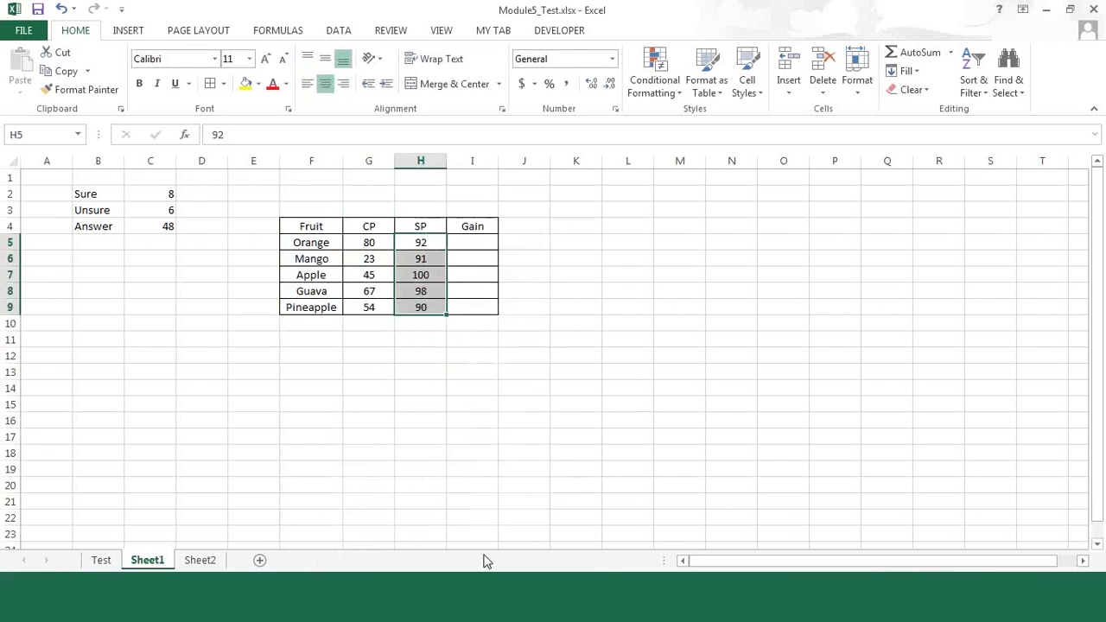
{"action": "left_click", "coordinate": [501, 568]}
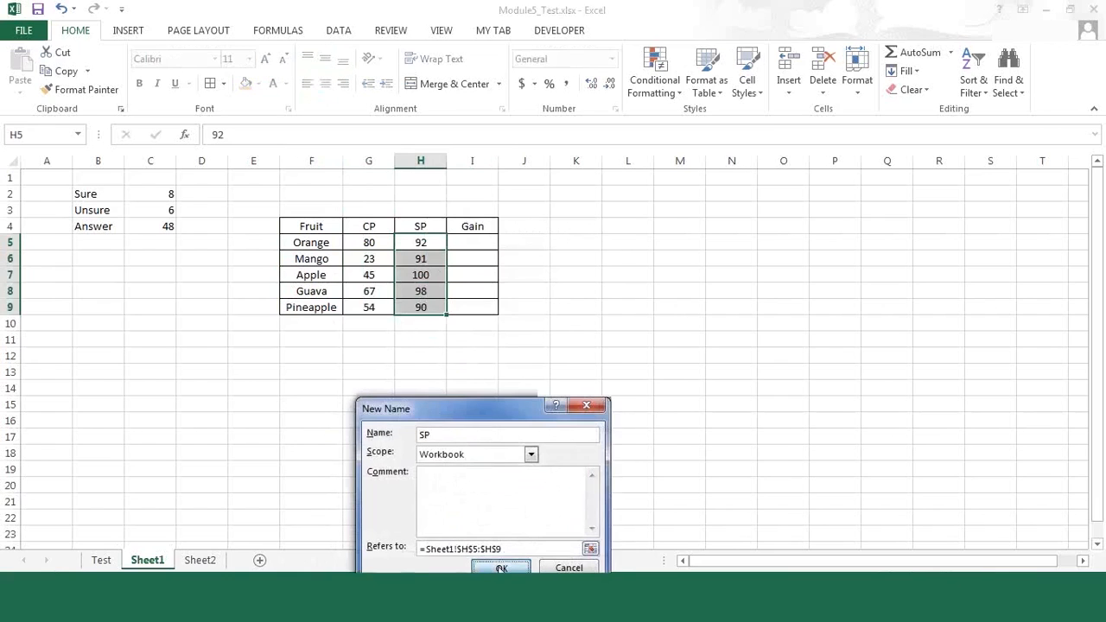
Step: Calculate the Orange gain in I5 with the cell-reference formula =H5-G5
{"action": "left_click", "coordinate": [459, 241]}
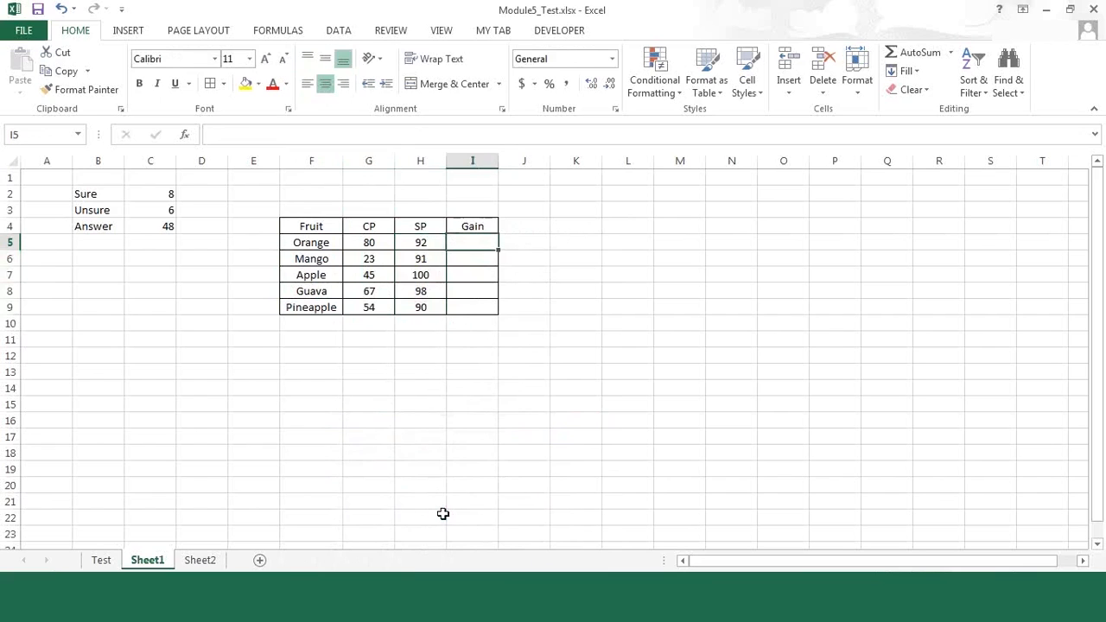
{"action": "type", "text": "="}
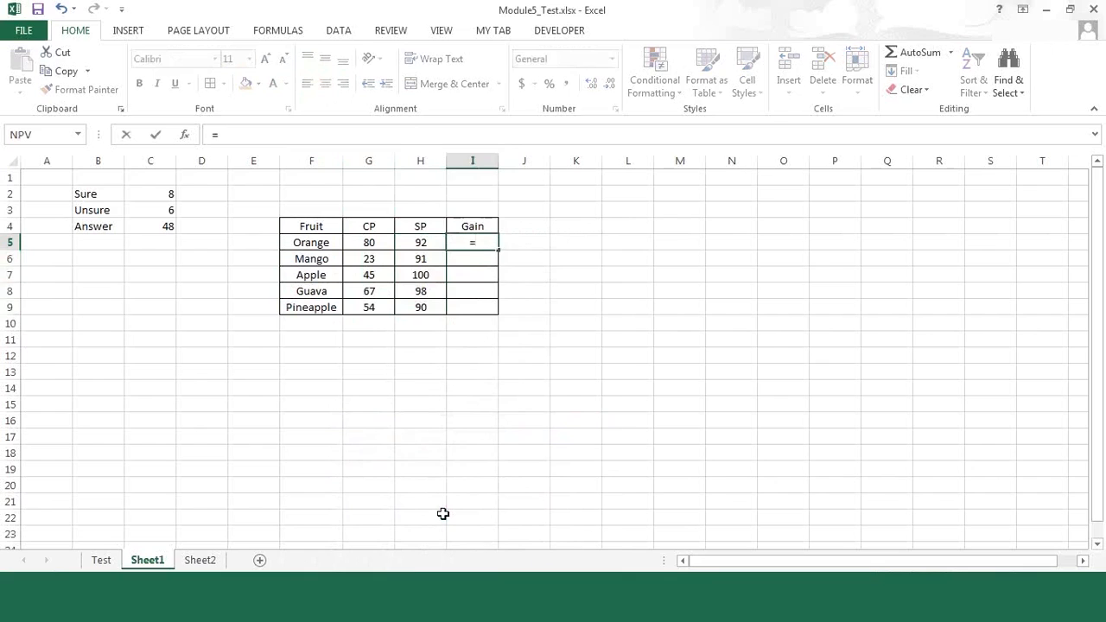
{"action": "key", "text": "Left"}
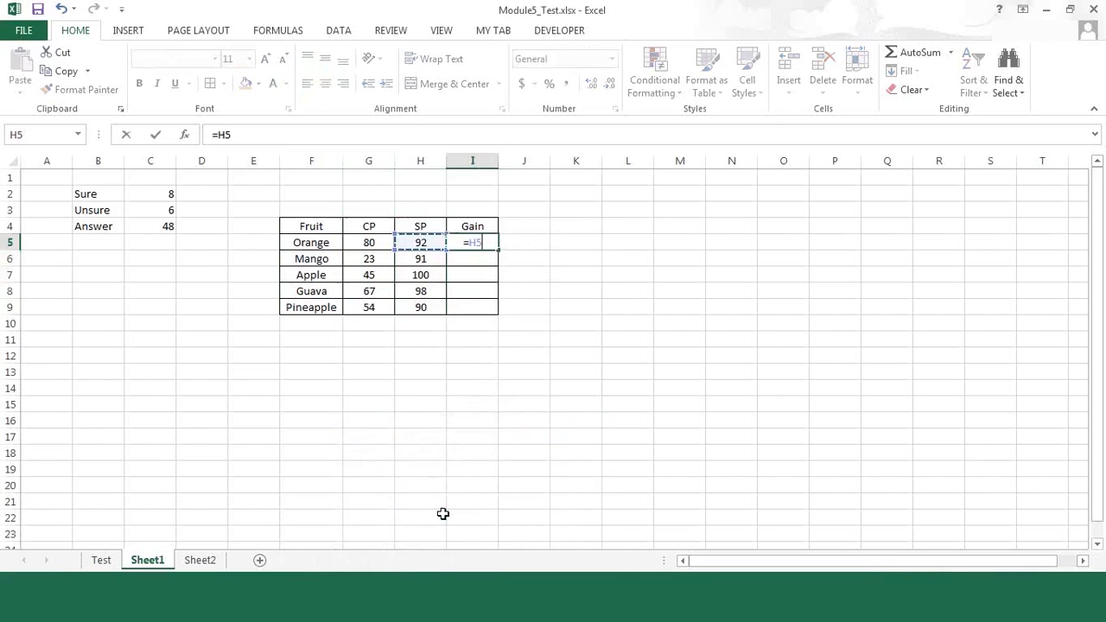
{"action": "type", "text": "-"}
{"action": "key", "text": "Left"}
{"action": "key", "text": "Left"}
{"action": "key", "text": "Return"}
Step: Replace the Orange gain formula in I5 with the named-range formula =SP-CP
{"action": "key", "text": "Up"}
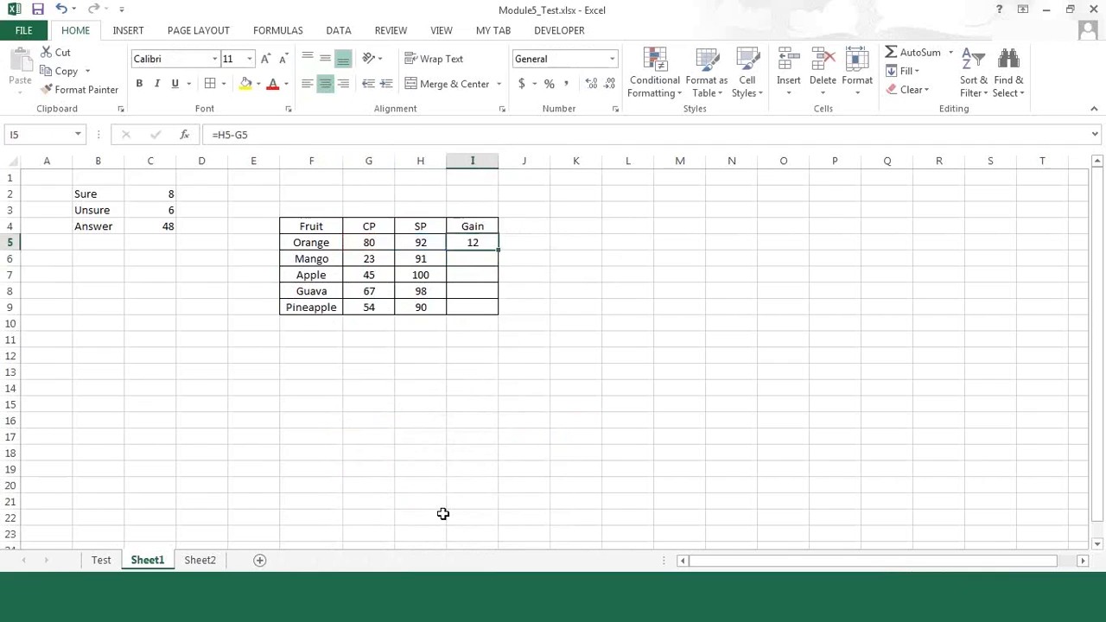
{"action": "type", "text": "=sp-"}
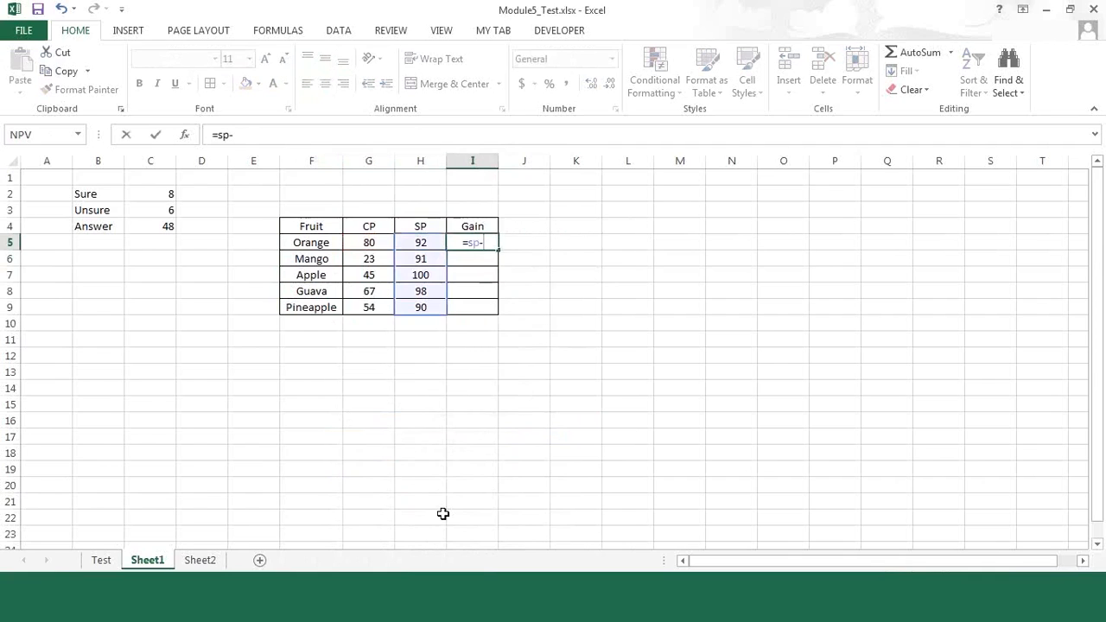
{"action": "type", "text": "cp"}
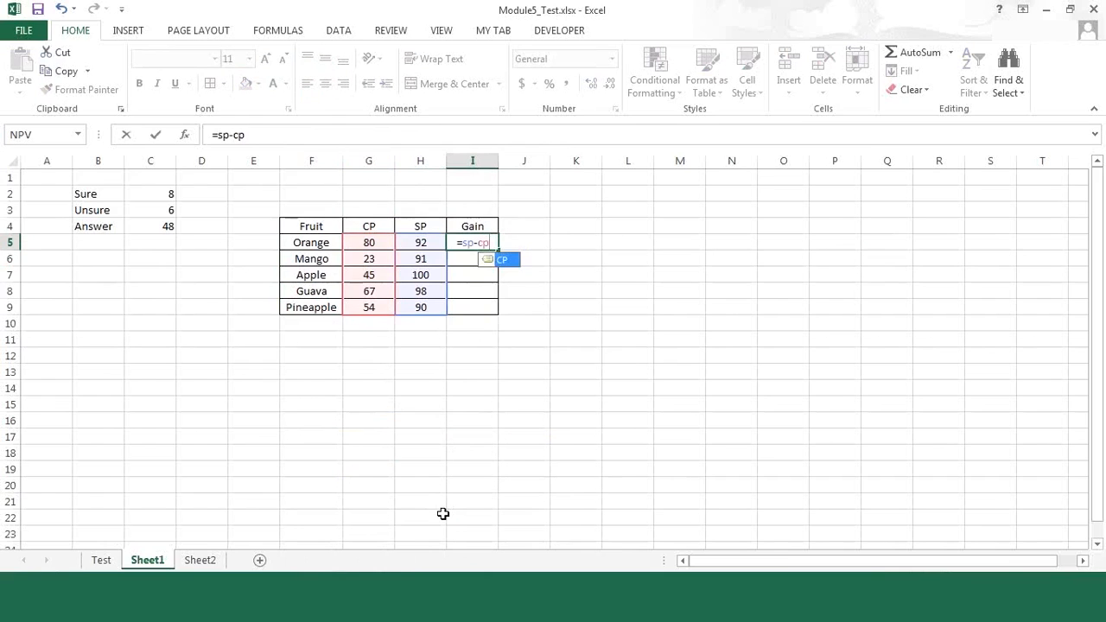
{"action": "key", "text": "Return"}
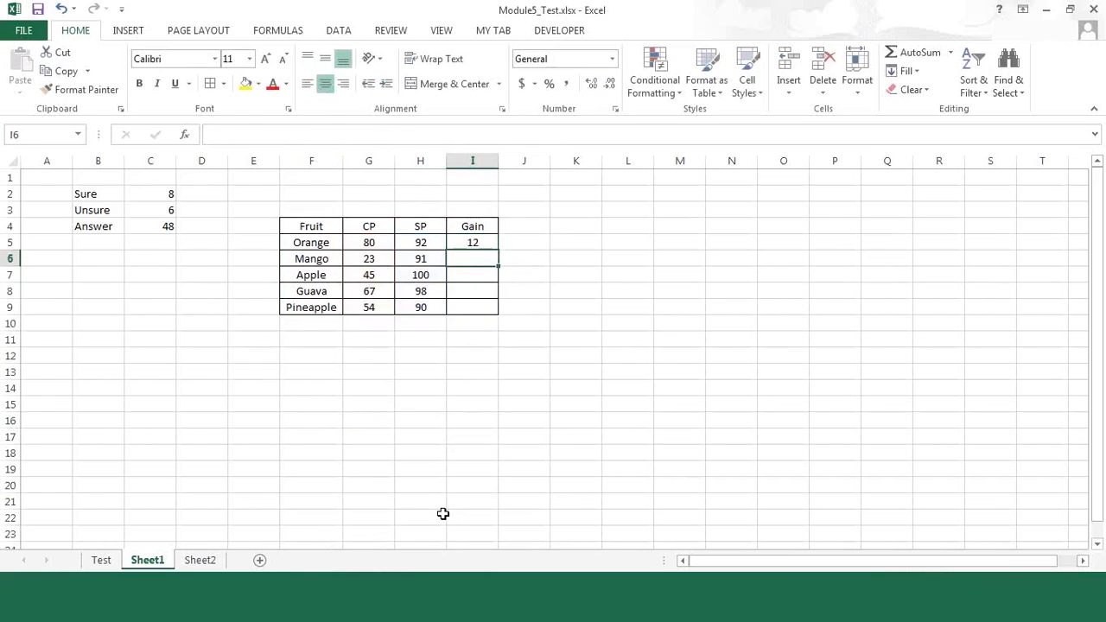
Step: Fill the named-range gain formula from I5 down through I9 for the remaining fruits
{"action": "key", "text": "Up"}
{"action": "key", "text": "shift+Down"}
{"action": "key", "text": "shift+Down"}
{"action": "key", "text": "shift+Down"}
{"action": "key", "text": "shift+Down"}
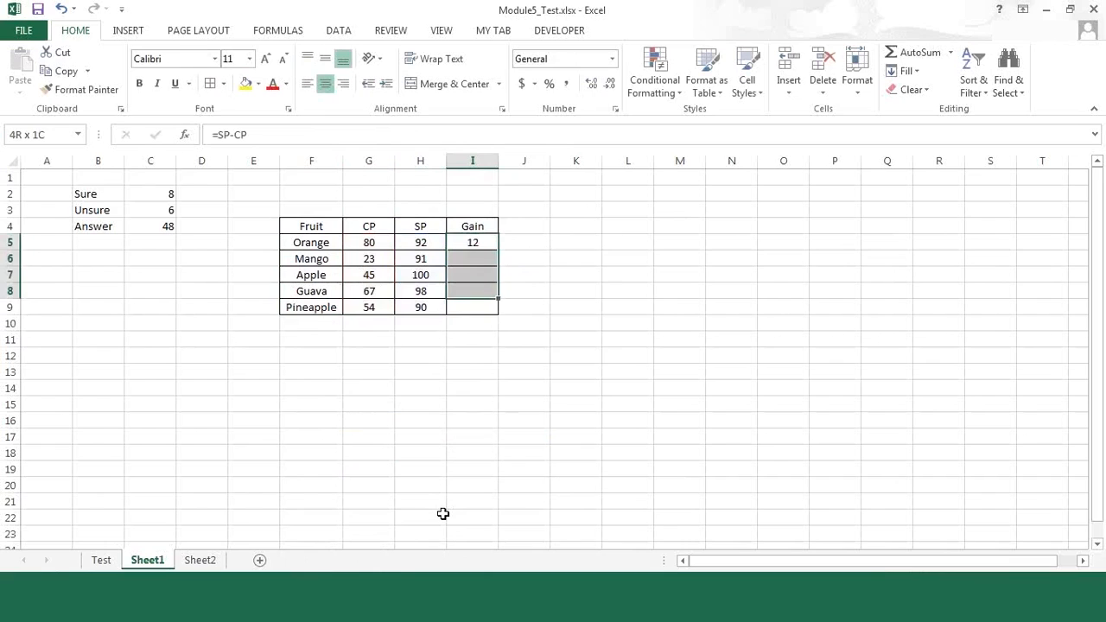
{"action": "key", "text": "ctrl+d"}
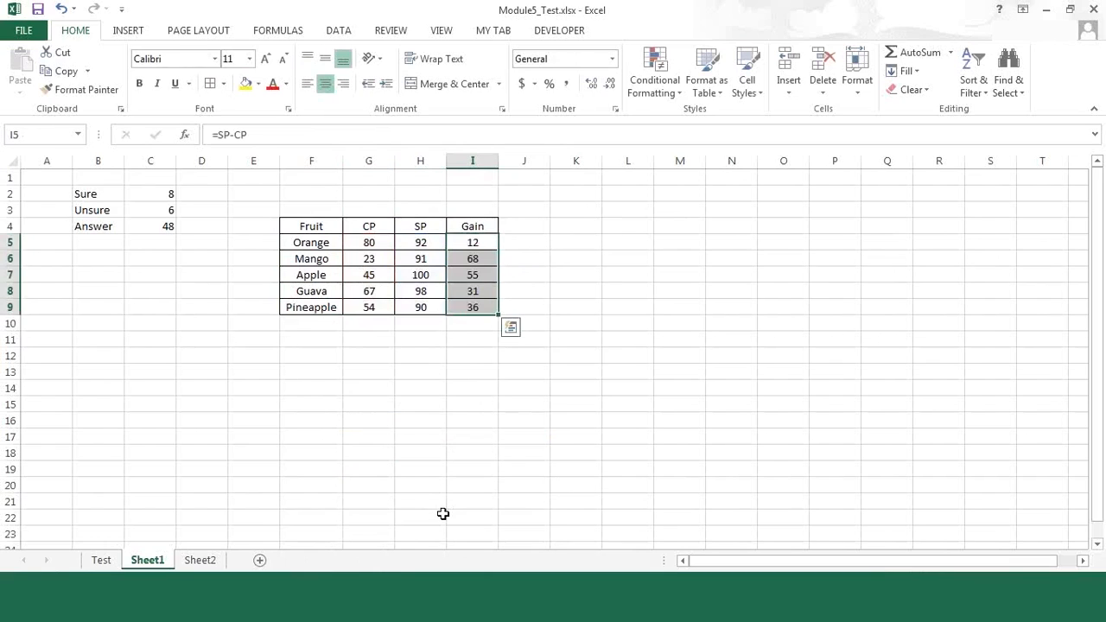
{"action": "key", "text": "Right"}
{"action": "key", "text": "Left"}
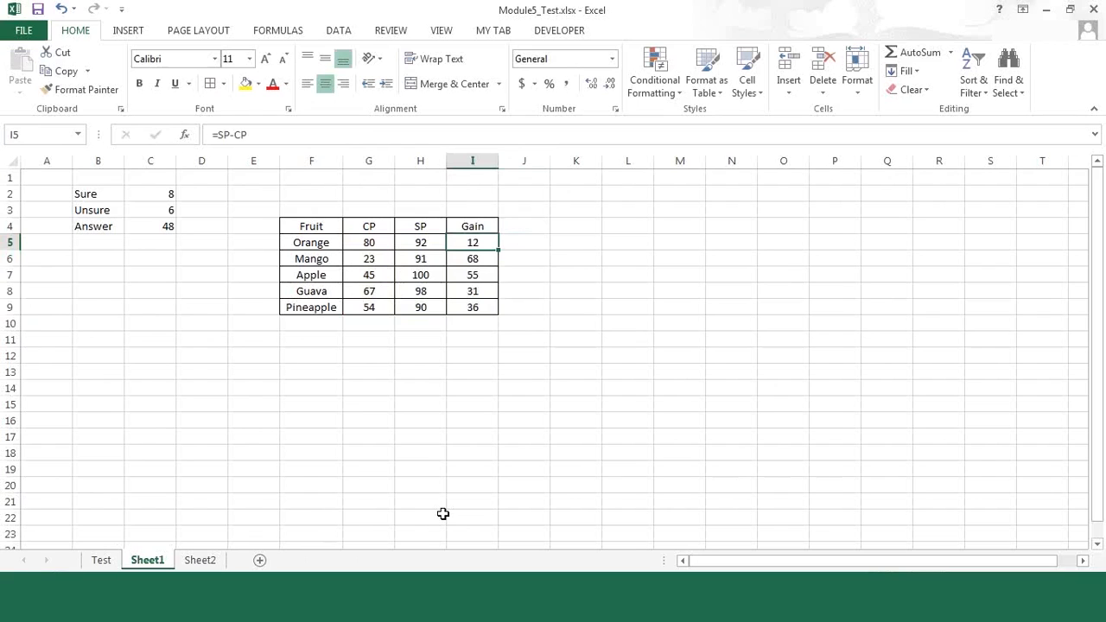
{"action": "key", "text": "Left"}
{"action": "key", "text": "Left"}
{"action": "key", "text": "Right"}
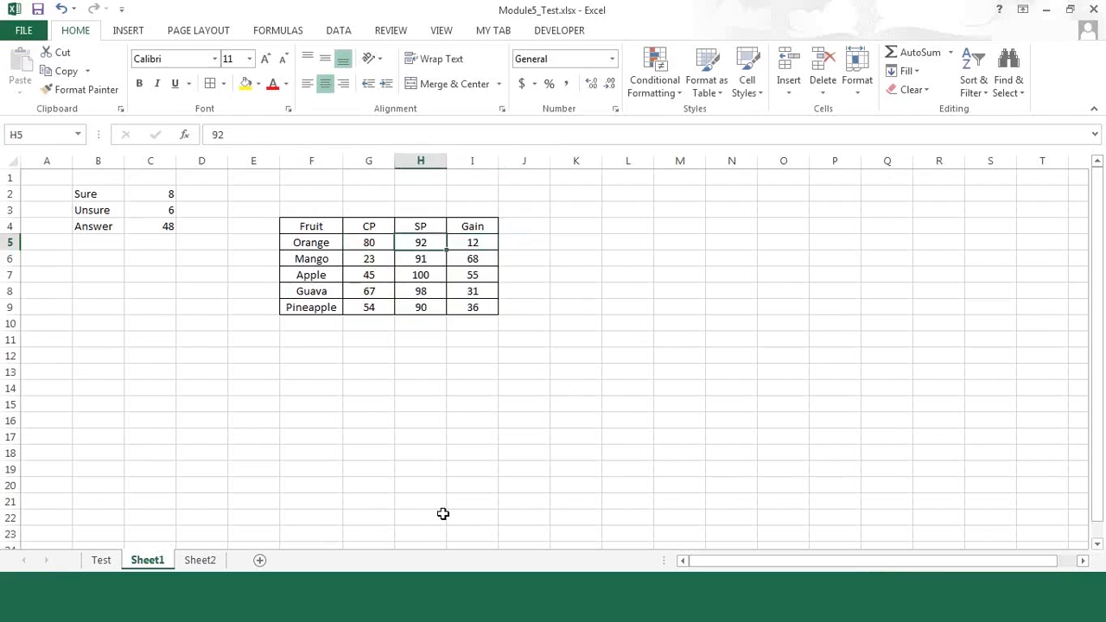
{"action": "key", "text": "Right"}
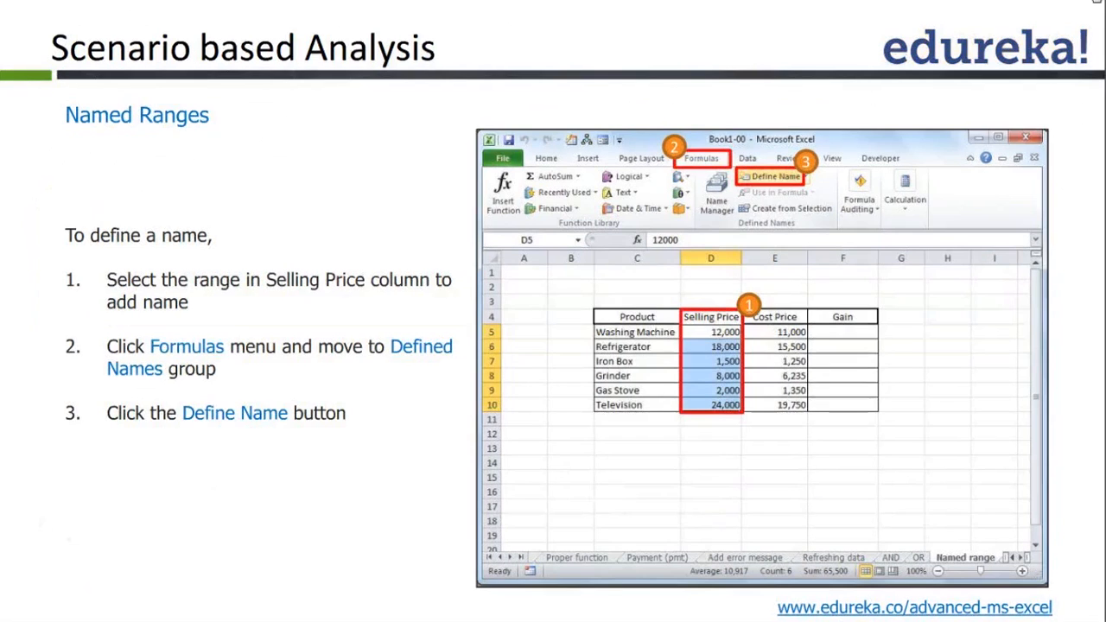
{"action": "key", "text": "Right"}
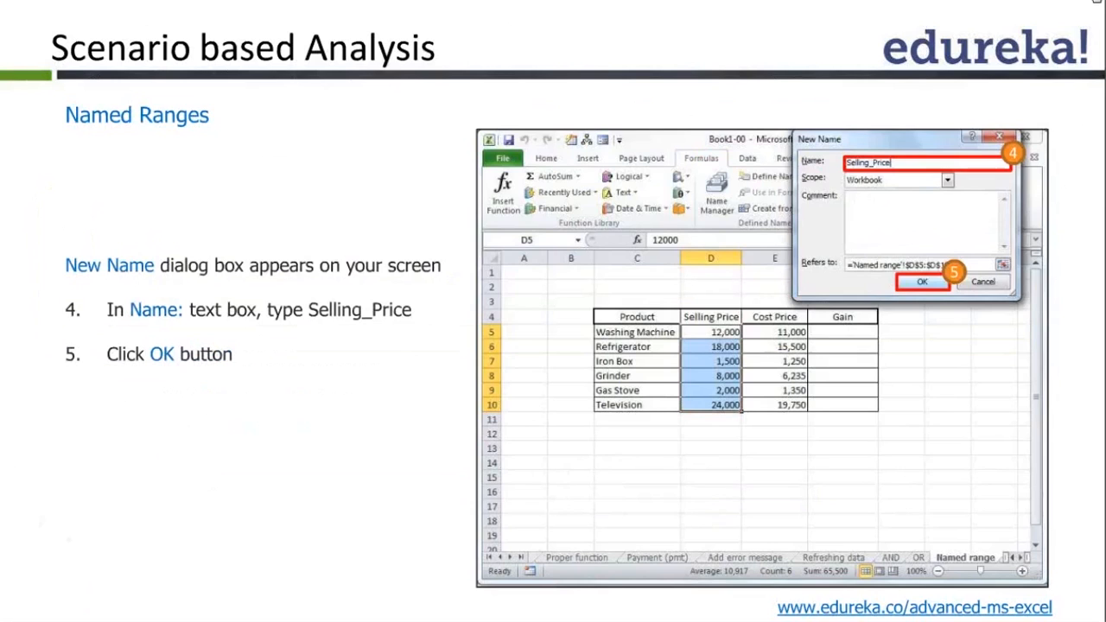
{"action": "key", "text": "Right"}
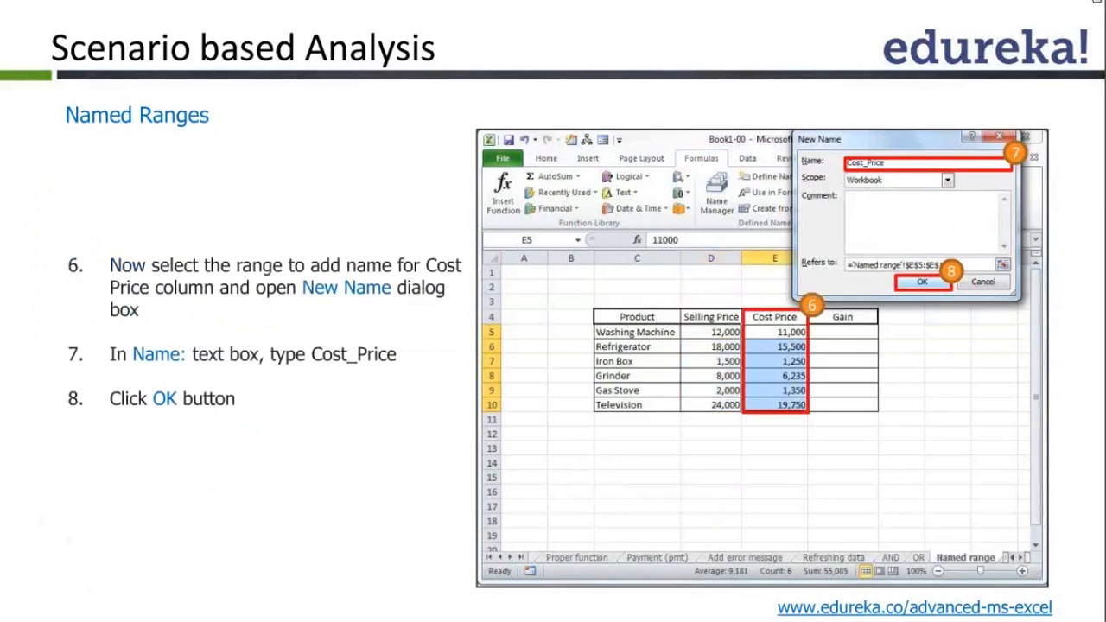
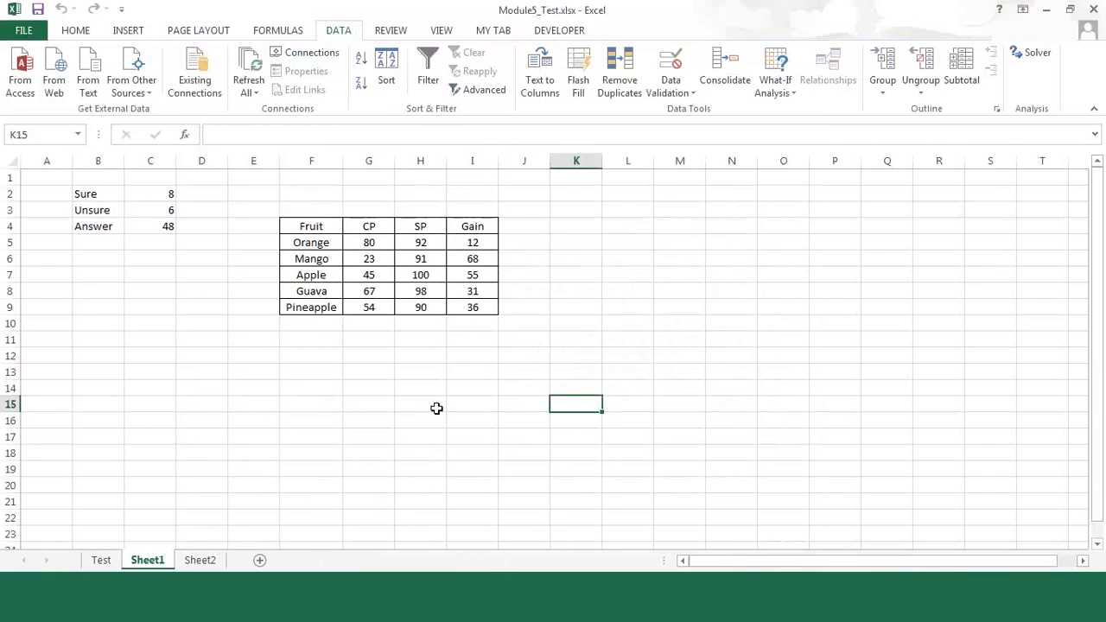
Step: Enter the headings Name in F14 and English in G14 below the fruit table
{"action": "left_click", "coordinate": [324, 383]}
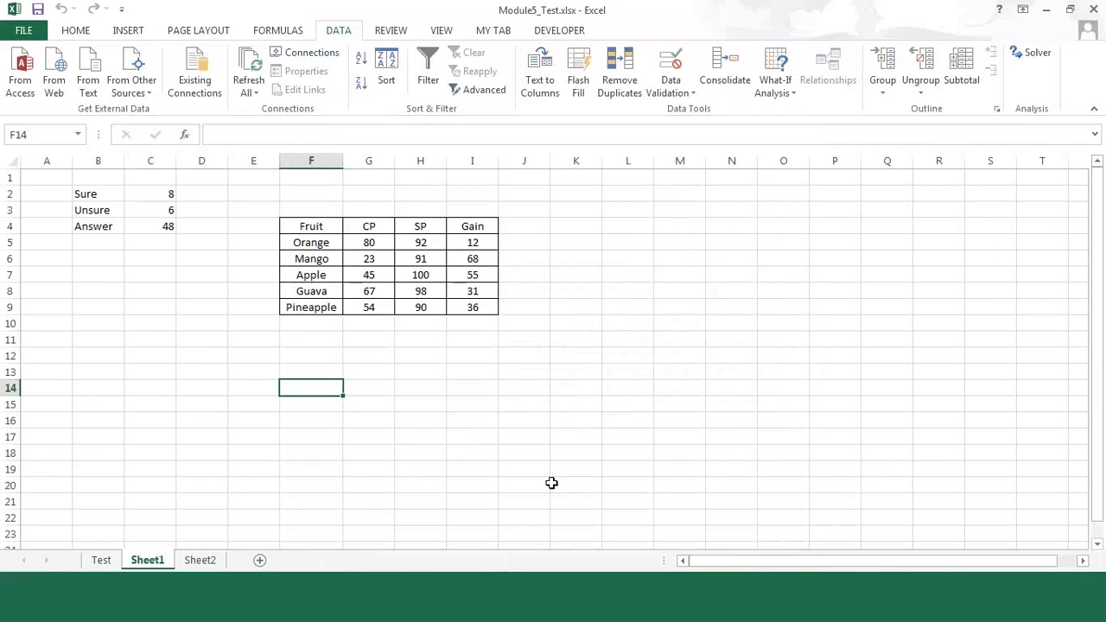
{"action": "type", "text": "Name"}
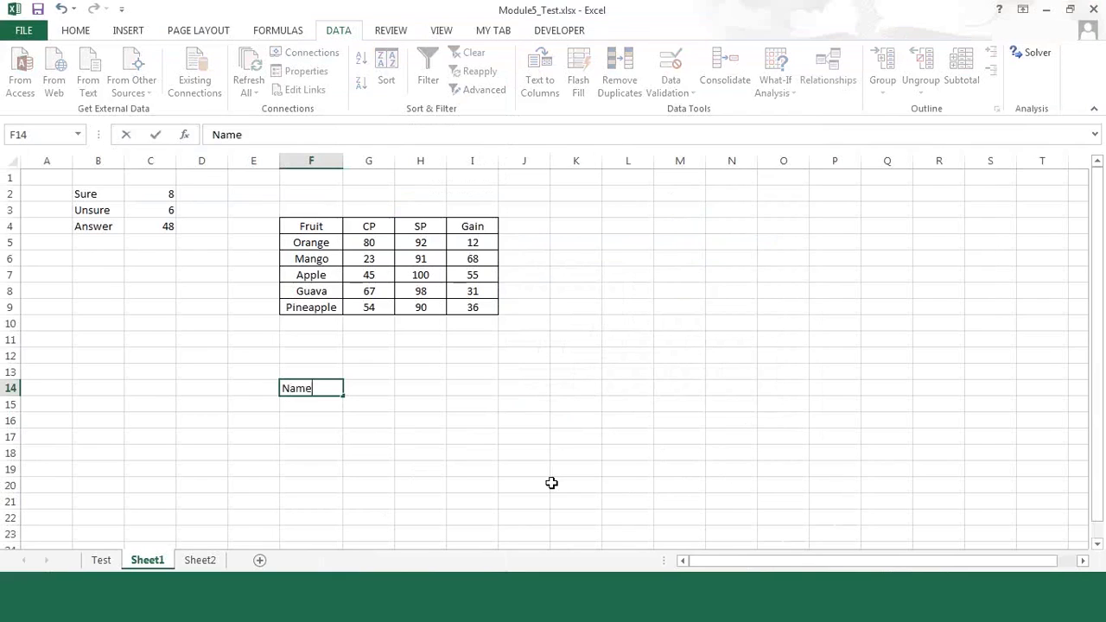
{"action": "key", "text": "Return"}
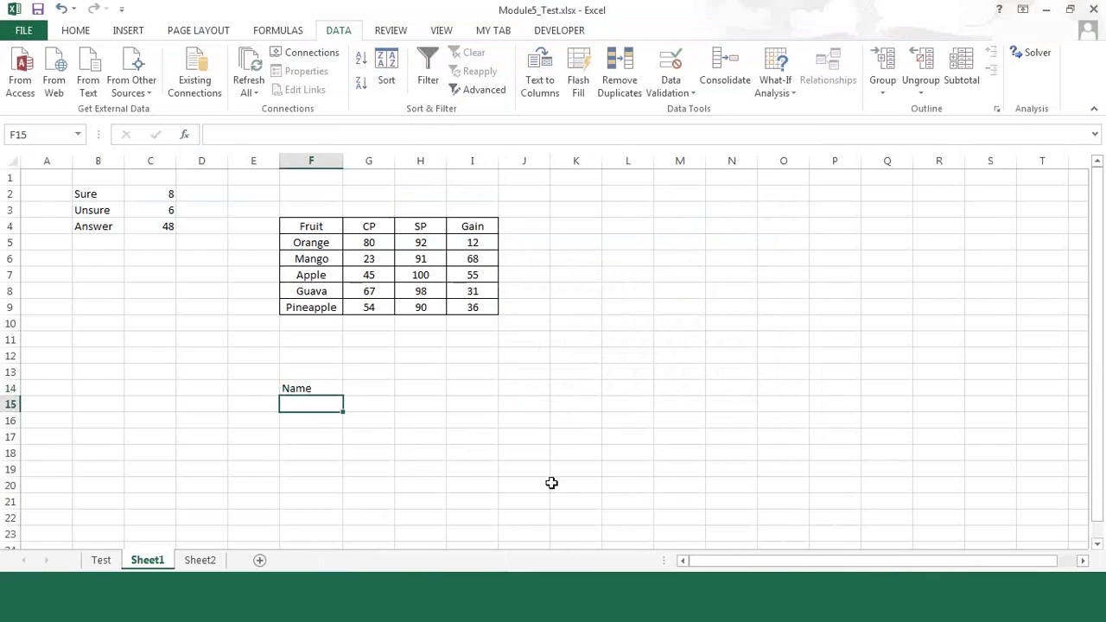
{"action": "key", "text": "Up"}
{"action": "key", "text": "Right"}
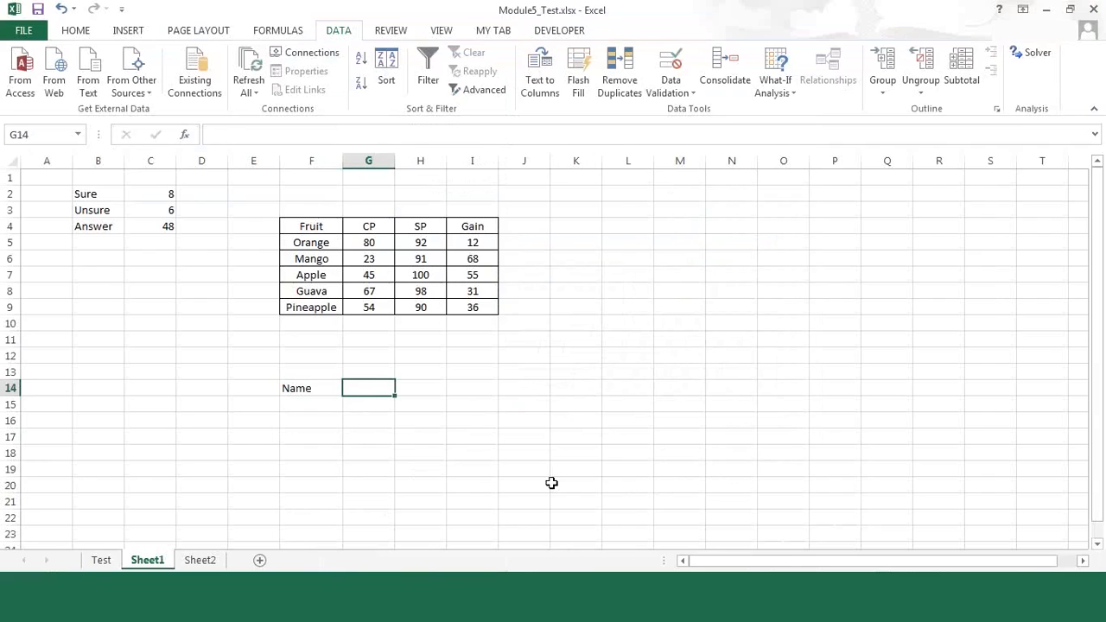
{"action": "type", "text": "English"}
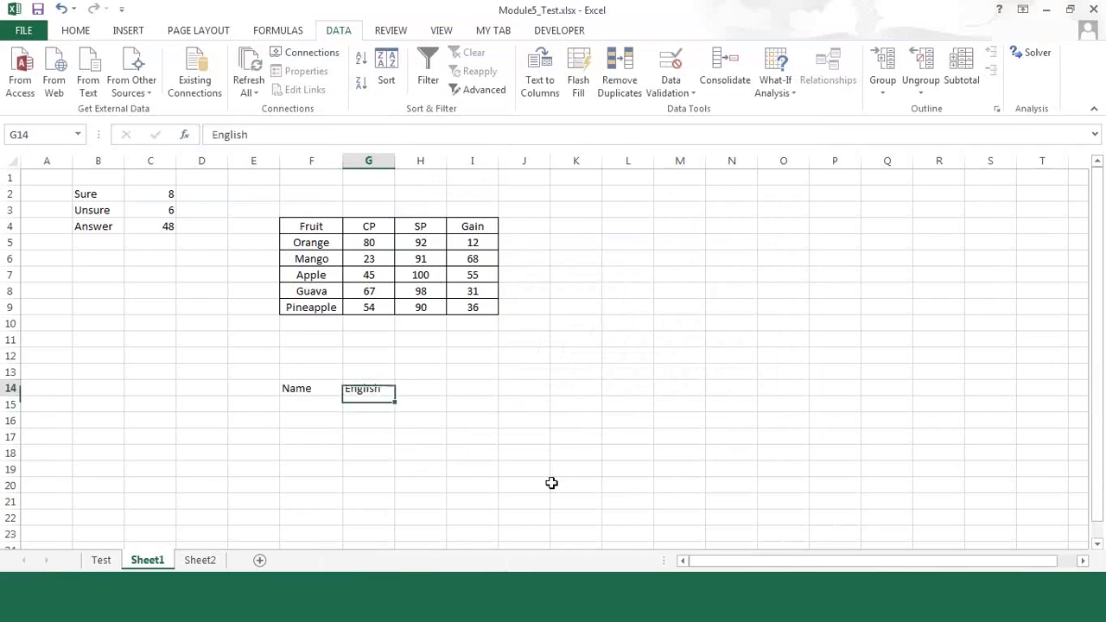
{"action": "key", "text": "Tab"}
{"action": "type", "text": "M"}
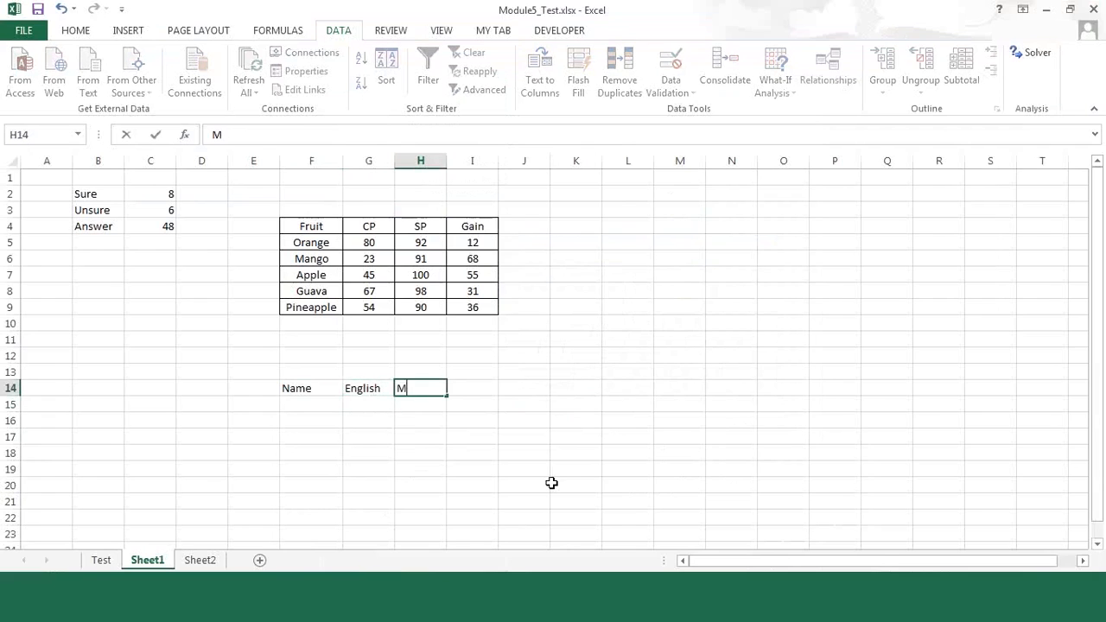
{"action": "type", "text": "ath"}
{"action": "key", "text": "Escape"}
{"action": "key", "text": "Left"}
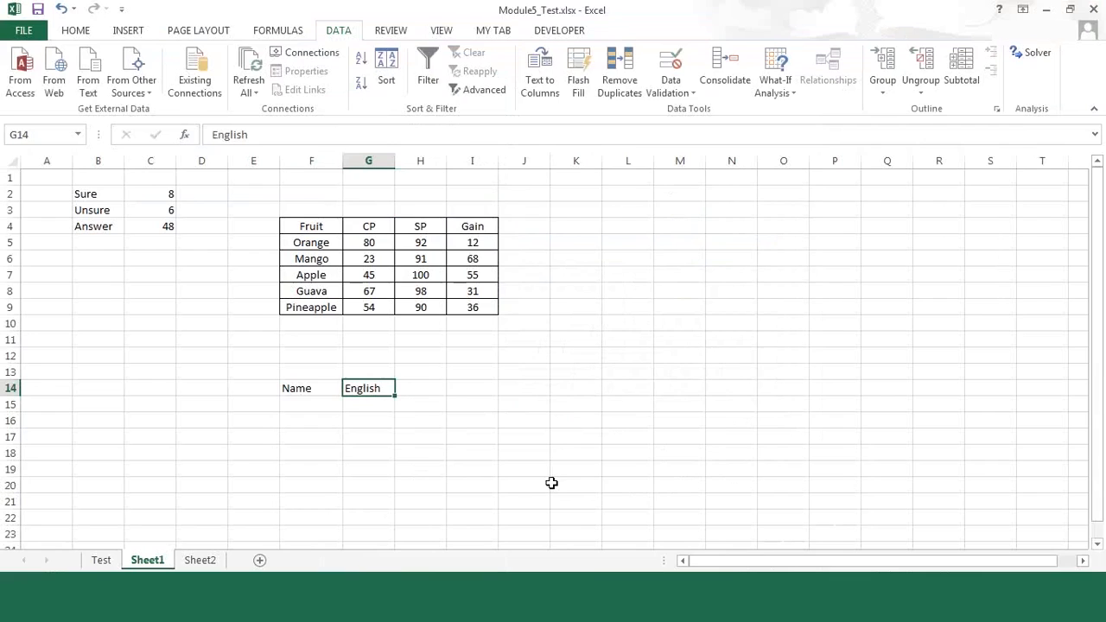
{"action": "type", "text": "T"}
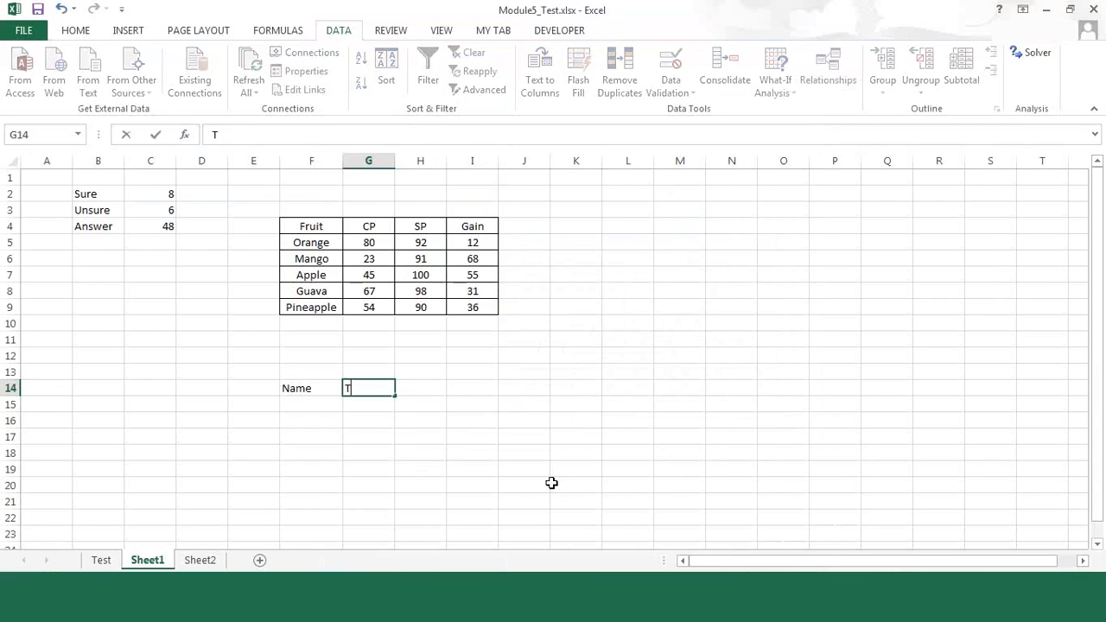
{"action": "key", "text": "Escape"}
{"action": "key", "text": "Right"}
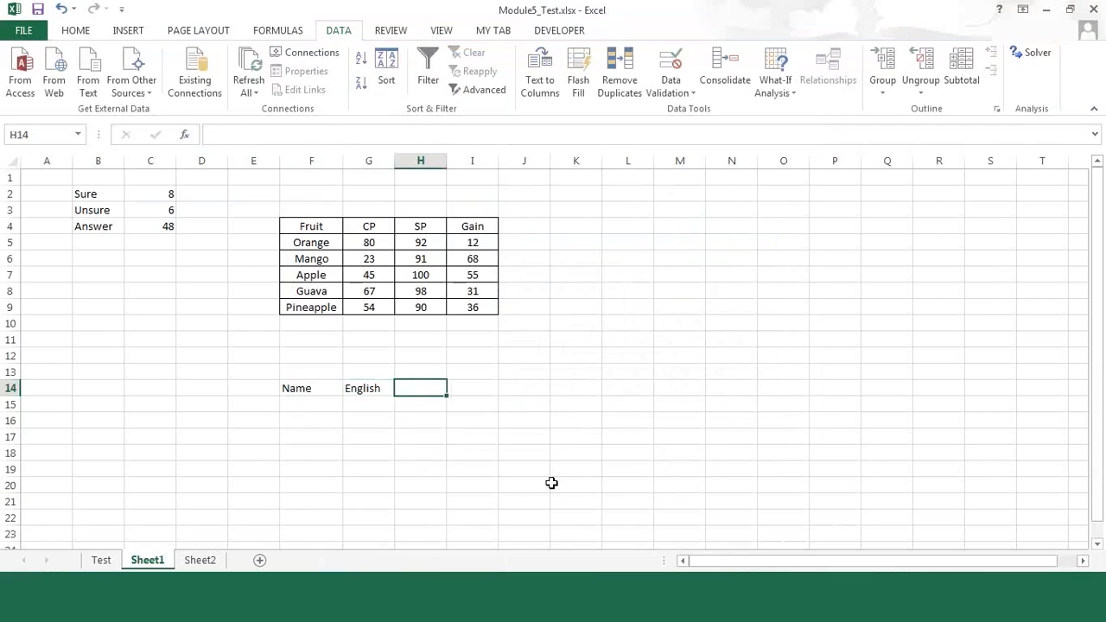
Step: Enter the headings Maths in H14 and Science in I14
{"action": "type", "text": "Maths"}
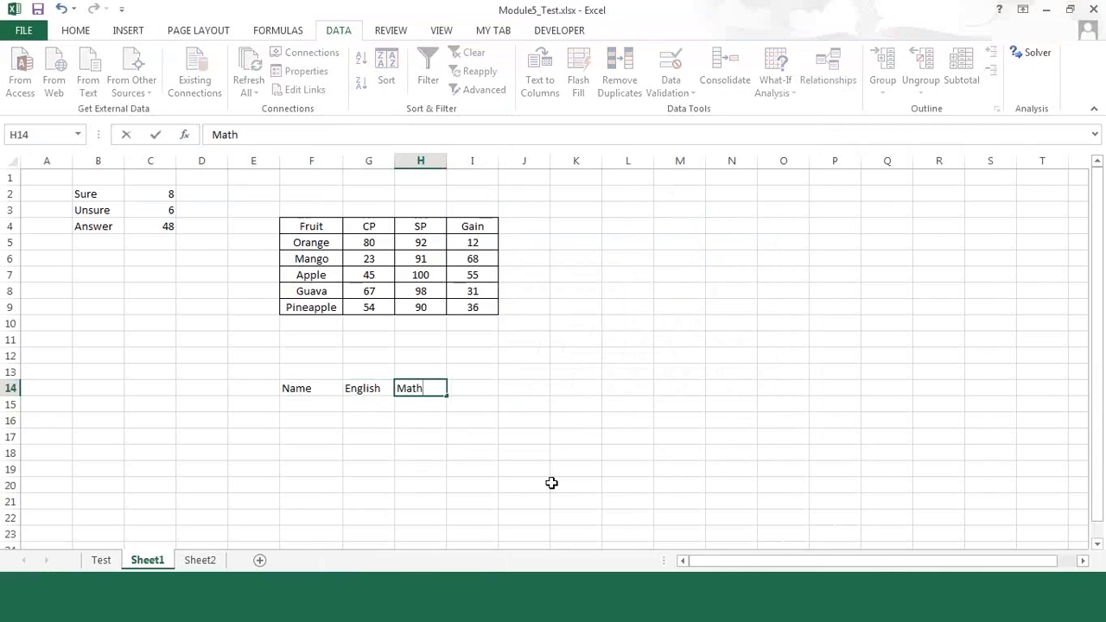
{"action": "key", "text": "Return"}
{"action": "key", "text": "Up"}
{"action": "key", "text": "Right"}
{"action": "type", "text": "Sc"}
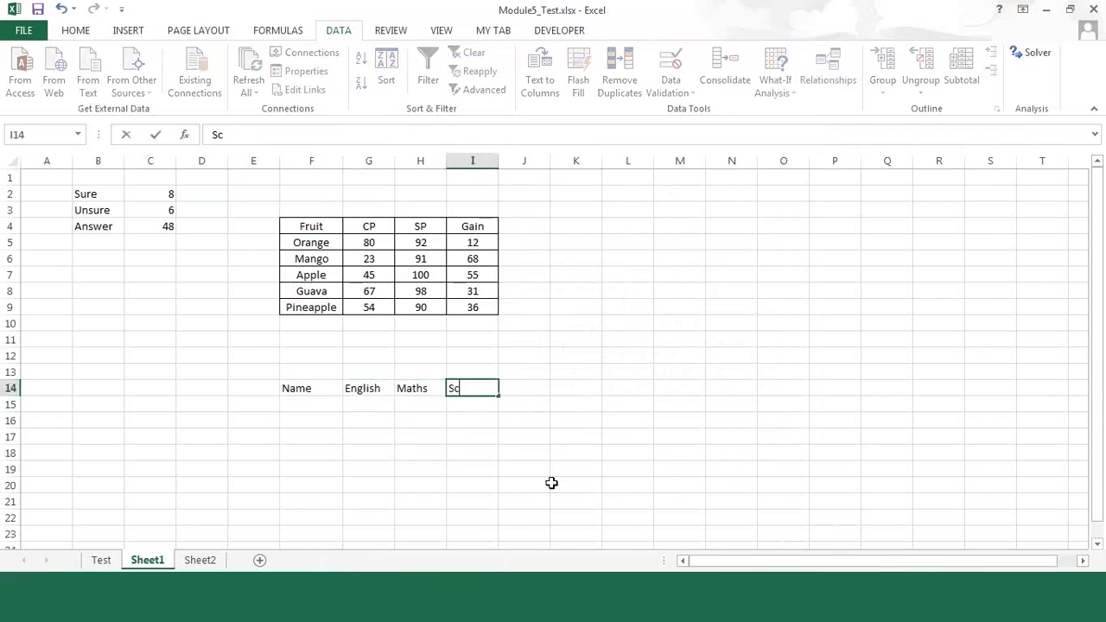
{"action": "type", "text": "ience"}
{"action": "key", "text": "Tab"}
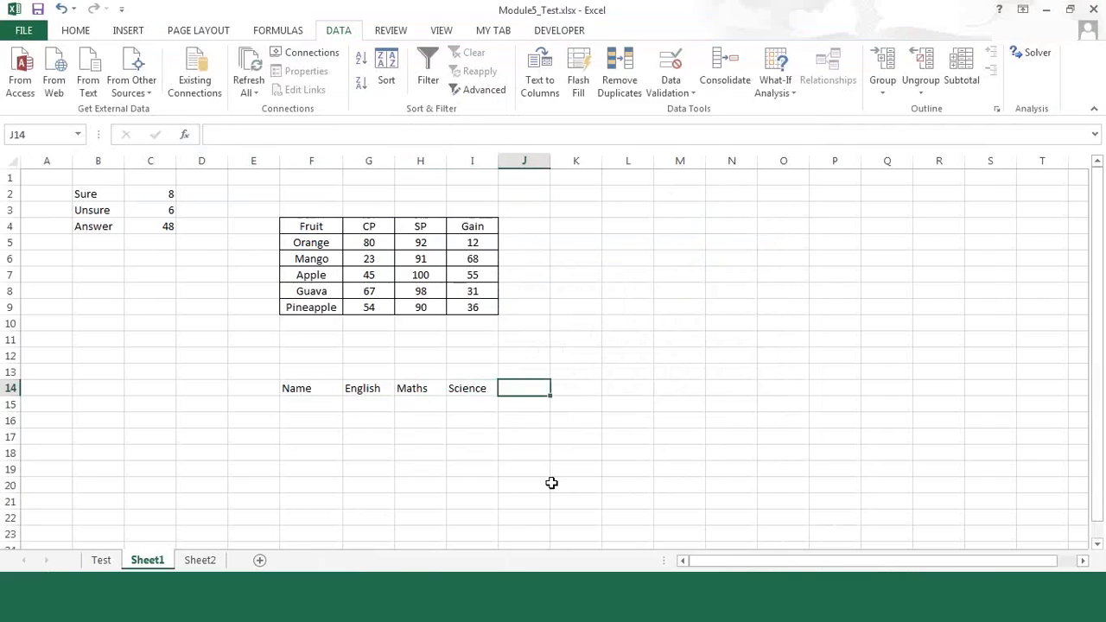
{"action": "type", "text": "Total"}
{"action": "key", "text": "Return"}
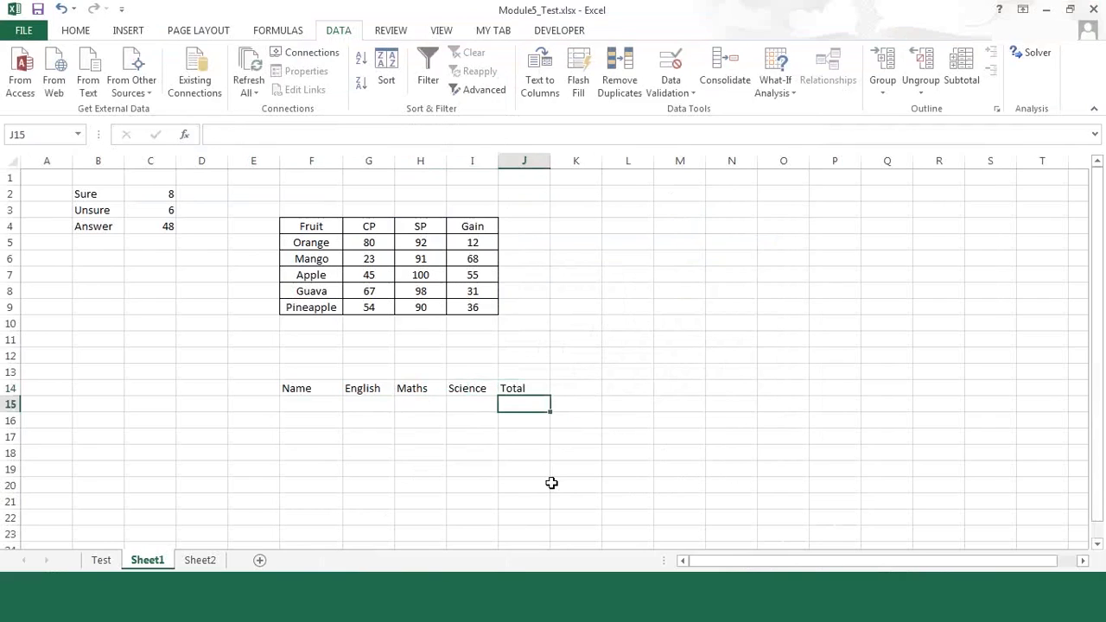
{"action": "key", "text": "Up"}
{"action": "key", "text": "Right"}
{"action": "type", "text": "Final"}
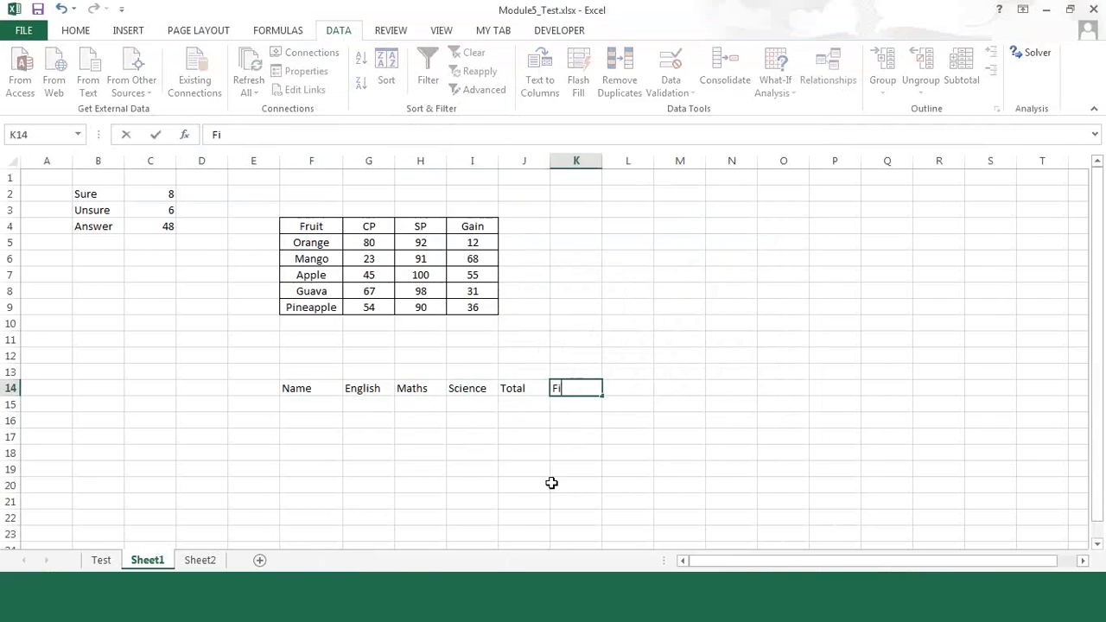
{"action": "key", "text": "BackSpace"}
{"action": "key", "text": "BackSpace"}
{"action": "key", "text": "BackSpace"}
{"action": "key", "text": "BackSpace"}
{"action": "key", "text": "BackSpace"}
{"action": "type", "text": "Gra"}
{"action": "key", "text": "Escape"}
{"action": "key", "text": "Left"}
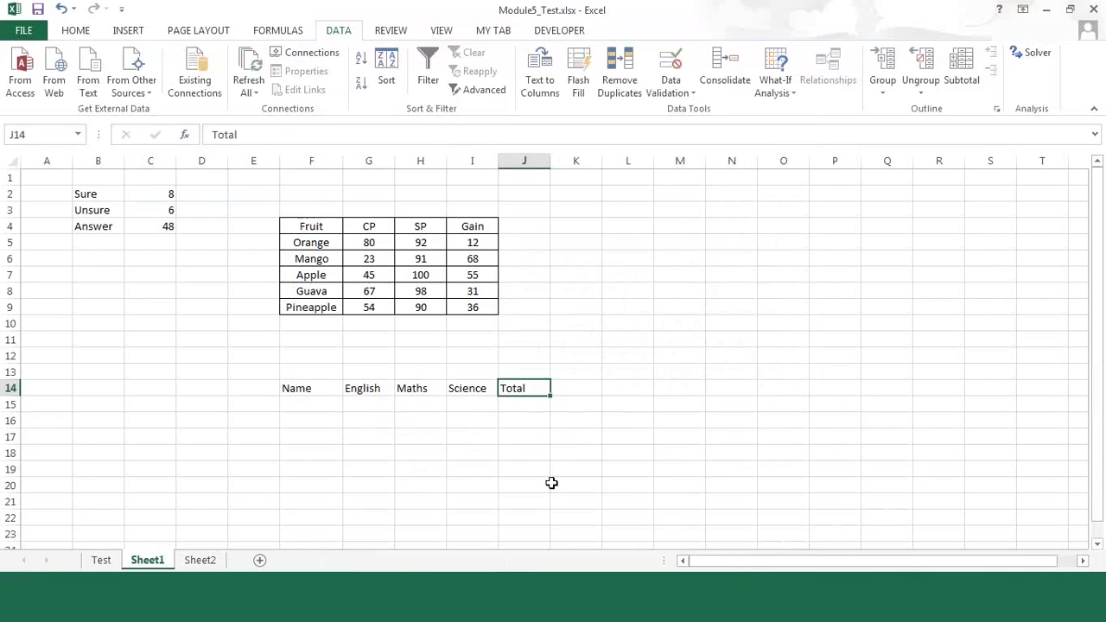
Step: Enter the heading Grade in J14 and the first student's name in F15
{"action": "type", "text": "Grade"}
{"action": "key", "text": "Return"}
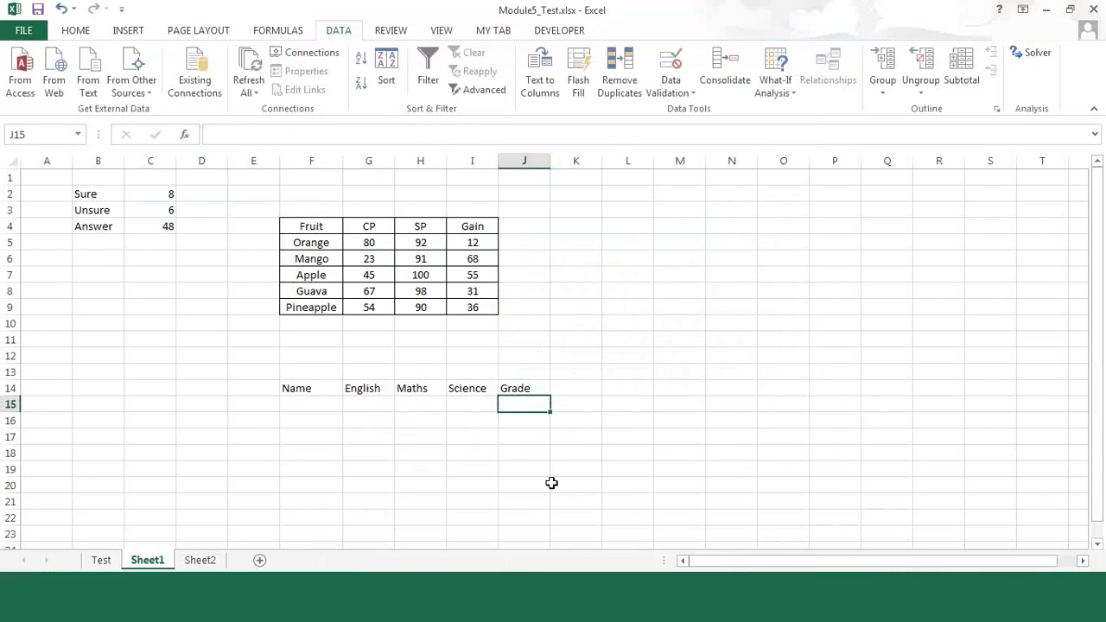
{"action": "key", "text": "Left"}
{"action": "key", "text": "Left"}
{"action": "key", "text": "Left"}
{"action": "key", "text": "Left"}
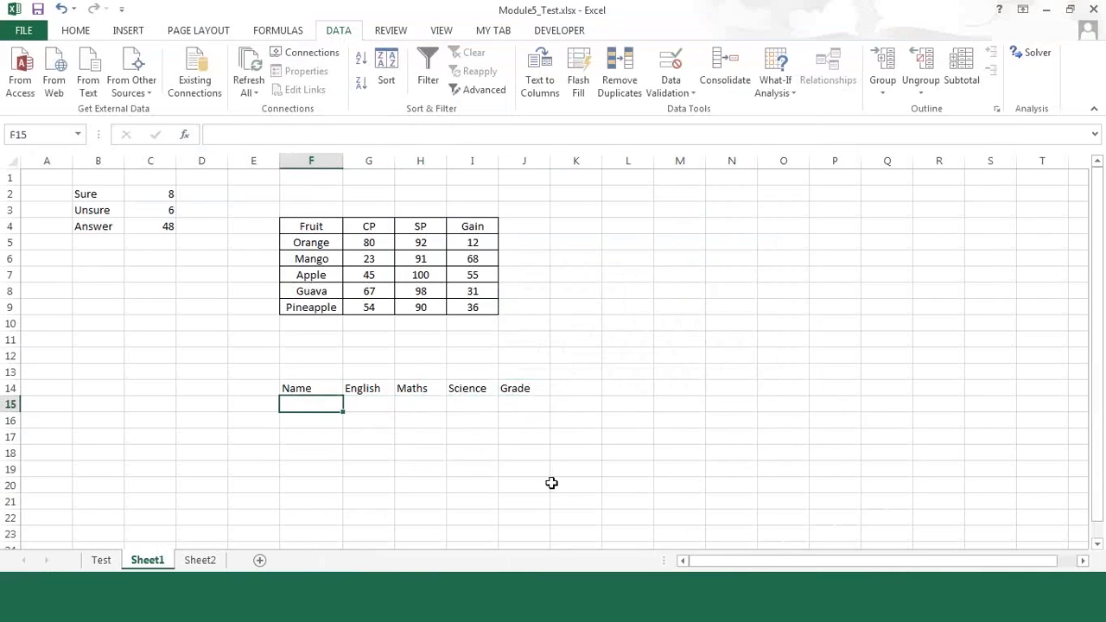
{"action": "type", "text": "Jack"}
{"action": "key", "text": "Return"}
{"action": "key", "text": "Up"}
{"action": "key", "text": "Right"}
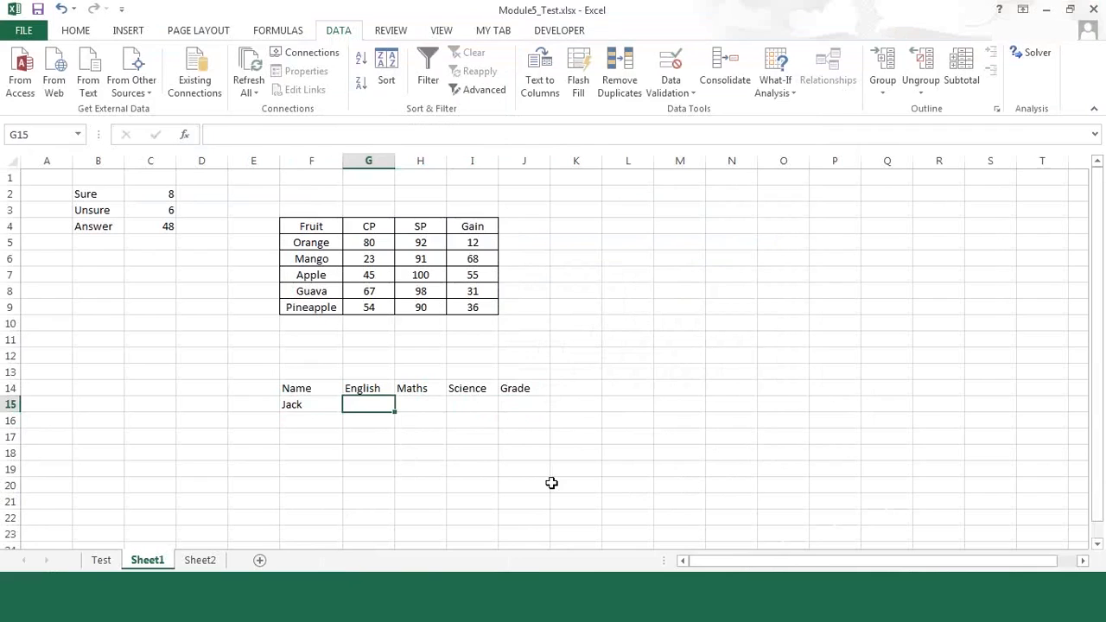
Step: Enter the first student's marks in row 15: 80 for English, 73 for Maths and 78 for Science
{"action": "type", "text": "80"}
{"action": "key", "text": "Right"}
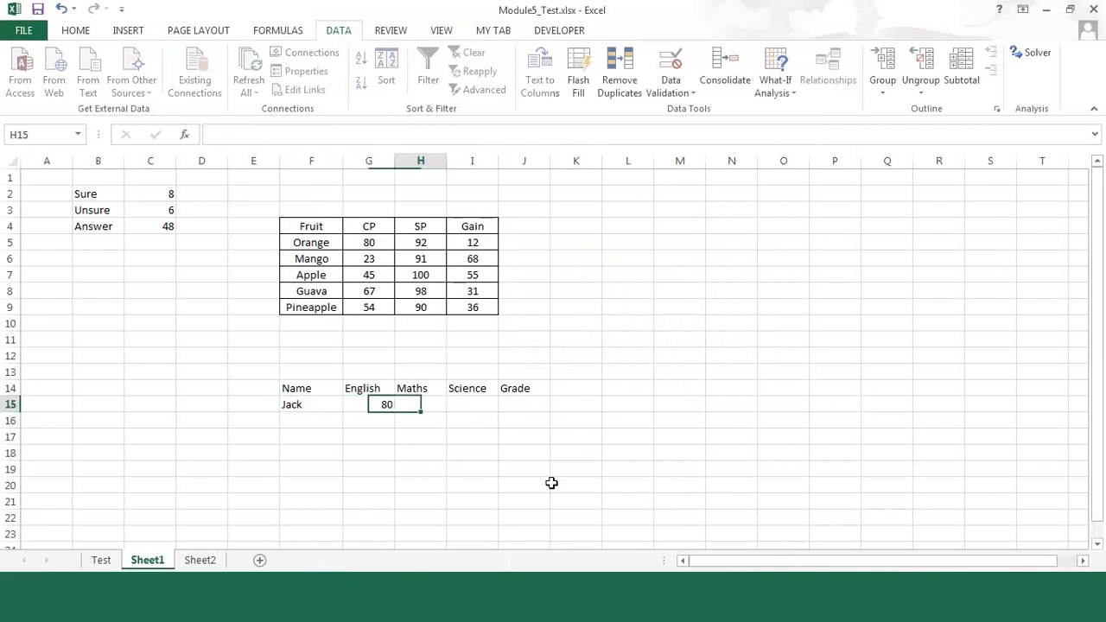
{"action": "type", "text": "73"}
{"action": "key", "text": "Right"}
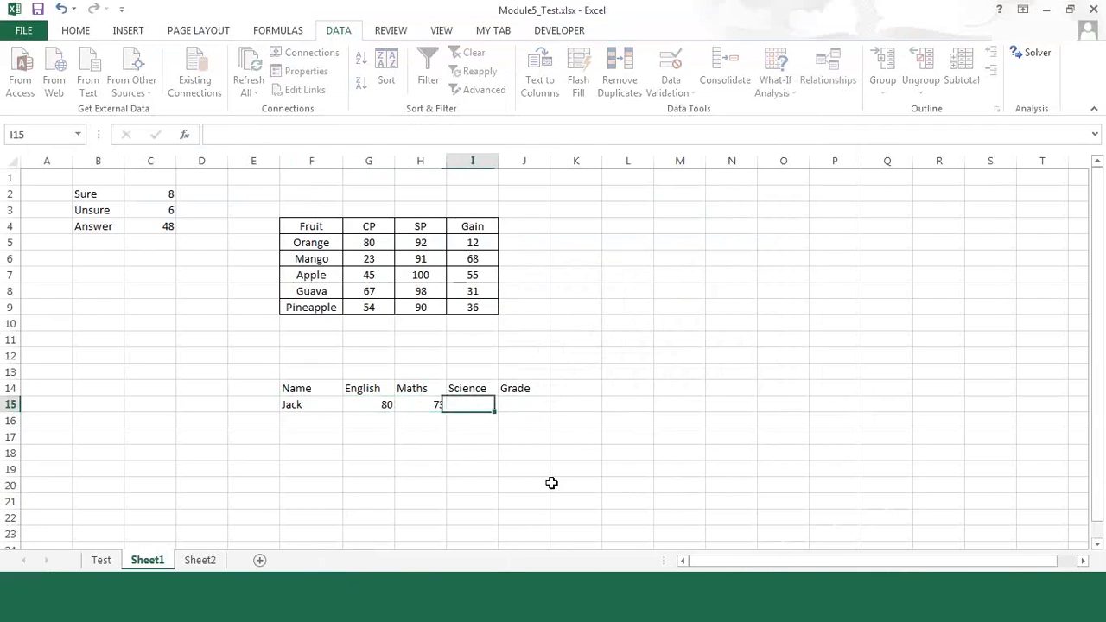
{"action": "type", "text": "78"}
{"action": "key", "text": "Right"}
Step: Calculate the first student's grade in J15 with the formula =AVERAGE(G15:I15)
{"action": "type", "text": "="}
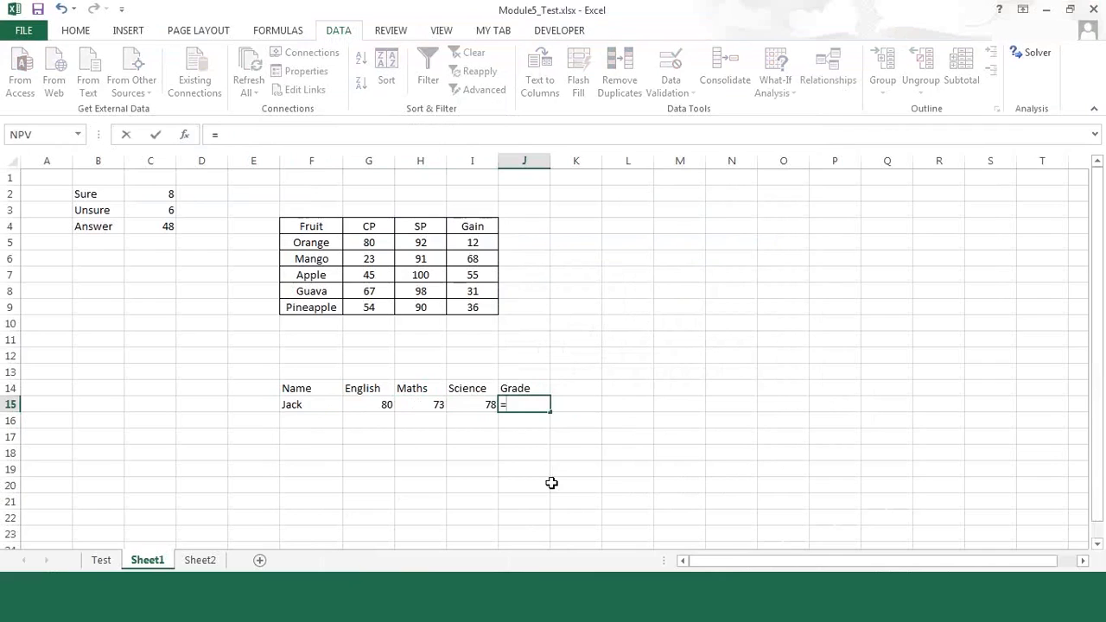
{"action": "type", "text": "="}
{"action": "key", "text": "BackSpace"}
{"action": "type", "text": "aver"}
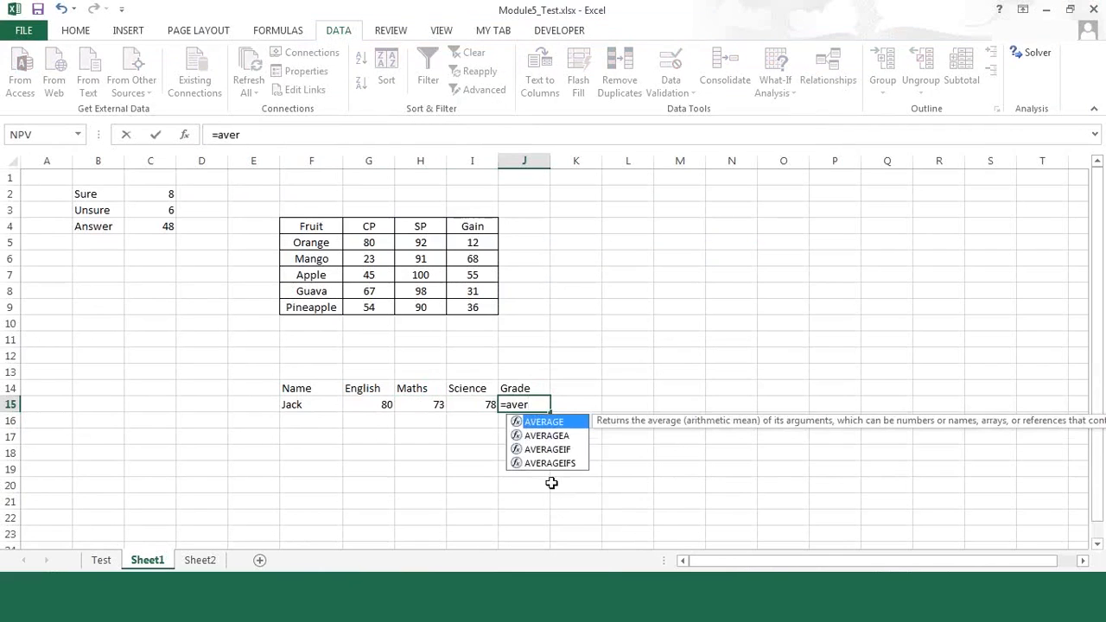
{"action": "key", "text": "Tab"}
{"action": "key", "text": "Left"}
{"action": "key", "text": "Left"}
{"action": "key", "text": "Left"}
{"action": "key", "text": "shift+Right"}
{"action": "key", "text": "shift+Right"}
{"action": "type", "text": ")"}
{"action": "key", "text": "Return"}
{"action": "key", "text": "Up"}
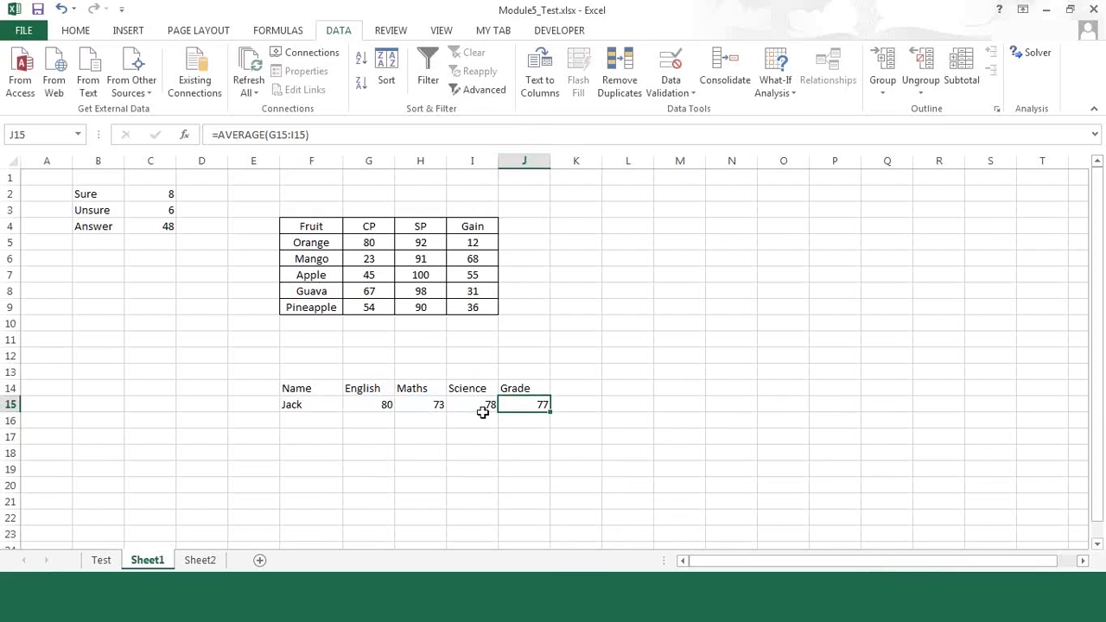
Step: Center the contents of F14:J19 and apply all borders to the range
{"action": "left_click_drag", "start_coordinate": [309, 390], "coordinate": [523, 472]}
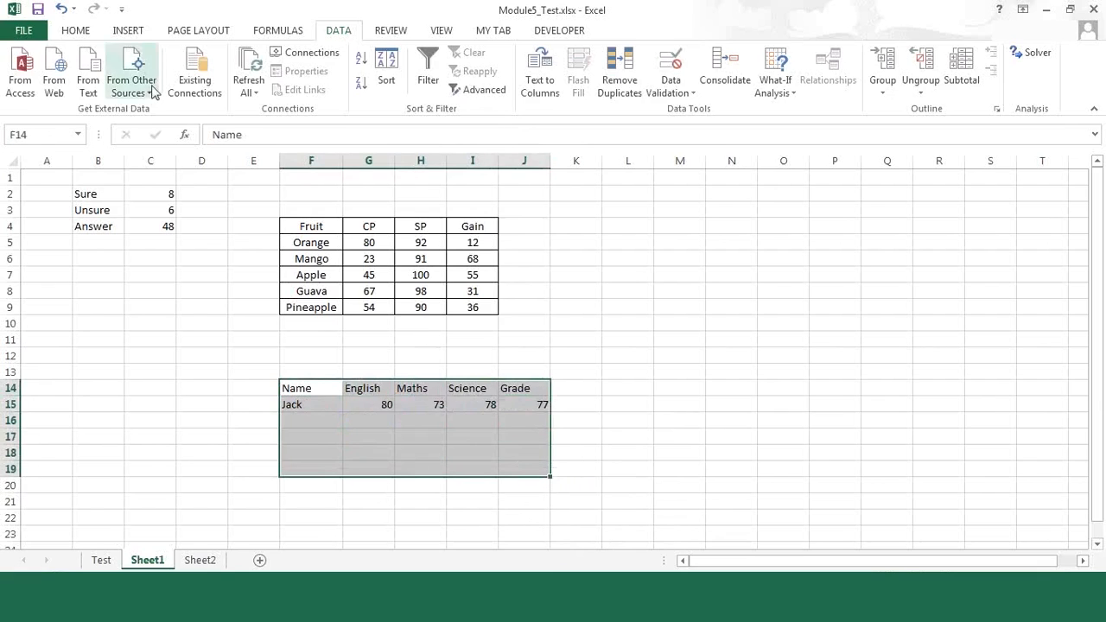
{"action": "left_click", "coordinate": [80, 33]}
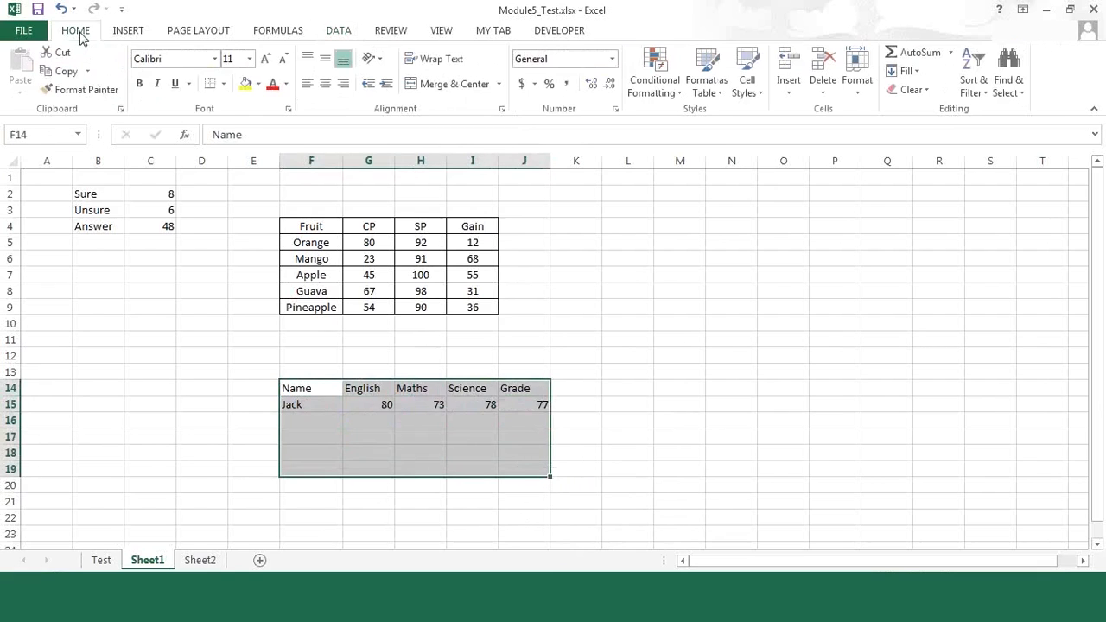
{"action": "left_click", "coordinate": [325, 90]}
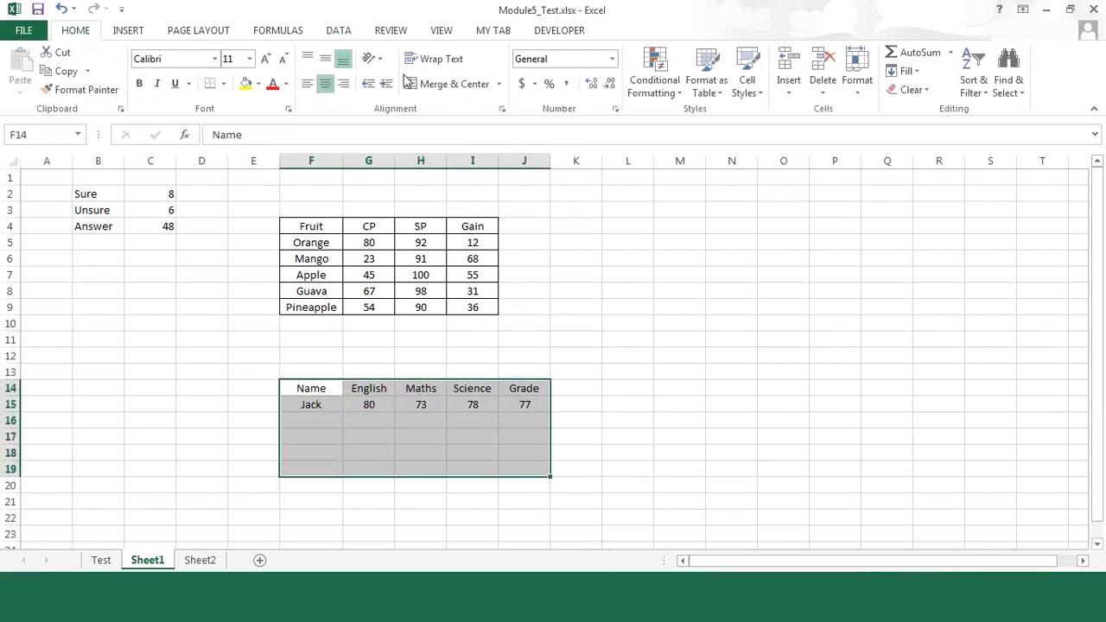
{"action": "left_click", "coordinate": [224, 87]}
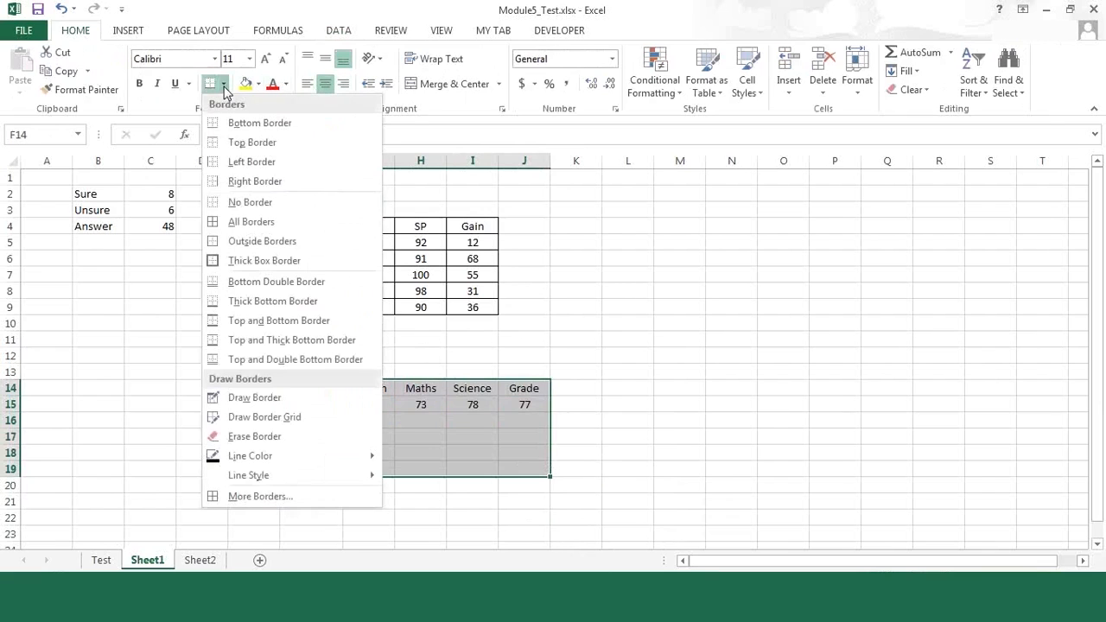
{"action": "left_click", "coordinate": [228, 221]}
Step: Enter the second student's name in F16
{"action": "left_click", "coordinate": [307, 418]}
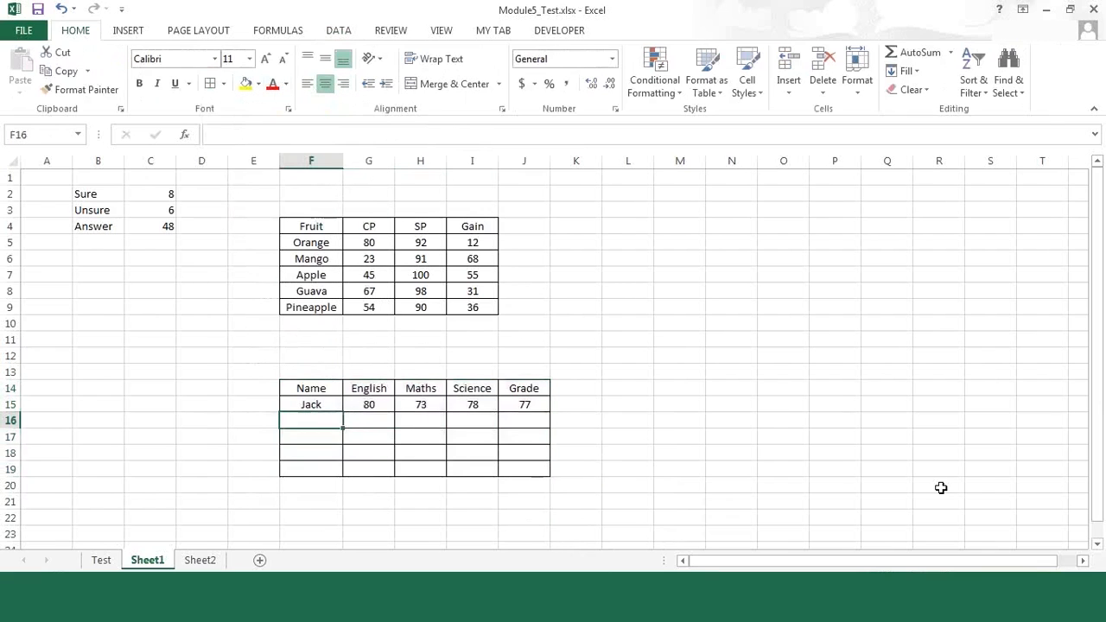
{"action": "type", "text": "Suna"}
{"action": "key", "text": "BackSpace"}
{"action": "key", "text": "BackSpace"}
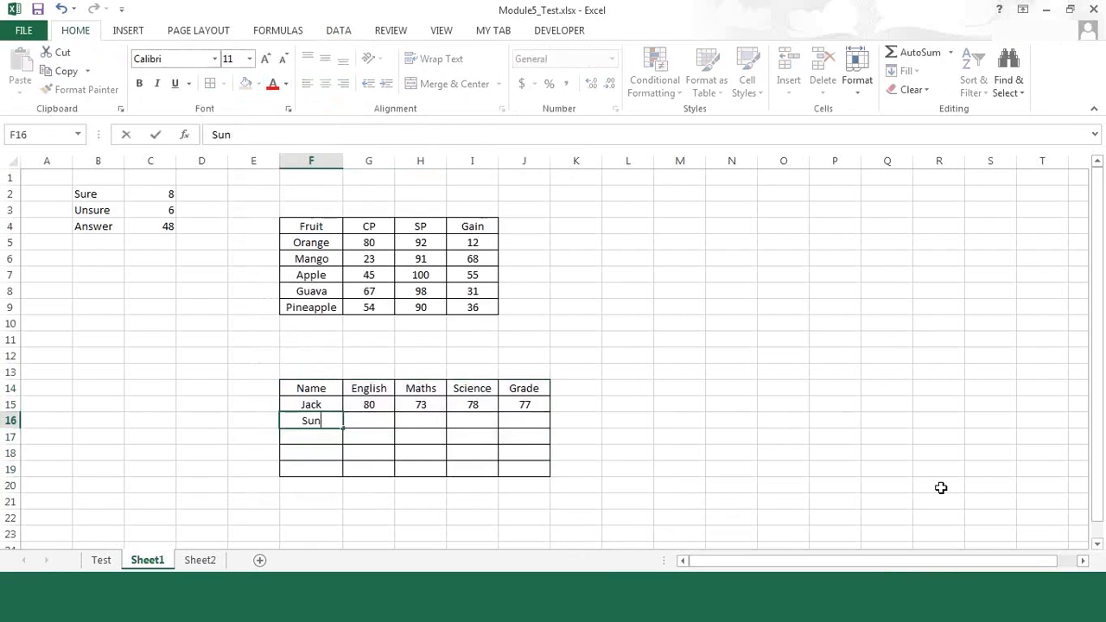
{"action": "type", "text": "san"}
{"action": "key", "text": "Return"}
{"action": "key", "text": "Up"}
{"action": "key", "text": "Right"}
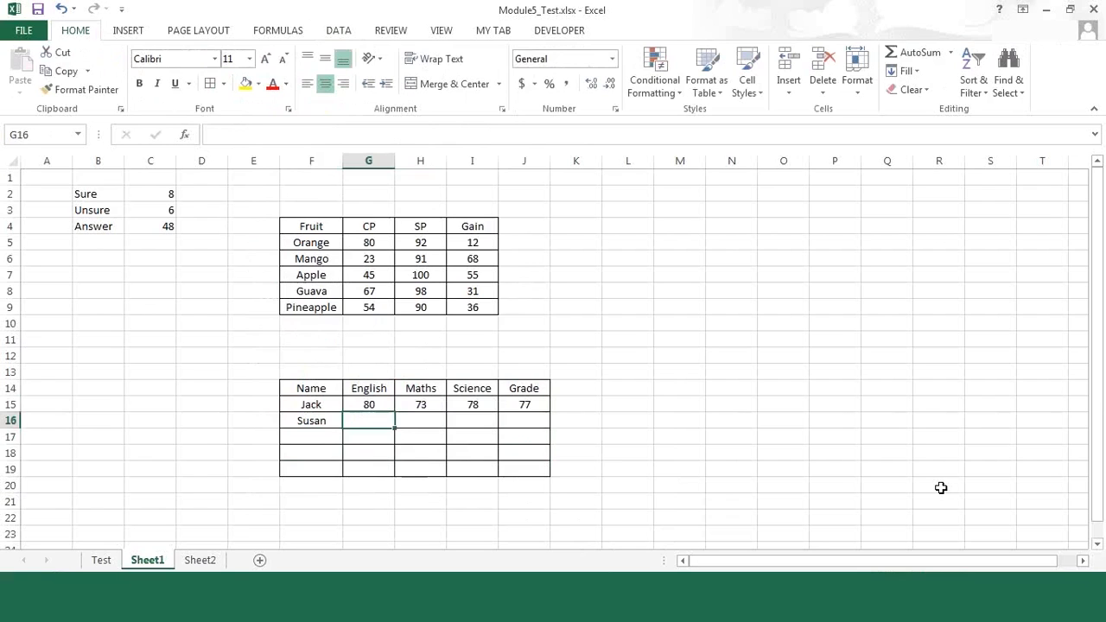
Step: Fill the AVERAGE formula from J15 down into the second student's Grade cell J16
{"action": "key", "text": "Right"}
{"action": "key", "text": "Right"}
{"action": "key", "text": "Right"}
{"action": "key", "text": "ctrl+d"}
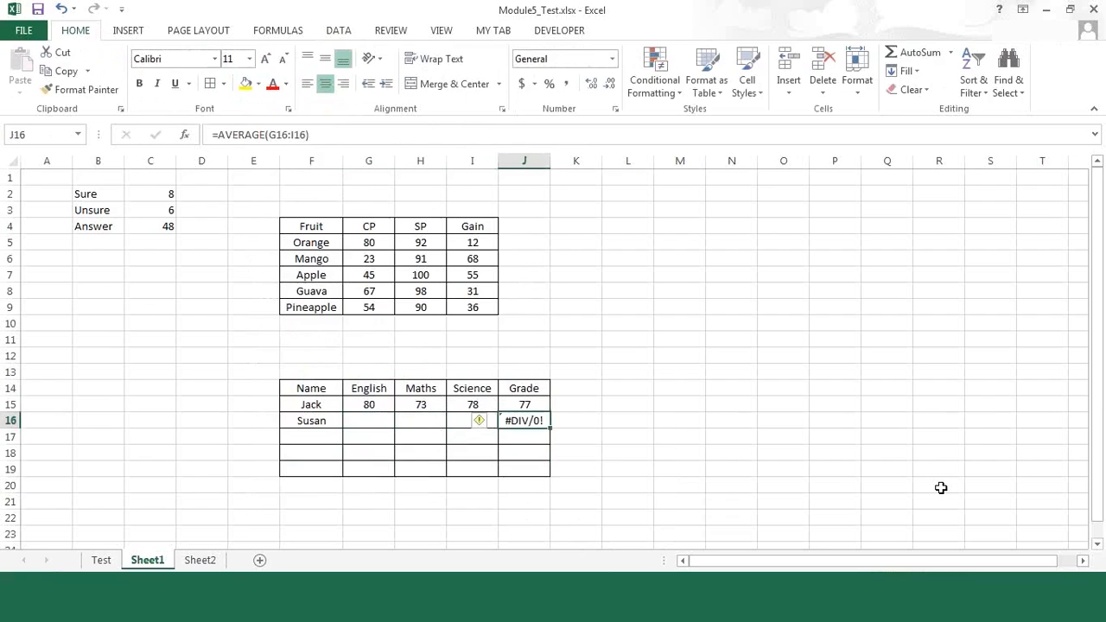
Step: Enter 0 as the second student's English mark in G16 and select the Grade cell J16
{"action": "key", "text": "Left"}
{"action": "key", "text": "Left"}
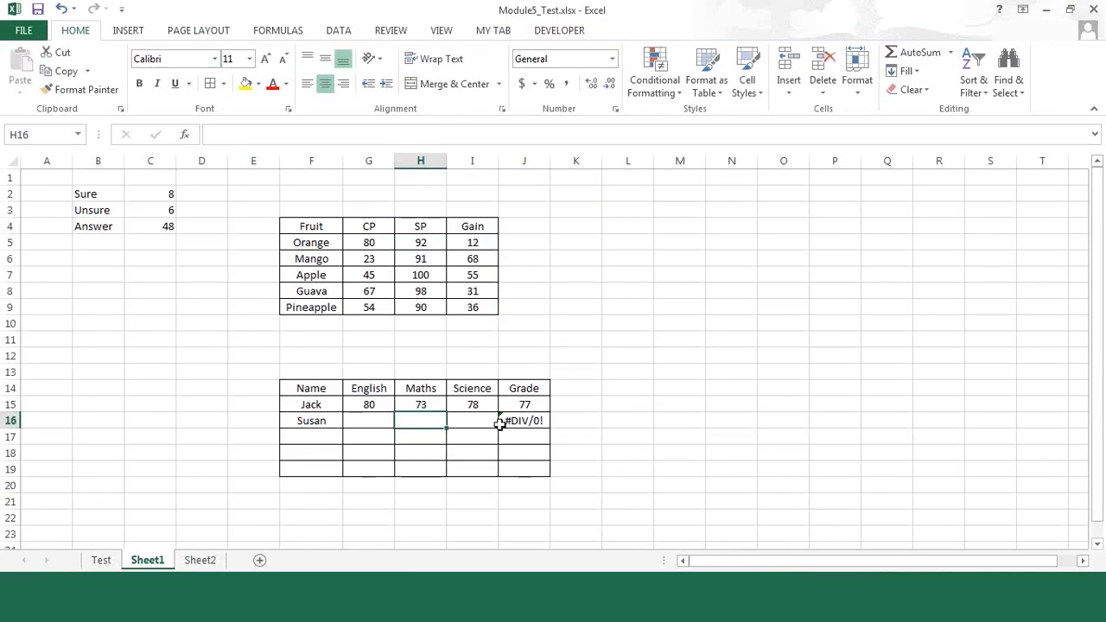
{"action": "left_click", "coordinate": [373, 418]}
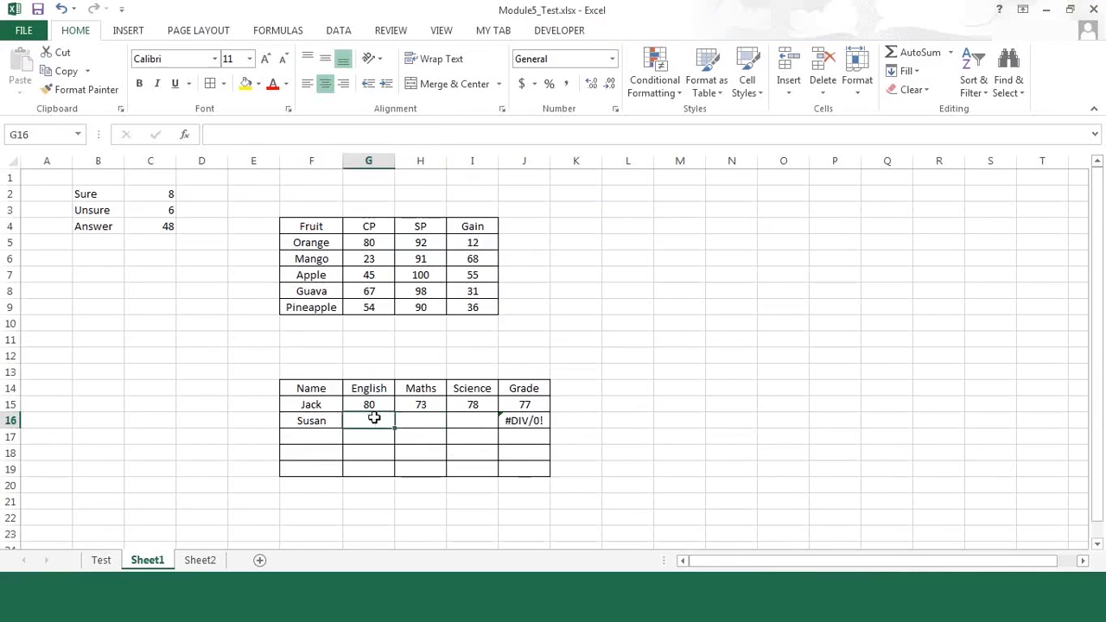
{"action": "type", "text": "0"}
{"action": "key", "text": "Tab"}
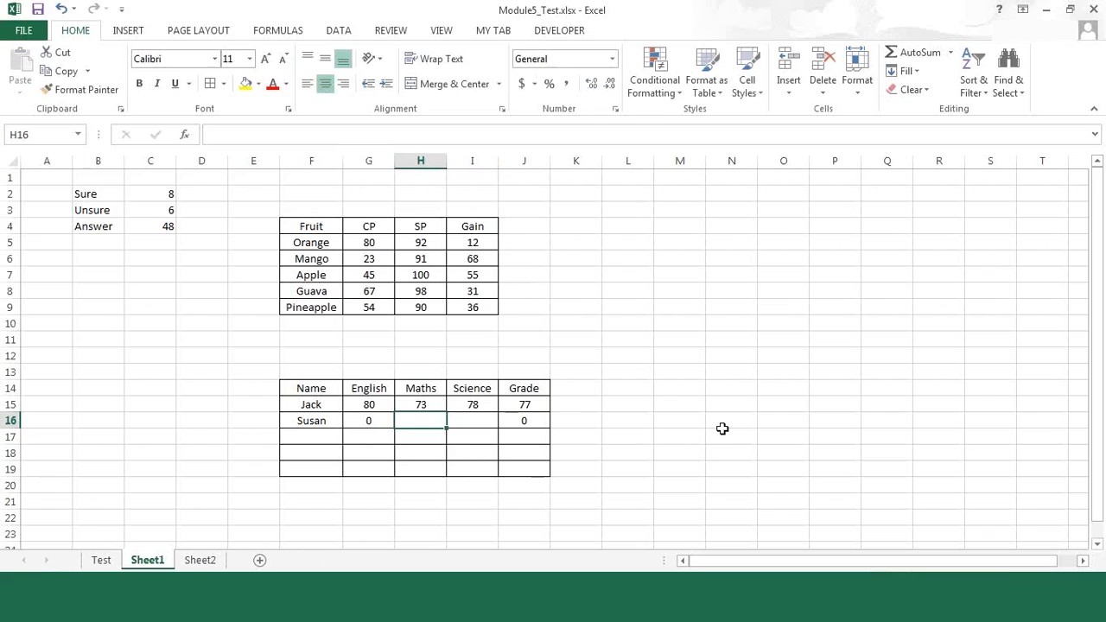
{"action": "key", "text": "Tab"}
{"action": "key", "text": "Tab"}
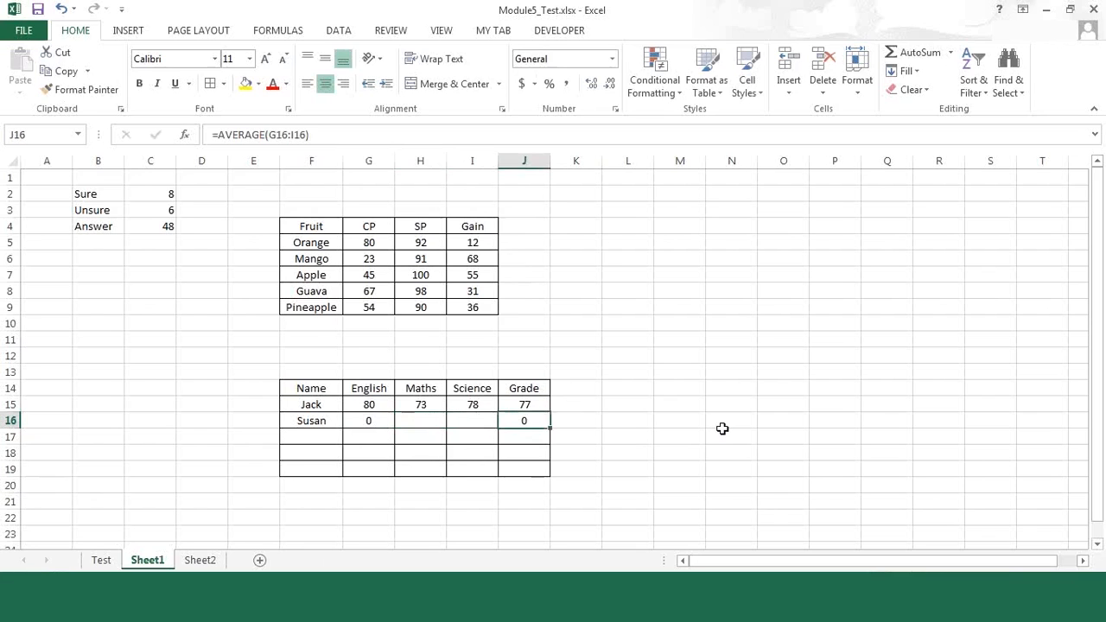
Step: Enter 45 and 67 as the second student's Maths and Science marks in H16 and I16, and select the Grade cell J16
{"action": "key", "text": "Left"}
{"action": "key", "text": "Left"}
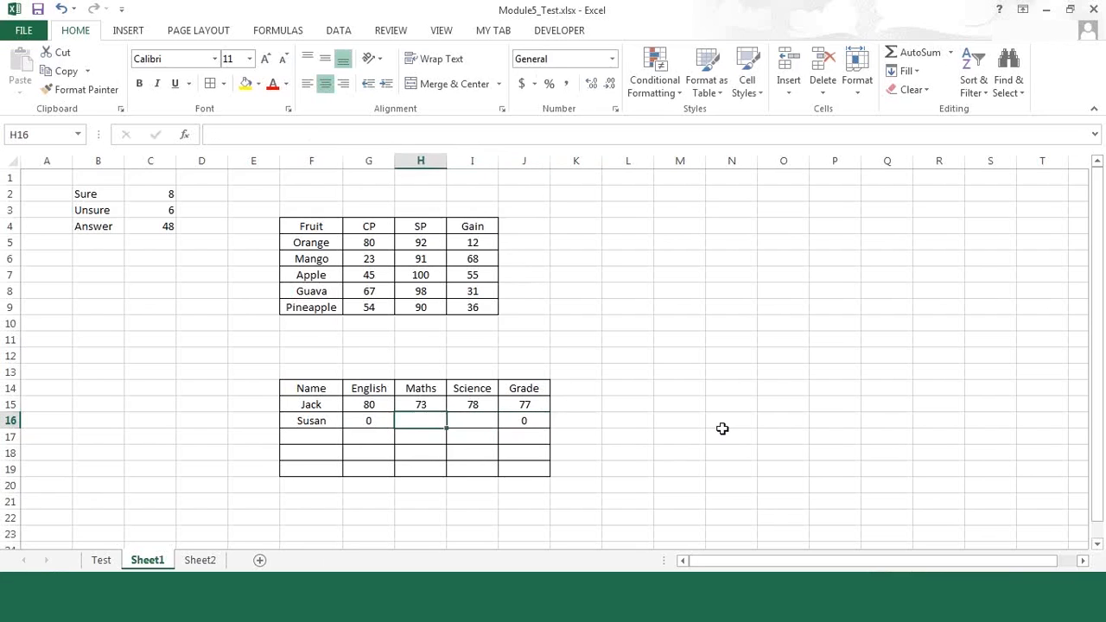
{"action": "type", "text": "45"}
{"action": "key", "text": "Tab"}
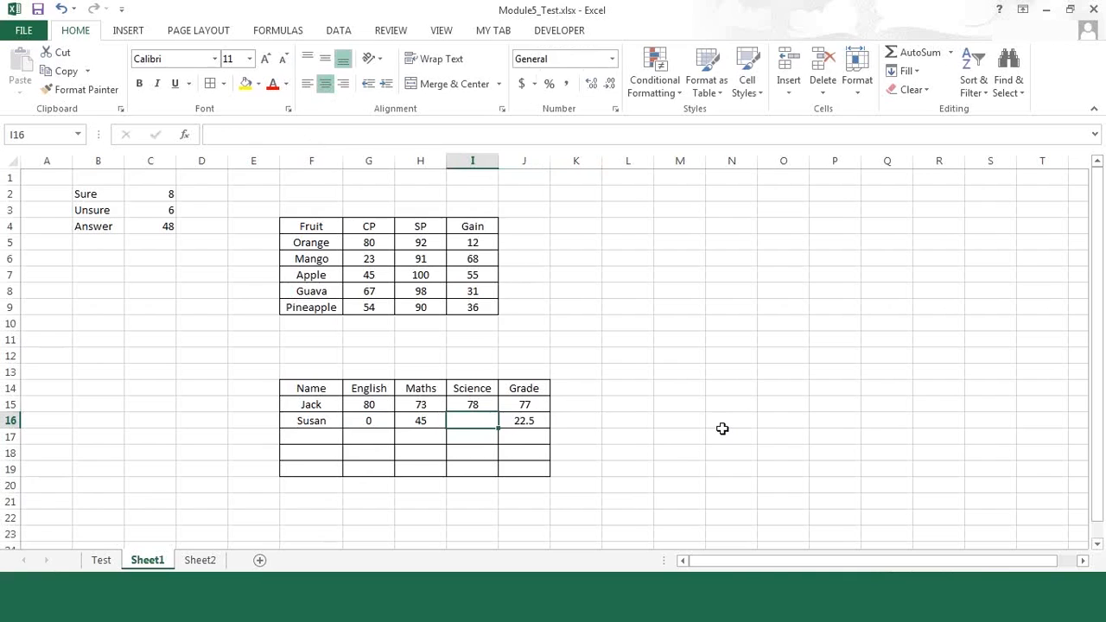
{"action": "type", "text": "67"}
{"action": "key", "text": "Return"}
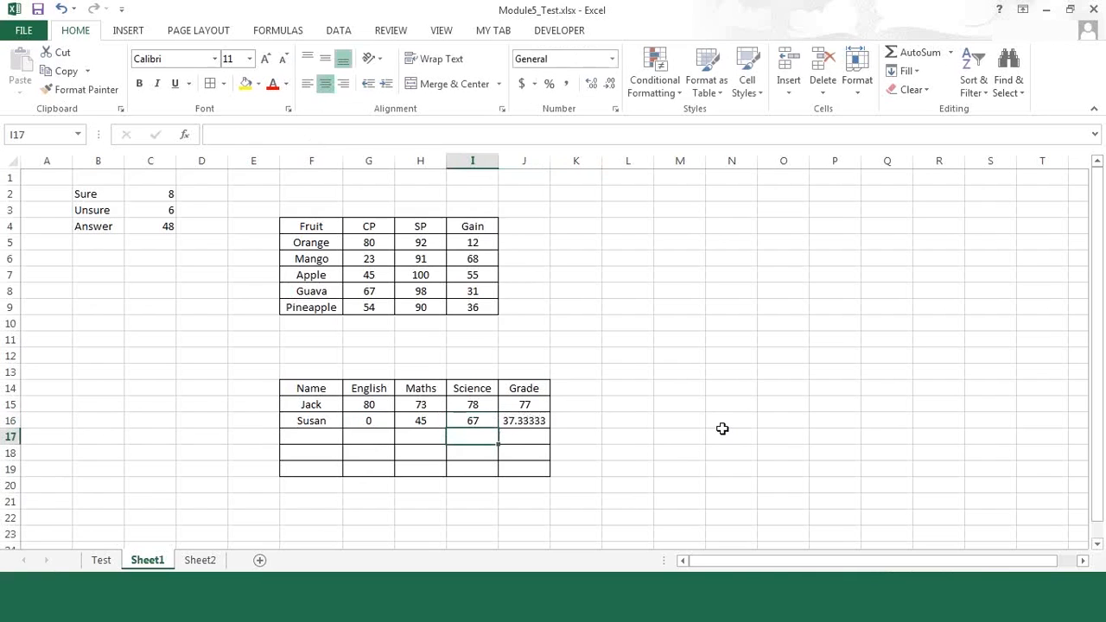
{"action": "key", "text": "Up"}
{"action": "key", "text": "Right"}
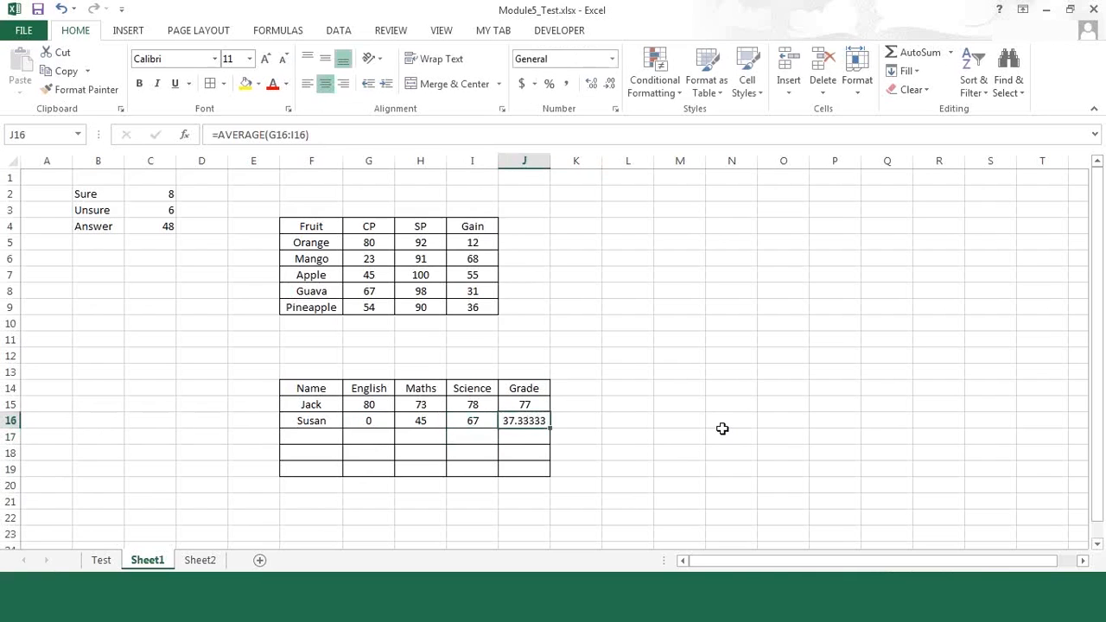
{"action": "key", "text": "Left"}
{"action": "key", "text": "Left"}
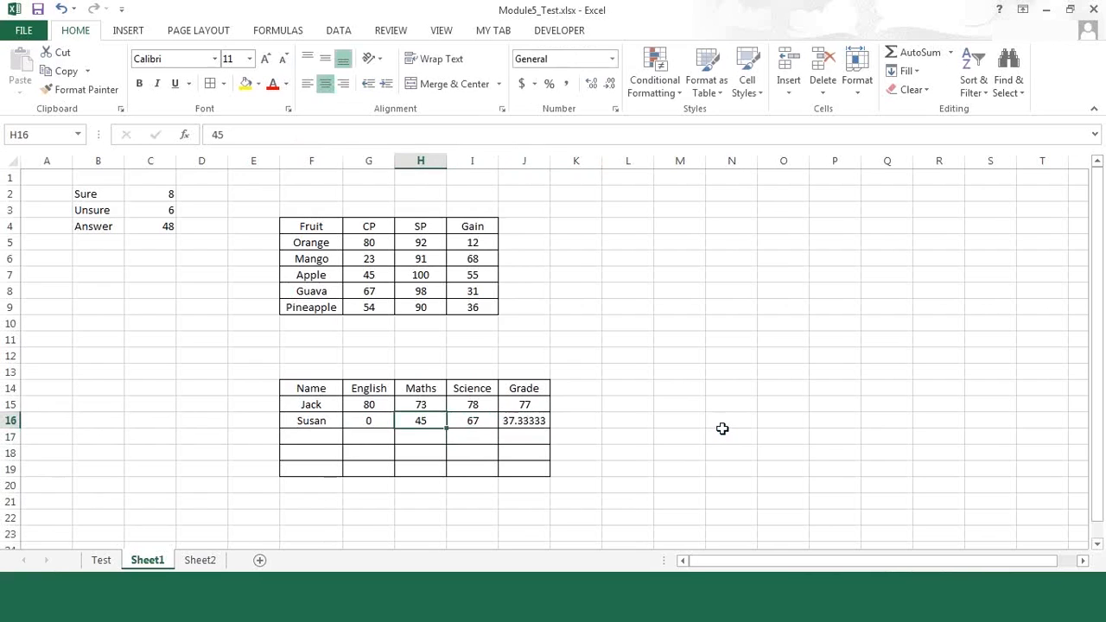
{"action": "key", "text": "shift+Right"}
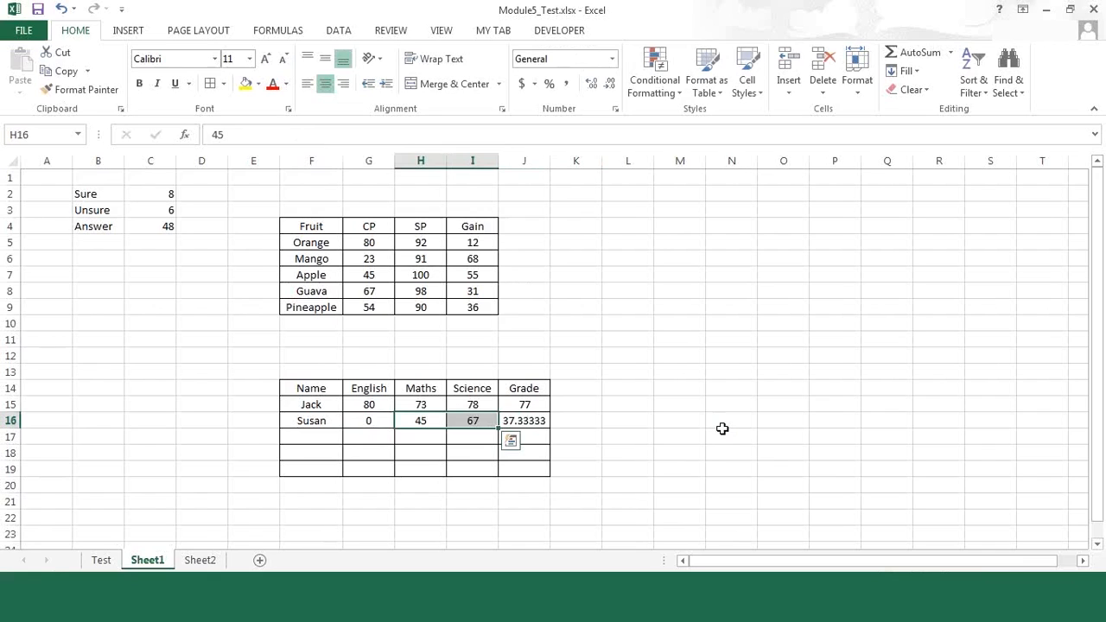
{"action": "left_click", "coordinate": [632, 421]}
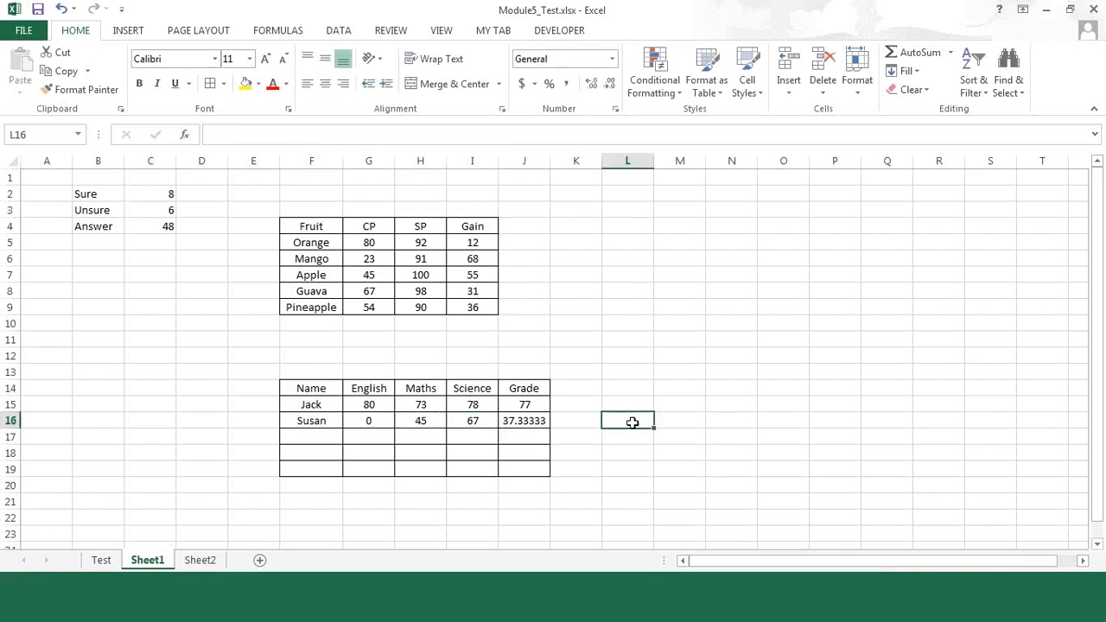
Step: Open Solver and set the objective cell to J16 with a target value of 70
{"action": "left_click", "coordinate": [343, 33]}
{"action": "left_click", "coordinate": [1039, 55]}
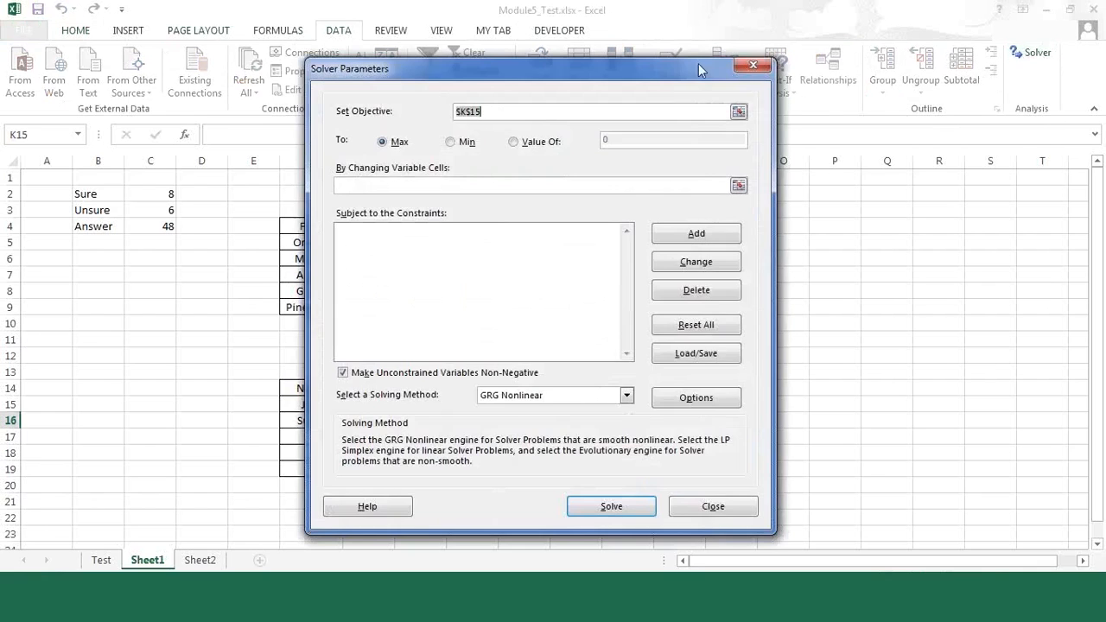
{"action": "left_click_drag", "start_coordinate": [682, 66], "coordinate": [955, 43]}
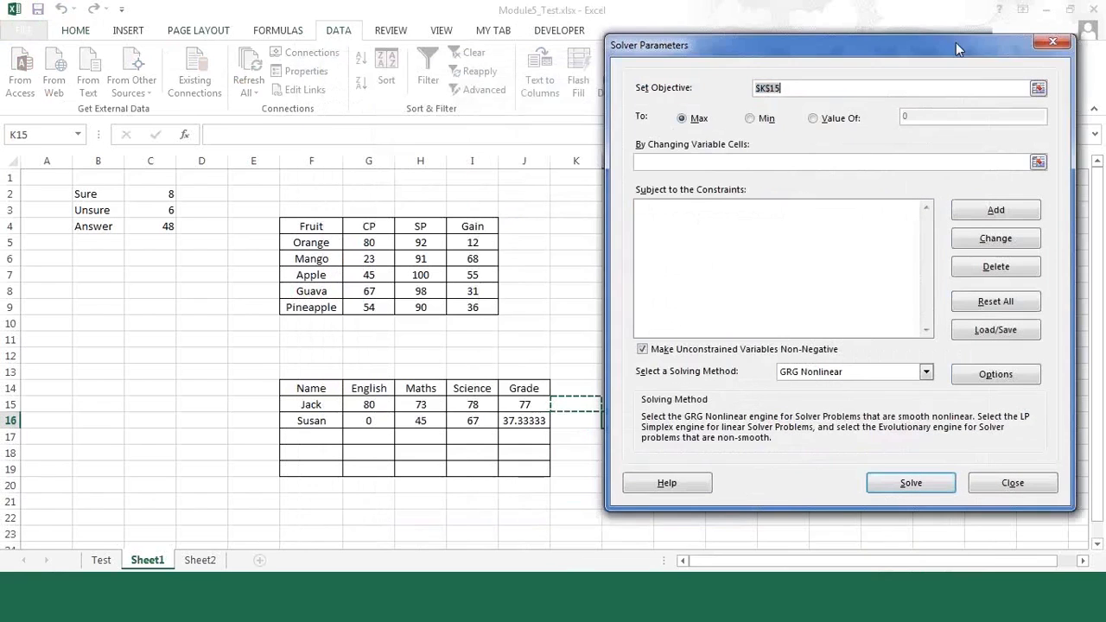
{"action": "left_click", "coordinate": [522, 422]}
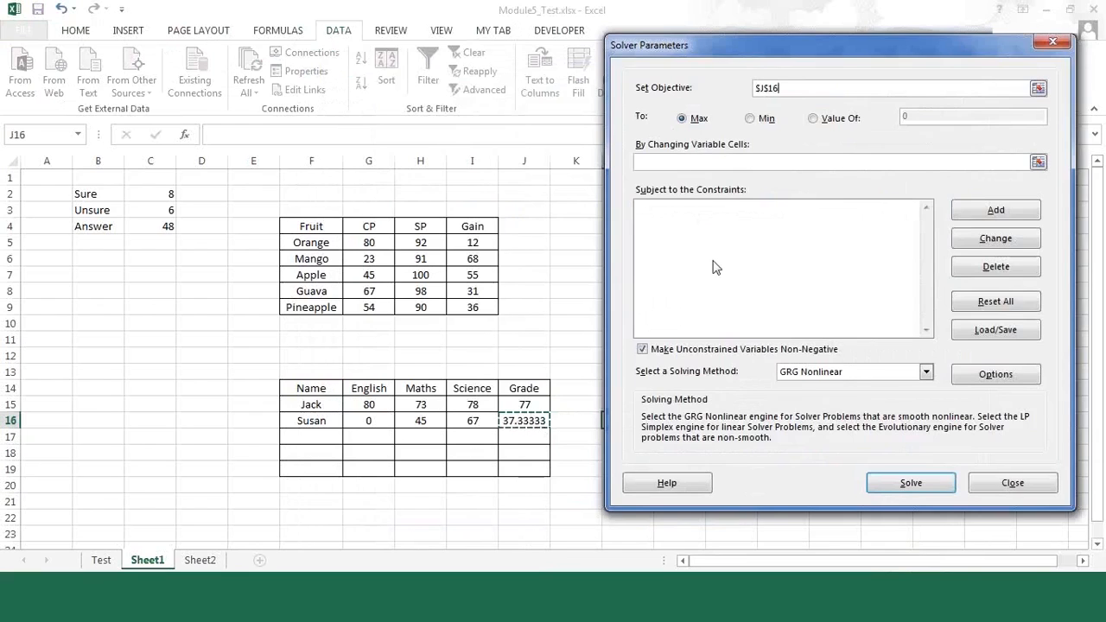
{"action": "left_click", "coordinate": [812, 118]}
{"action": "left_click", "coordinate": [903, 118]}
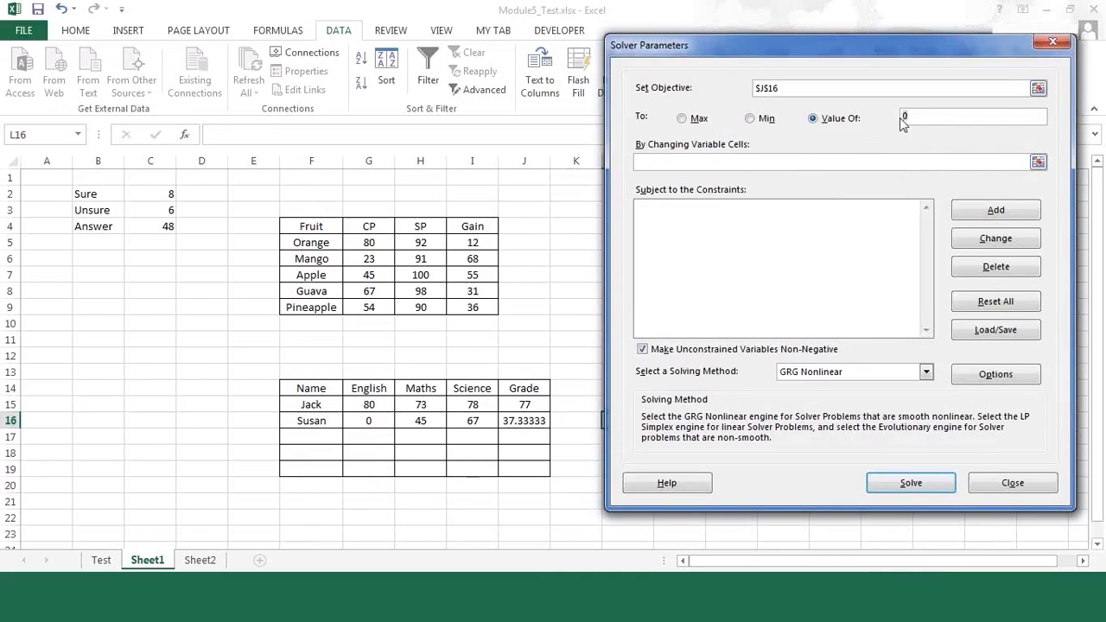
{"action": "type", "text": "70"}
Step: Set Solver's changing variable cells to H16 and I16
{"action": "left_click", "coordinate": [781, 164]}
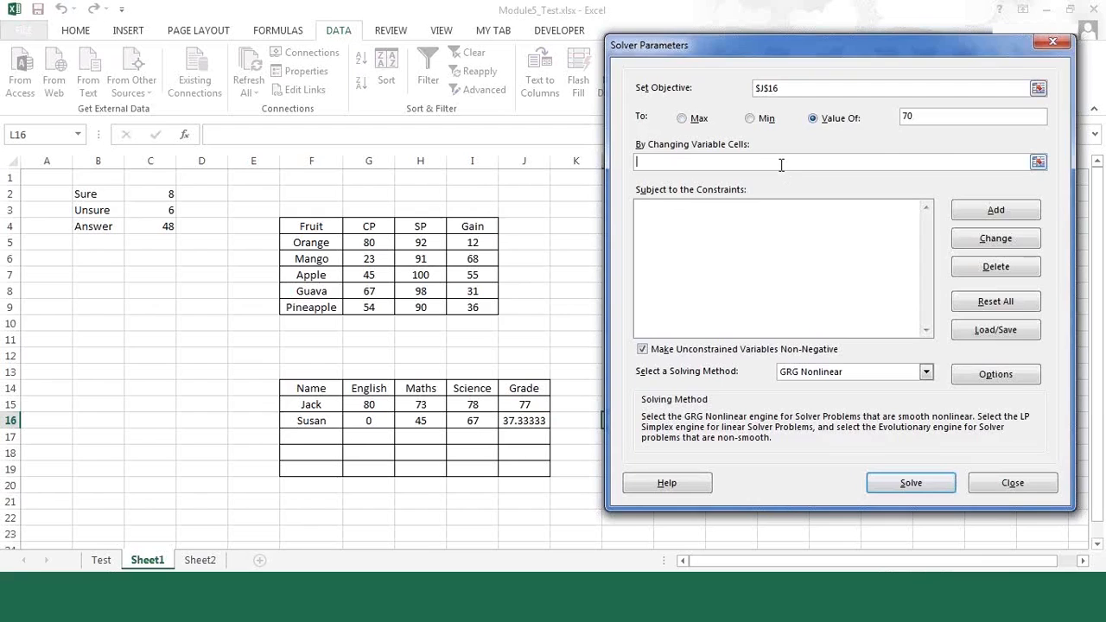
{"action": "left_click", "coordinate": [422, 420]}
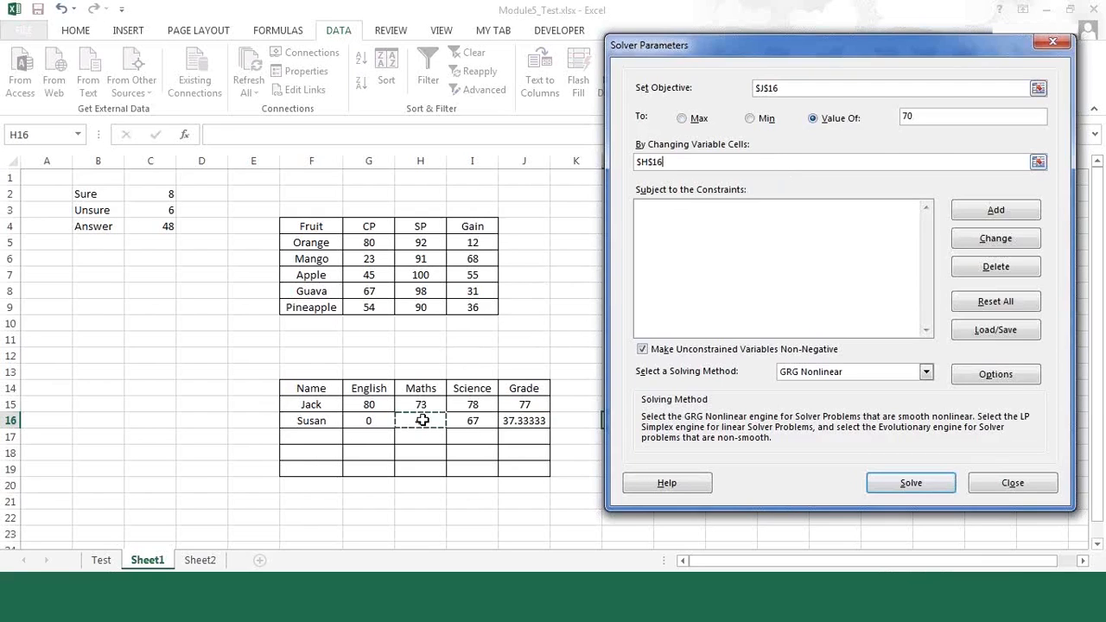
{"action": "left_click", "coordinate": [469, 420]}
{"action": "left_click", "coordinate": [426, 421]}
{"action": "type", "text": ","}
{"action": "left_click", "coordinate": [467, 421]}
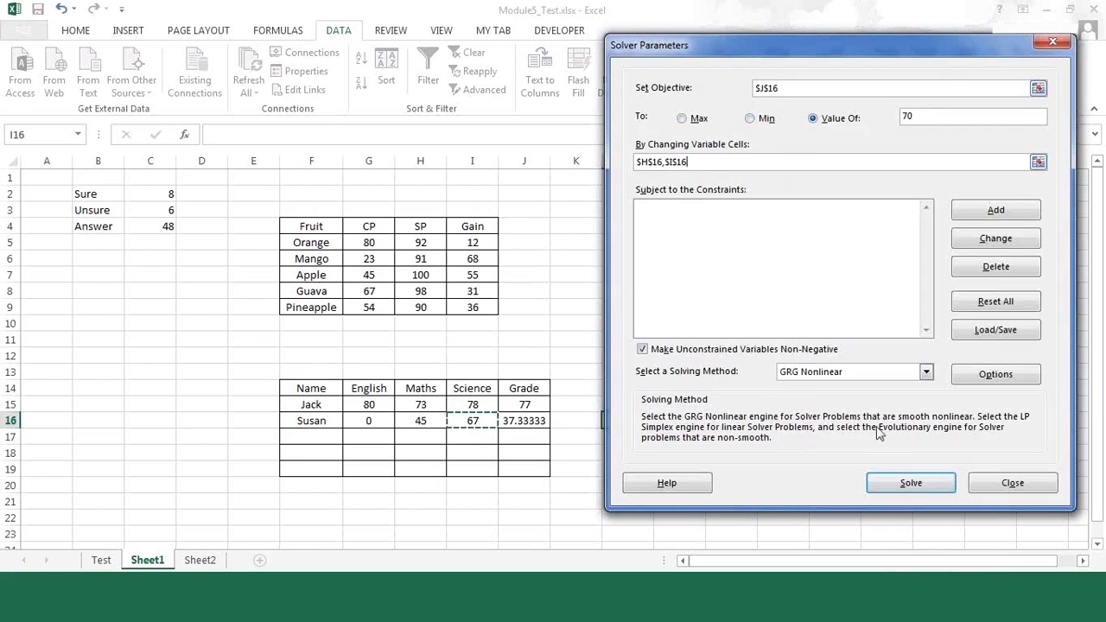
Step: Run Solver on the second student's marks and restore the original values
{"action": "left_click", "coordinate": [901, 477]}
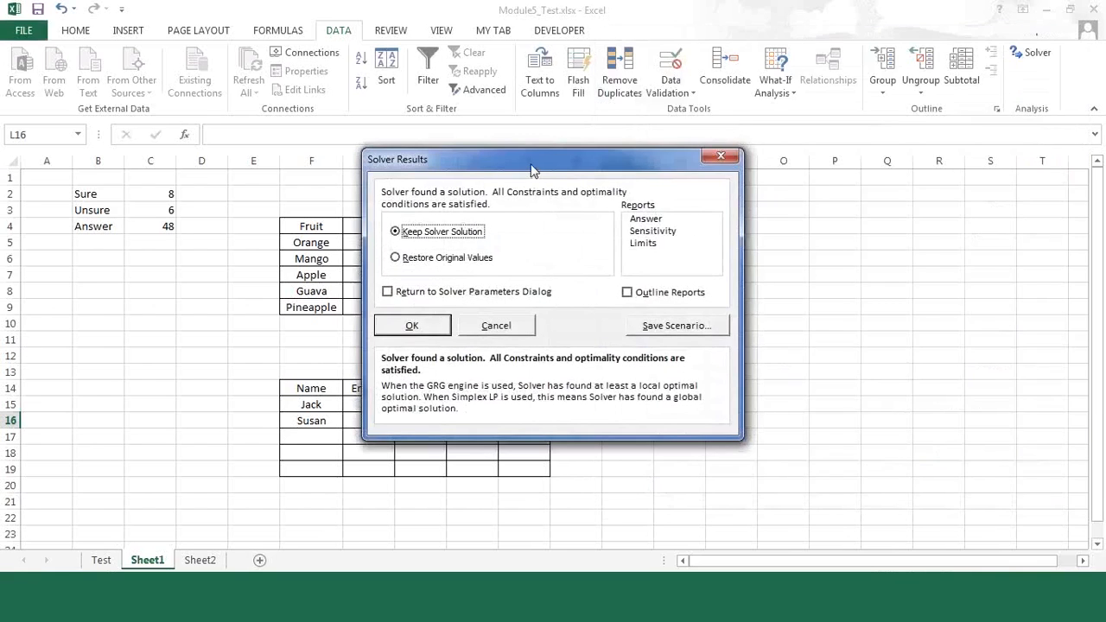
{"action": "left_click_drag", "start_coordinate": [532, 171], "coordinate": [828, 178]}
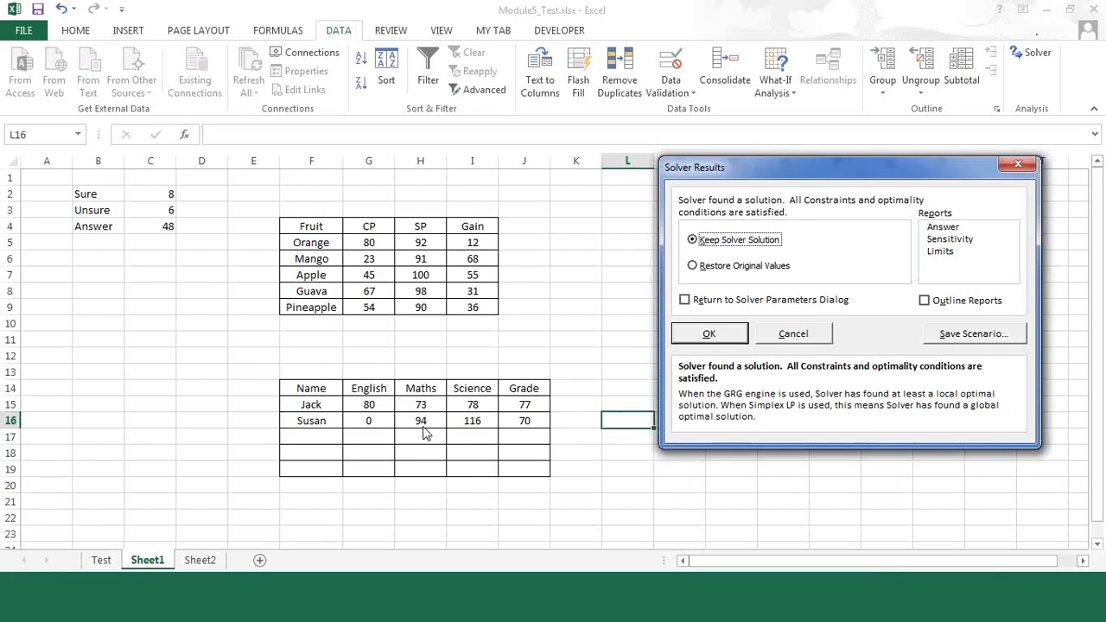
{"action": "left_click", "coordinate": [713, 267]}
{"action": "left_click", "coordinate": [720, 337]}
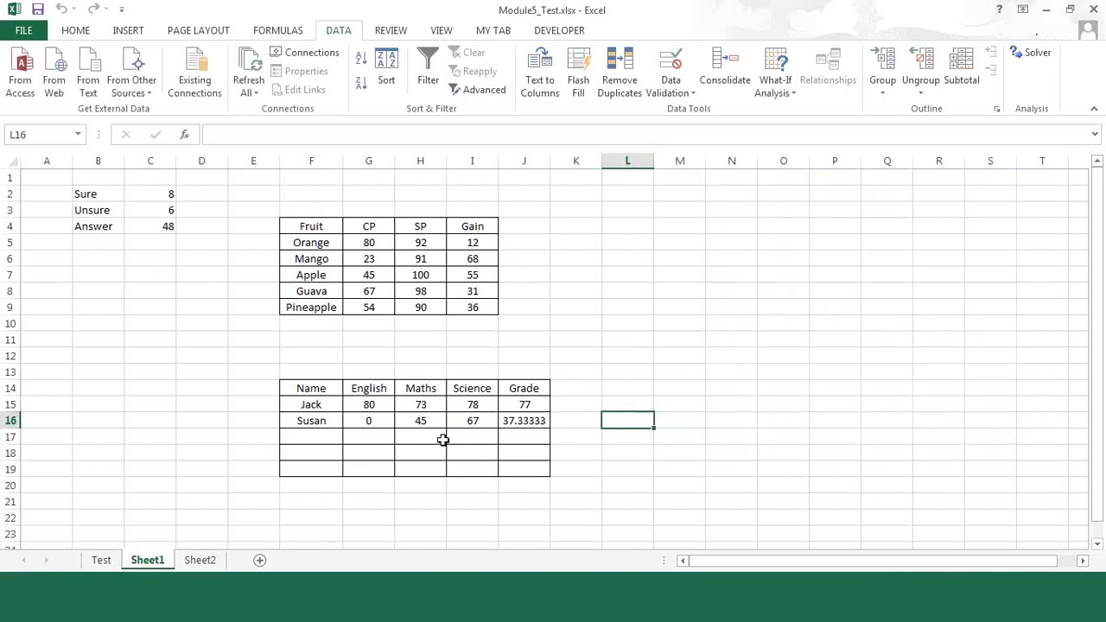
Step: Enter 100 as both the Maths and Science marks in H17 and I17
{"action": "left_click", "coordinate": [412, 427]}
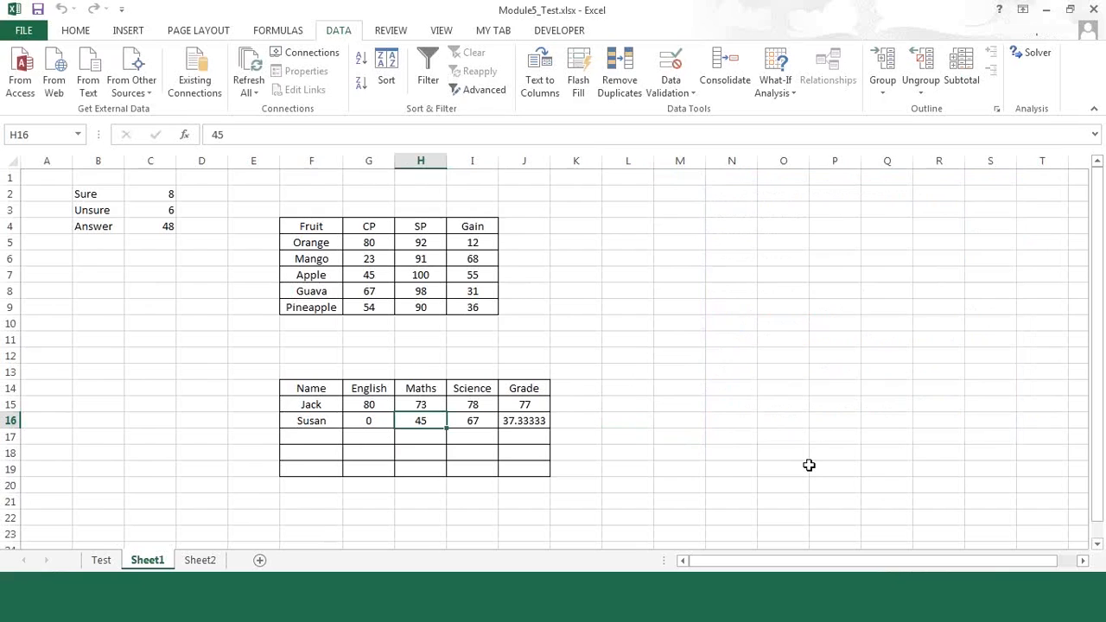
{"action": "key", "text": "Down"}
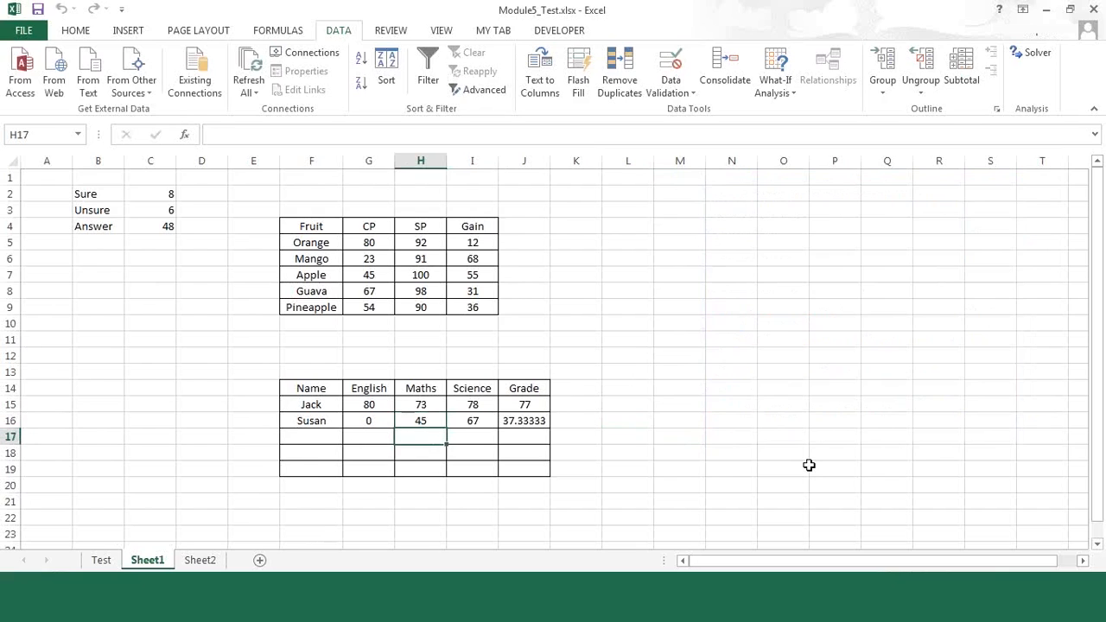
{"action": "type", "text": "100"}
{"action": "key", "text": "Tab"}
{"action": "type", "text": "100"}
{"action": "key", "text": "Tab"}
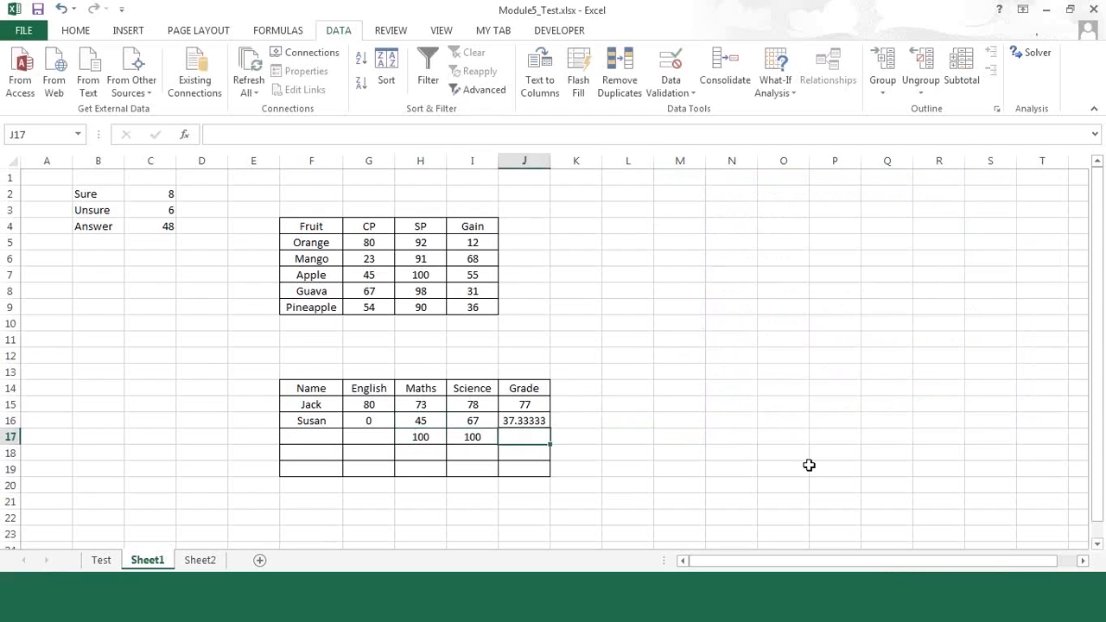
Step: Fill the AVERAGE formula from J16 down into J17 and enter 0 as the English mark in G17
{"action": "key", "text": "ctrl+d"}
{"action": "key", "text": "Left"}
{"action": "key", "text": "Left"}
{"action": "key", "text": "Left"}
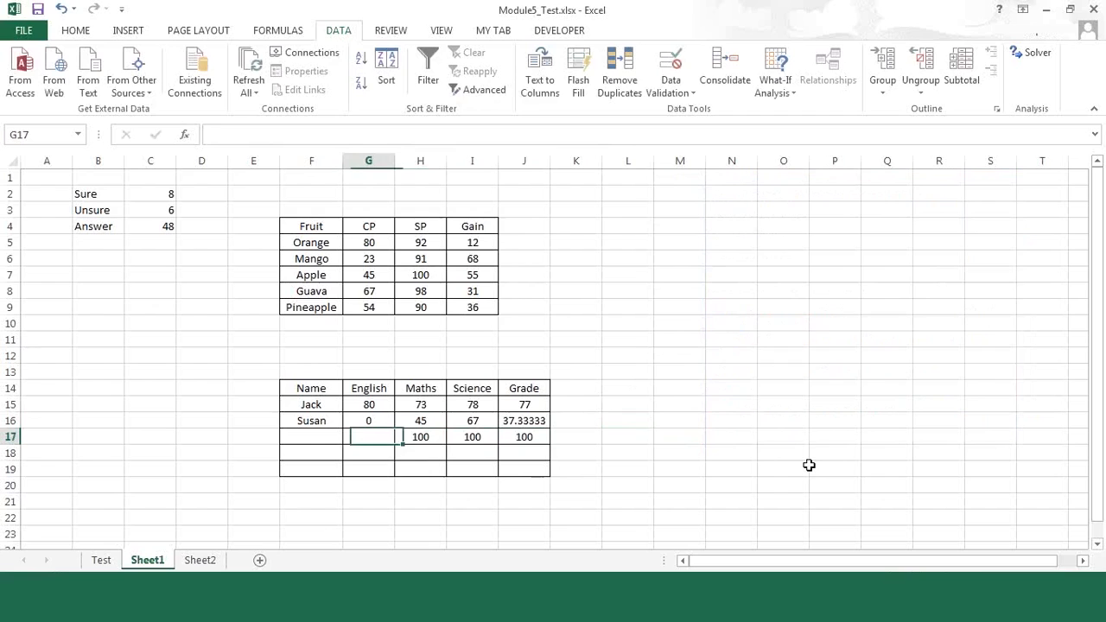
{"action": "type", "text": "0"}
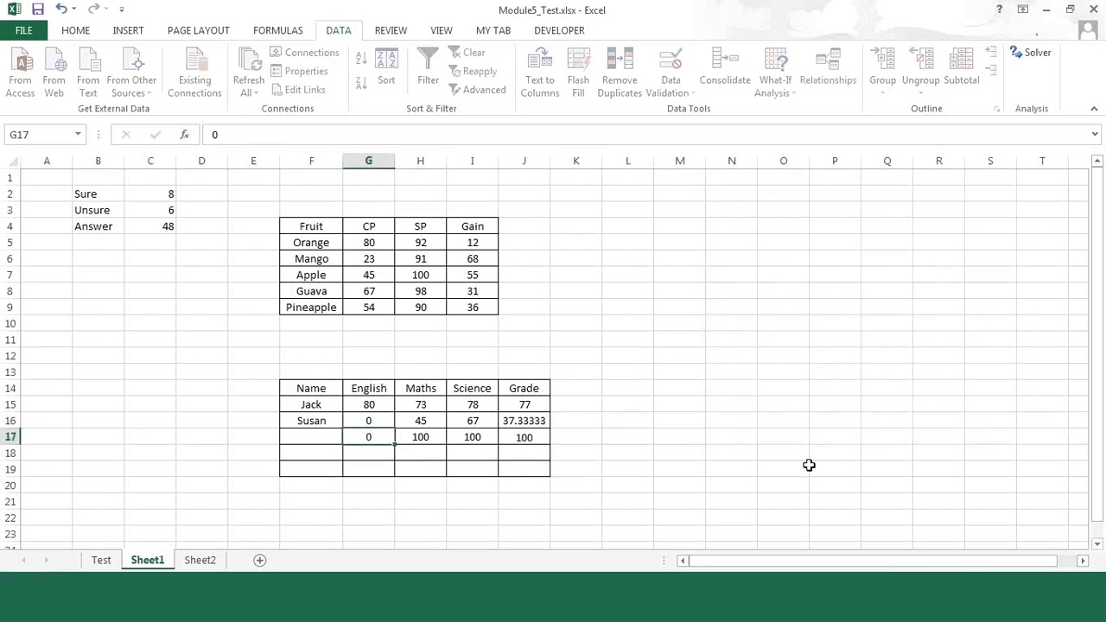
{"action": "key", "text": "Tab"}
{"action": "key", "text": "Left"}
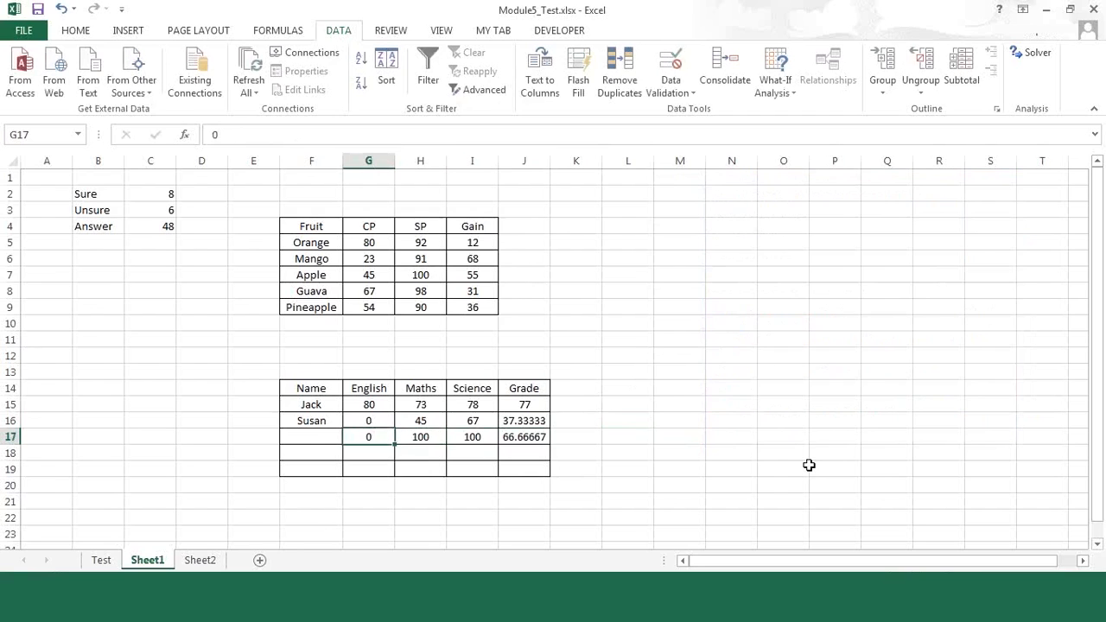
Step: Clear the trial marks and grade in G17:J17
{"action": "key", "text": "shift+Right"}
{"action": "key", "text": "shift+Right"}
{"action": "key", "text": "shift+Right"}
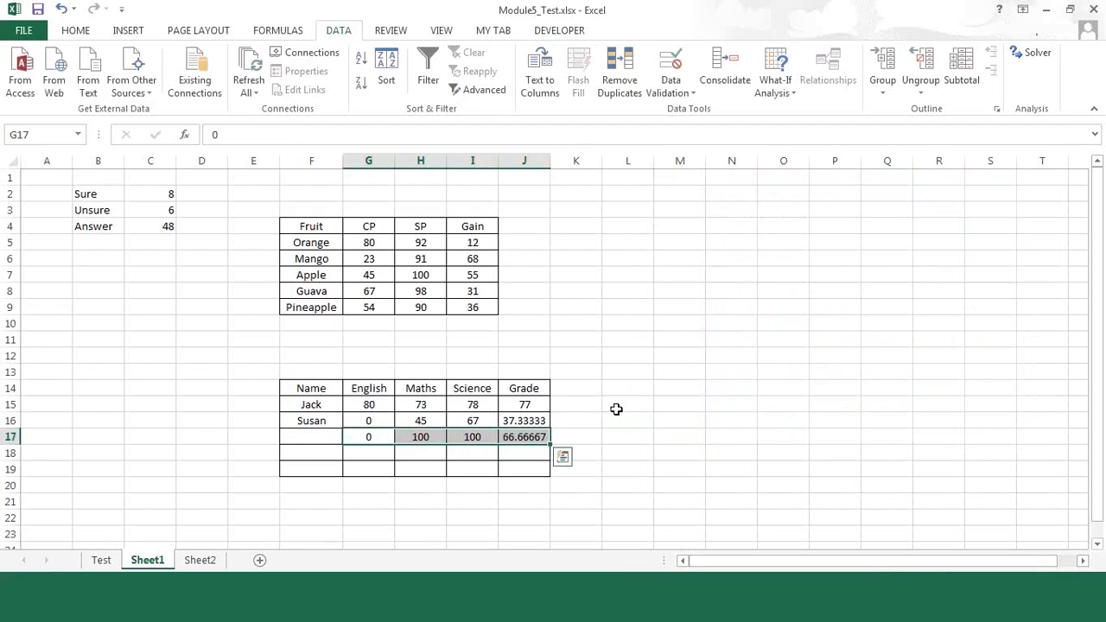
{"action": "left_click", "coordinate": [371, 437]}
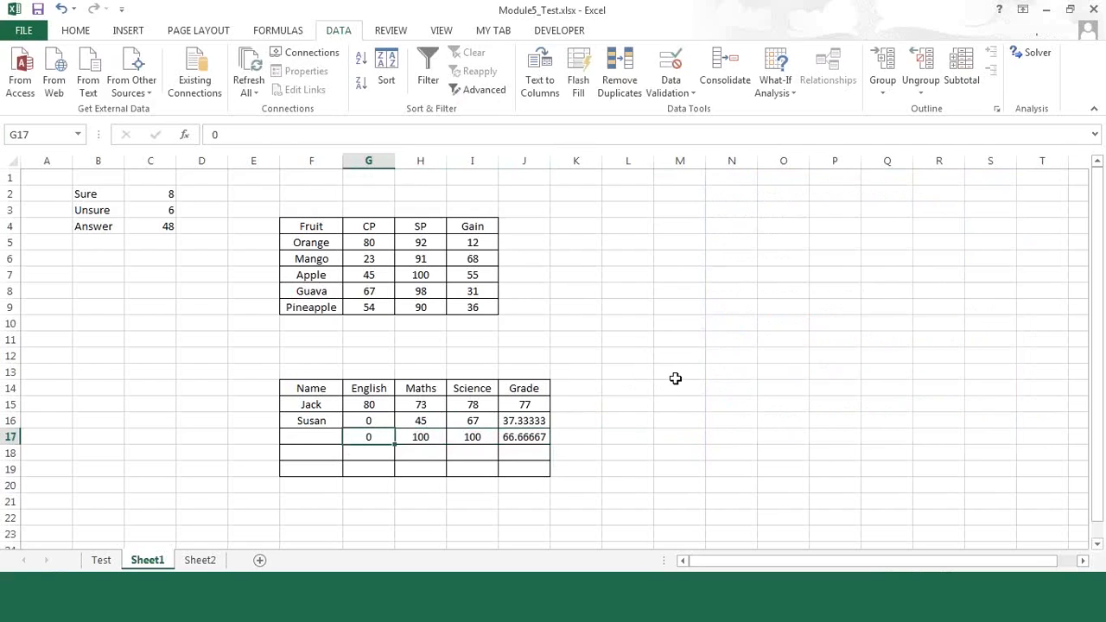
{"action": "key", "text": "shift+Right"}
{"action": "key", "text": "shift+Right"}
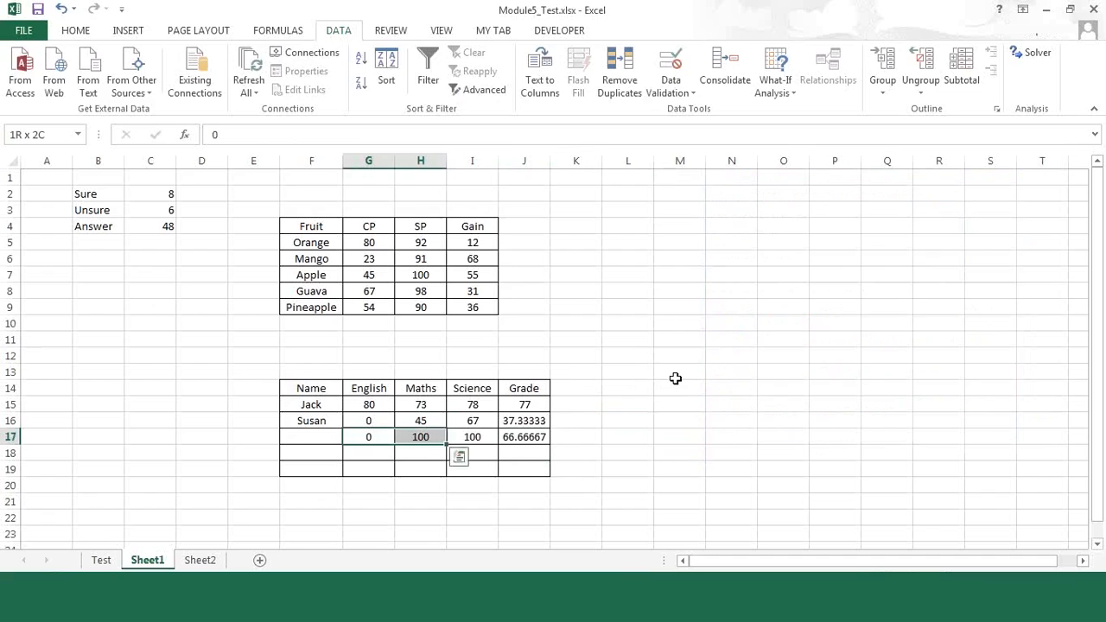
{"action": "key", "text": "shift+Right"}
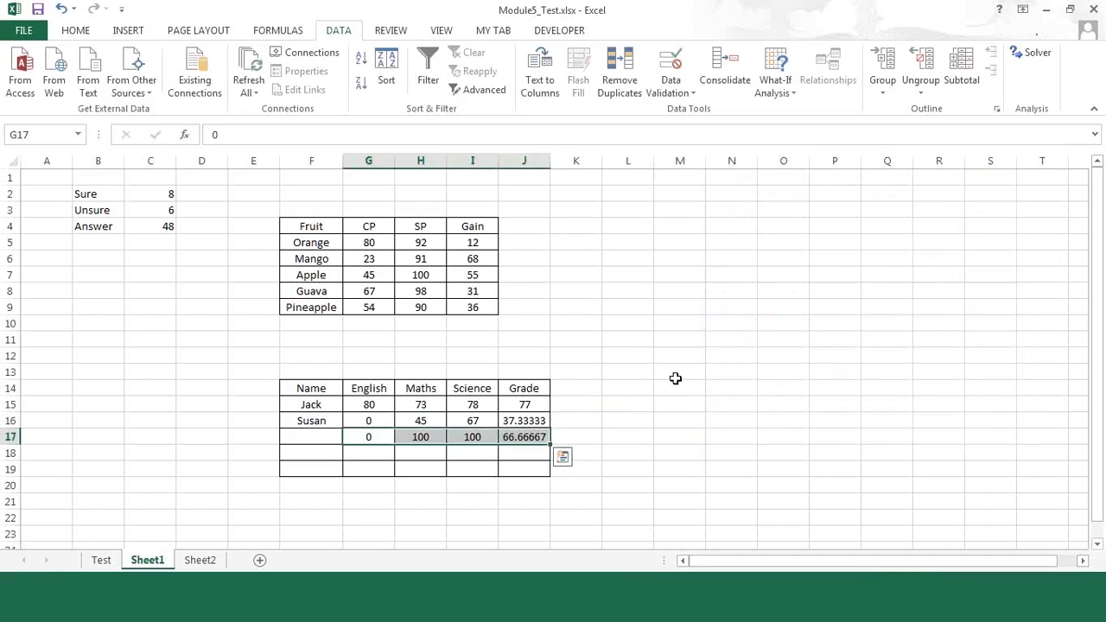
{"action": "key", "text": "Delete"}
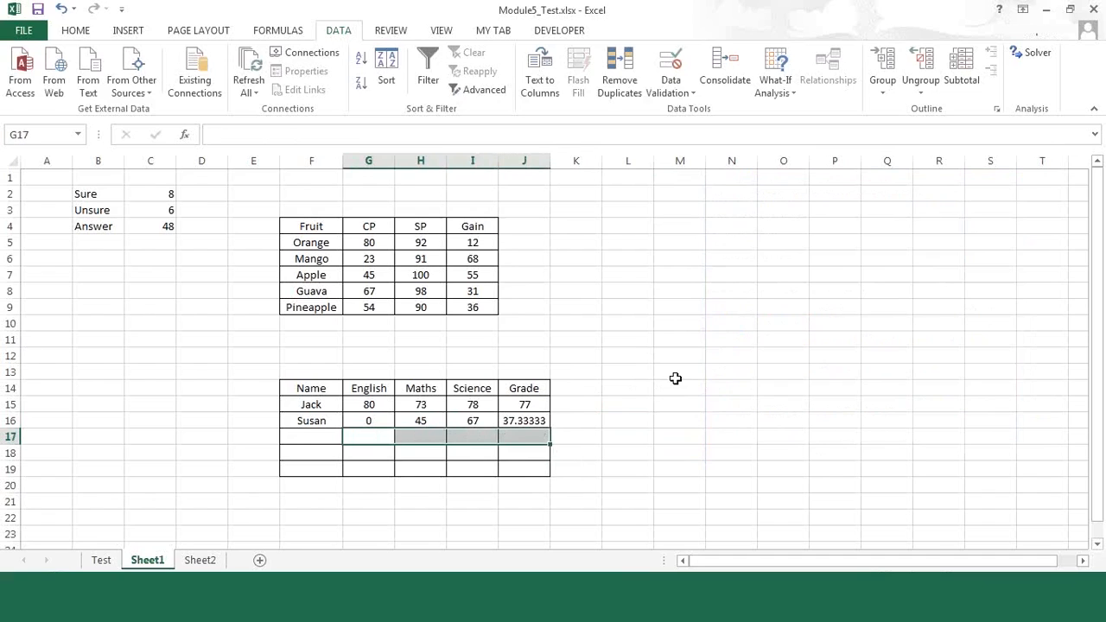
Step: Change the second student's English mark in G16 to 30
{"action": "left_click", "coordinate": [359, 418]}
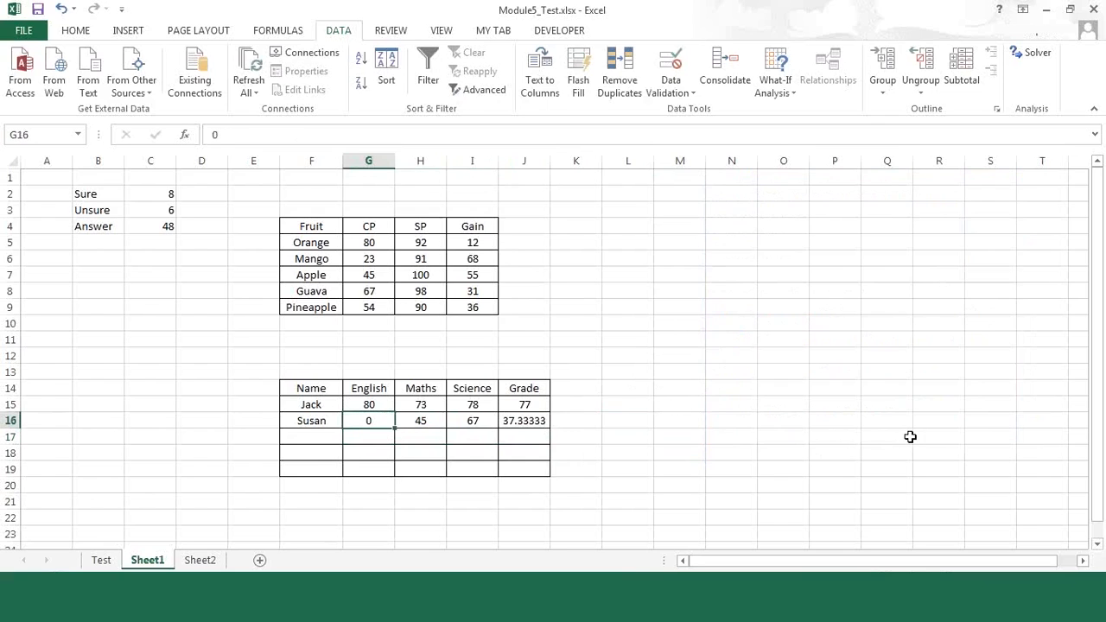
{"action": "type", "text": "30"}
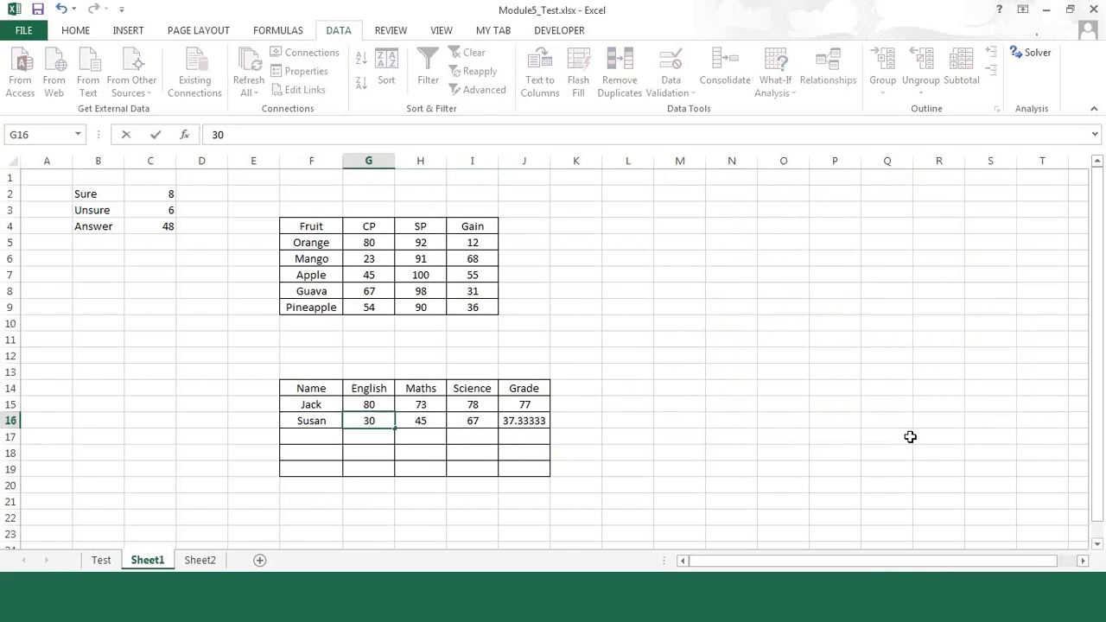
{"action": "key", "text": "Return"}
{"action": "key", "text": "Up"}
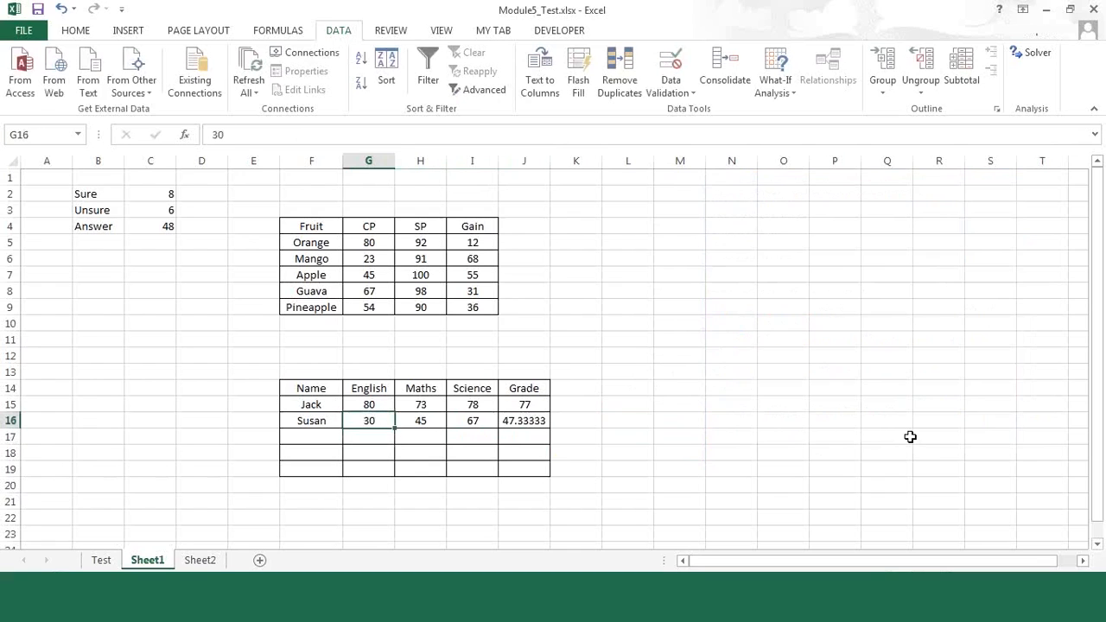
Step: Enter 60 in K15, beside the first student's grade
{"action": "key", "text": "Right"}
{"action": "key", "text": "Right"}
{"action": "key", "text": "Right"}
{"action": "key", "text": "Right"}
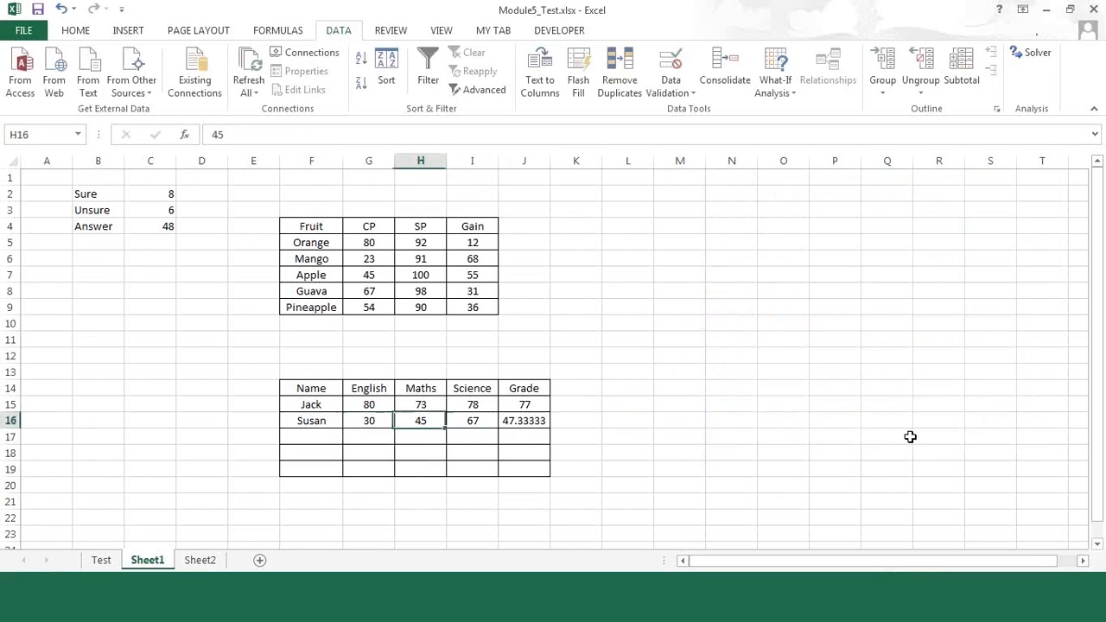
{"action": "key", "text": "Up"}
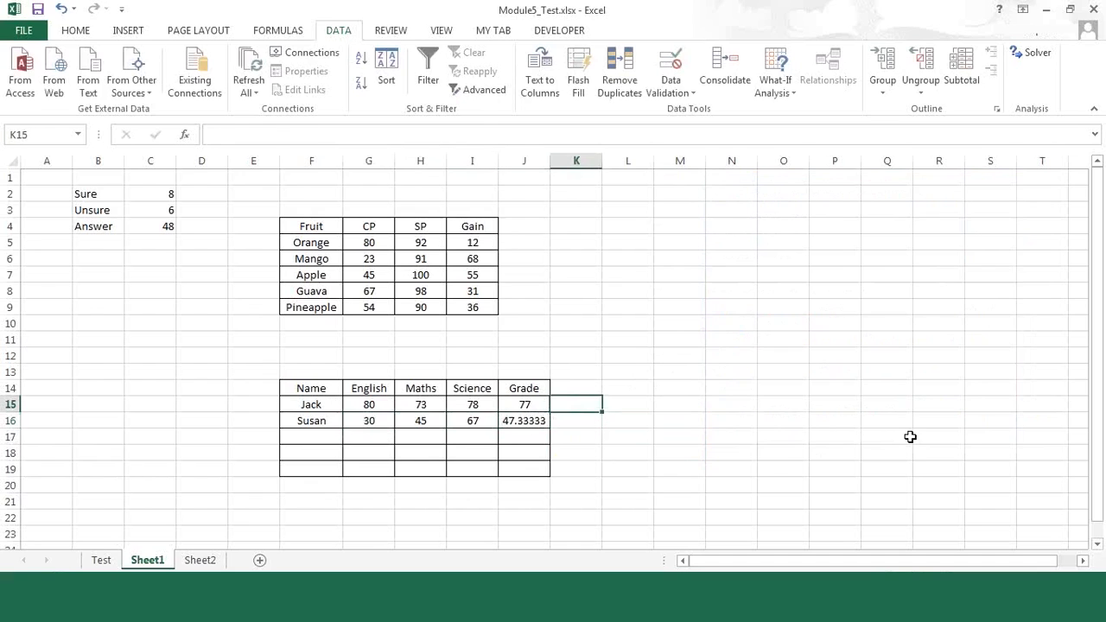
{"action": "type", "text": "6"}
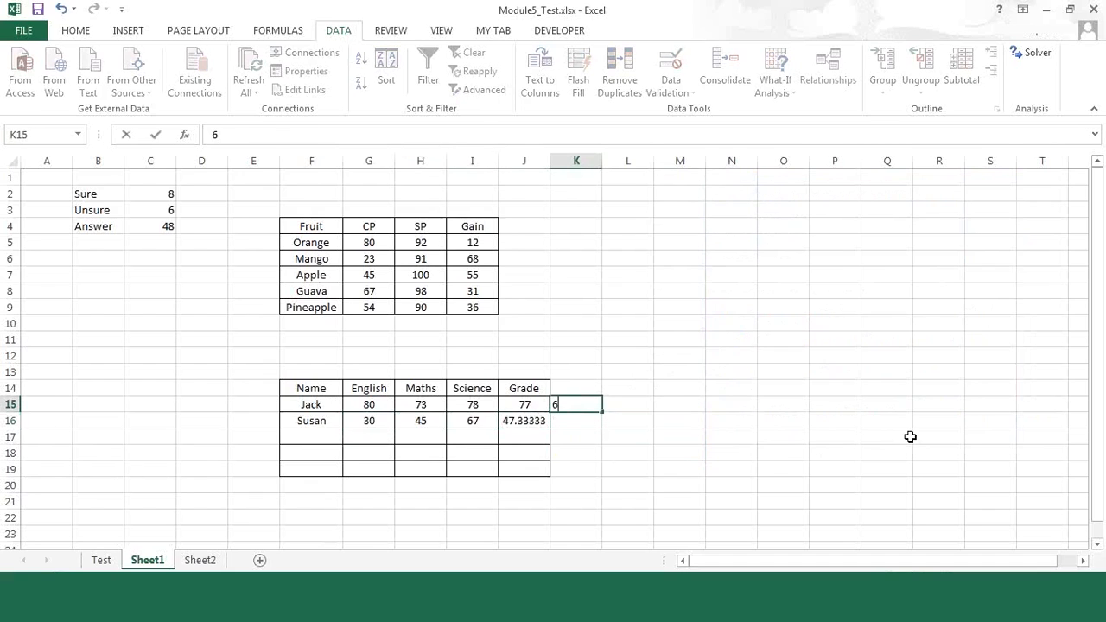
{"action": "type", "text": "0"}
{"action": "key", "text": "Return"}
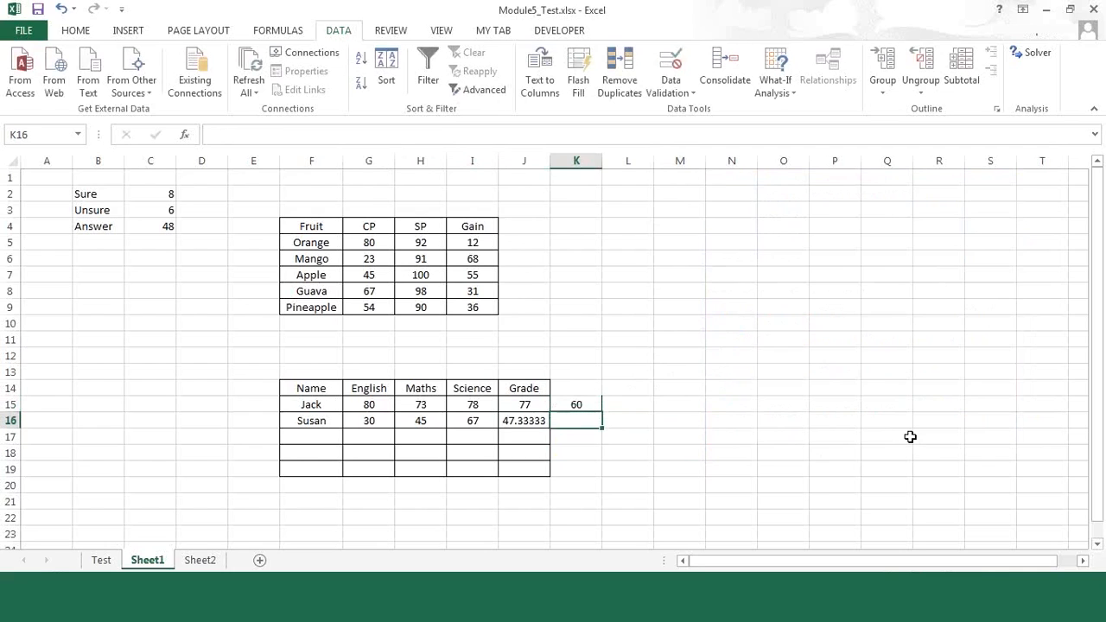
Step: Enter 60 in K16, beside the second student's grade
{"action": "type", "text": "58"}
{"action": "key", "text": "BackSpace"}
{"action": "key", "text": "BackSpace"}
{"action": "type", "text": "60"}
{"action": "key", "text": "Up"}
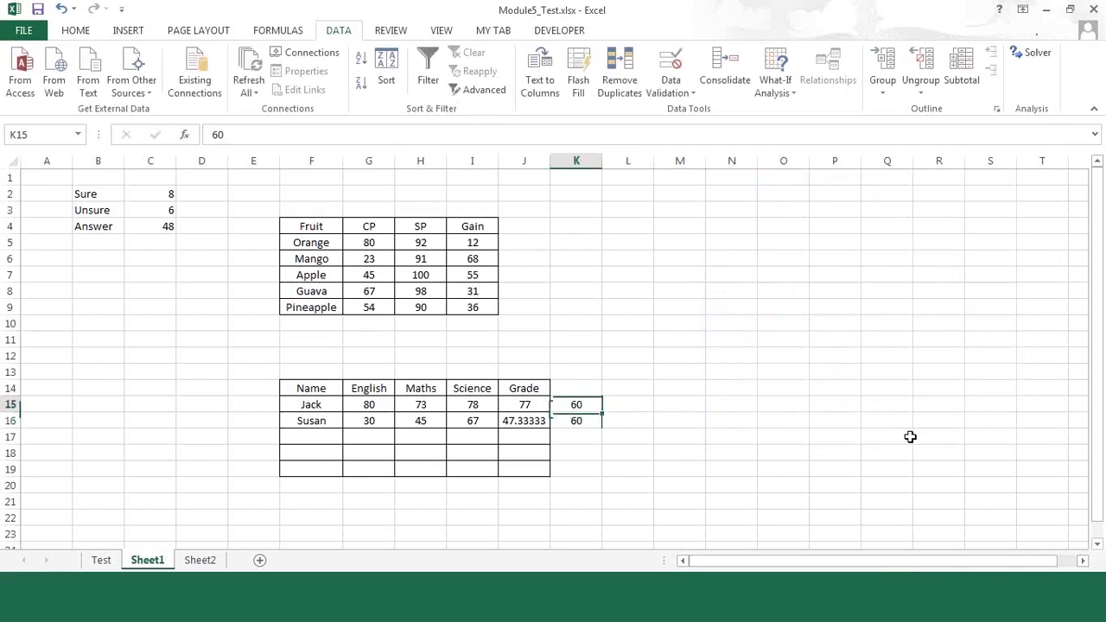
Step: Enter the formula =IF(J15>K15,"PASS","FAIL") in L15 for the first student
{"action": "key", "text": "Right"}
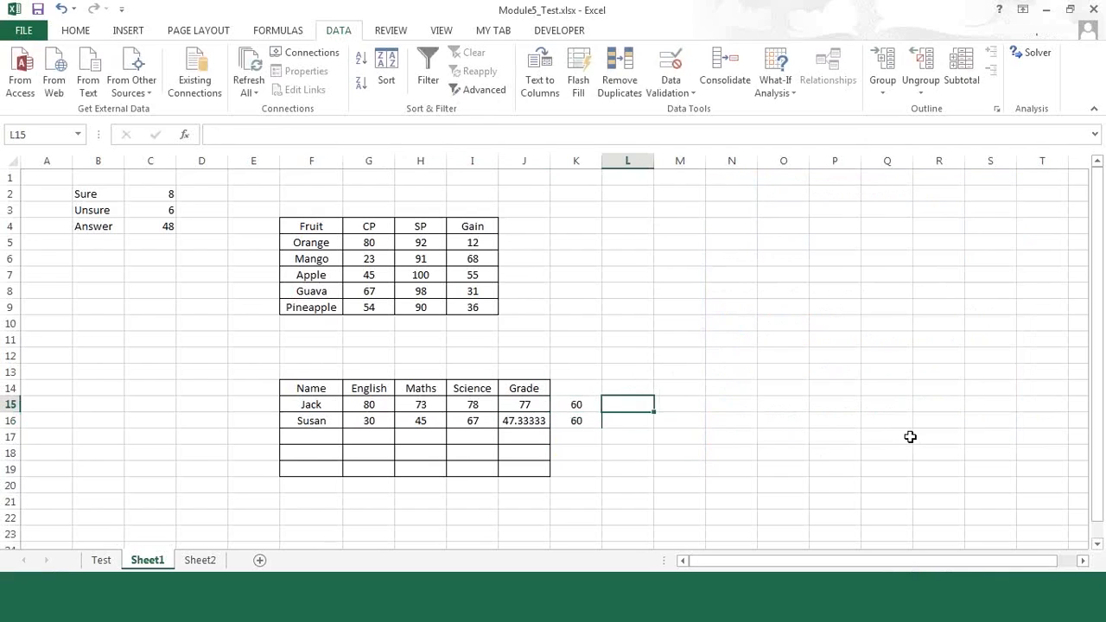
{"action": "type", "text": "=if"}
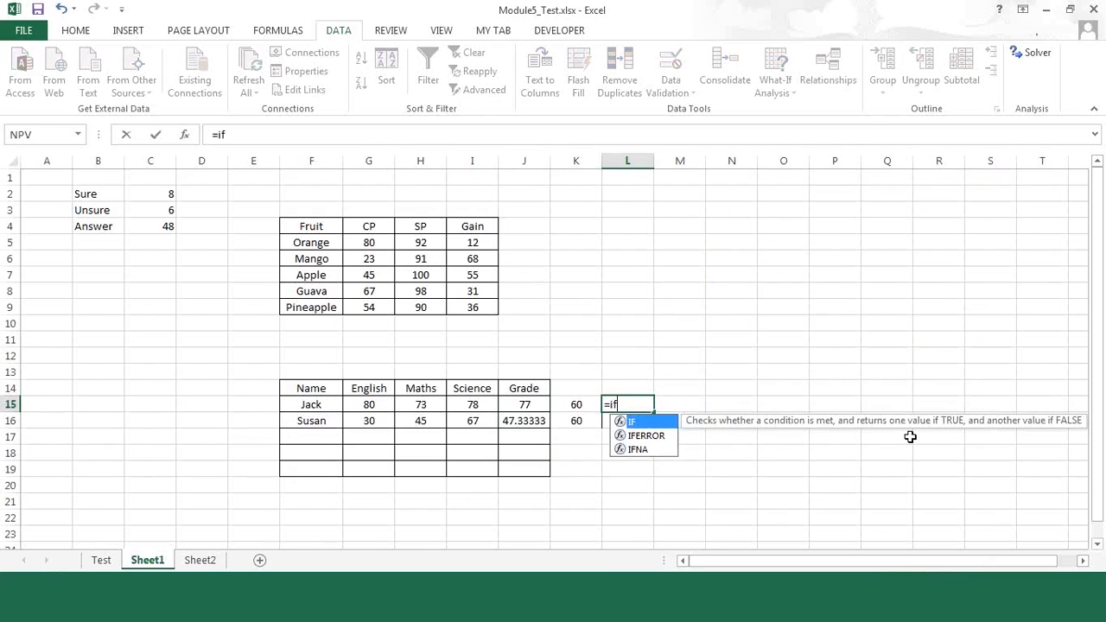
{"action": "type", "text": "("}
{"action": "key", "text": "Left"}
{"action": "key", "text": "Left"}
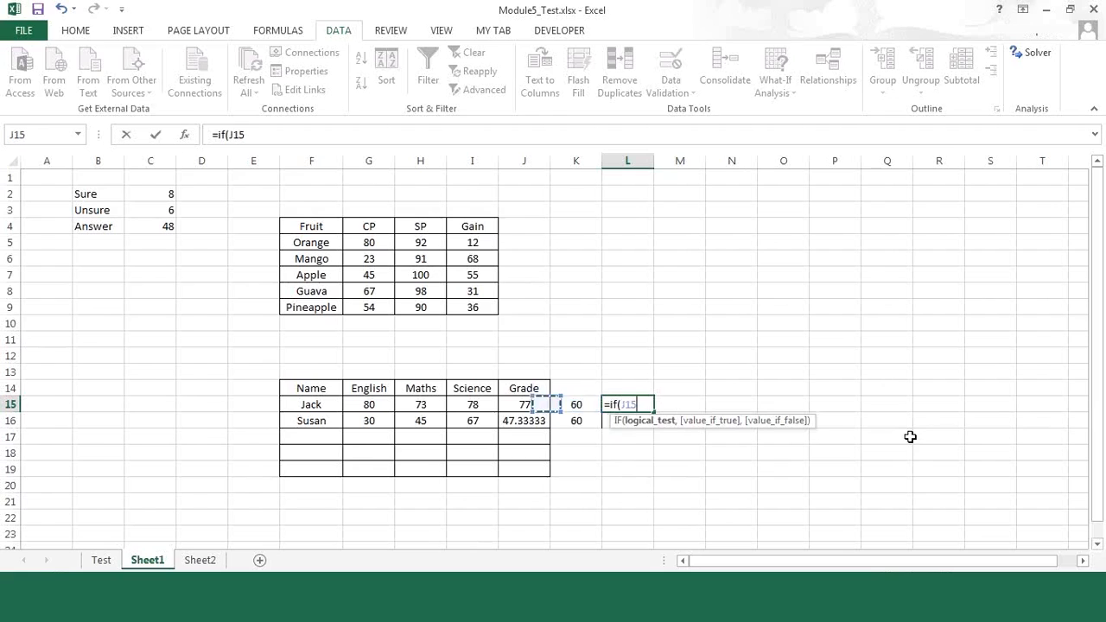
{"action": "type", "text": ">"}
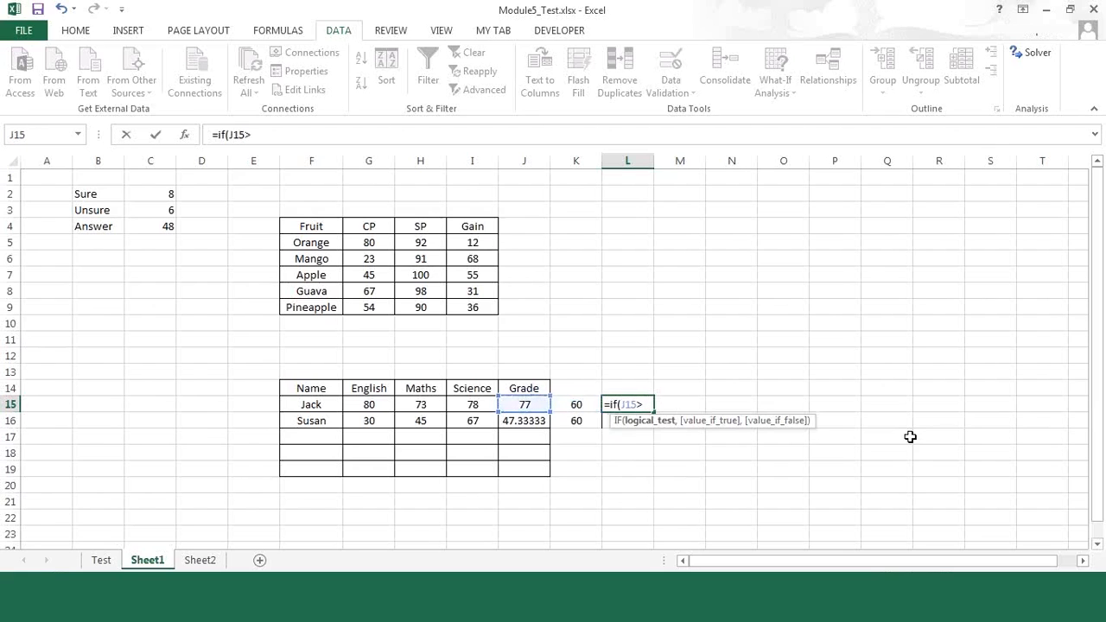
{"action": "key", "text": "Left"}
{"action": "type", "text": ",\"PASS"}
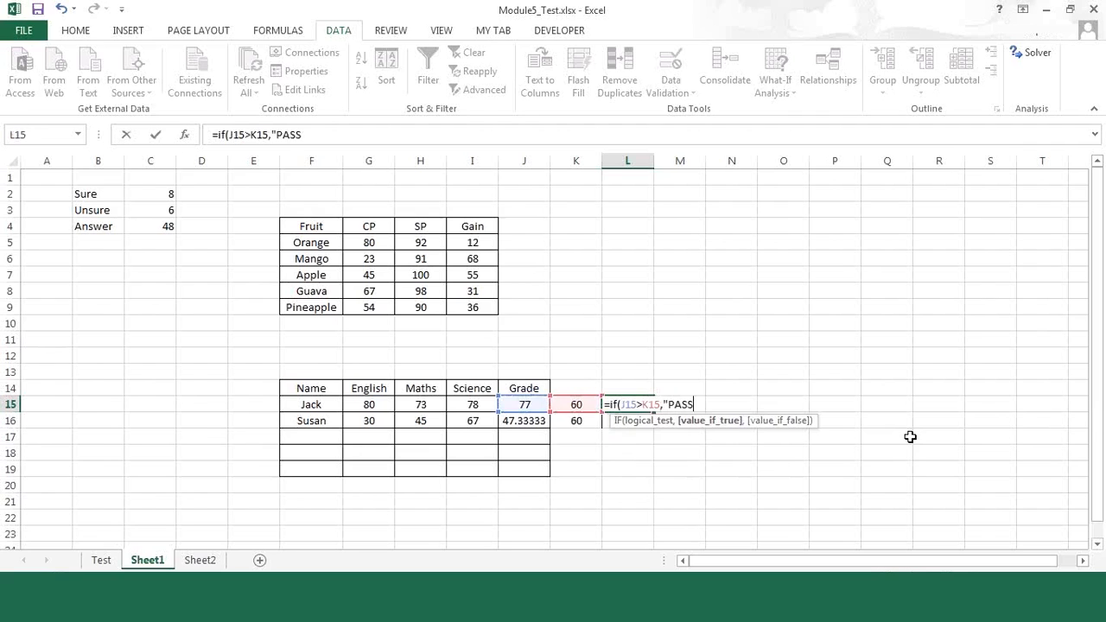
{"action": "type", "text": "\",\"FAIL"}
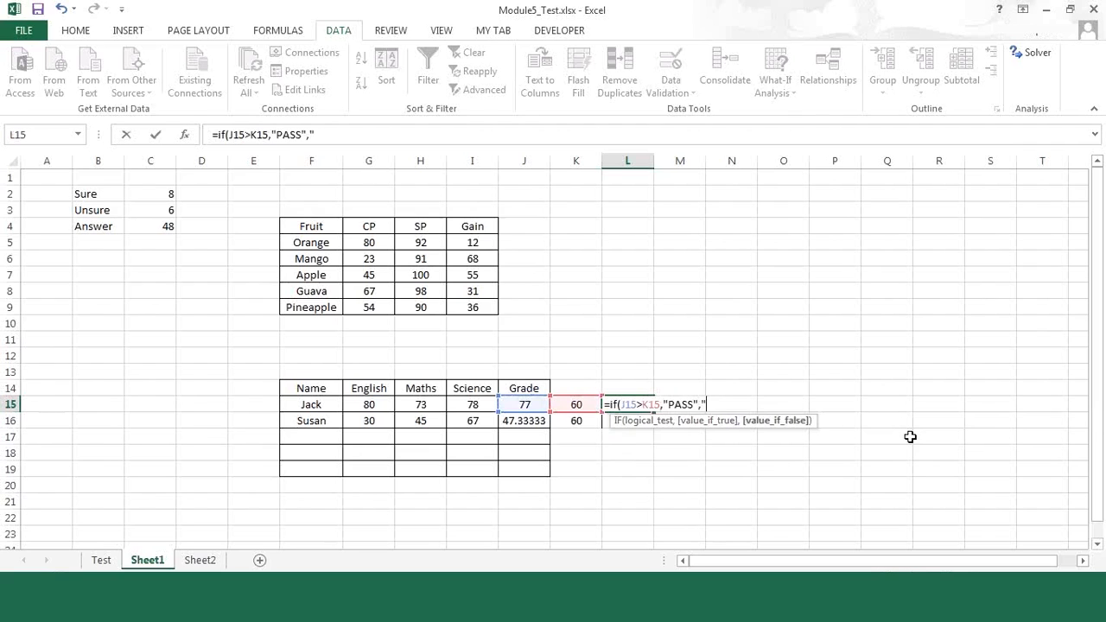
{"action": "type", "text": "\")"}
{"action": "key", "text": "Return"}
Step: Copy the PASS/FAIL formula from L15 into L16
{"action": "key", "text": "Up"}
{"action": "key", "text": "Down"}
{"action": "key", "text": "ctrl+v"}
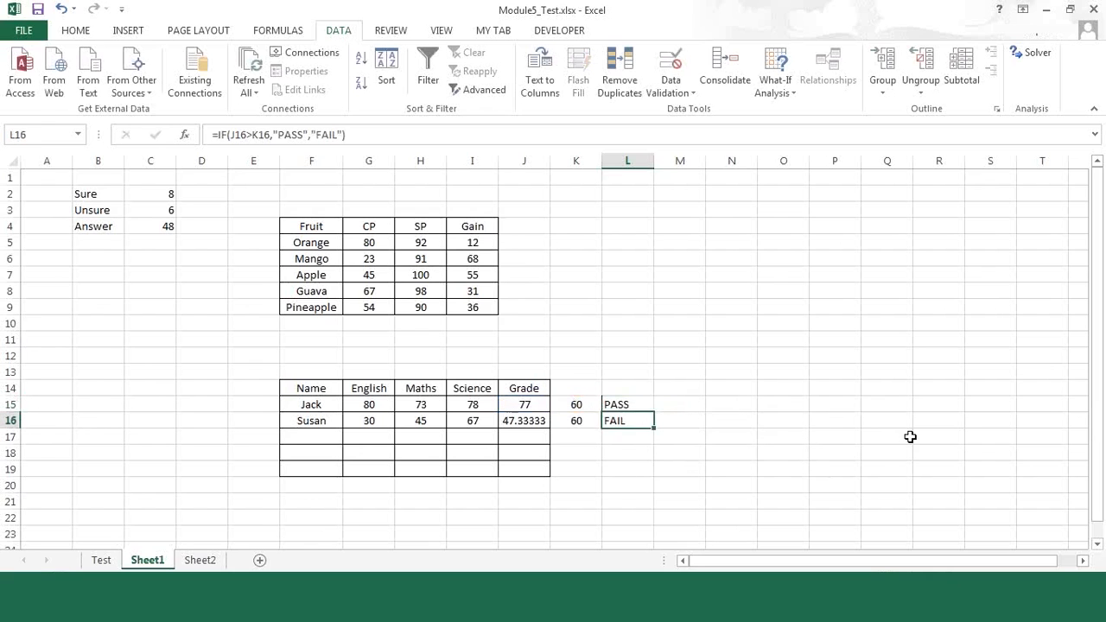
Step: Give the PASS/FAIL cells L15:L16 a yellow fill and centre their text
{"action": "key", "text": "Up"}
{"action": "key", "text": "shift+Down"}
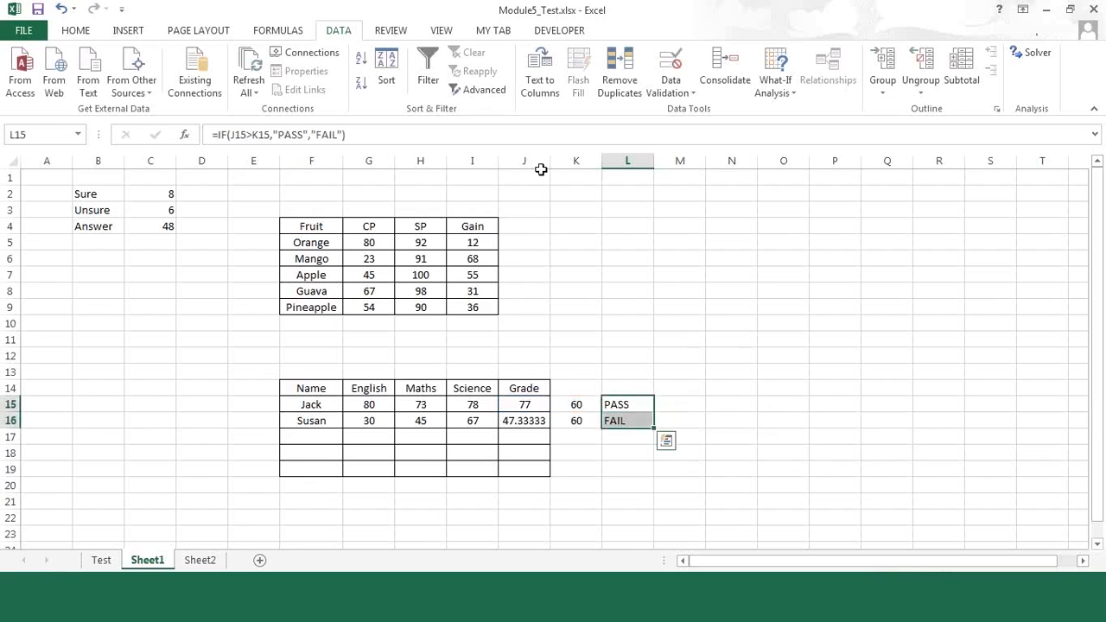
{"action": "left_click", "coordinate": [78, 31]}
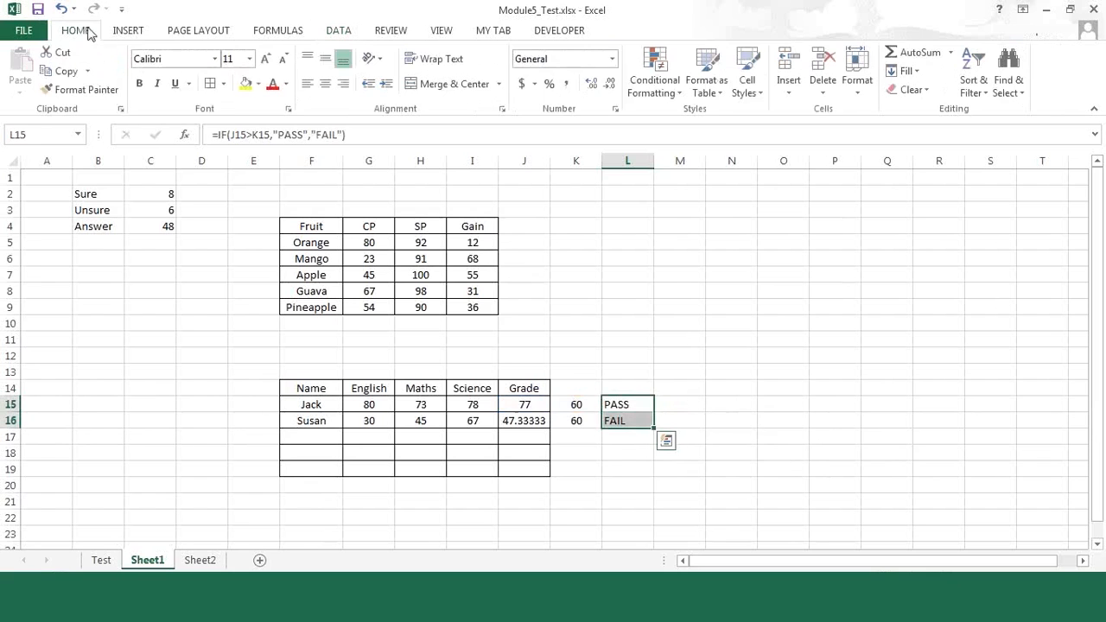
{"action": "left_click", "coordinate": [246, 83]}
{"action": "left_click", "coordinate": [326, 84]}
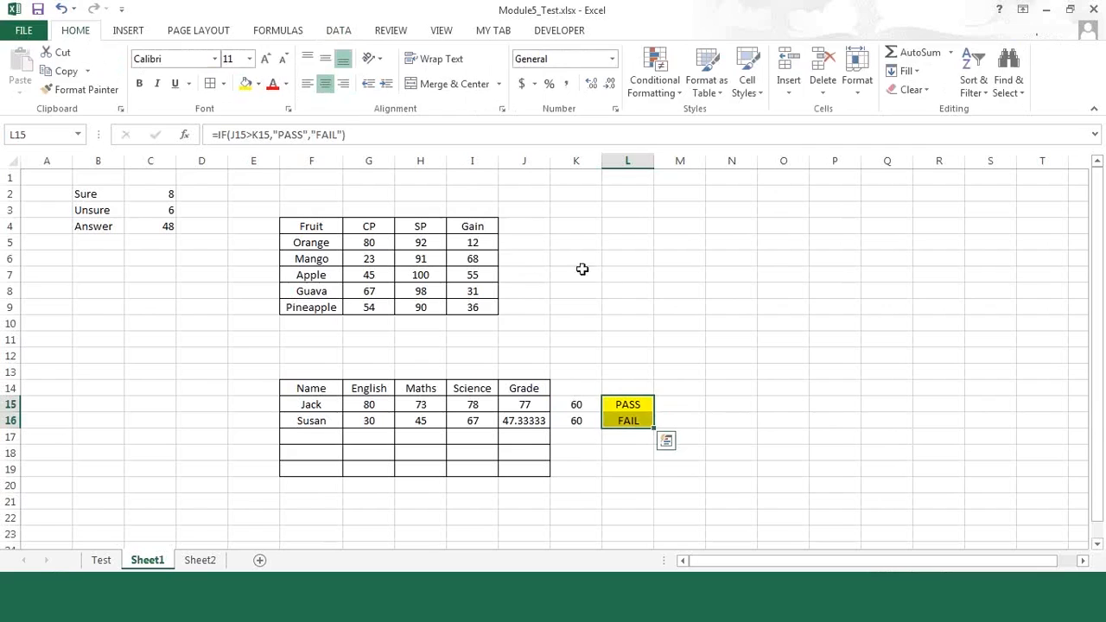
{"action": "left_click", "coordinate": [776, 403]}
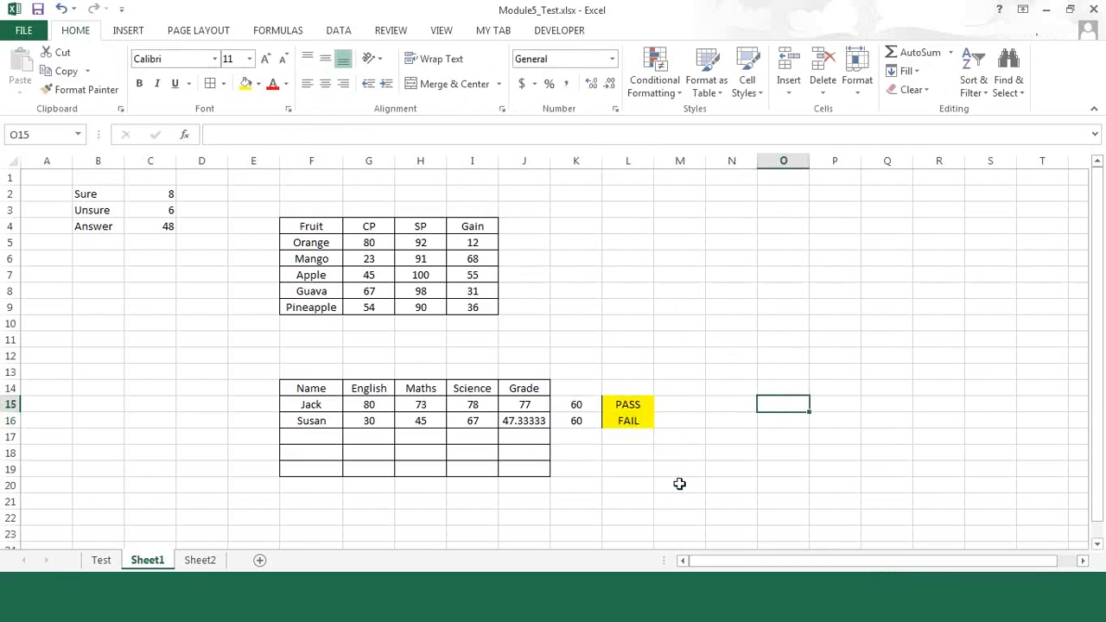
Step: Add the header Pass Score in K14 and widen column K to fit it
{"action": "left_click", "coordinate": [584, 384]}
{"action": "type", "text": "Pa"}
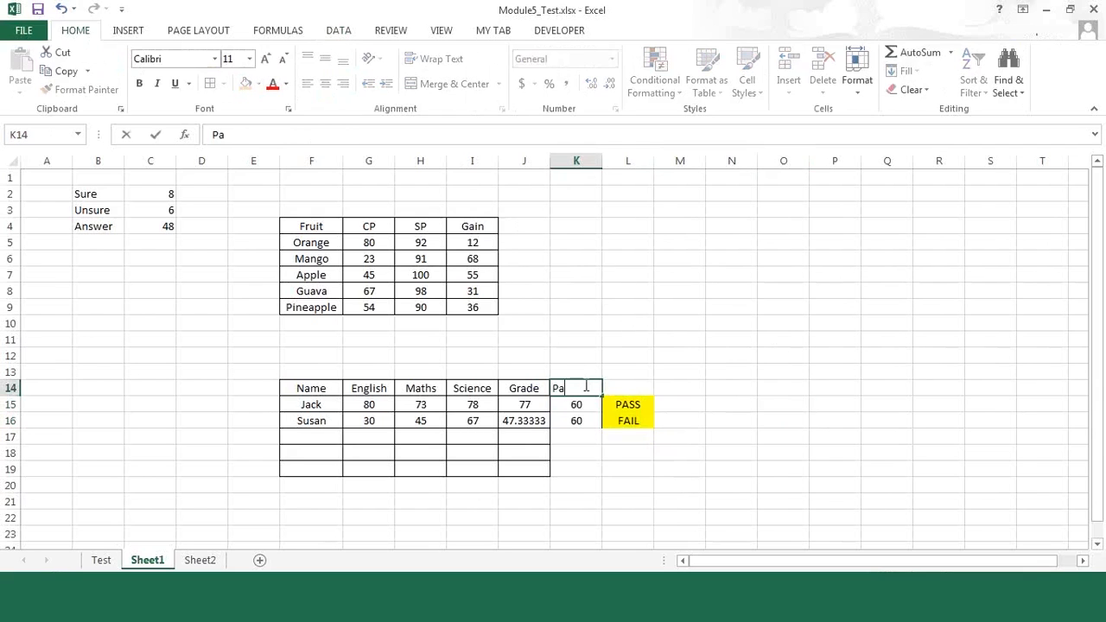
{"action": "type", "text": "ss Score"}
{"action": "key", "text": "Return"}
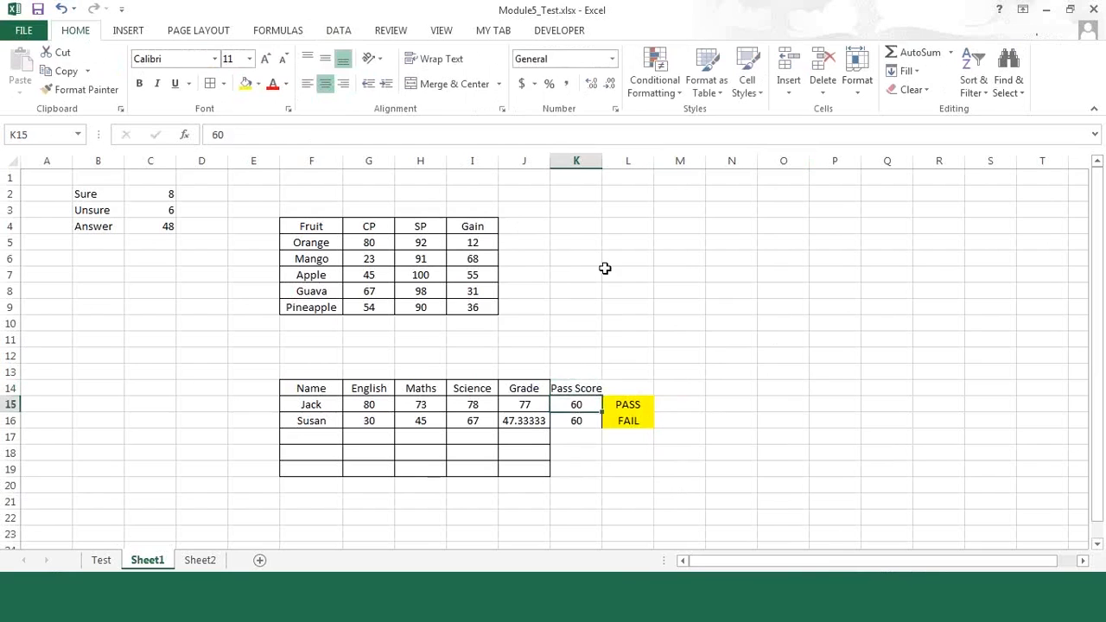
{"action": "left_click_drag", "start_coordinate": [602, 165], "coordinate": [610, 162]}
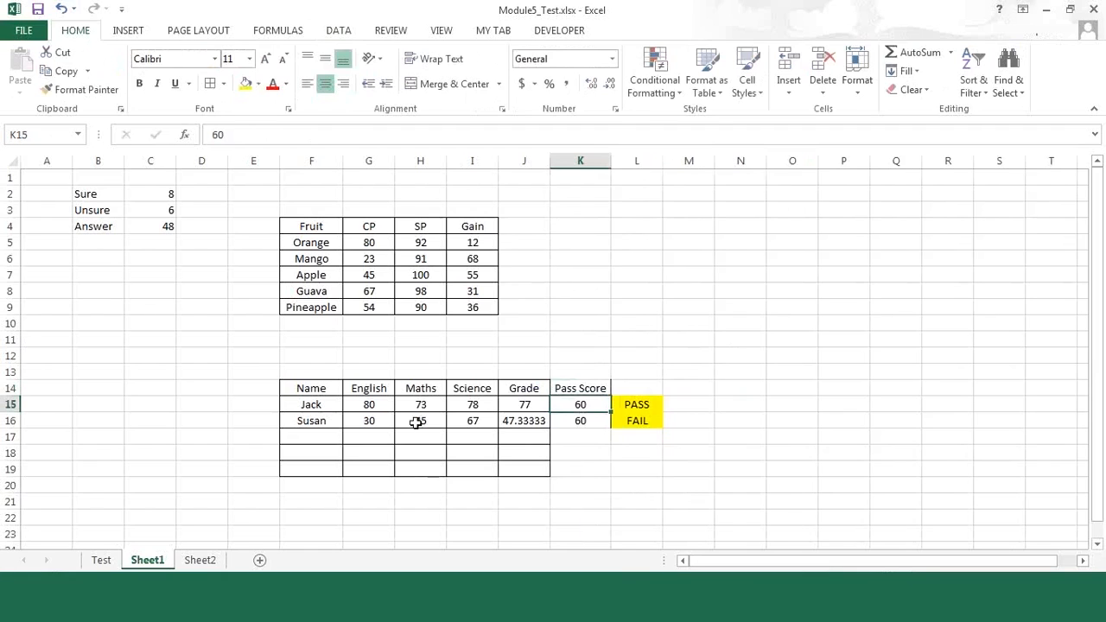
Step: Change the second student's Maths mark in H16 to 40 and Science mark in I16 to 50
{"action": "left_click", "coordinate": [378, 420]}
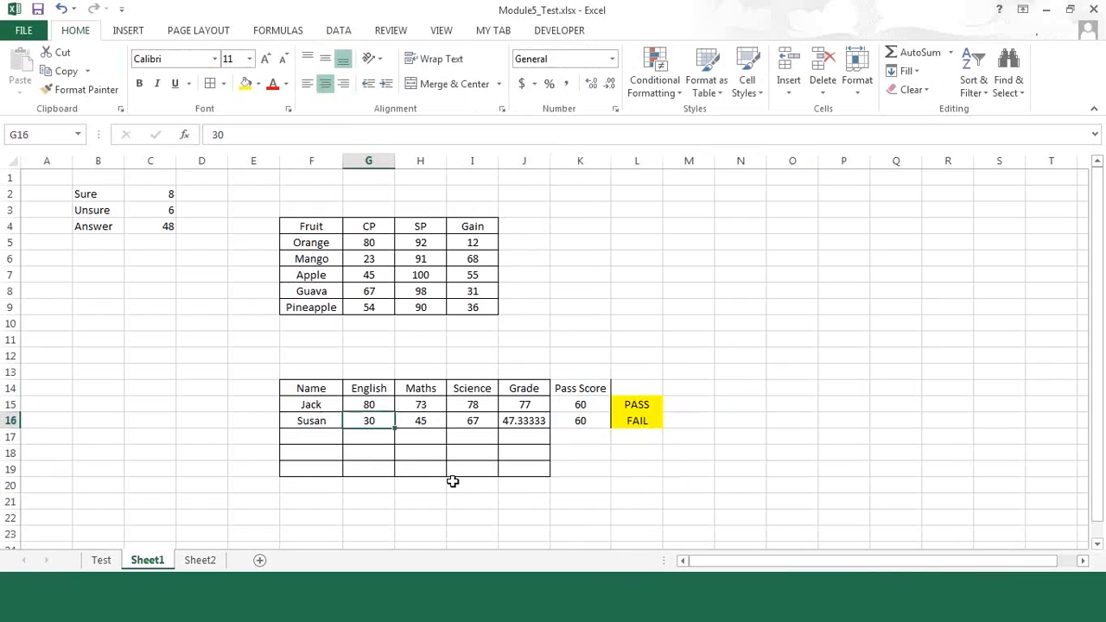
{"action": "left_click", "coordinate": [422, 420]}
{"action": "left_click", "coordinate": [472, 421]}
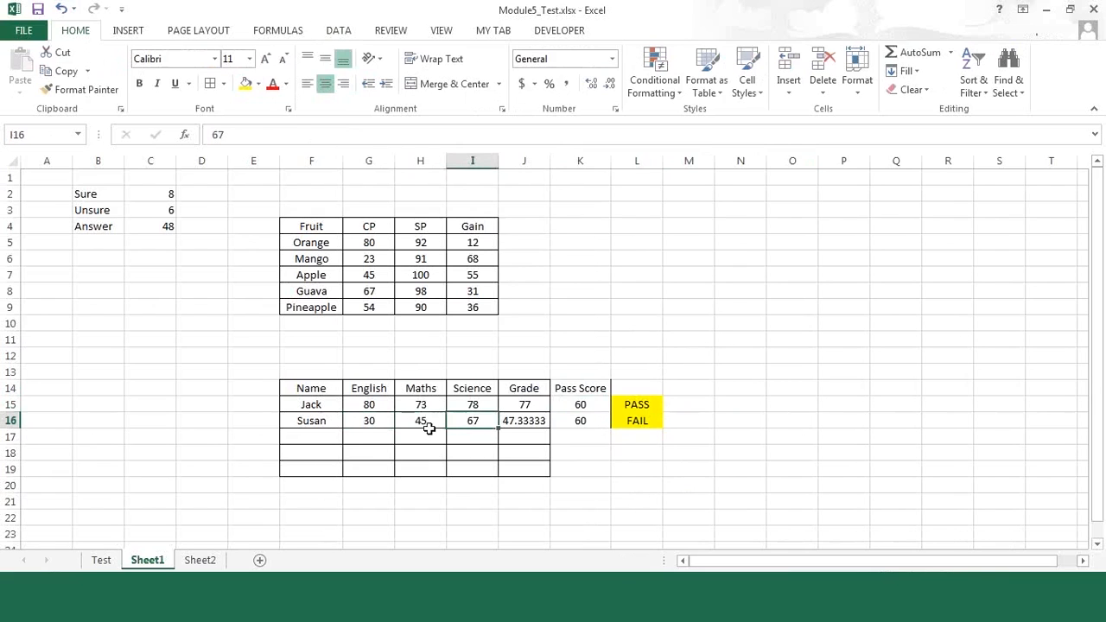
{"action": "left_click", "coordinate": [424, 425]}
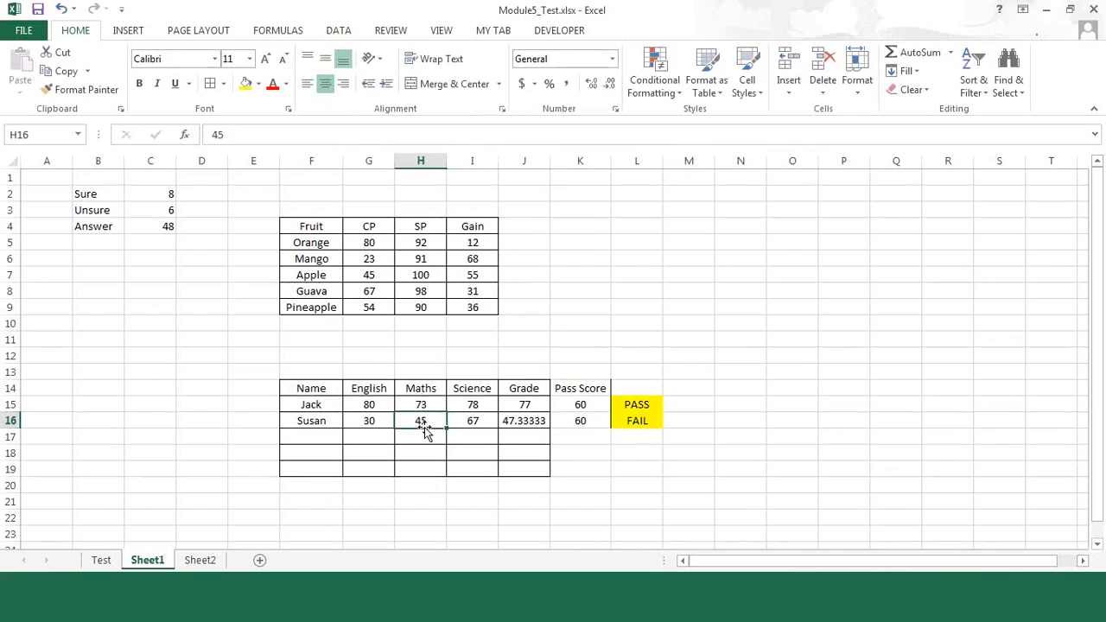
{"action": "type", "text": "40"}
{"action": "key", "text": "Return"}
{"action": "left_click", "coordinate": [423, 426]}
{"action": "key", "text": "Right"}
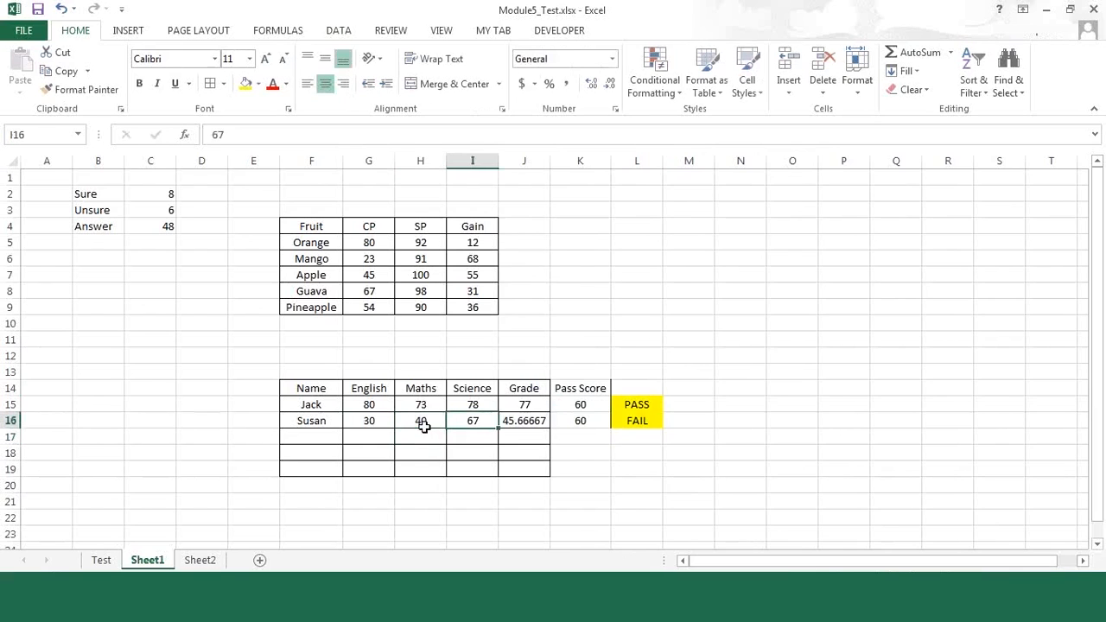
{"action": "type", "text": "50"}
{"action": "key", "text": "Return"}
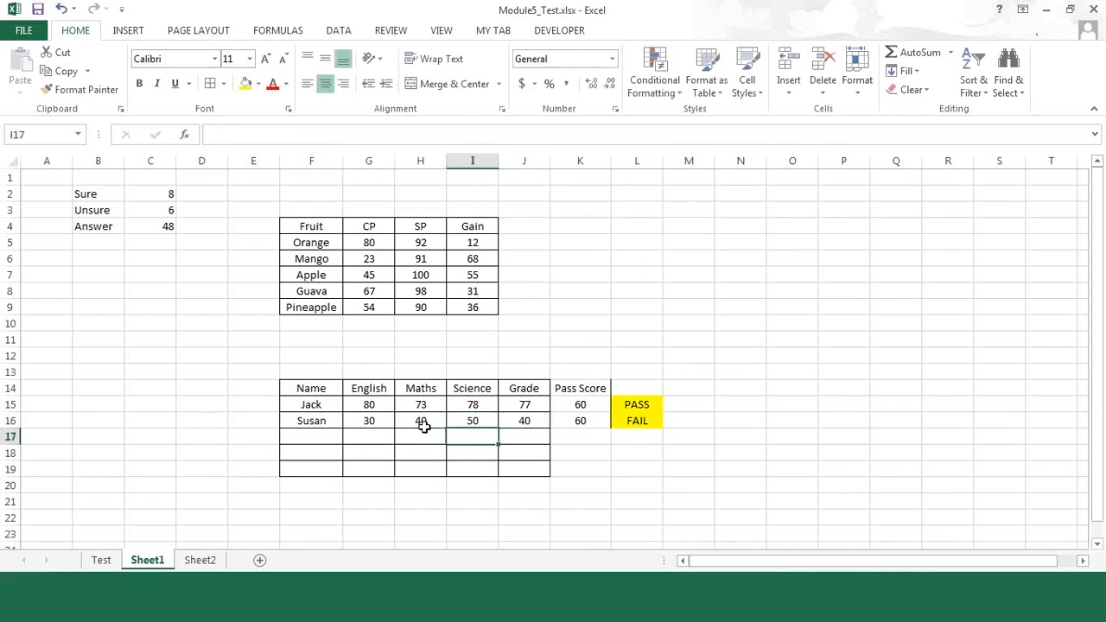
Step: Review the second student's marks, average formula, pass score and PASS/FAIL formula across row 16
{"action": "left_click", "coordinate": [425, 432]}
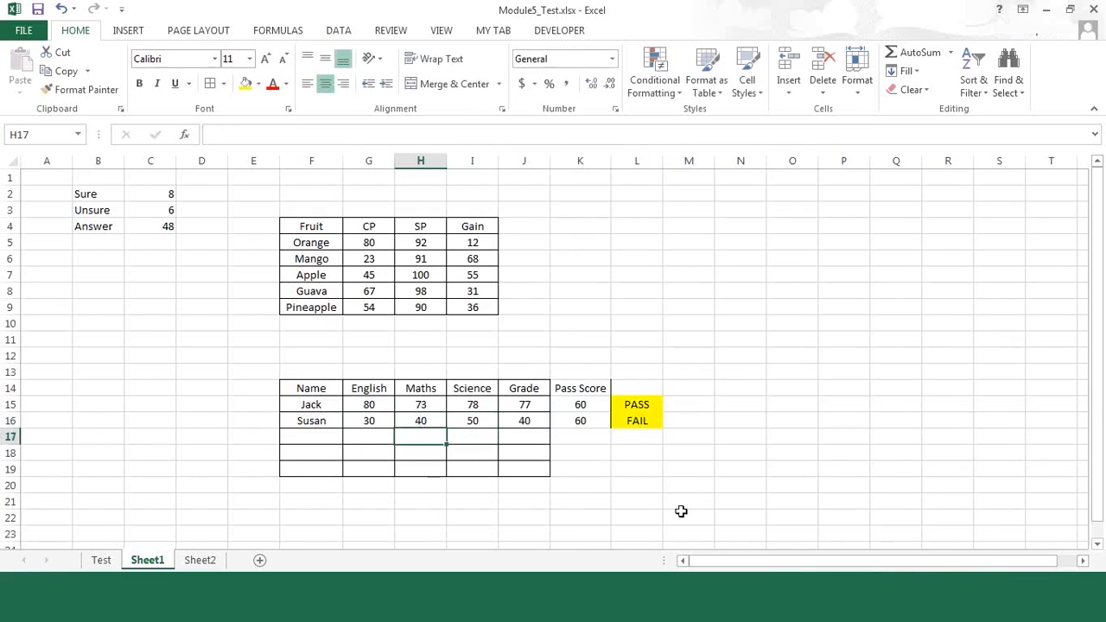
{"action": "left_click", "coordinate": [421, 418]}
{"action": "left_click", "coordinate": [467, 418]}
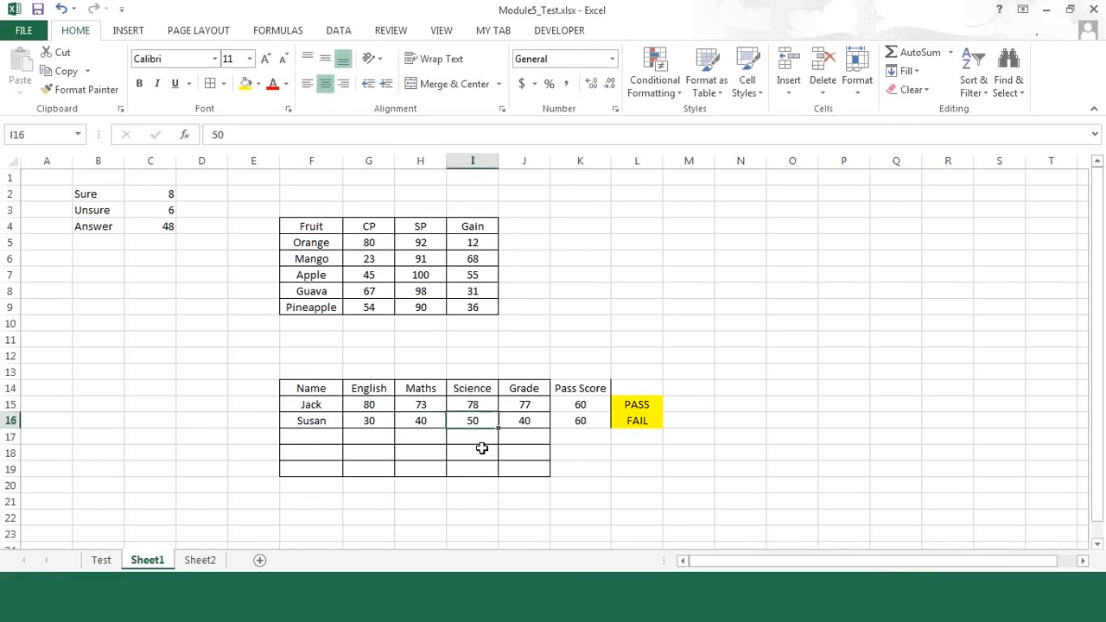
{"action": "key", "text": "Right"}
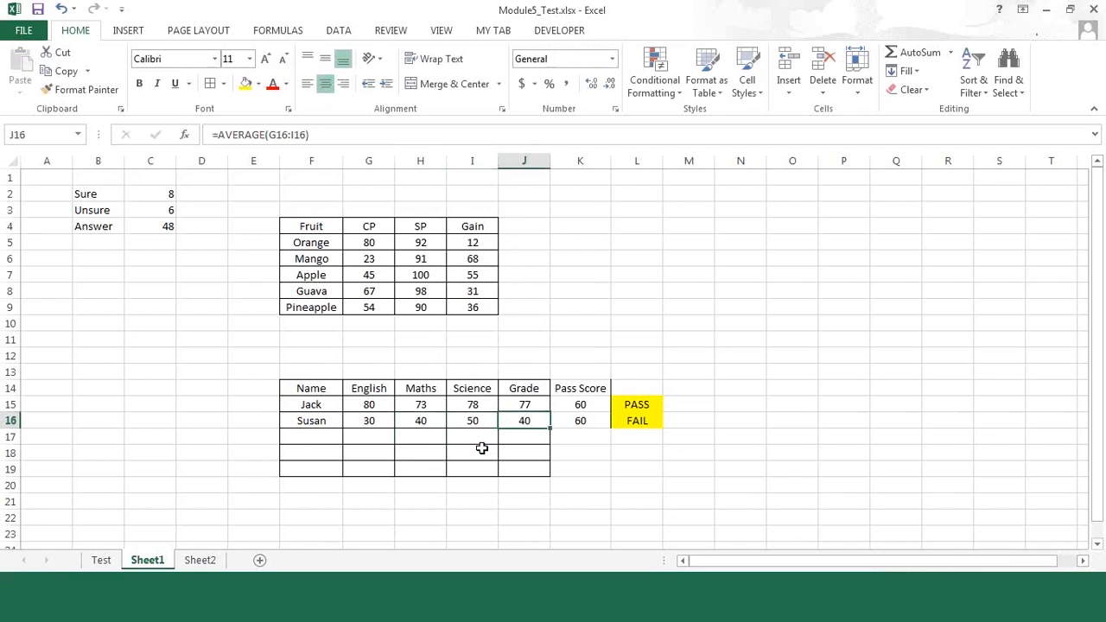
{"action": "key", "text": "Right"}
{"action": "key", "text": "Right"}
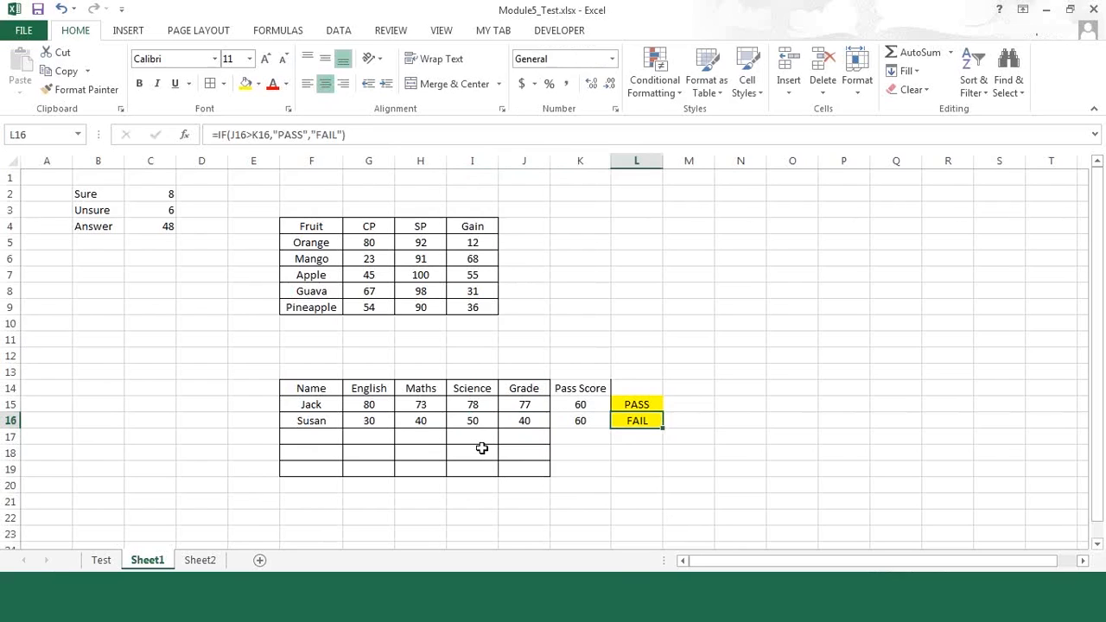
{"action": "key", "text": "Left"}
{"action": "key", "text": "Left"}
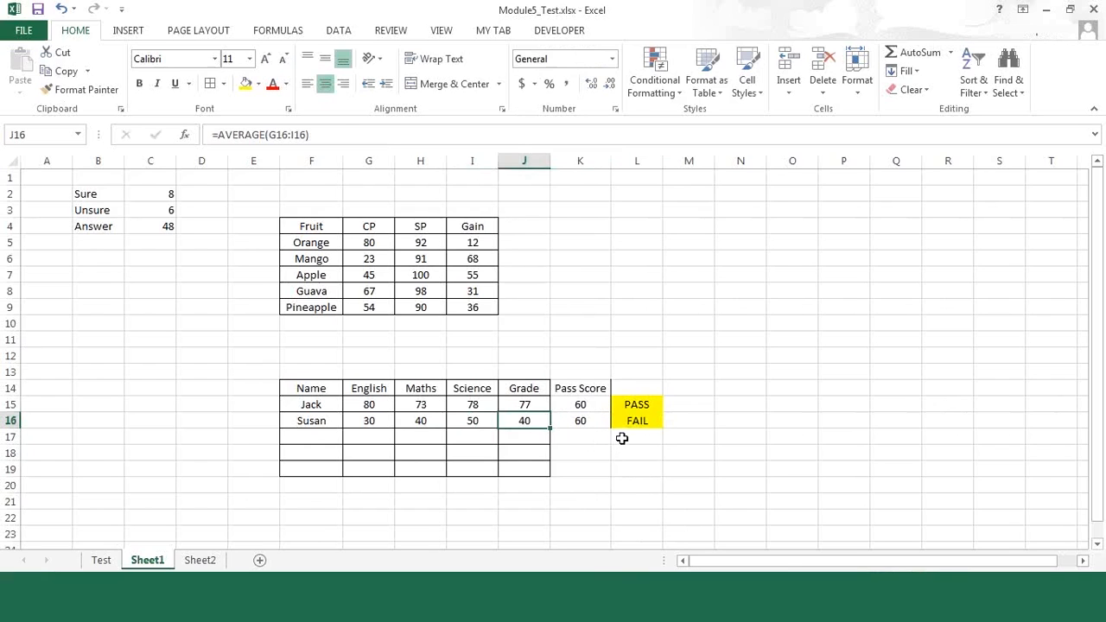
Step: Change the comparison in L15's IF formula from greater than to greater than or equal (J15>=K15)
{"action": "left_click", "coordinate": [636, 403]}
{"action": "left_click", "coordinate": [254, 135]}
{"action": "type", "text": "=IF(J16>K16,\"PASS\",\"FAIL"}
{"action": "key", "text": "Return"}
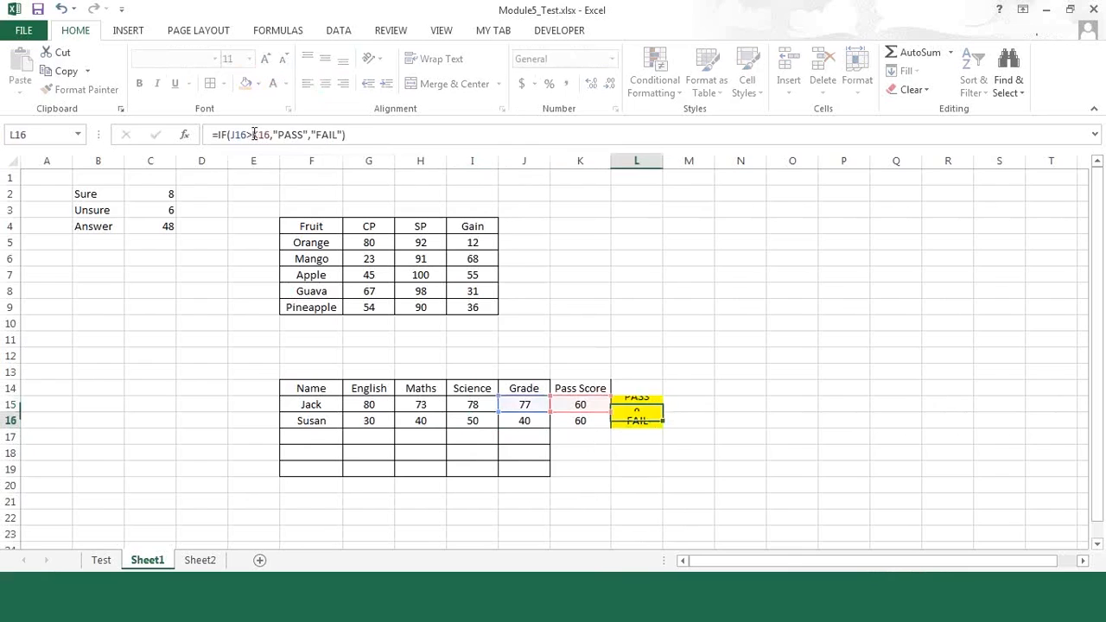
{"action": "key", "text": "Return"}
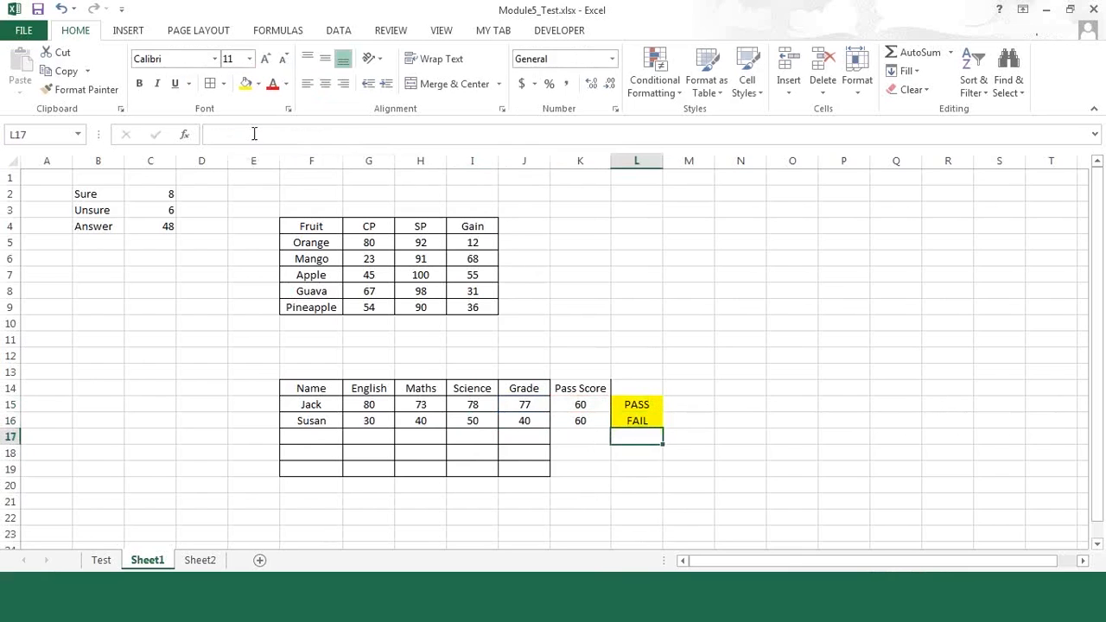
Step: Highlight the second student's English mark in G16 with a light blue theme fill
{"action": "left_click", "coordinate": [526, 418]}
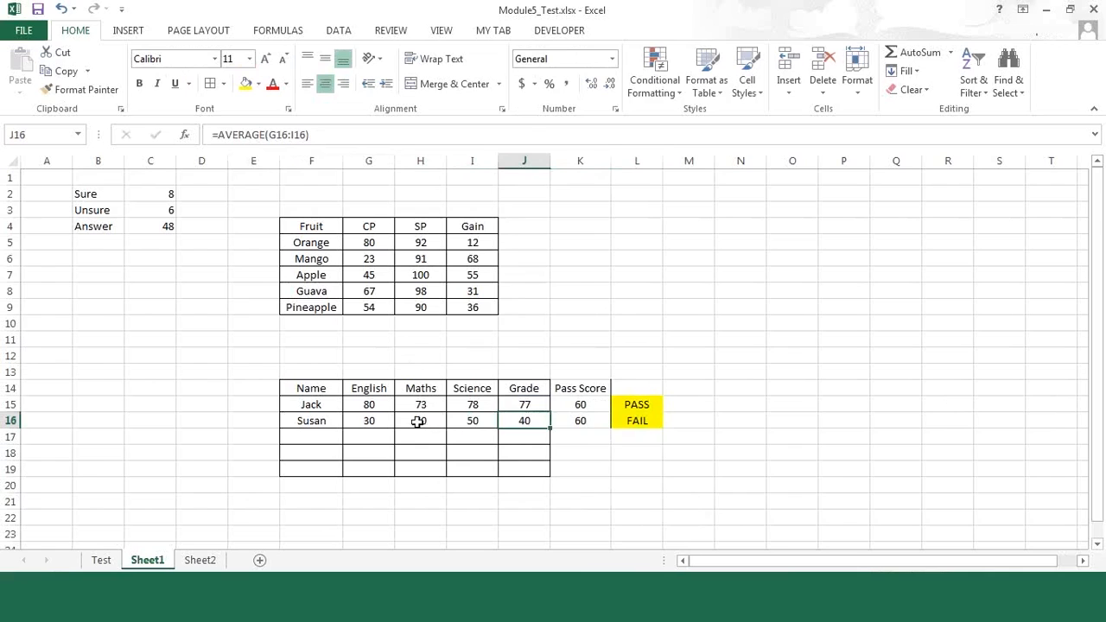
{"action": "left_click", "coordinate": [366, 417]}
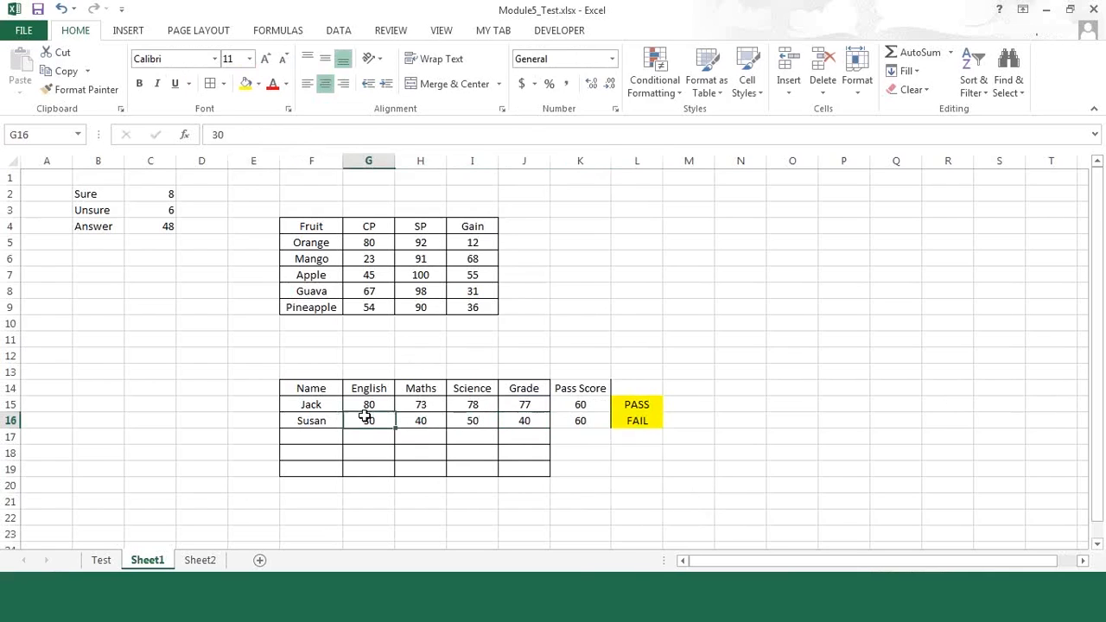
{"action": "left_click", "coordinate": [258, 85]}
{"action": "left_click", "coordinate": [293, 141]}
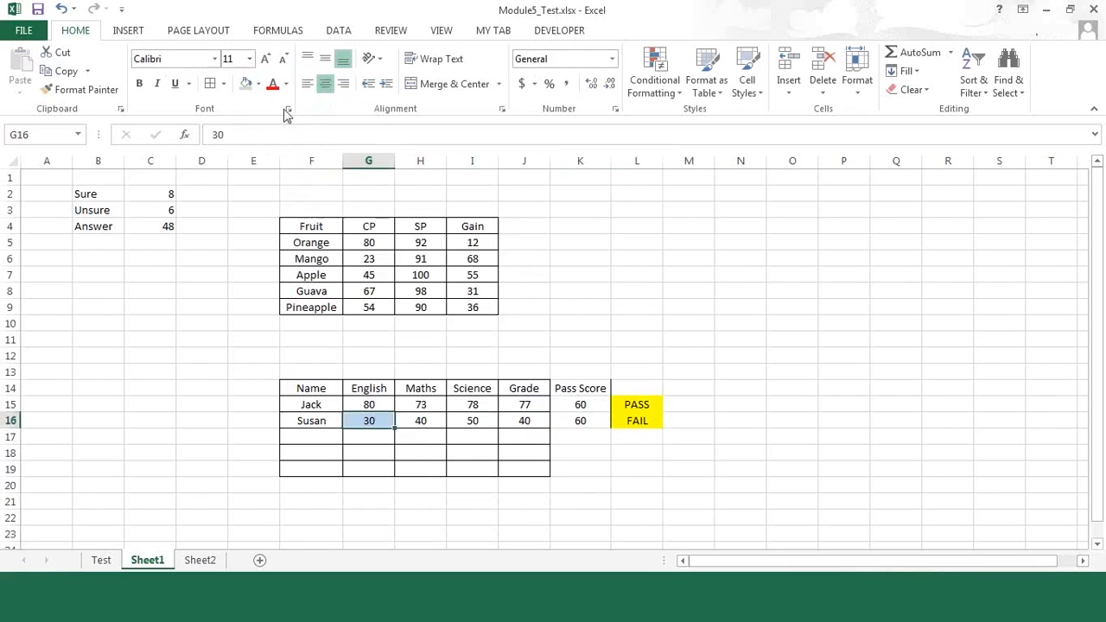
{"action": "left_click", "coordinate": [258, 86]}
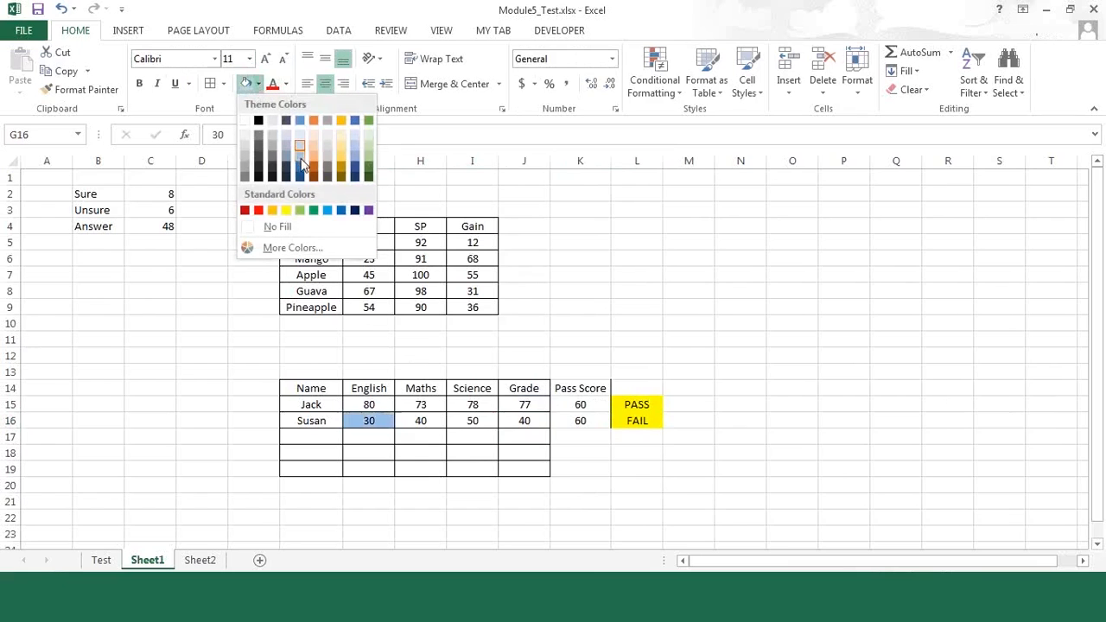
{"action": "left_click", "coordinate": [301, 155]}
{"action": "left_click", "coordinate": [787, 320]}
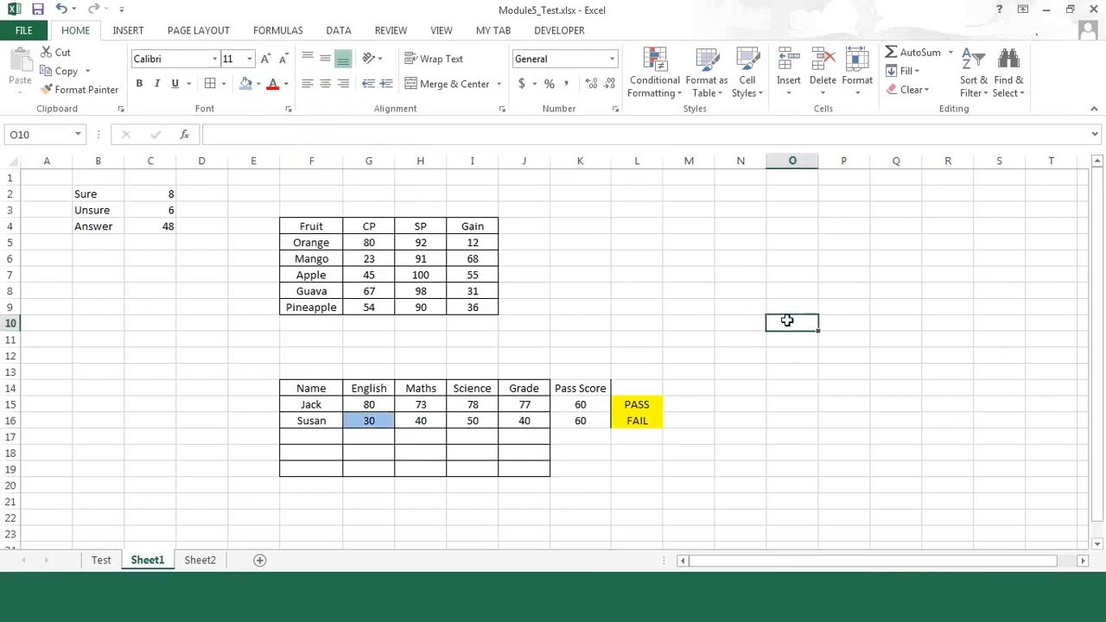
Step: Run Solver on the second student's grade in J16 for a value of 70 by changing H16 and I16, and discard the solution
{"action": "left_click", "coordinate": [521, 420]}
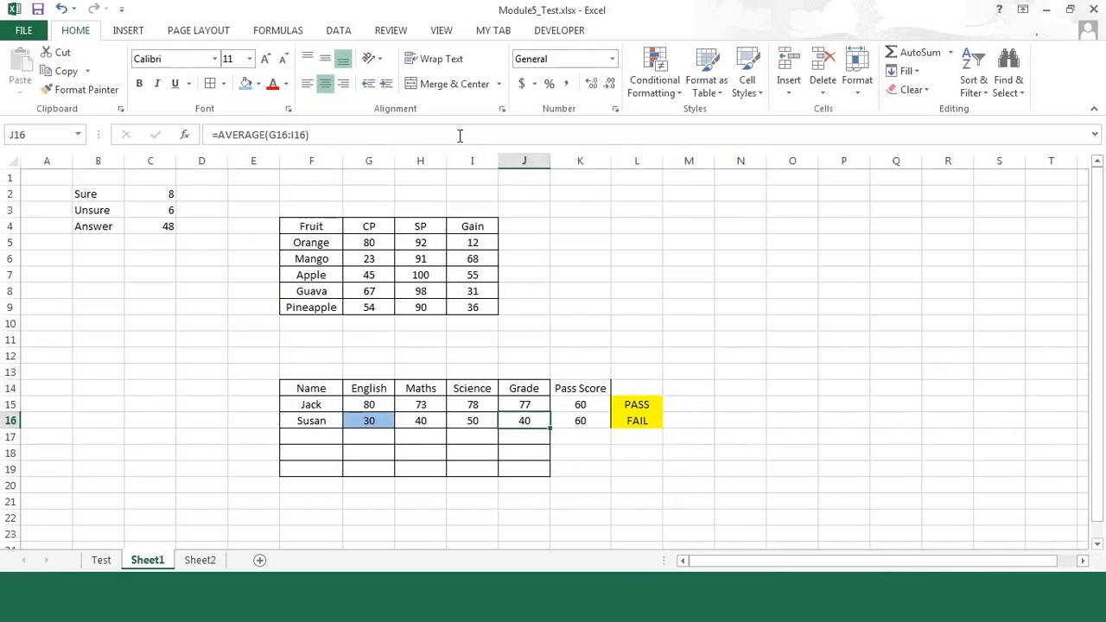
{"action": "left_click", "coordinate": [348, 31]}
{"action": "left_click", "coordinate": [1032, 55]}
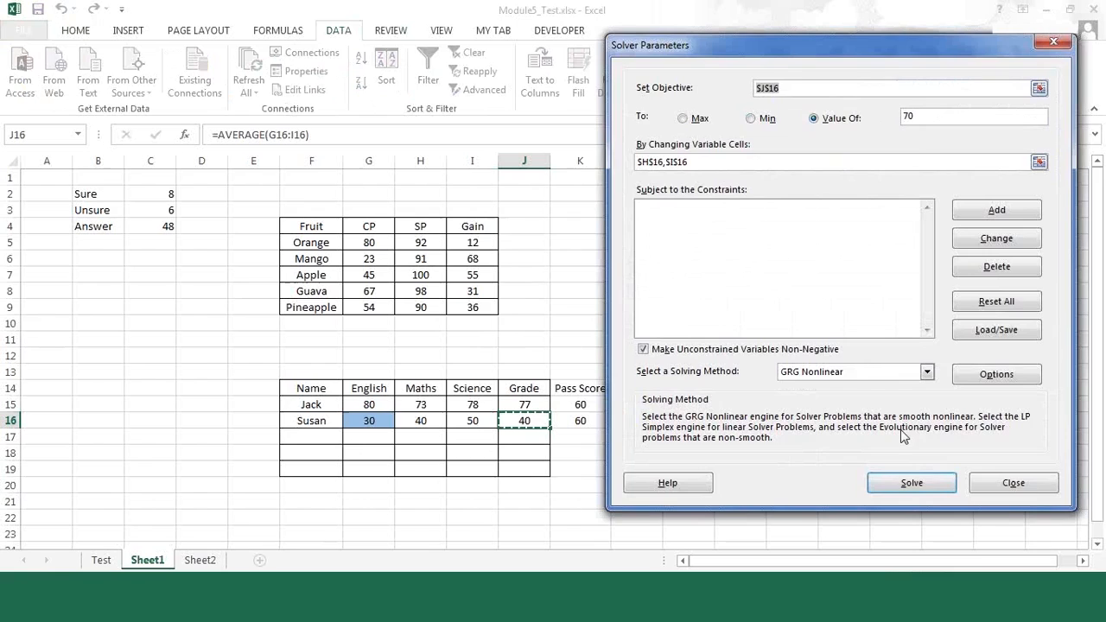
{"action": "left_click", "coordinate": [935, 489]}
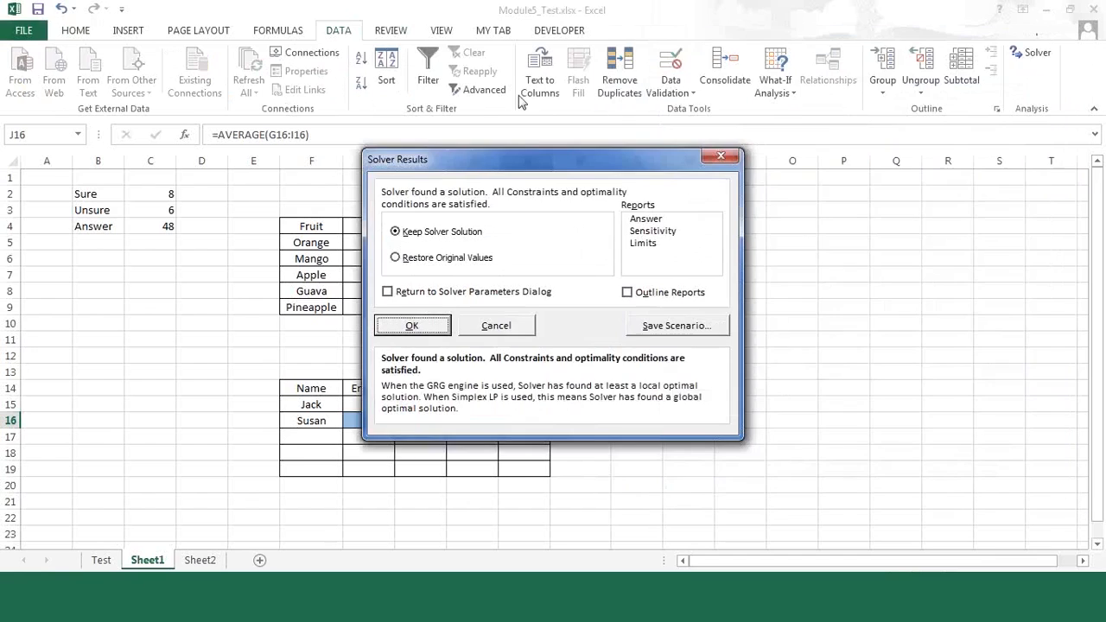
{"action": "left_click_drag", "start_coordinate": [593, 176], "coordinate": [891, 239]}
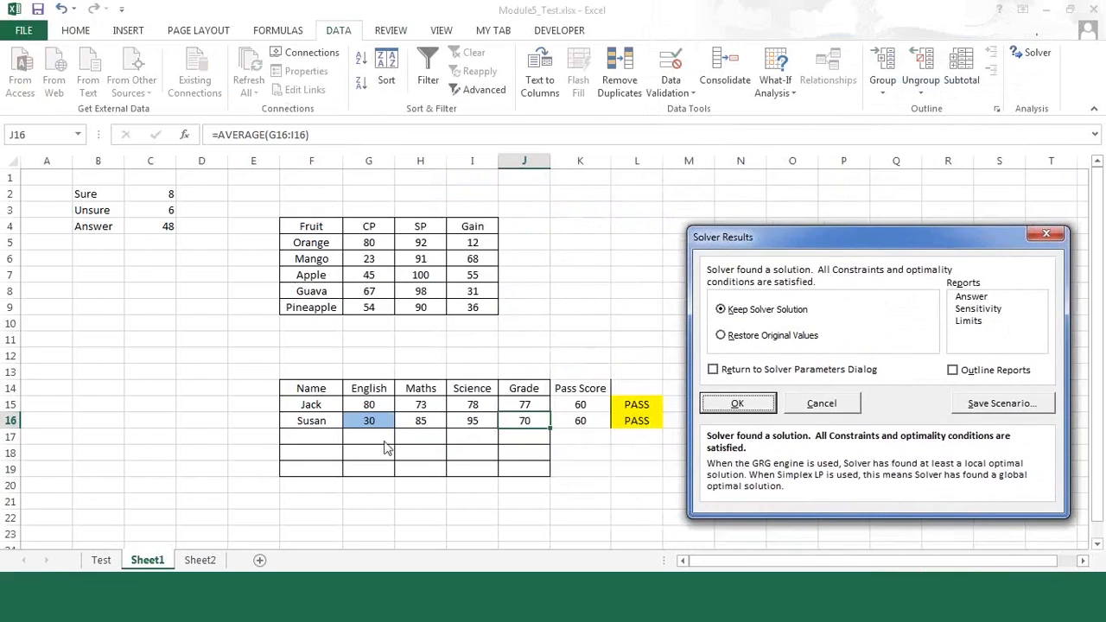
{"action": "left_click", "coordinate": [818, 406]}
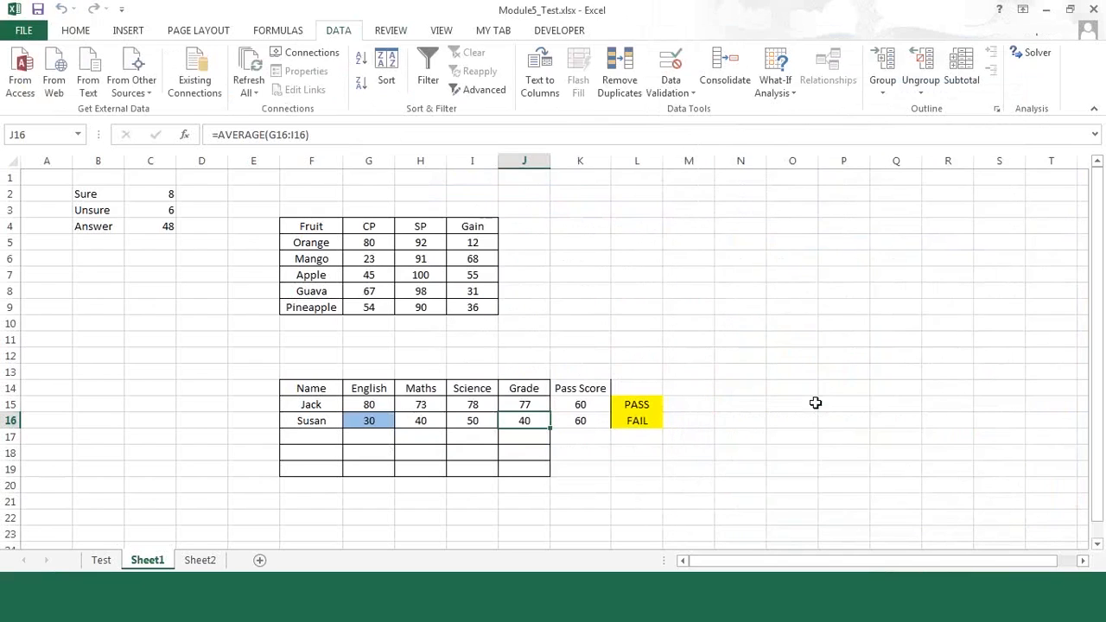
Step: Rerun Solver with the target value for J16 set to 60, and restore the original values of the changing cells
{"action": "left_click", "coordinate": [1030, 55]}
{"action": "left_click", "coordinate": [925, 120]}
{"action": "key", "text": "BackSpace"}
{"action": "key", "text": "BackSpace"}
{"action": "type", "text": "60"}
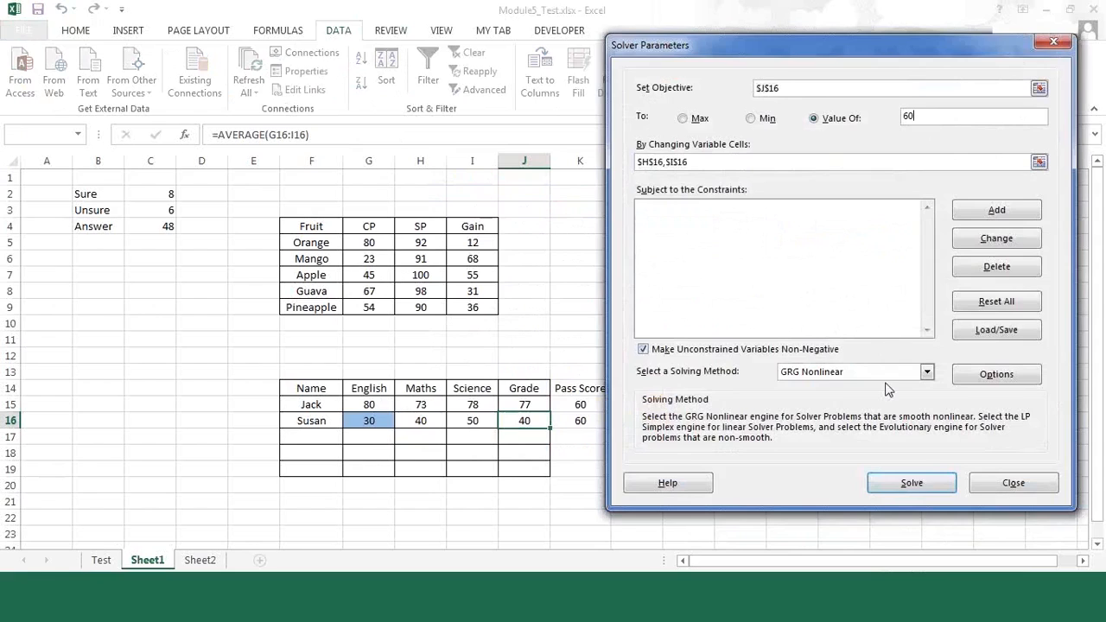
{"action": "left_click", "coordinate": [919, 491]}
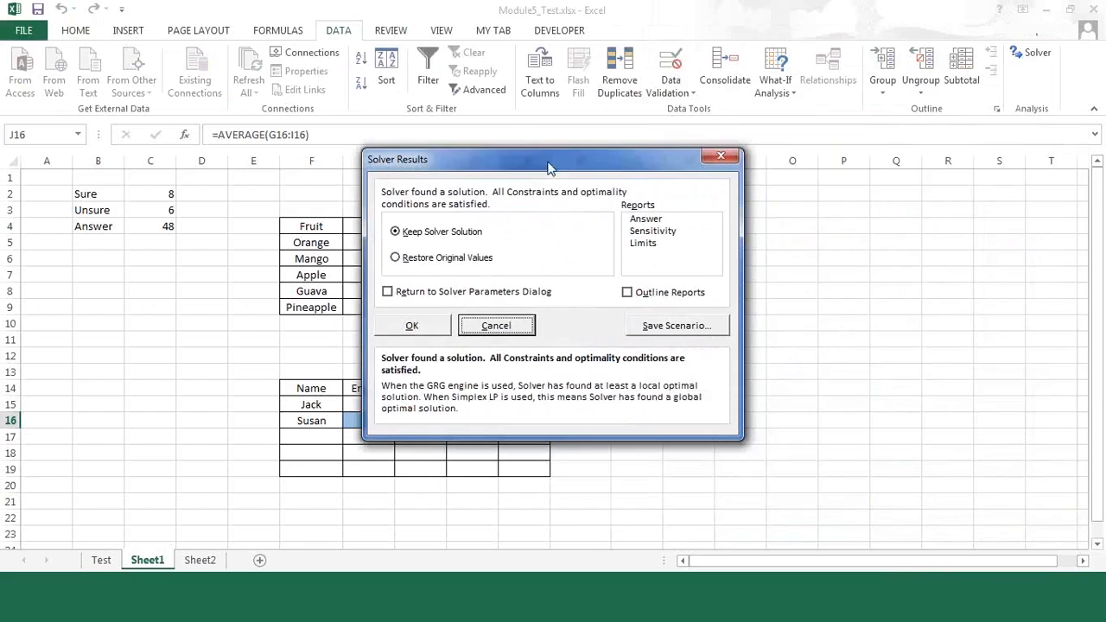
{"action": "left_click_drag", "start_coordinate": [548, 168], "coordinate": [713, 68]}
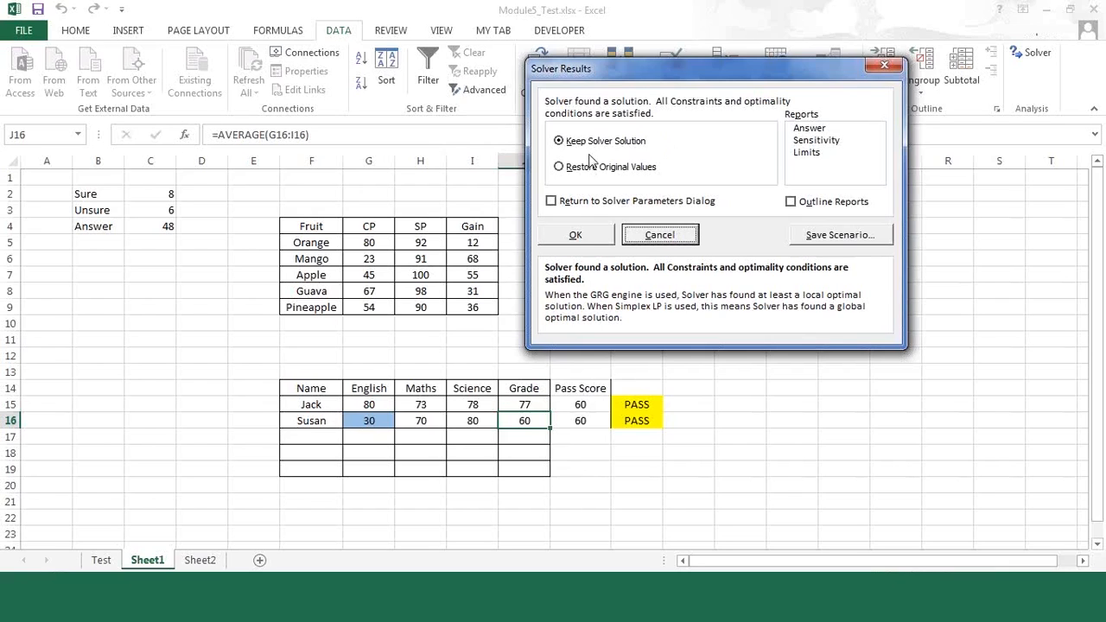
{"action": "left_click", "coordinate": [560, 167]}
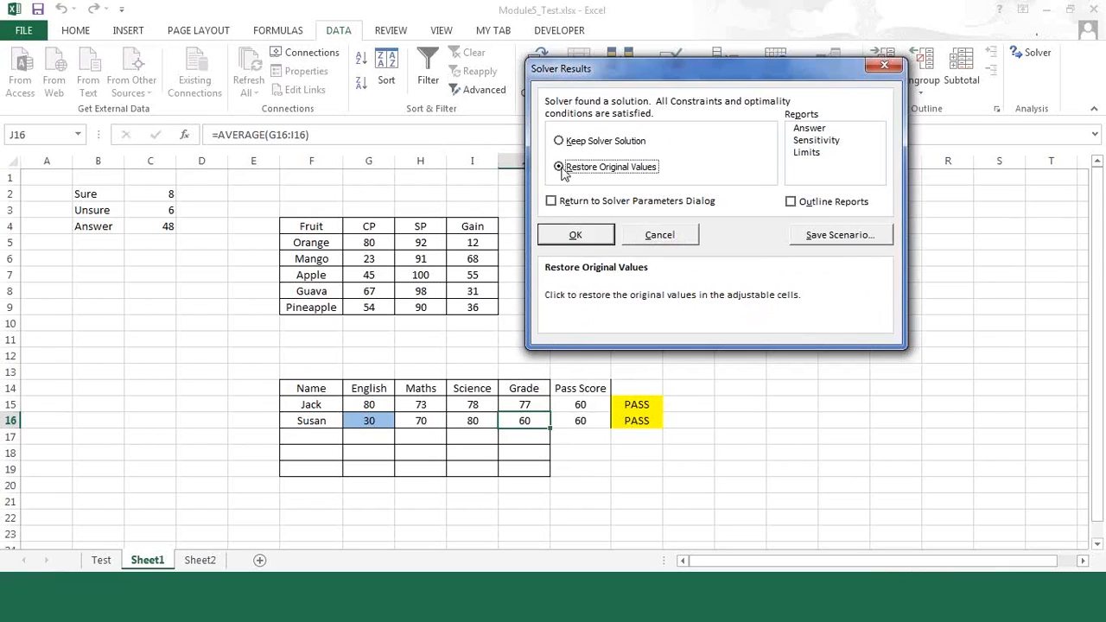
{"action": "left_click", "coordinate": [580, 240]}
{"action": "left_click", "coordinate": [769, 456]}
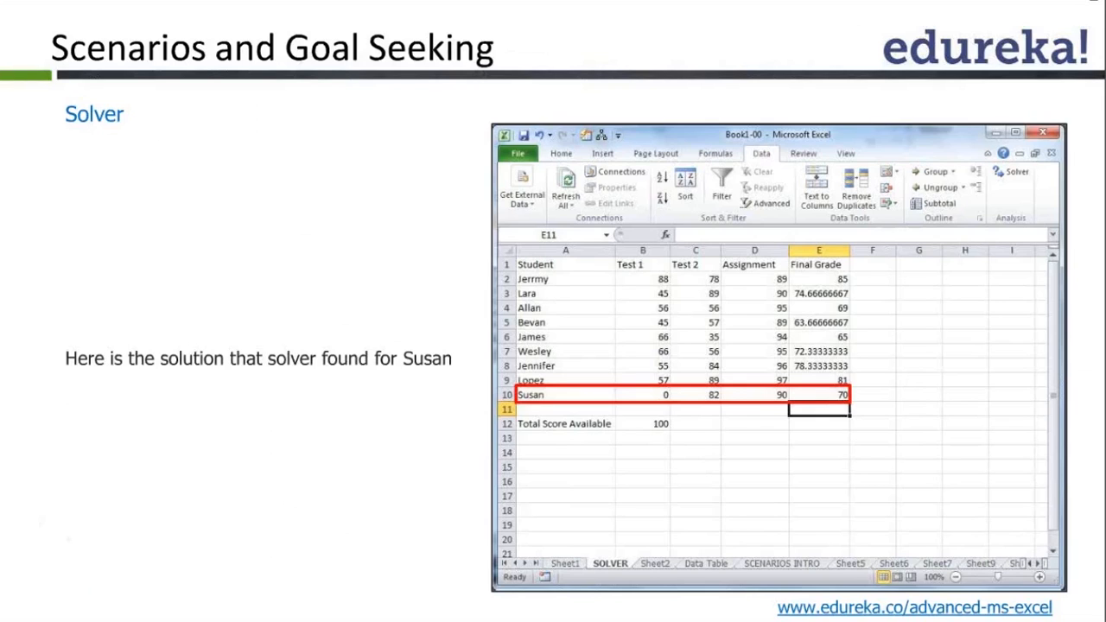
{"action": "left_click", "coordinate": [681, 467]}
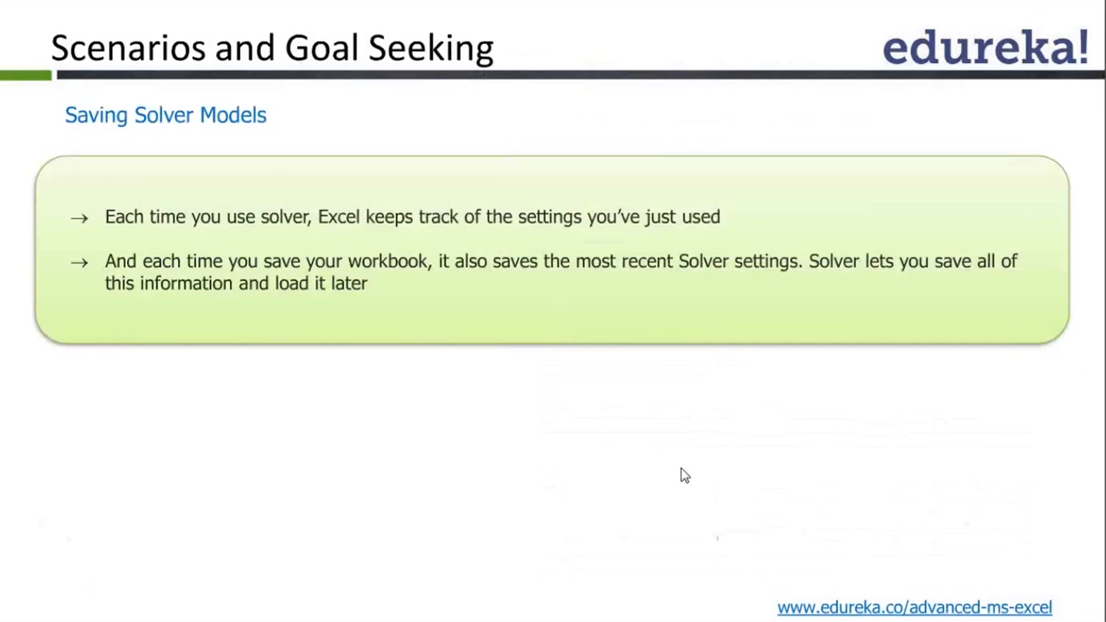